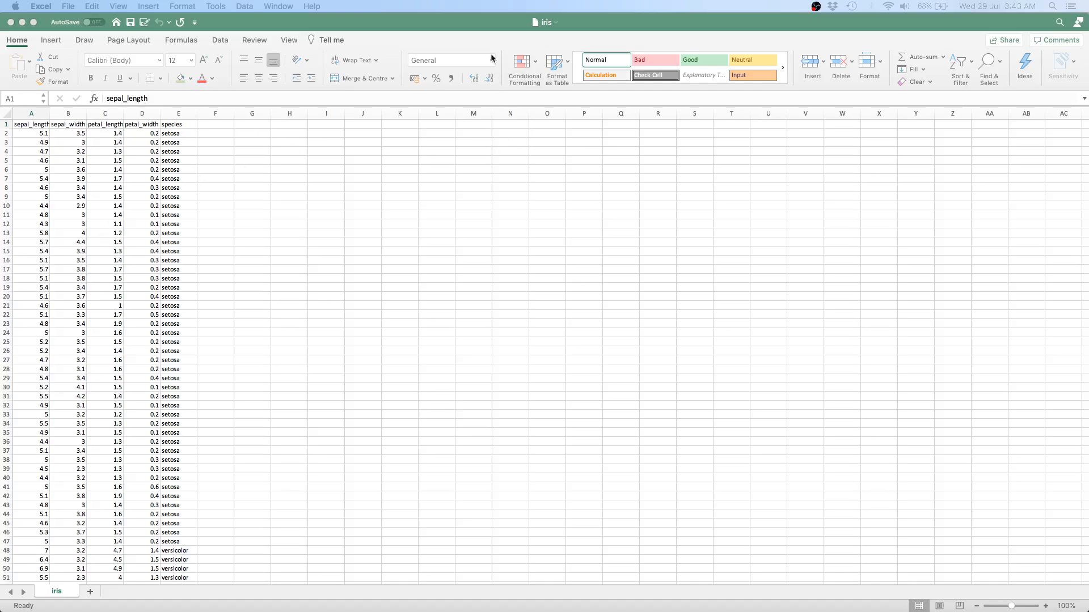
Set the iris worksheet's zoom to 200% and freeze its top row of column headers.
click(460, 29)
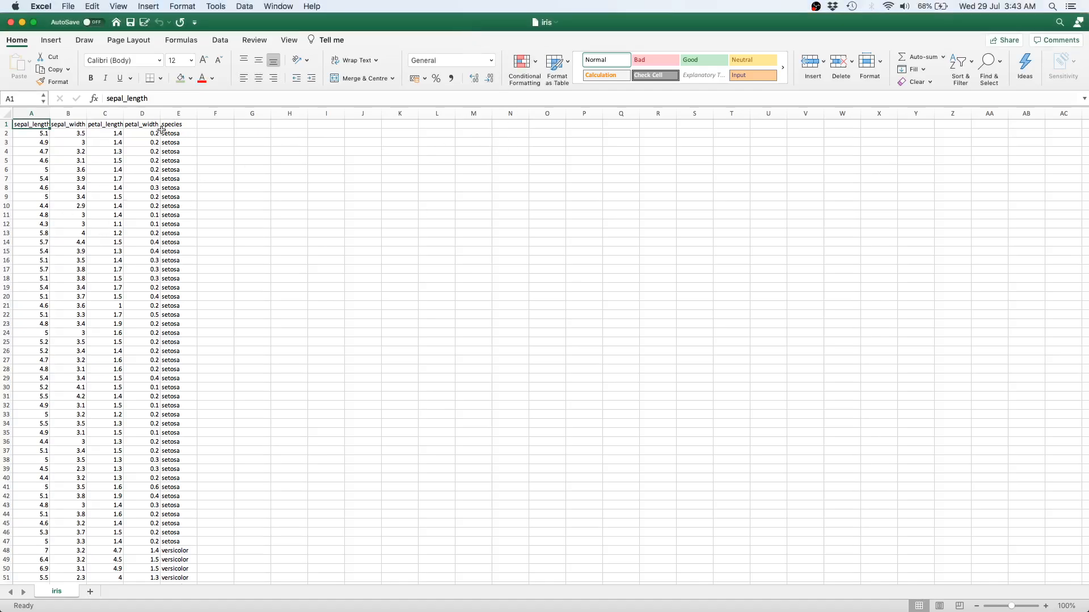
click(291, 41)
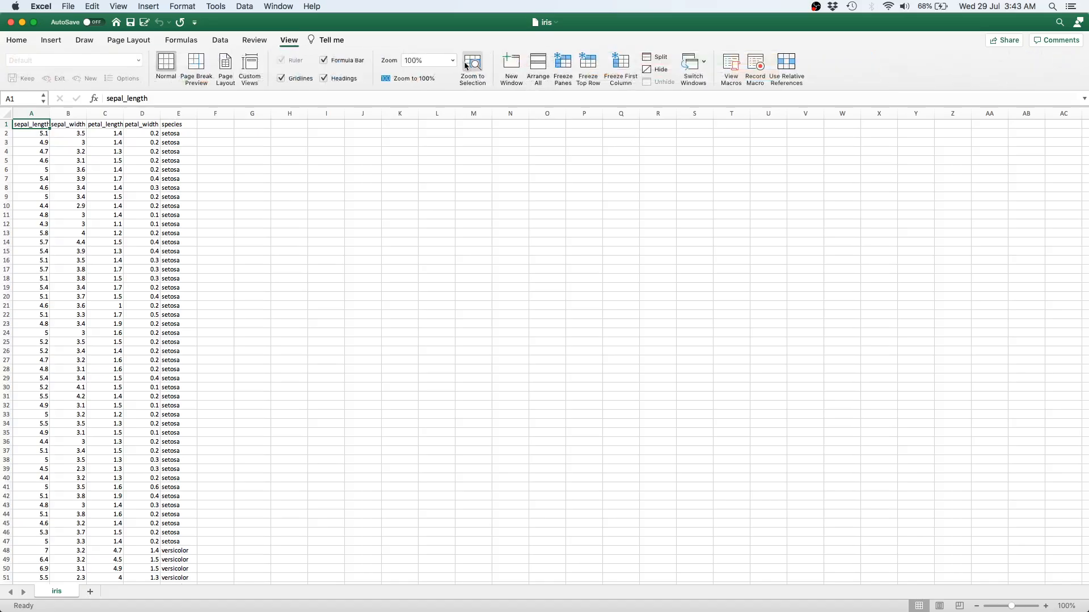
click(453, 60)
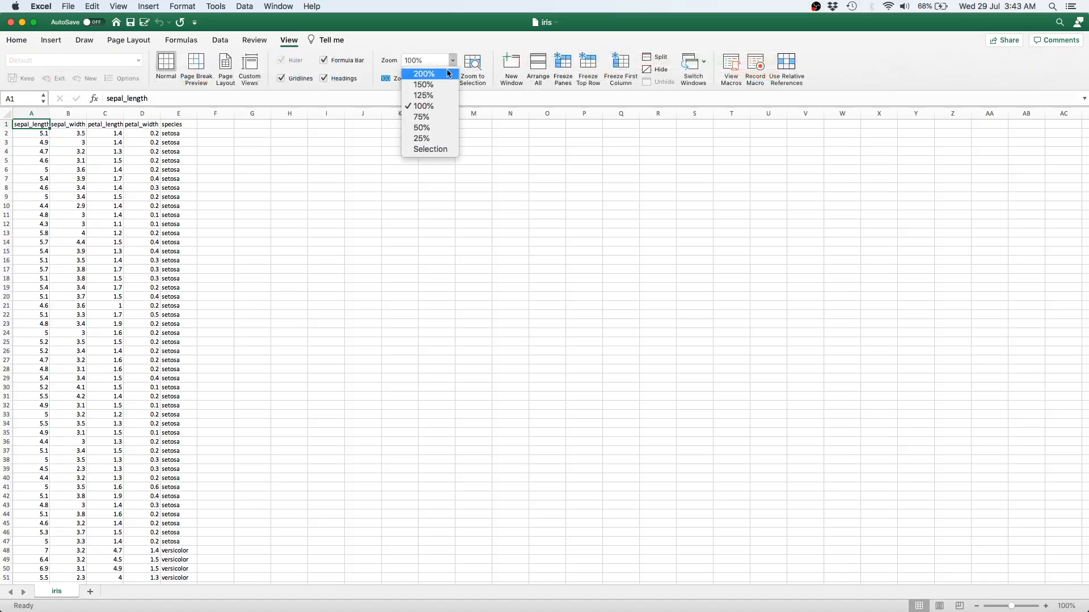
click(424, 74)
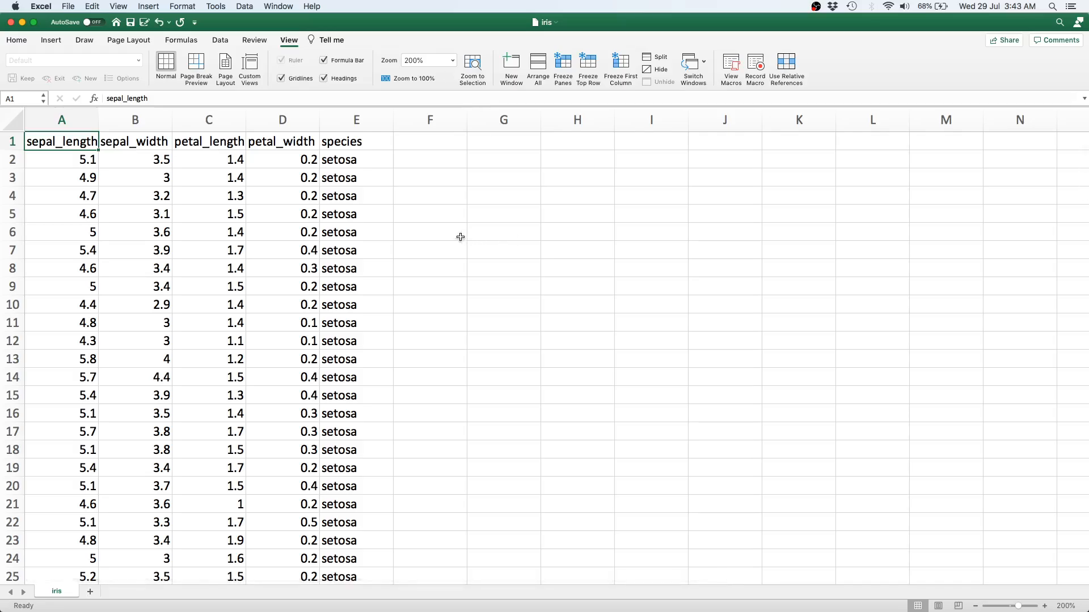
click(590, 85)
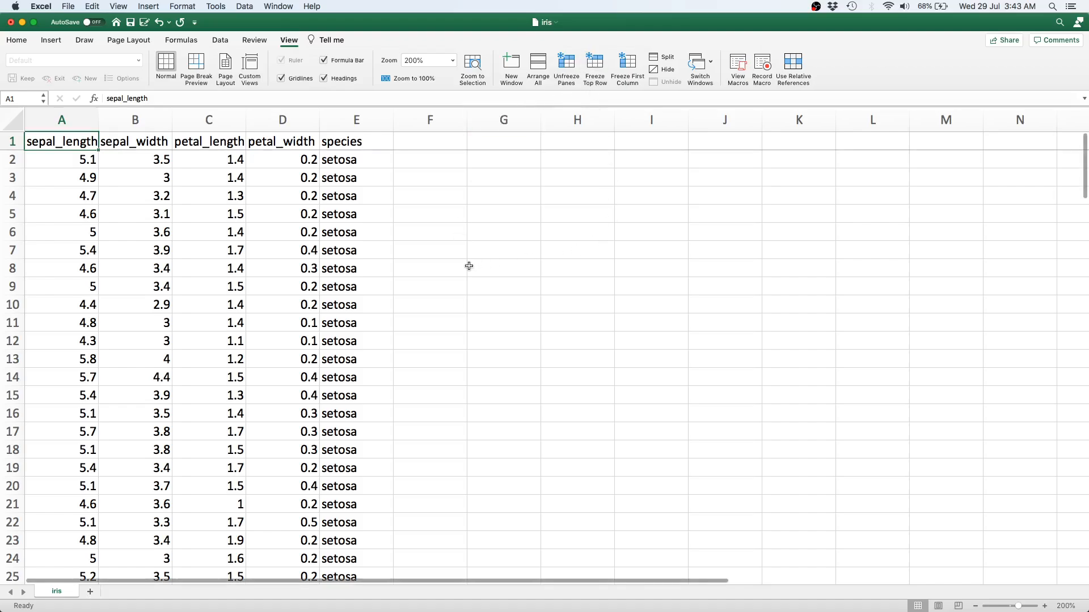
Look through the iris data rows to check how the frozen header row behaves.
scroll(469, 266, down, 5)
scroll(469, 265, up, 3)
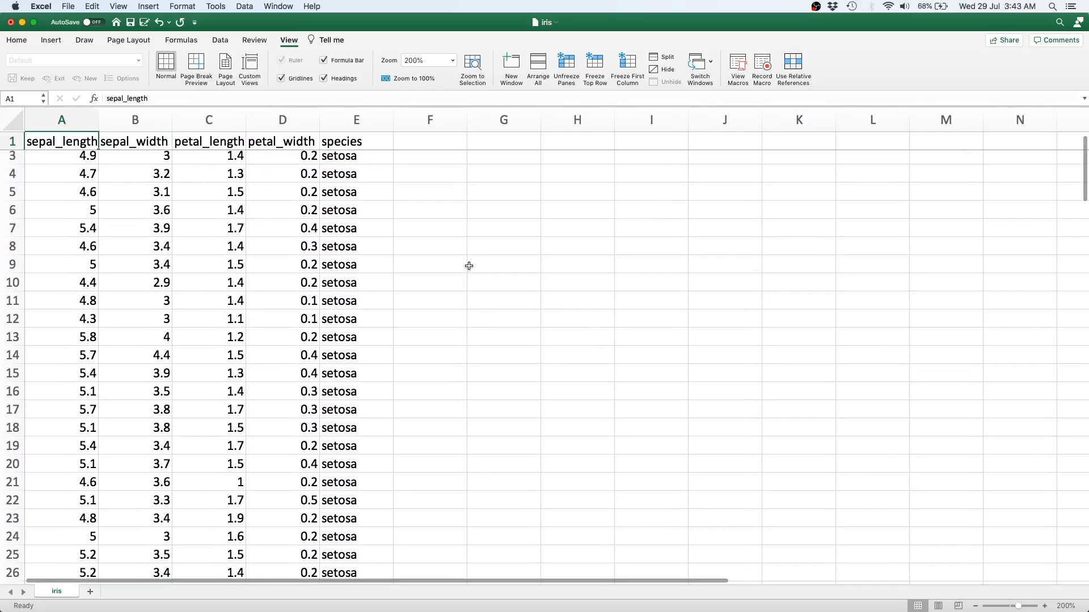
scroll(469, 266, down, 5)
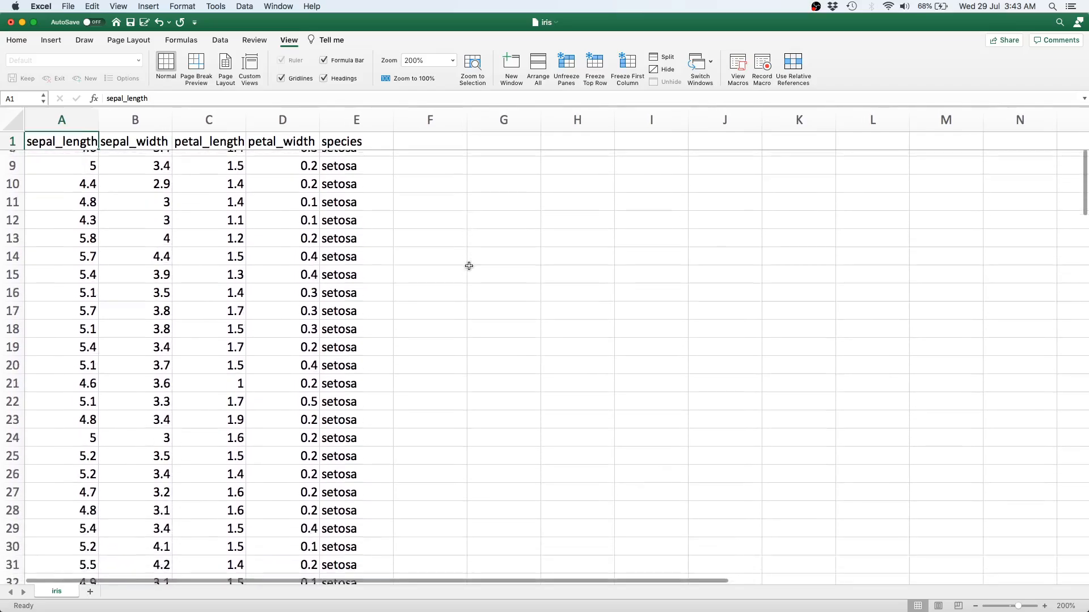
scroll(469, 266, up, 5)
scroll(469, 266, down, 5)
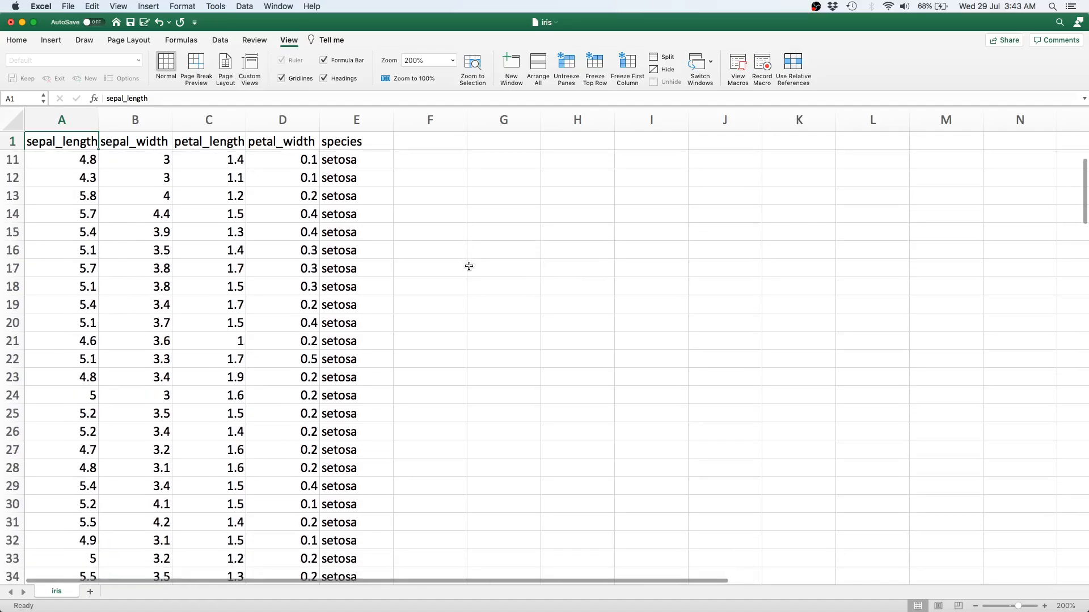
scroll(469, 266, up, 5)
scroll(217, 286, down, 3)
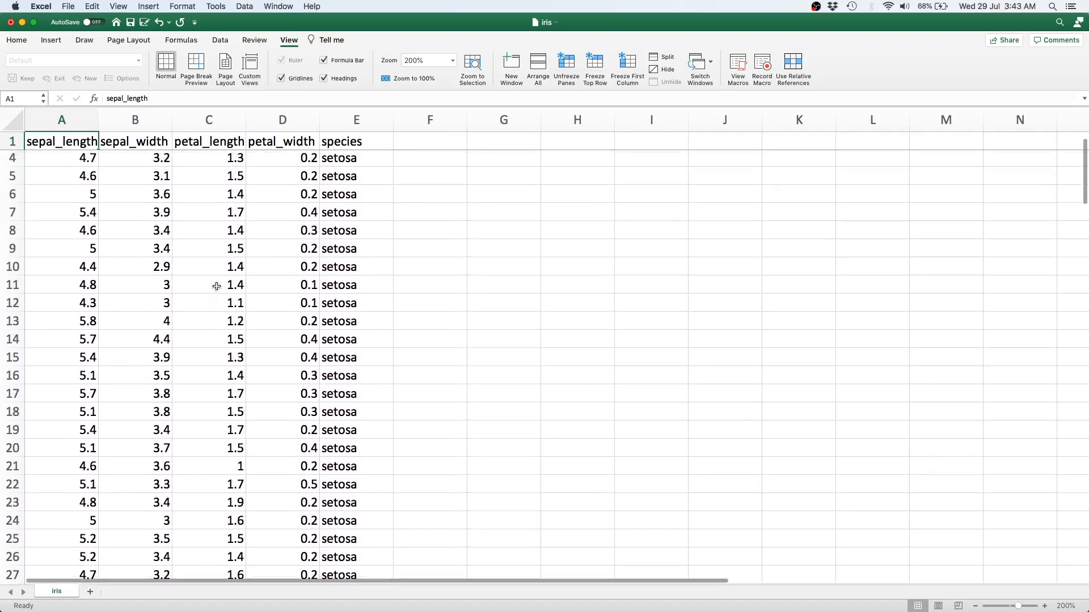
scroll(217, 287, up, 3)
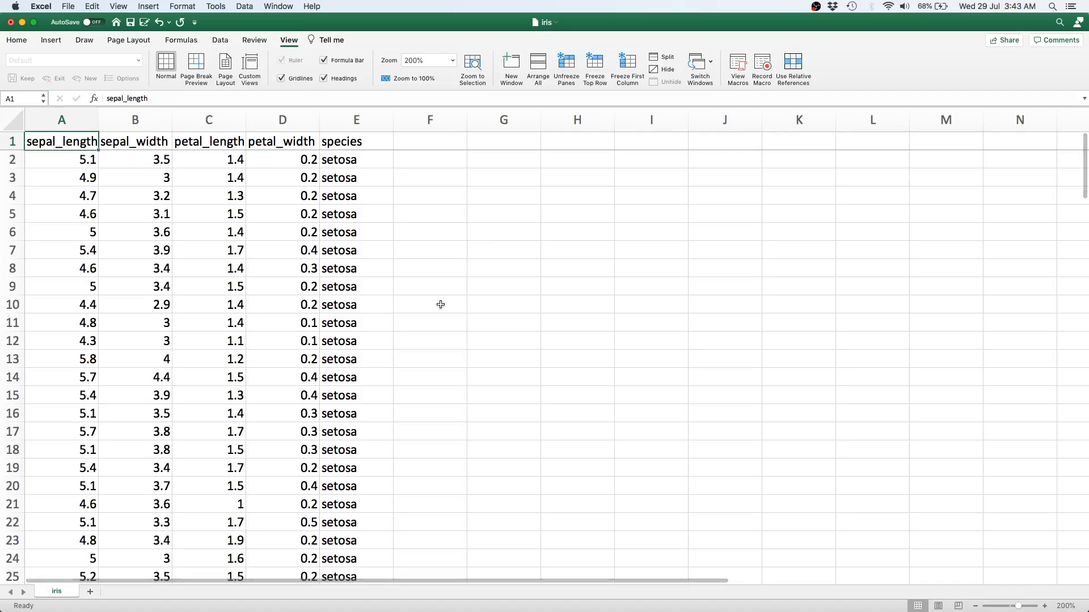
scroll(440, 304, down, 3)
scroll(440, 304, up, 3)
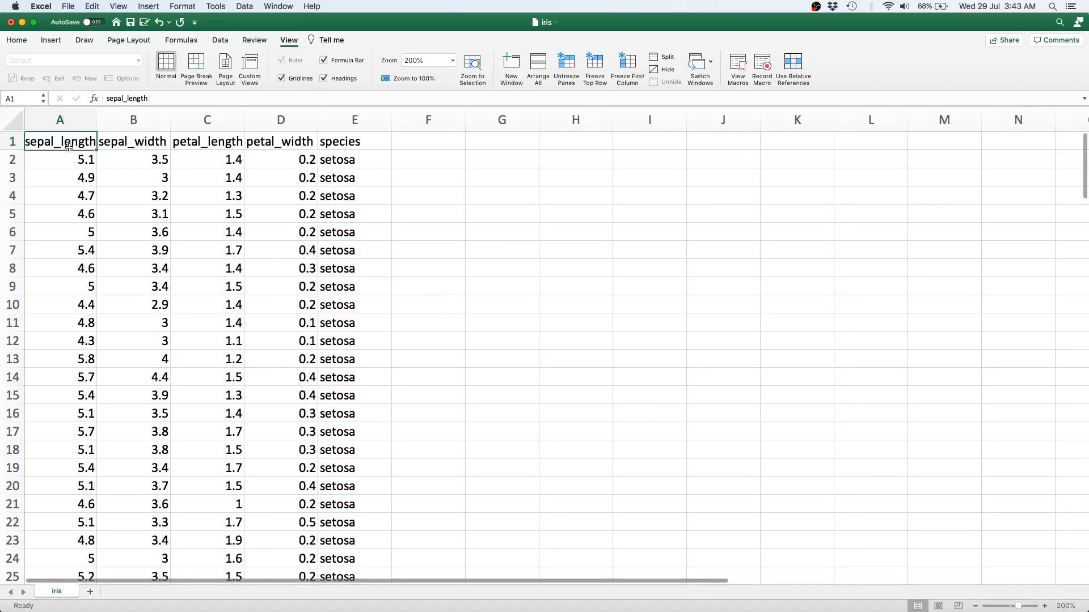
scroll(68, 142, left, 1)
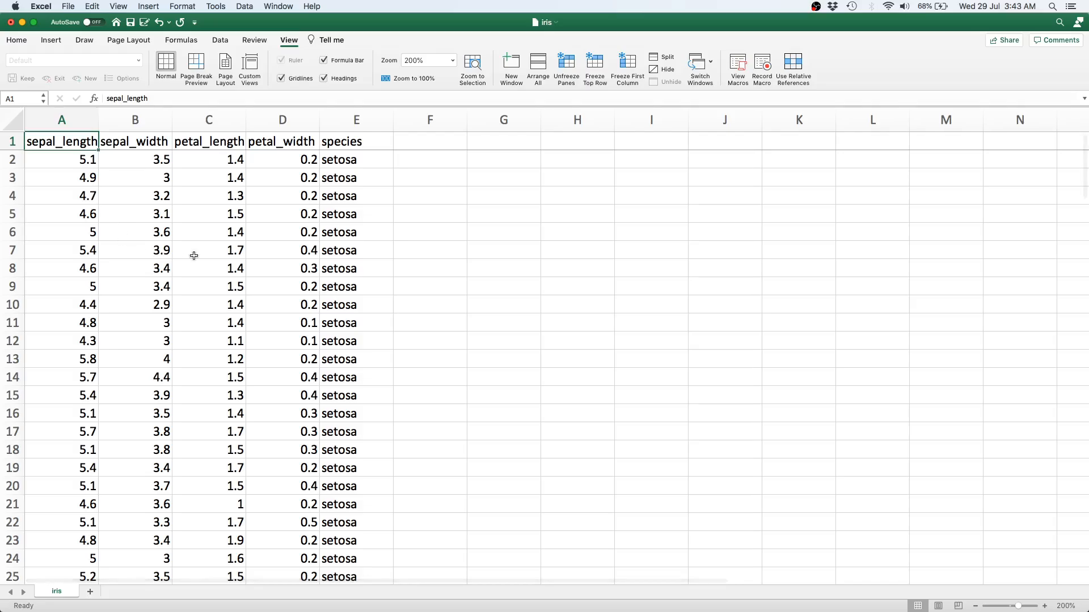
click(470, 264)
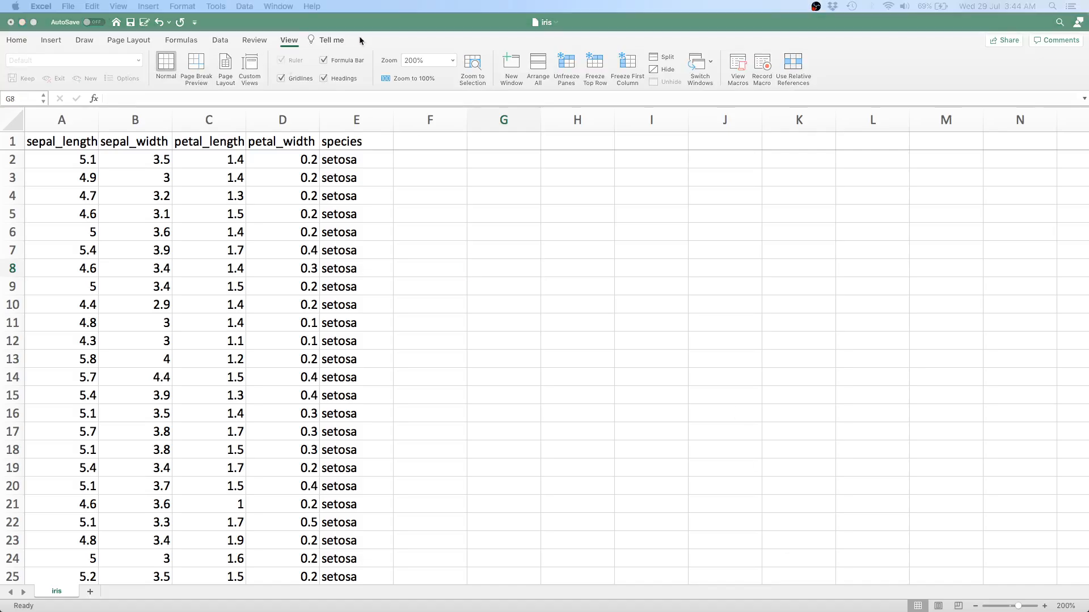
Highlight sepal_length column values greater than 5 using a conditional formatting rule with Light Red Fill with Dark Red Text.
click(371, 34)
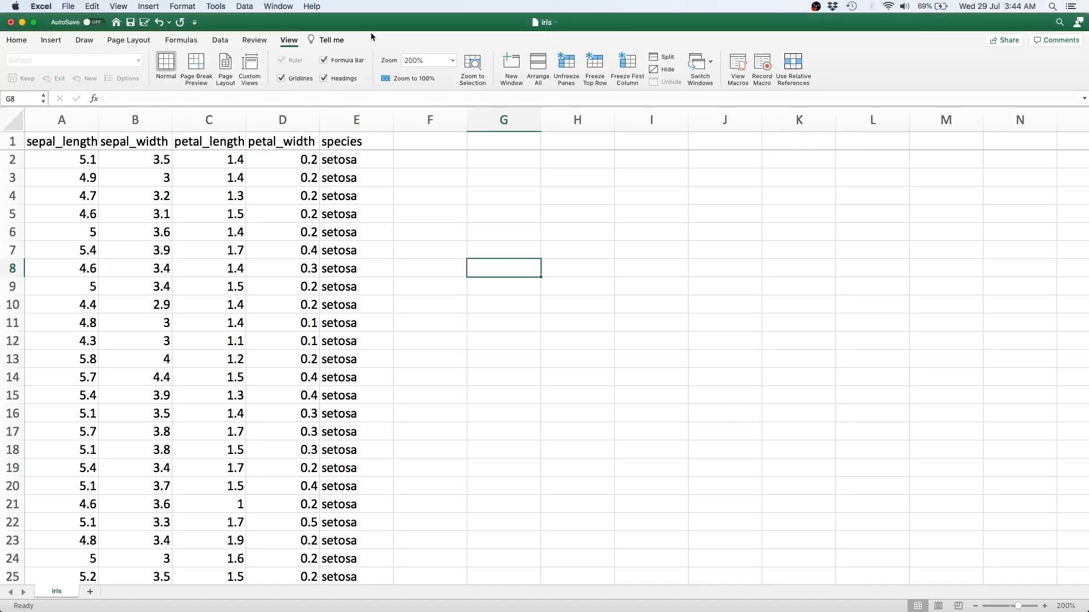
click(39, 125)
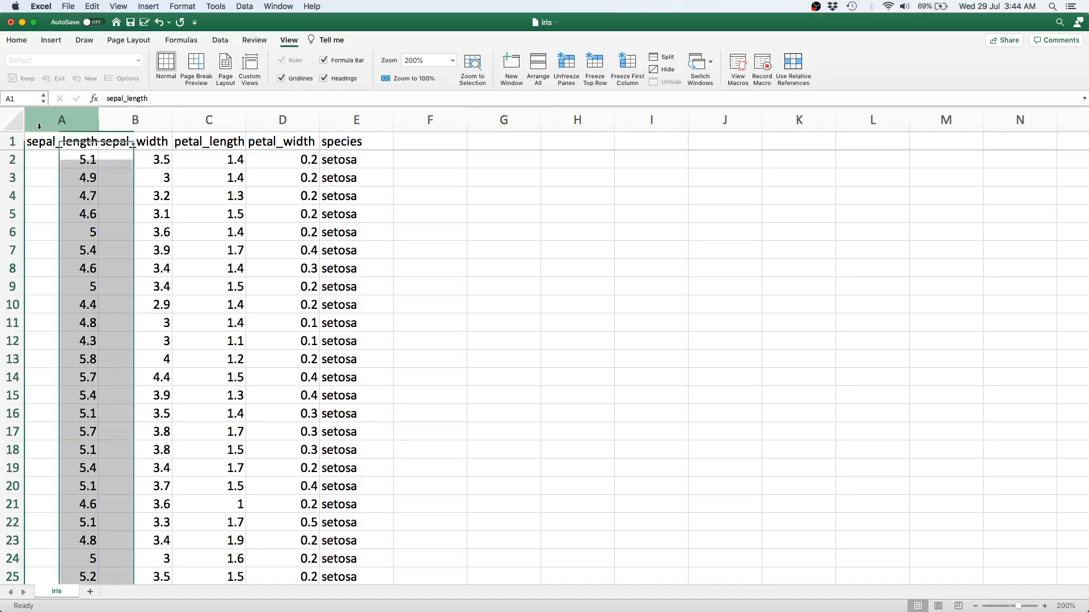
click(17, 41)
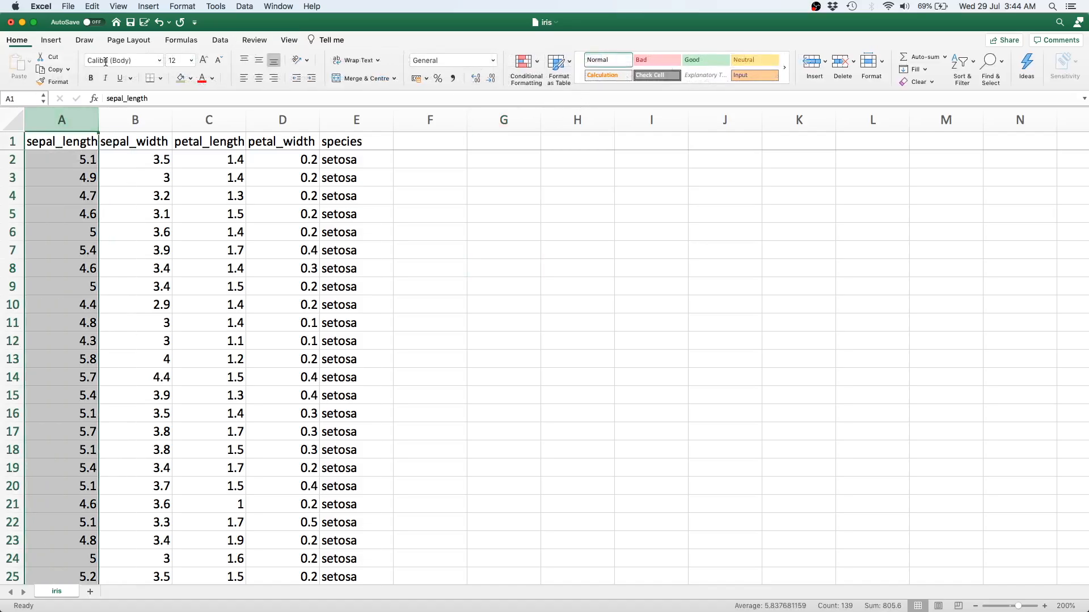
click(531, 68)
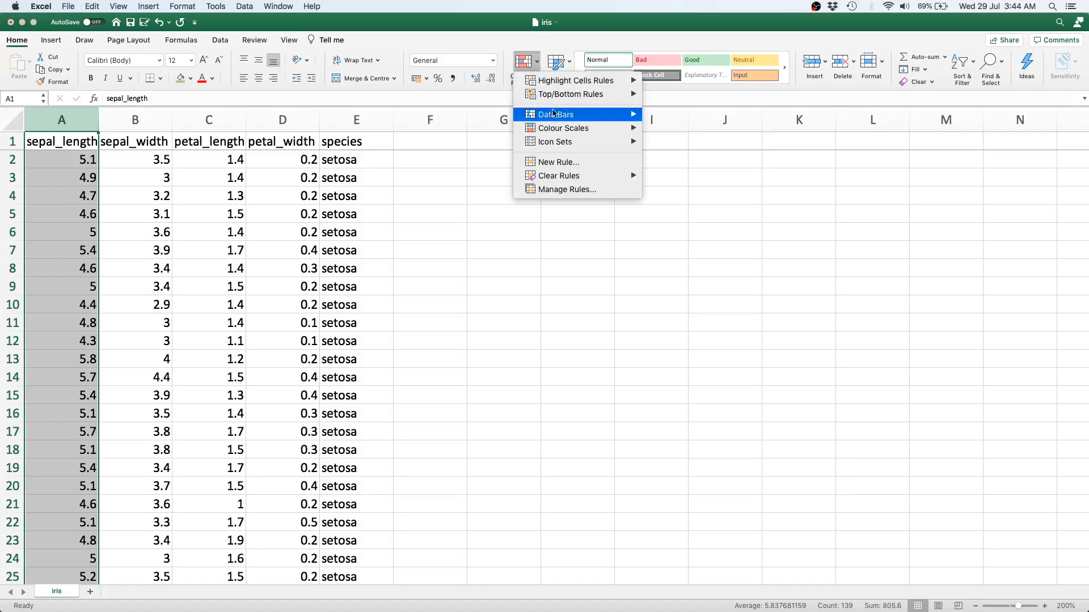
mouse_move(558, 83)
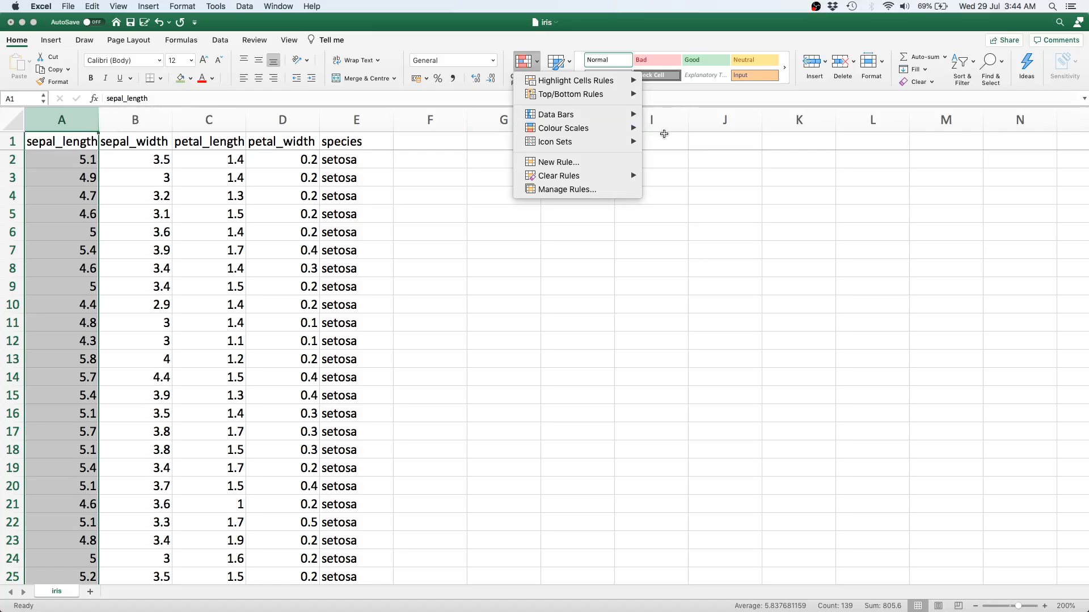
mouse_move(613, 85)
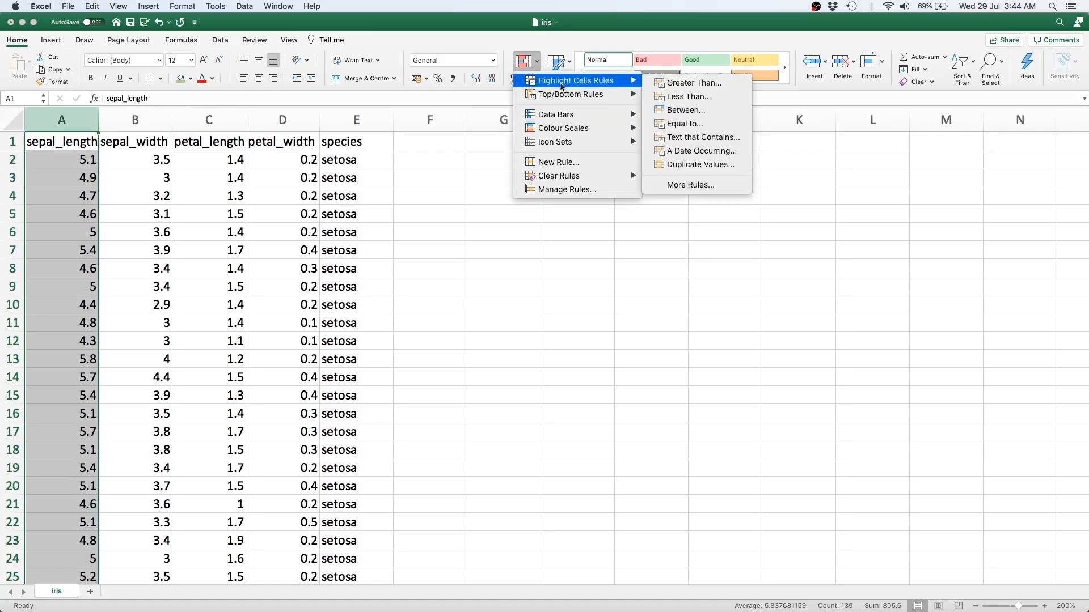
click(677, 86)
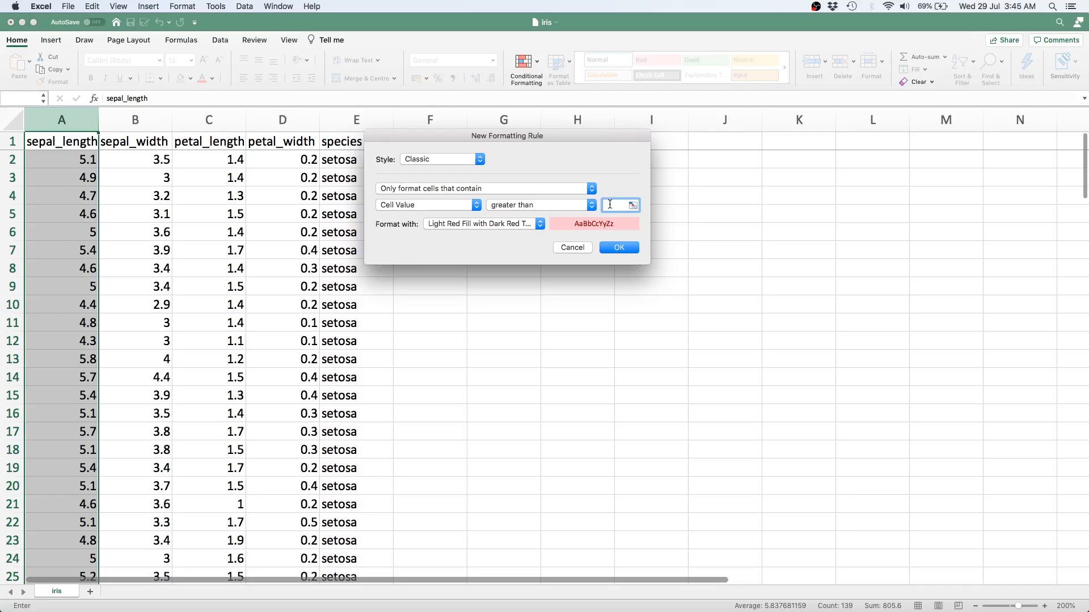
text(5)
click(505, 225)
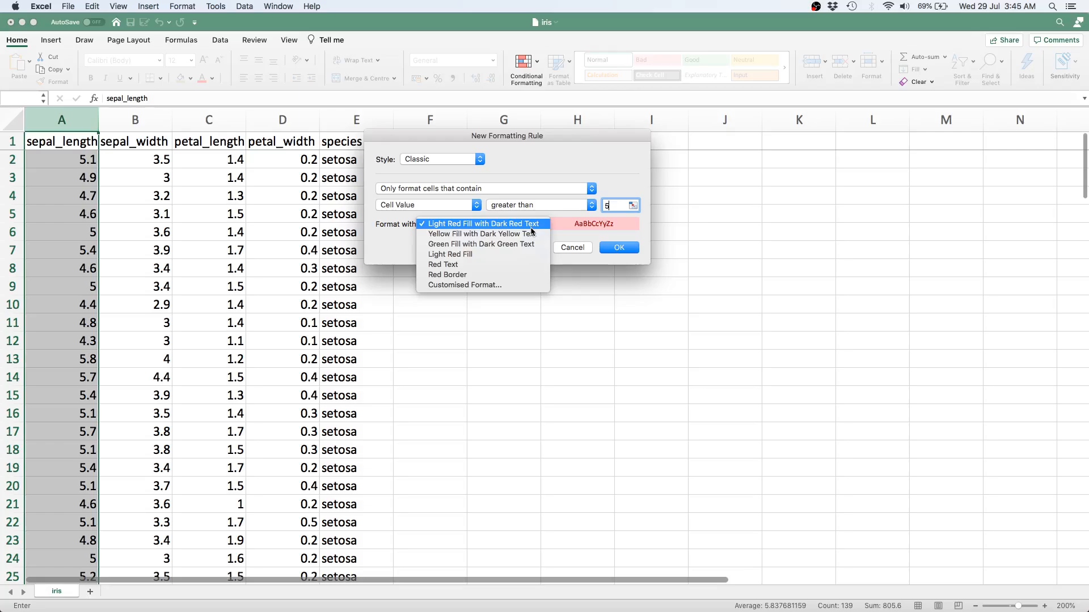
click(570, 229)
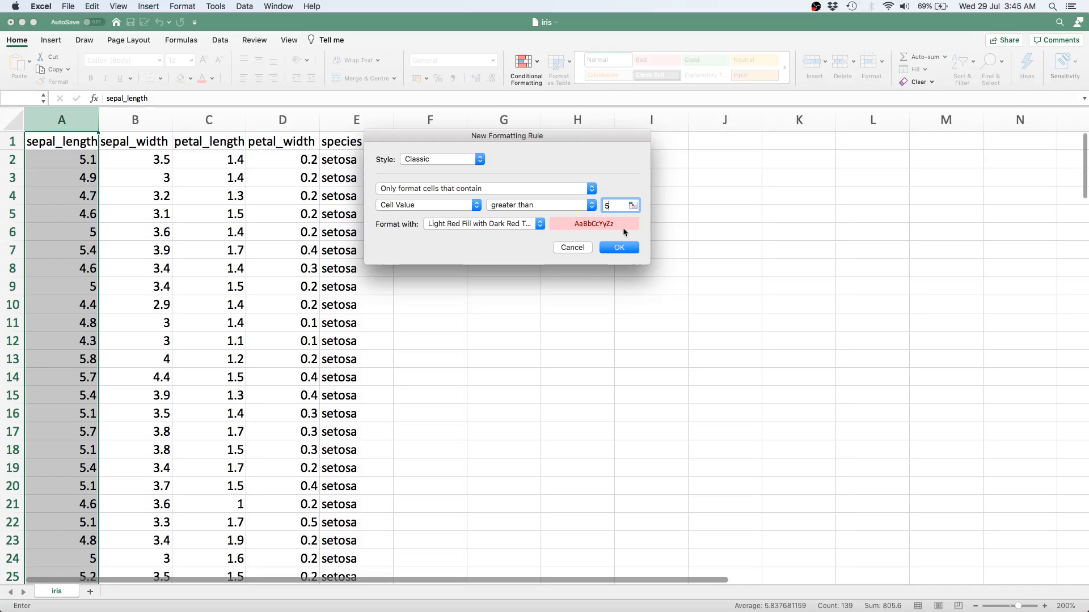
click(618, 248)
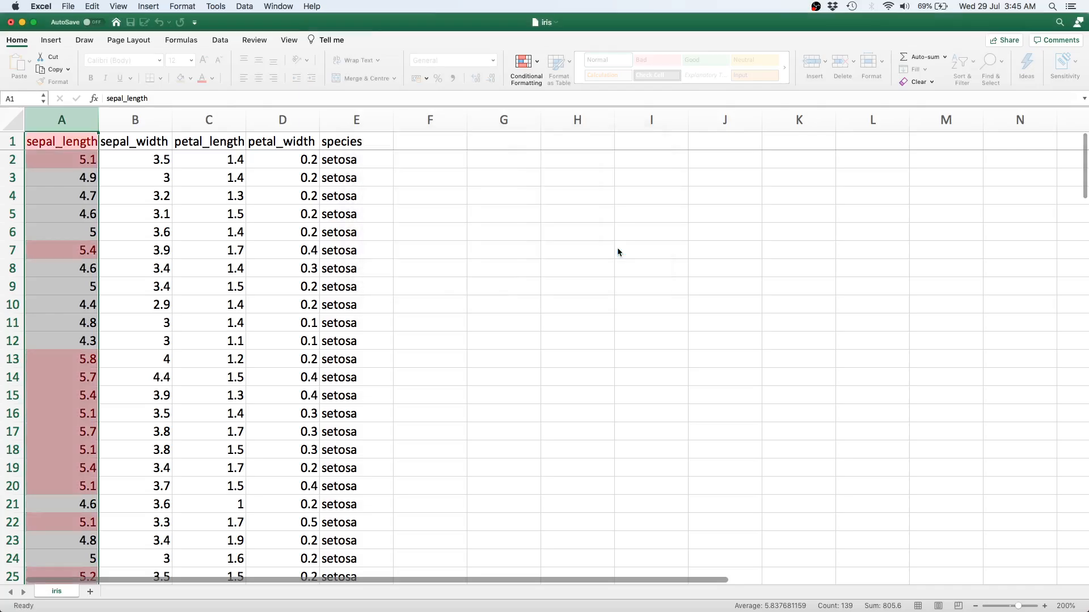
Examine which sepal_length values are highlighted by the rule, from the first rows down to the end of the data.
click(51, 217)
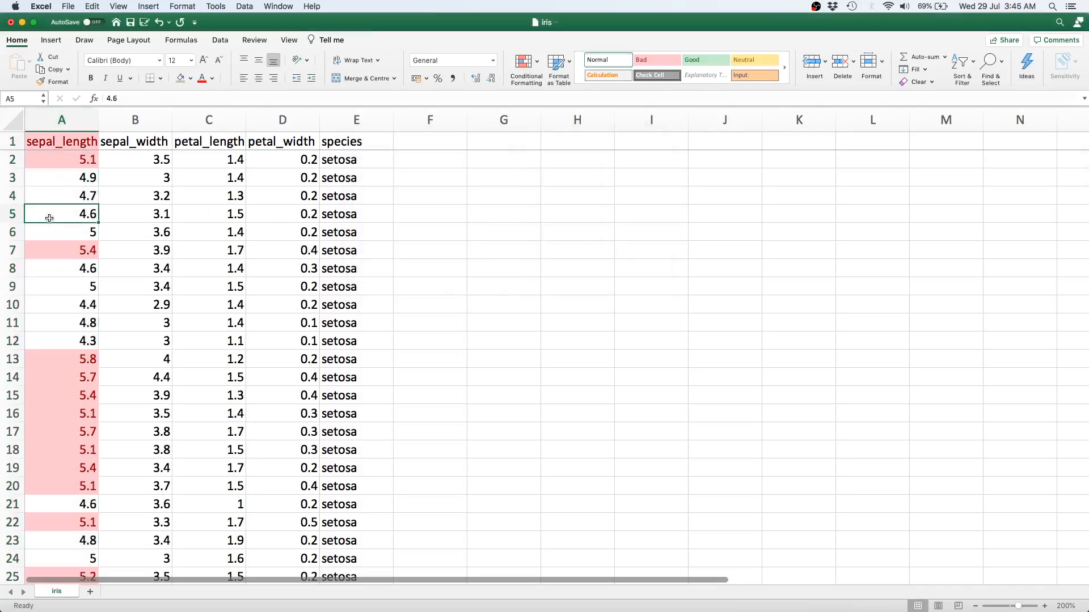
click(85, 158)
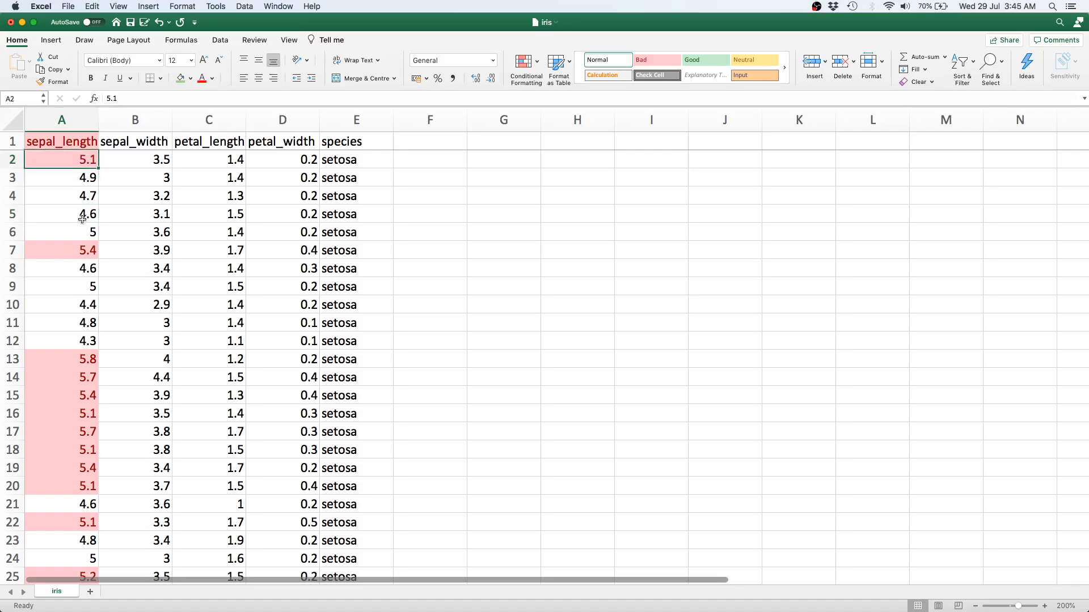
click(84, 251)
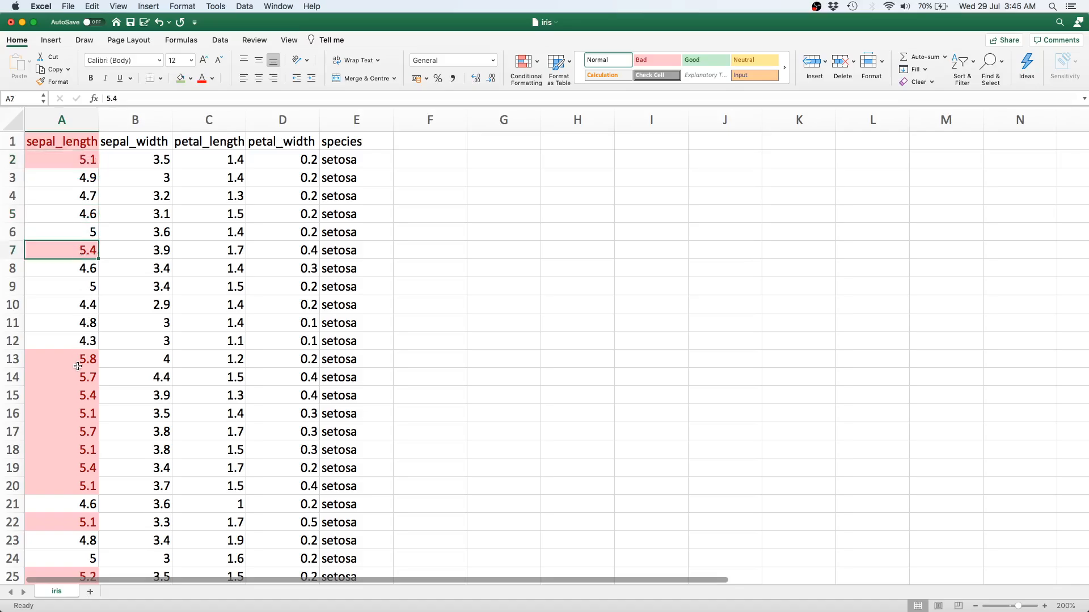
click(77, 363)
click(78, 379)
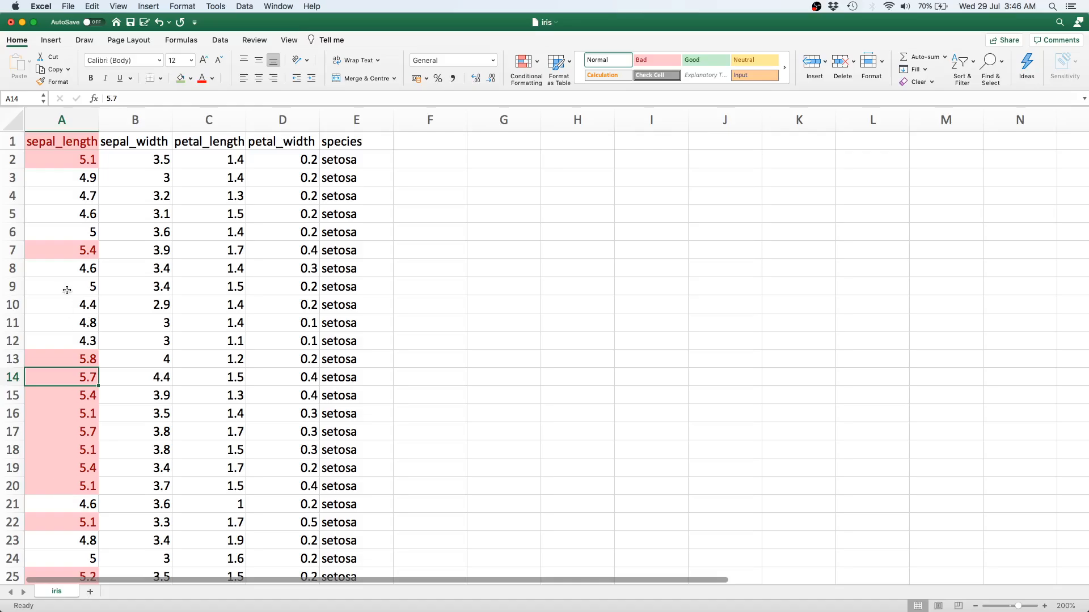
scroll(55, 452, down, 20)
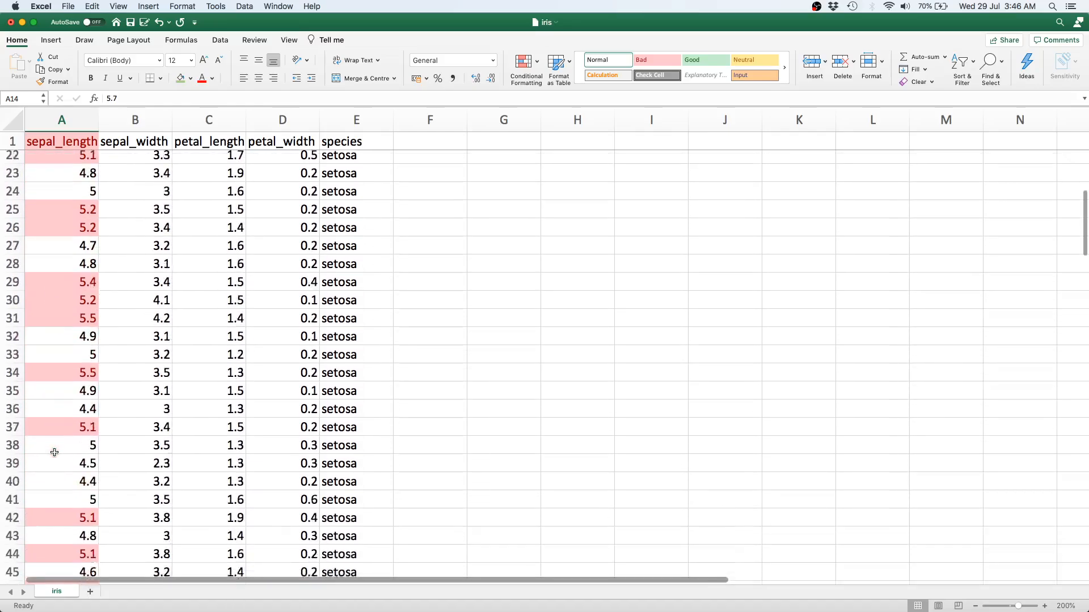
scroll(55, 452, down, 20)
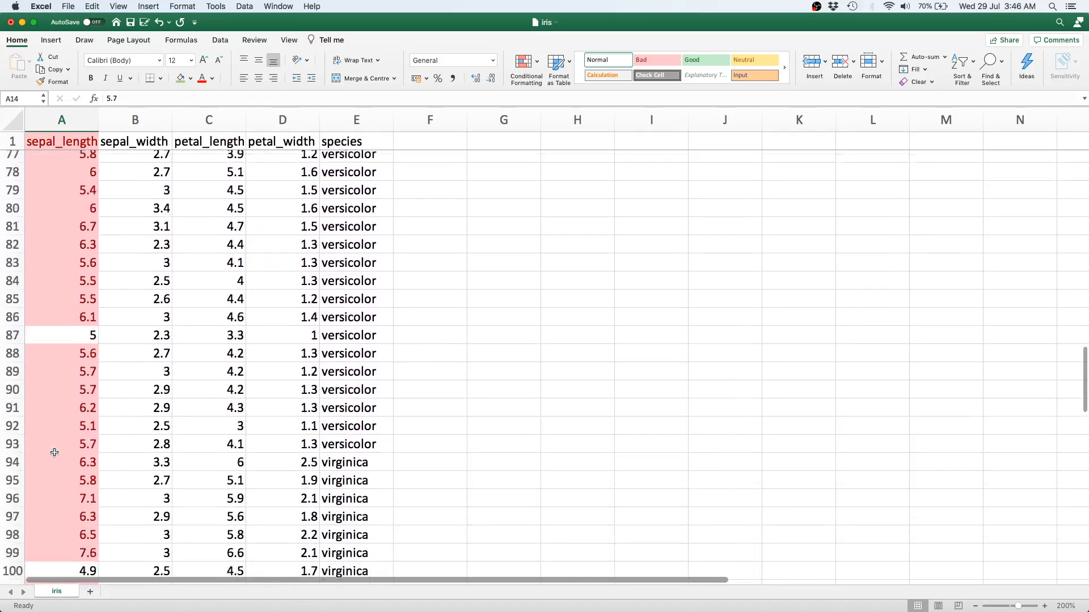
scroll(54, 452, up, 13)
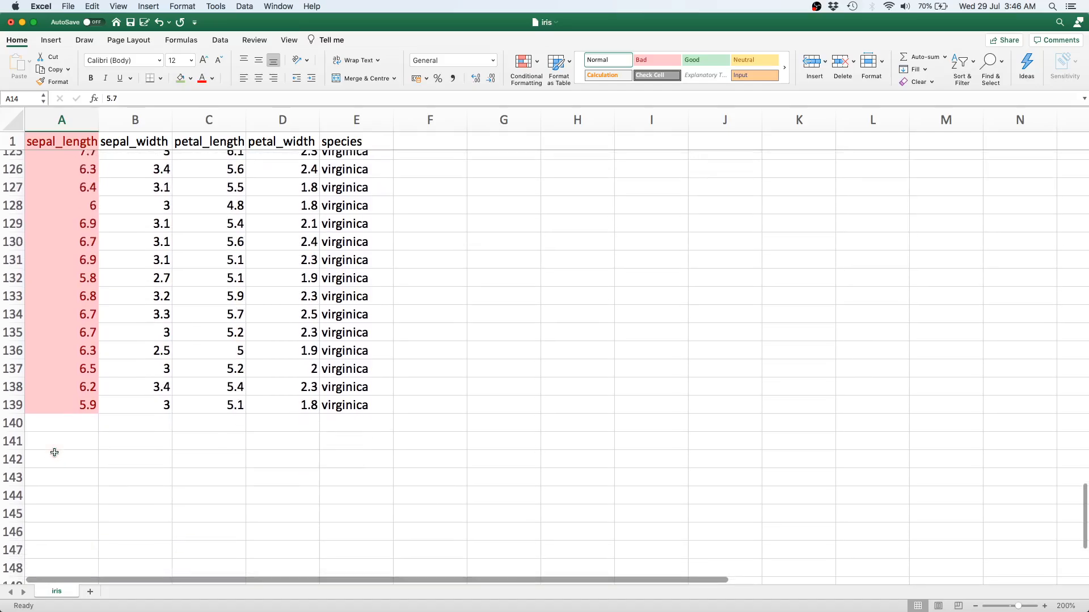
scroll(54, 452, up, 20)
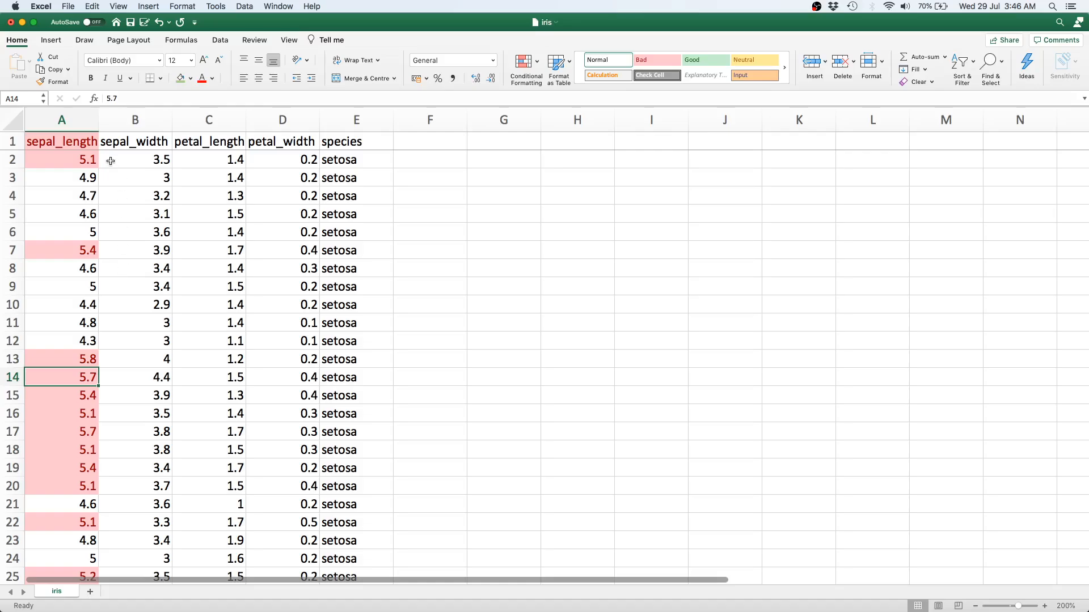
Clear the conditional formatting rules from the selected sepal_length column.
click(66, 118)
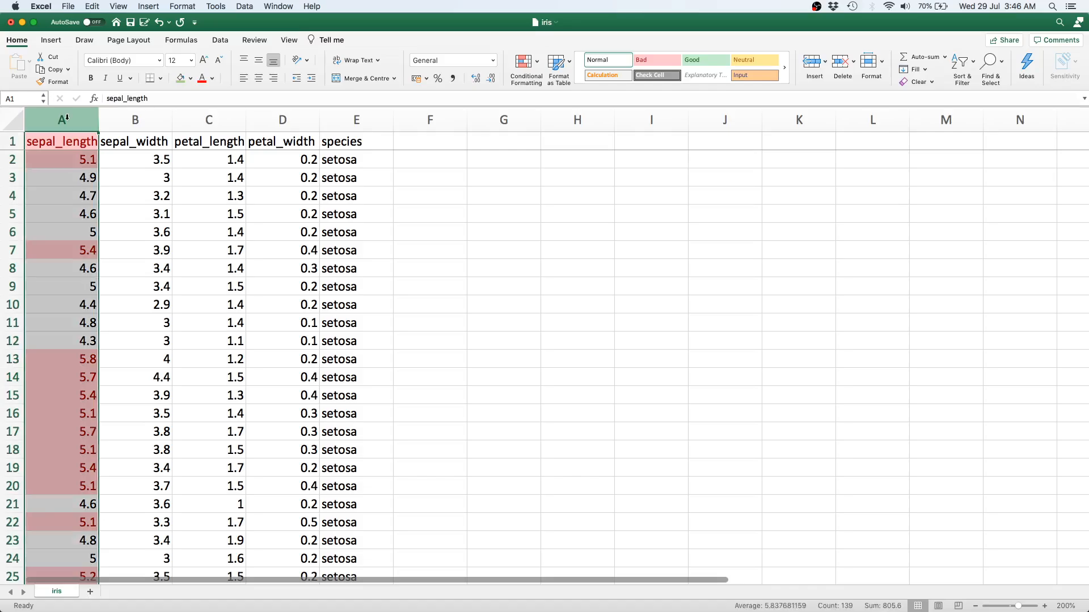
click(536, 66)
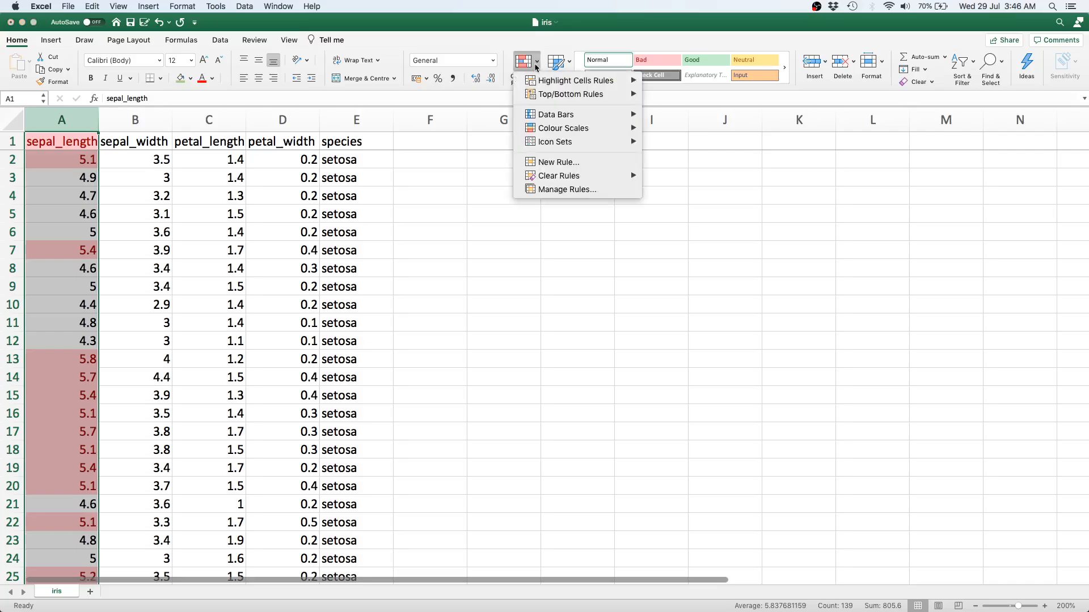
mouse_move(556, 112)
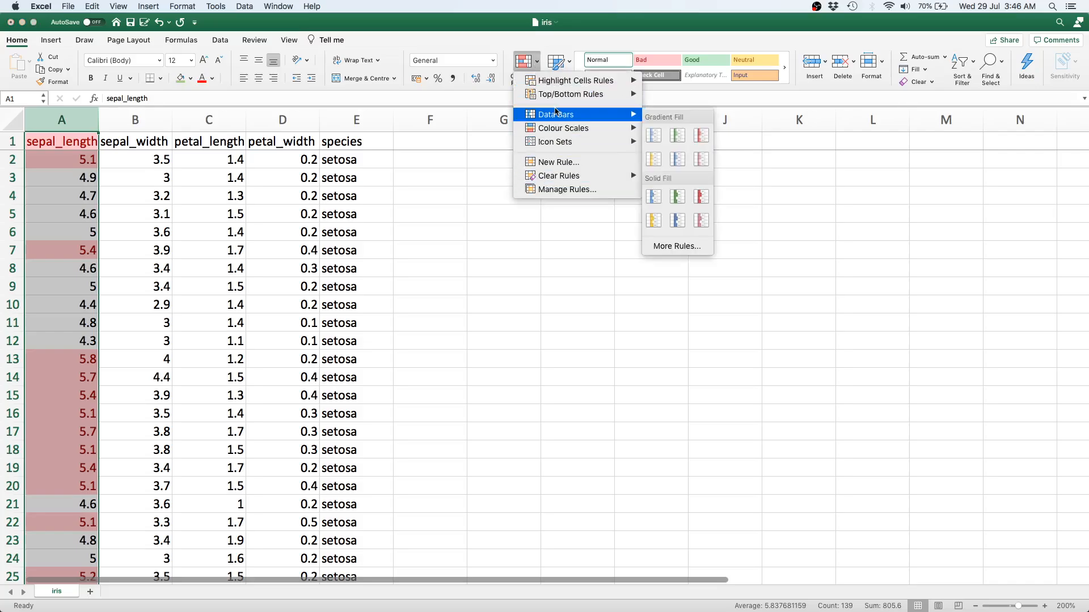
mouse_move(566, 177)
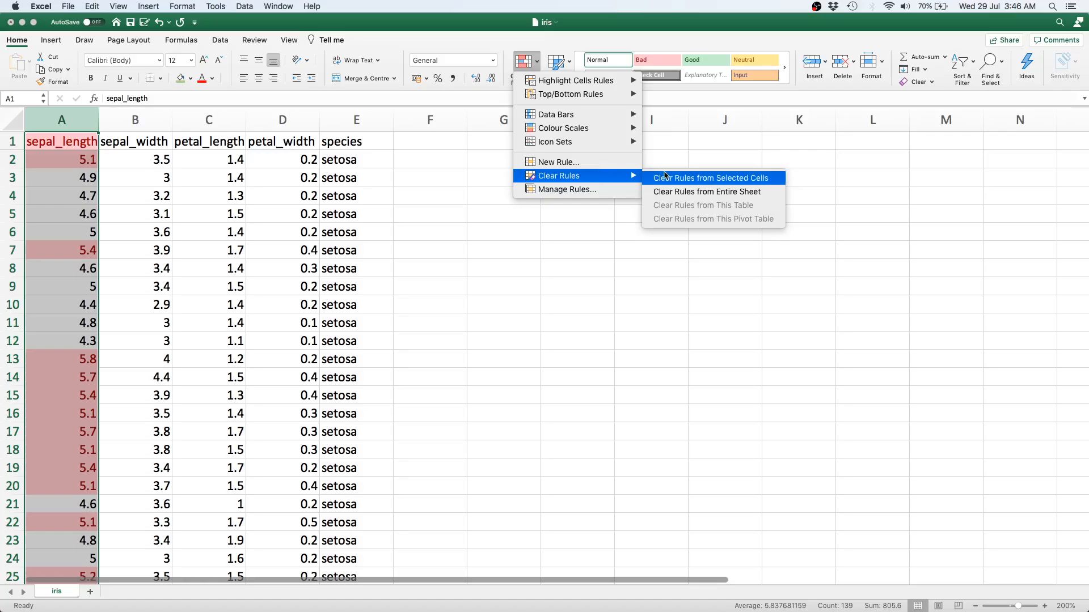
click(681, 179)
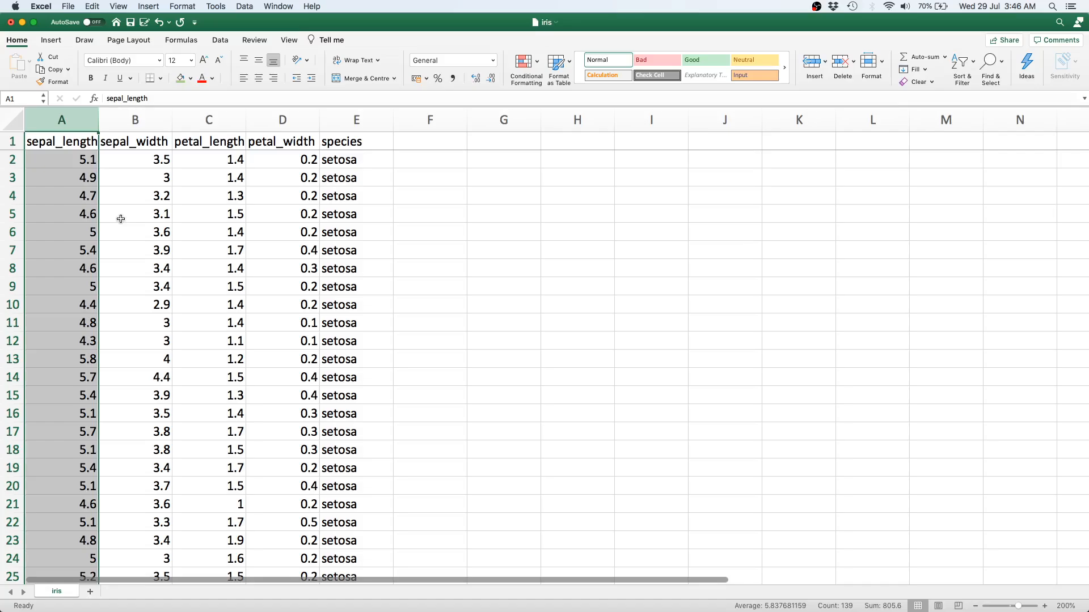
click(523, 63)
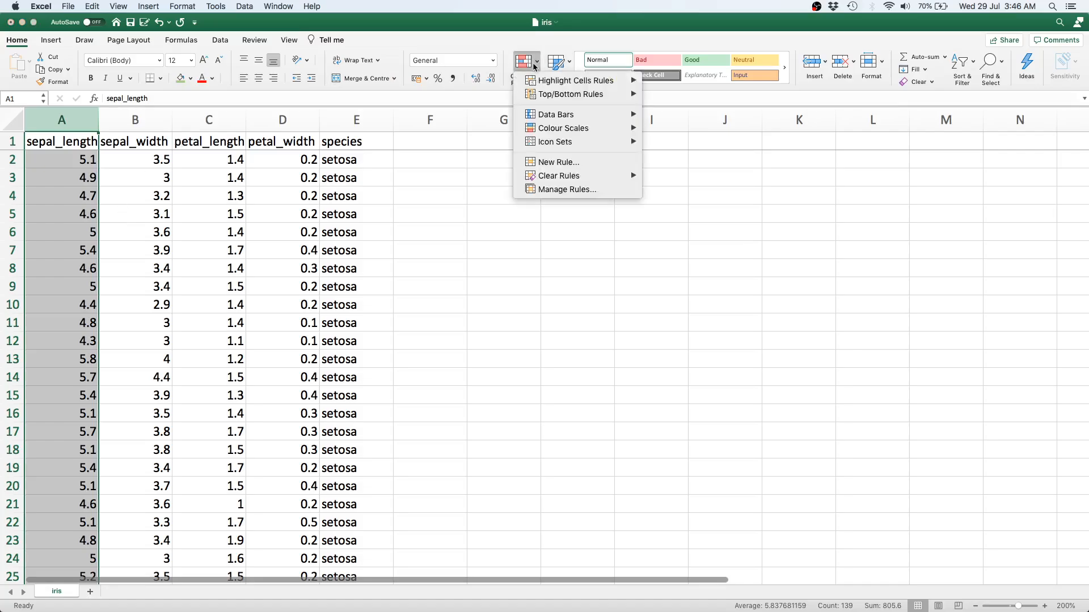
mouse_move(583, 180)
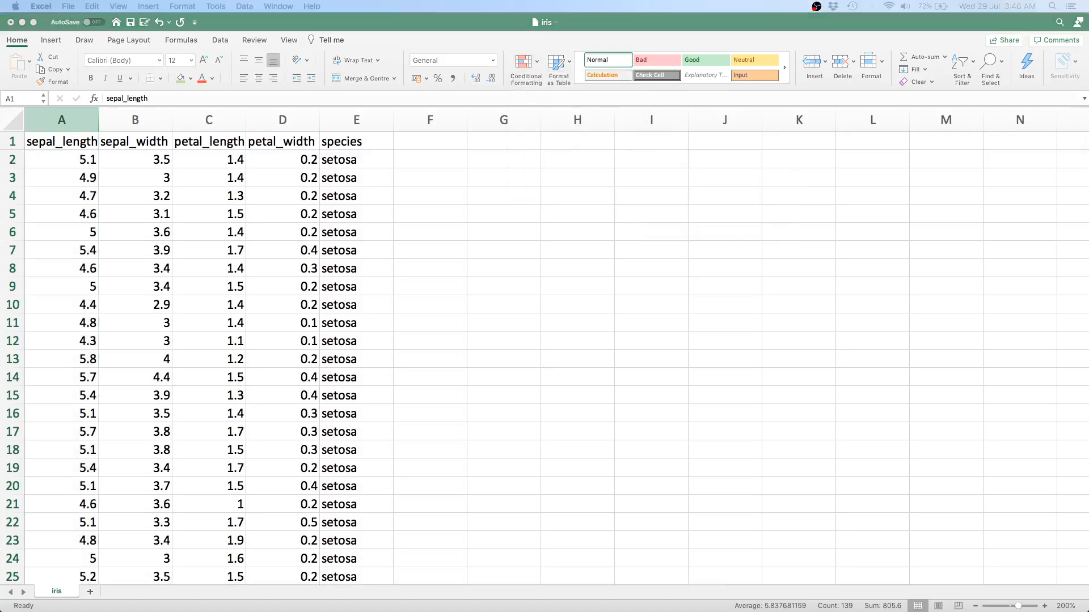
click(80, 119)
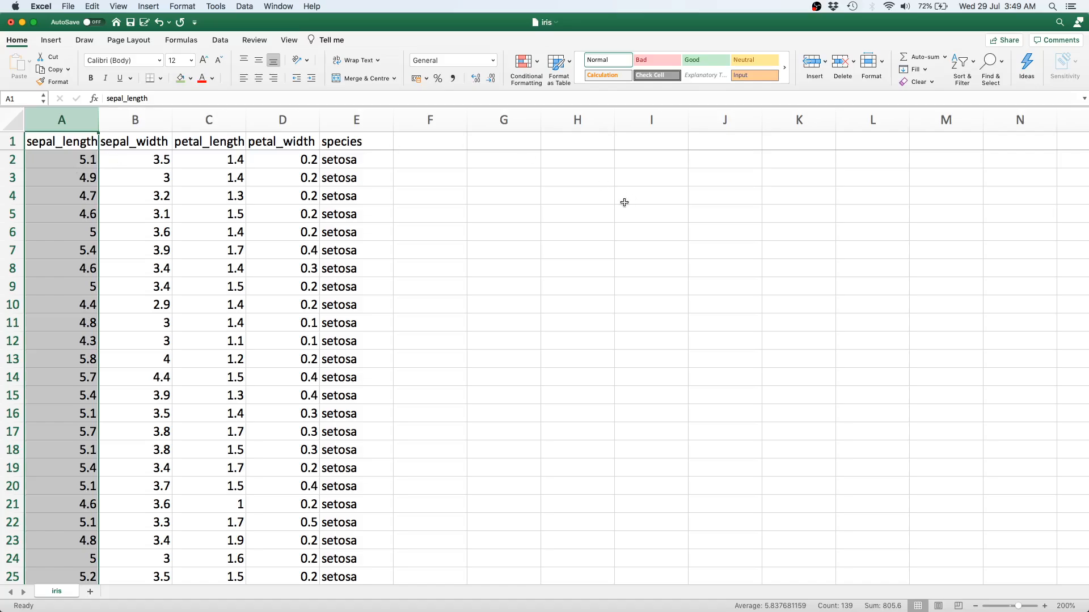
Enter the label avg_sepal_length in cell G5.
click(518, 213)
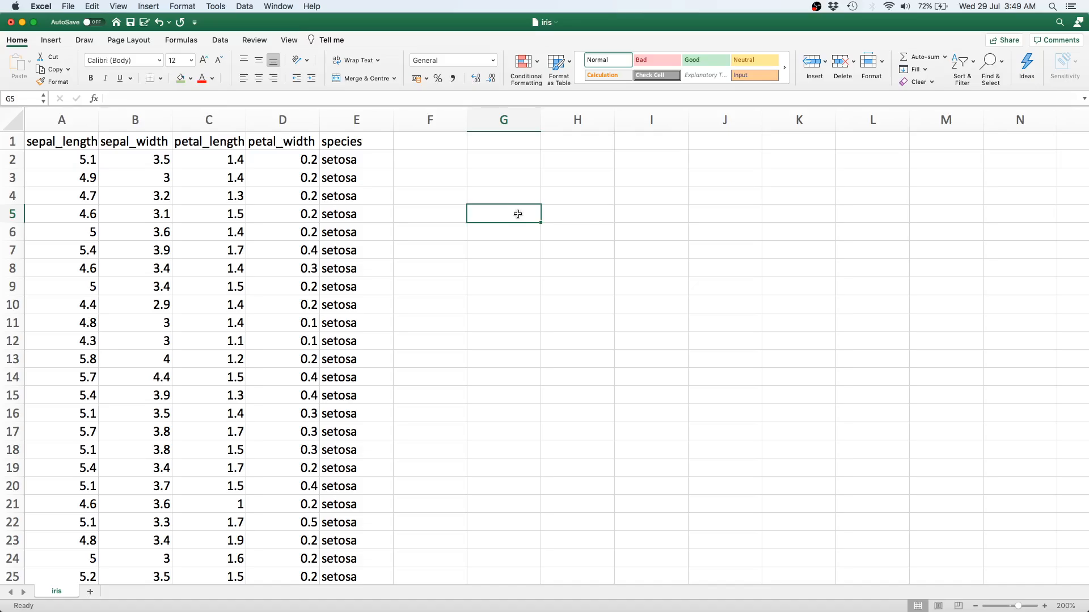
text(avg_)
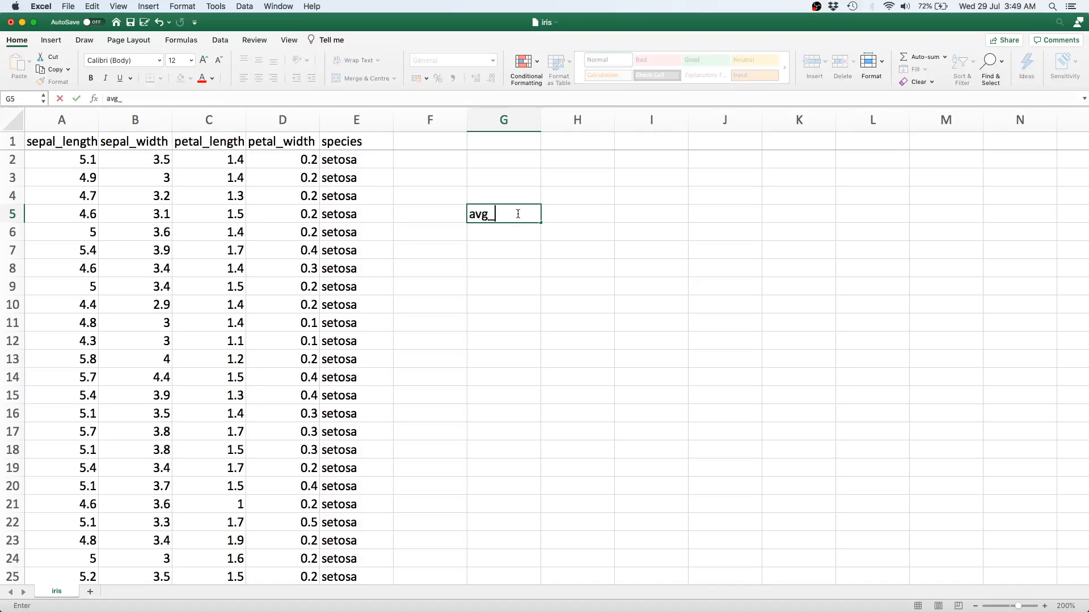
text(sepal_length)
key(Return)
Calculate the sepal_length average in H5 with =AVERAGE(A:A) and widen column G to fit its label.
key(Up)
key(Right)
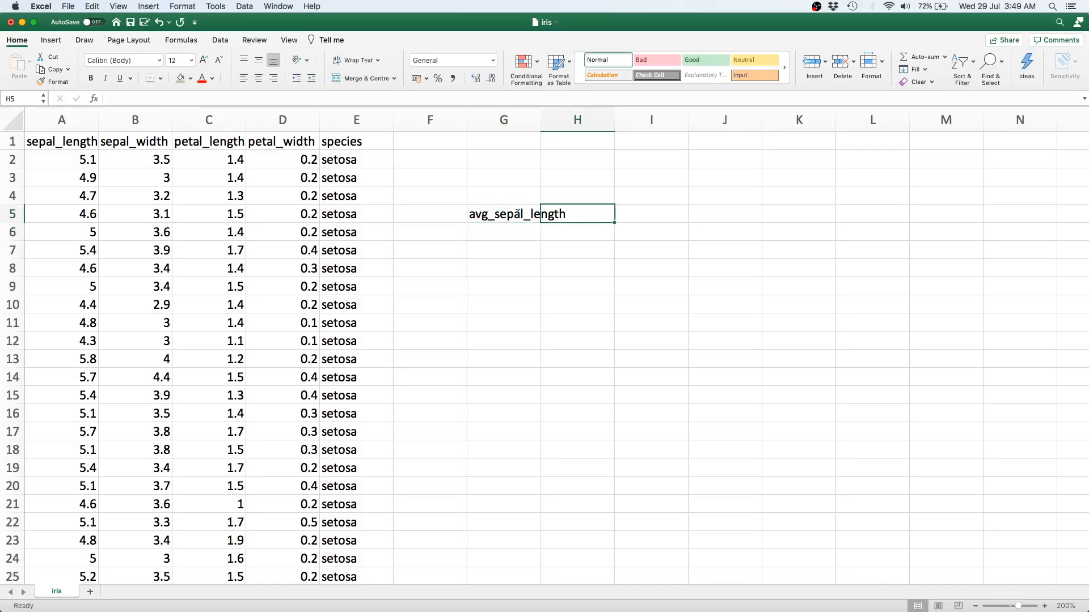
text(=AV)
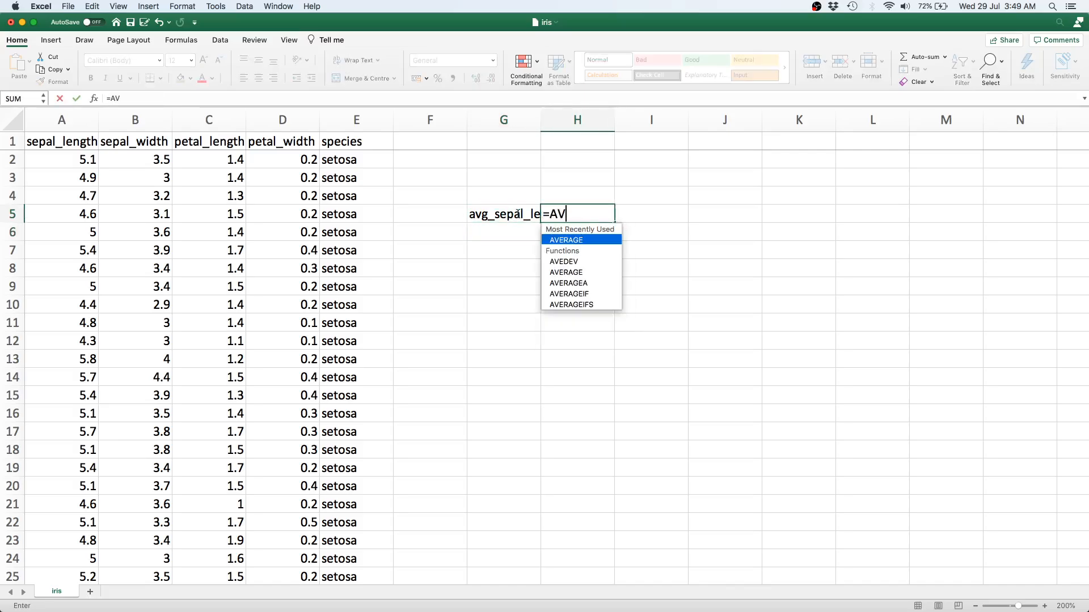
text(ERAGE()
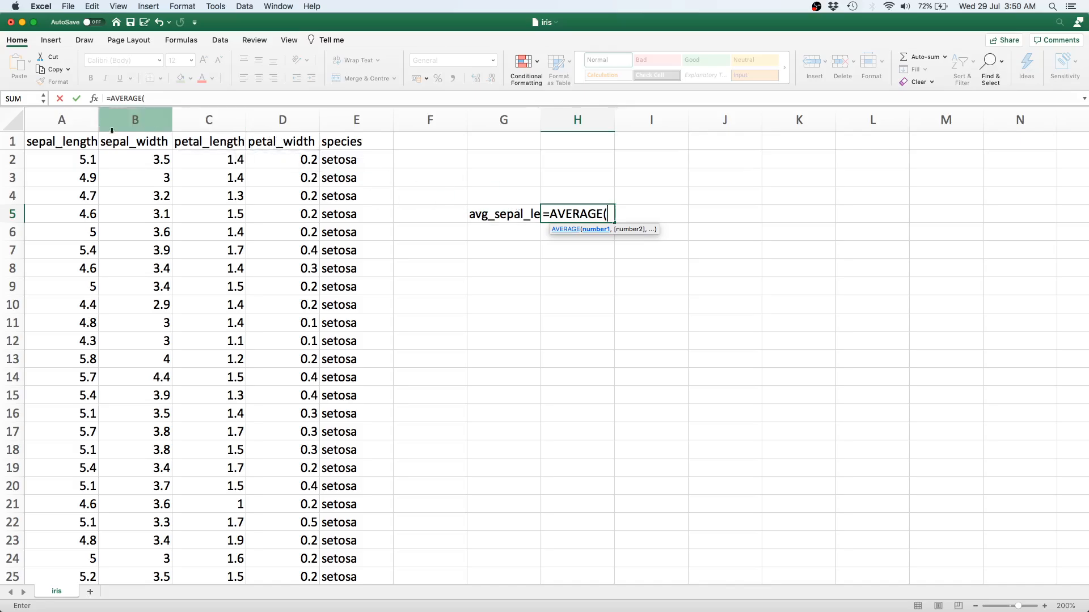
click(76, 119)
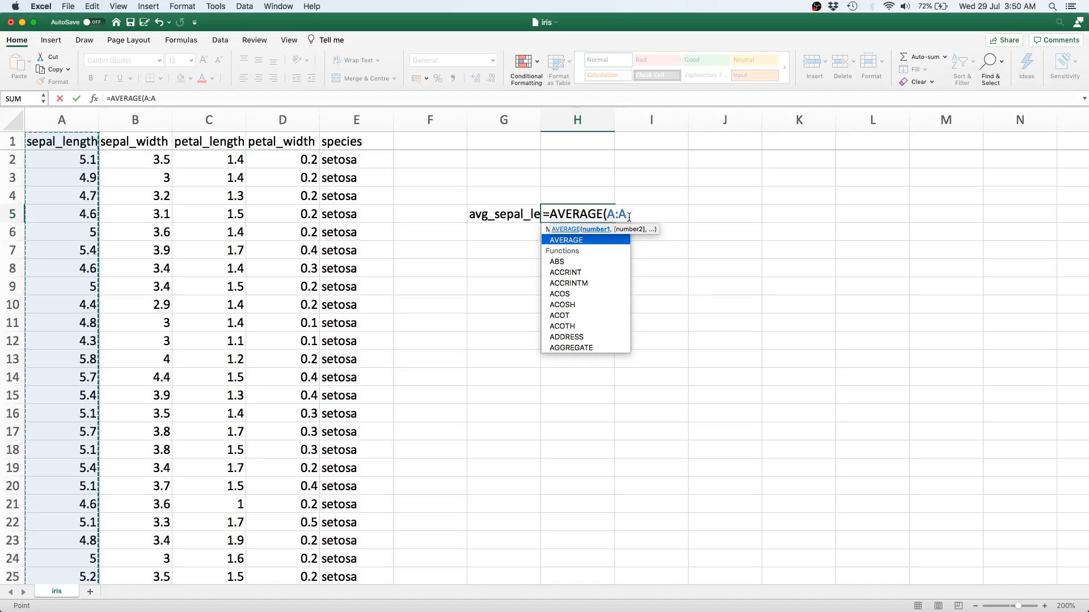
text())
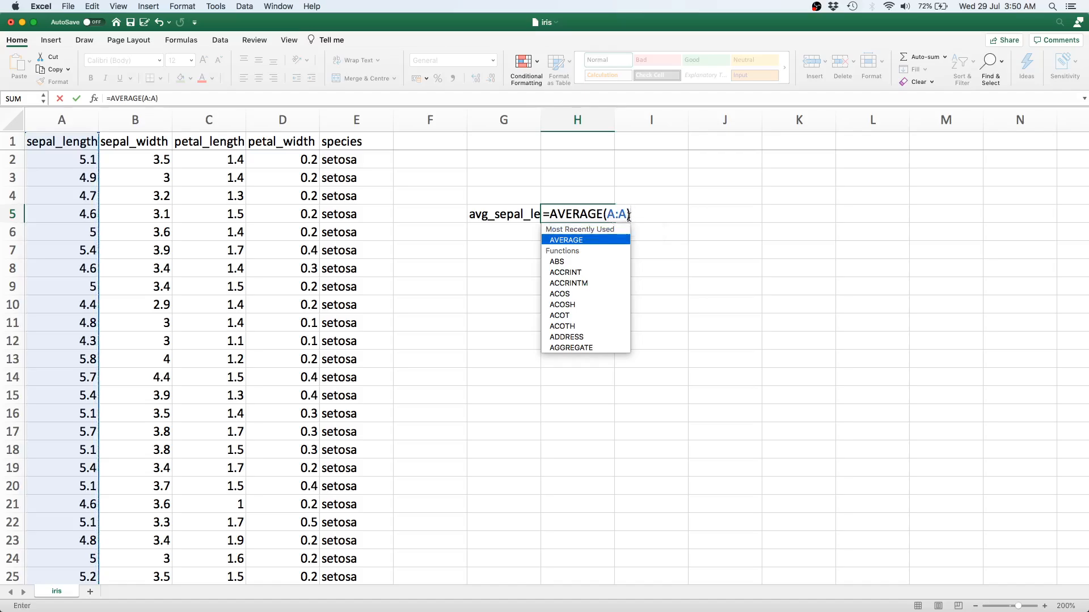
key(Return)
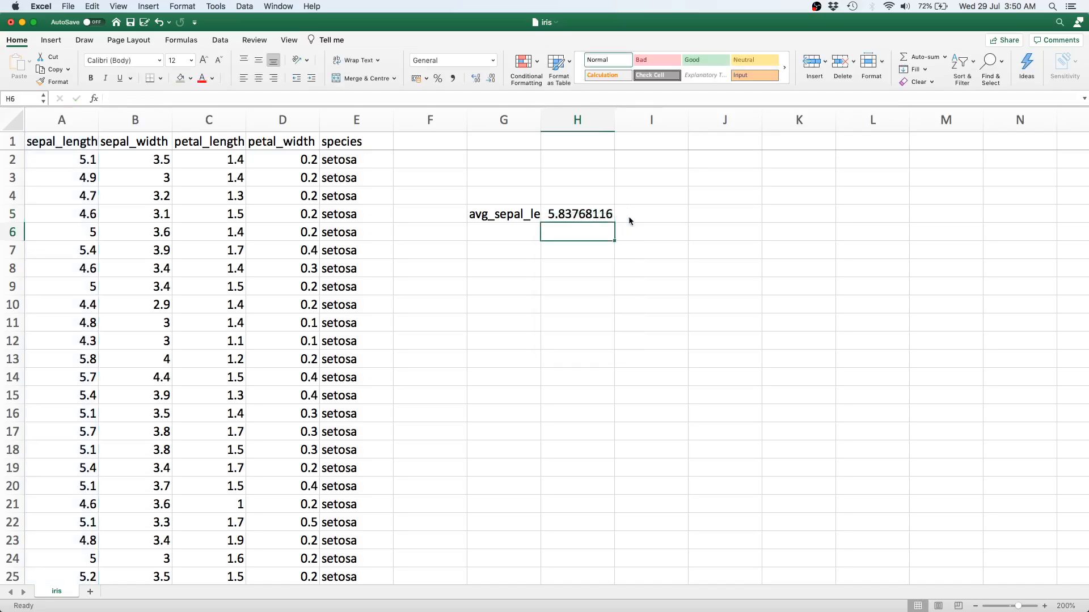
click(604, 223)
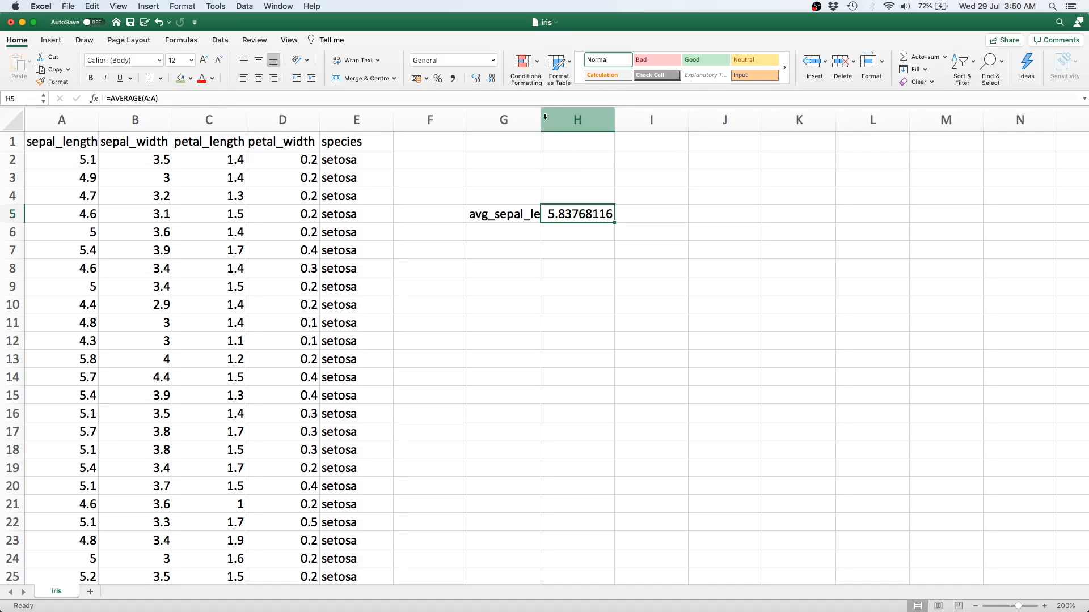
drag(540, 120, 579, 120)
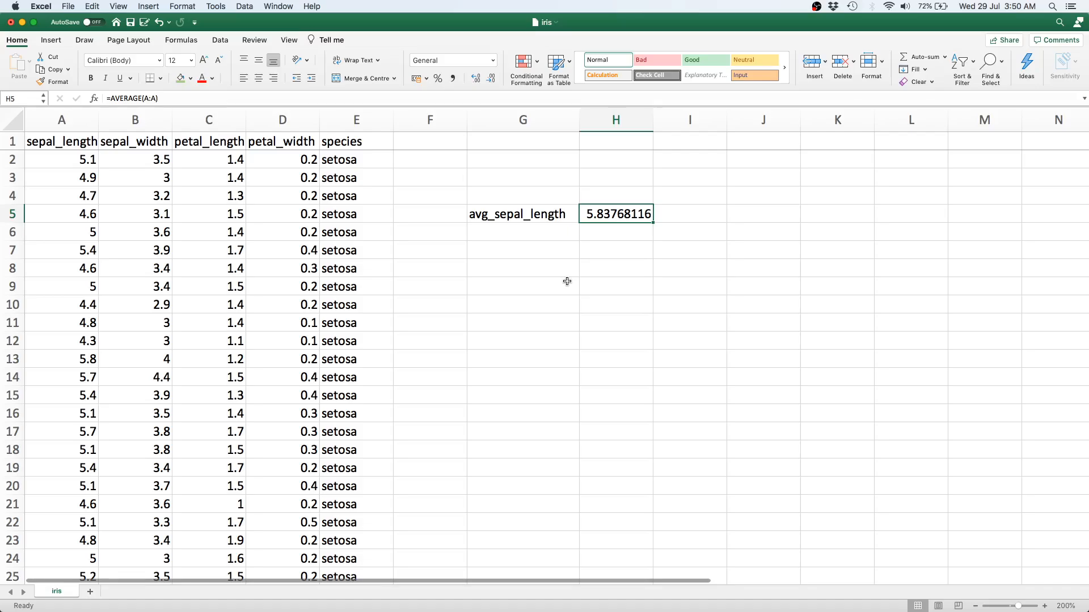
Enter the label std_sepal_length in cell G6.
click(527, 231)
text(s)
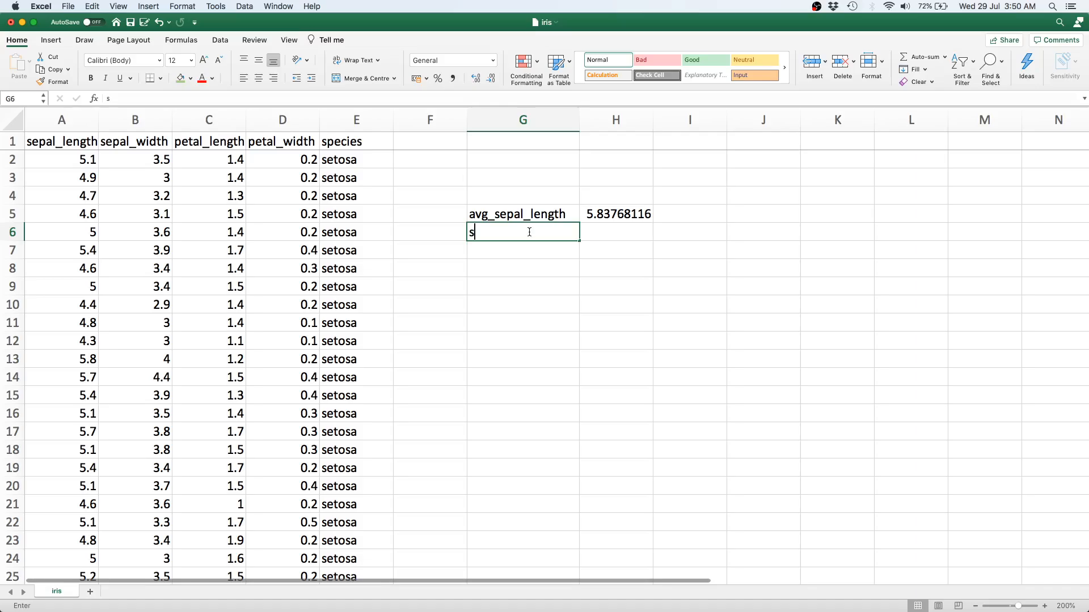
text(td_sepal)
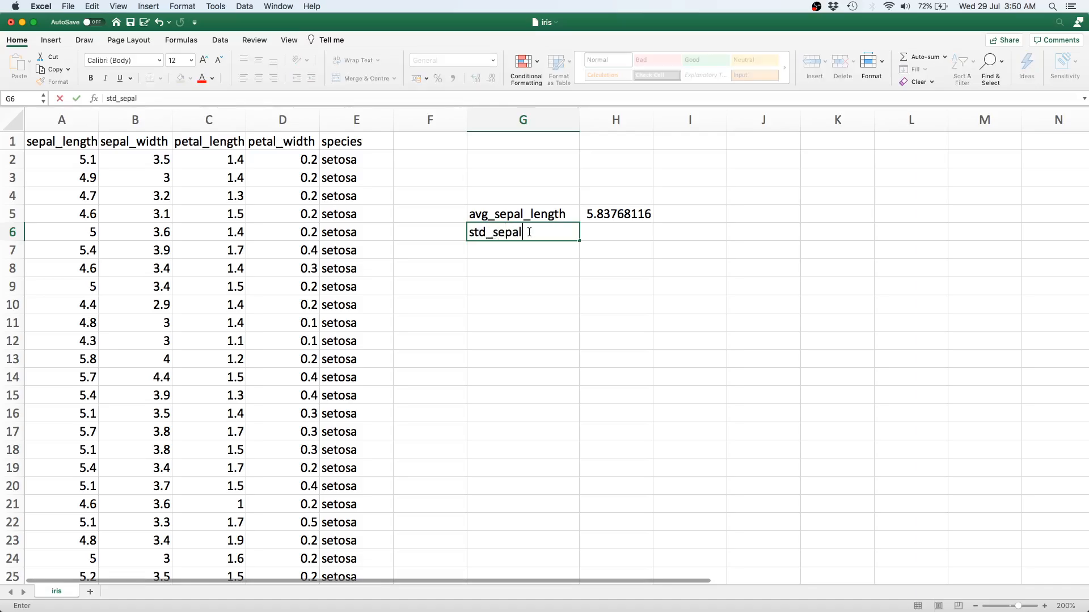
text(_length)
key(Tab)
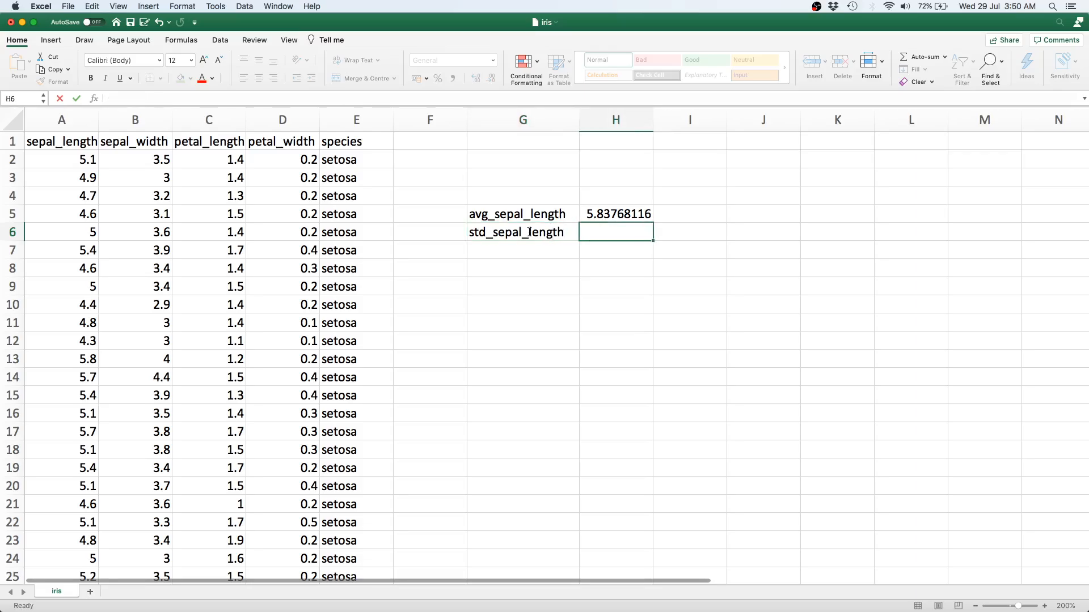
Calculate the population standard deviation of sepal_length in H6 with =STDEV.P(A:A).
text(=)
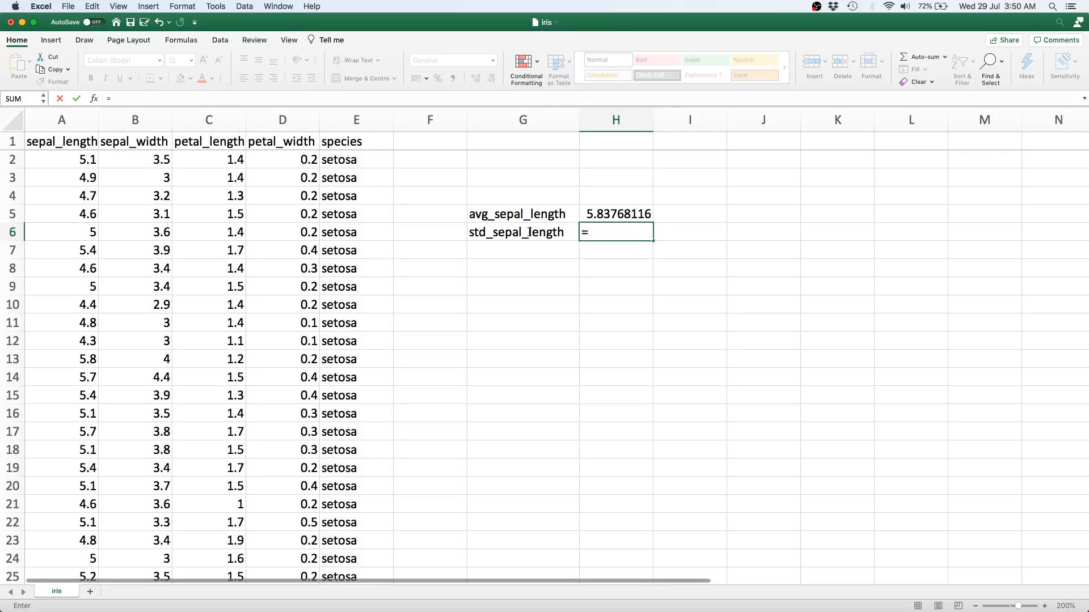
text(SR)
key(BackSpace)
text(T)
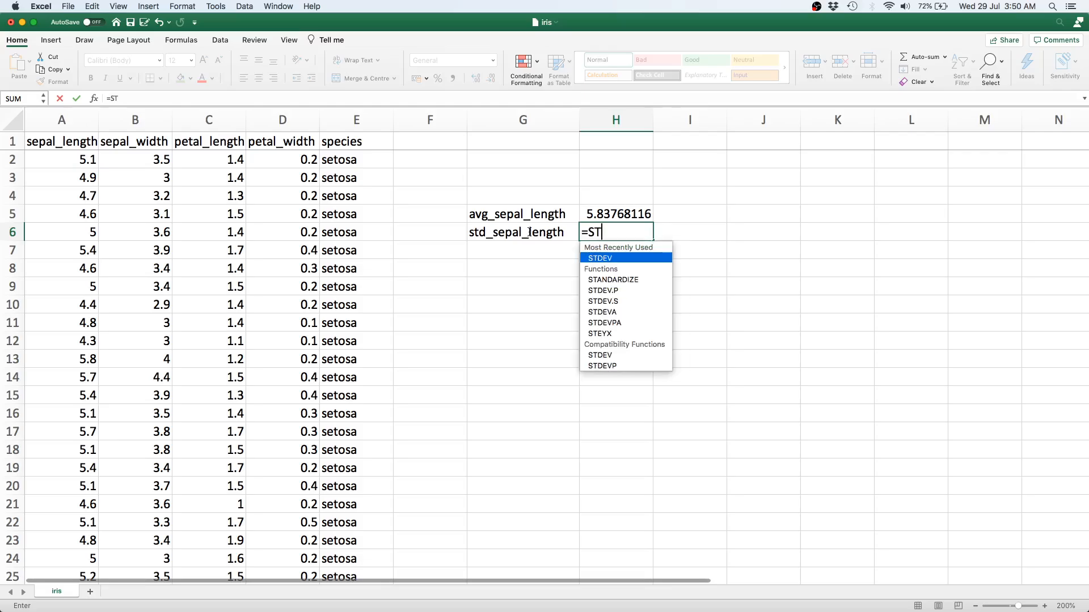
text(DEV.P)
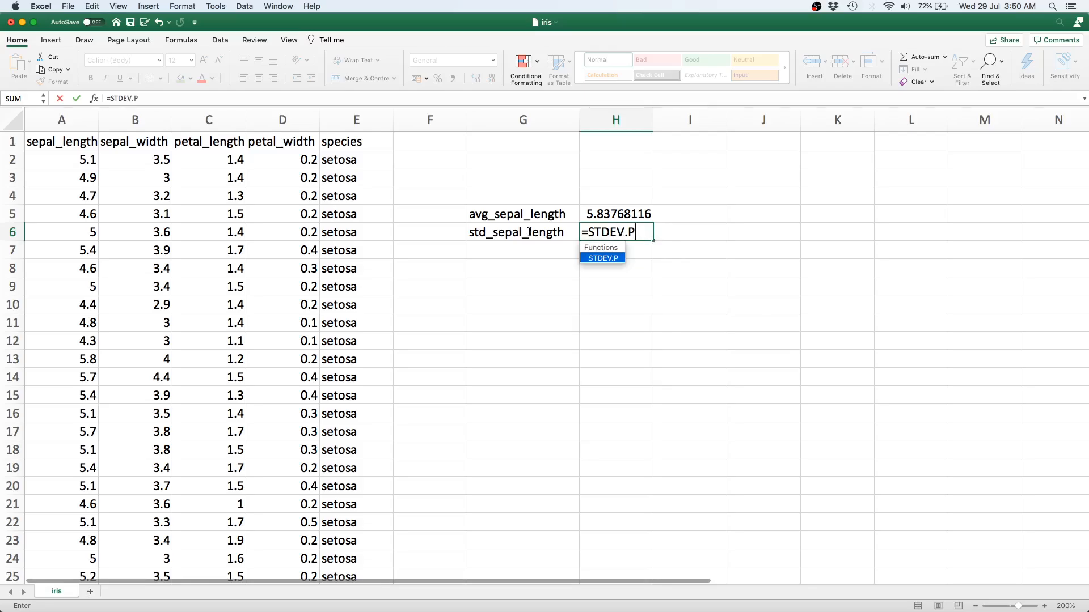
key(BackSpace)
key(BackSpace)
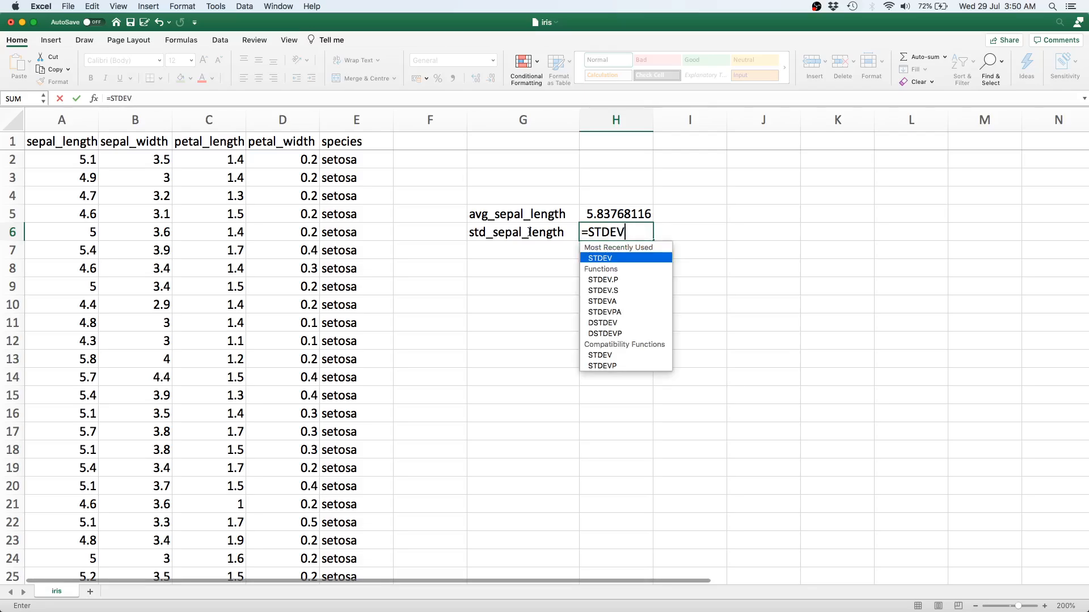
double_click(619, 281)
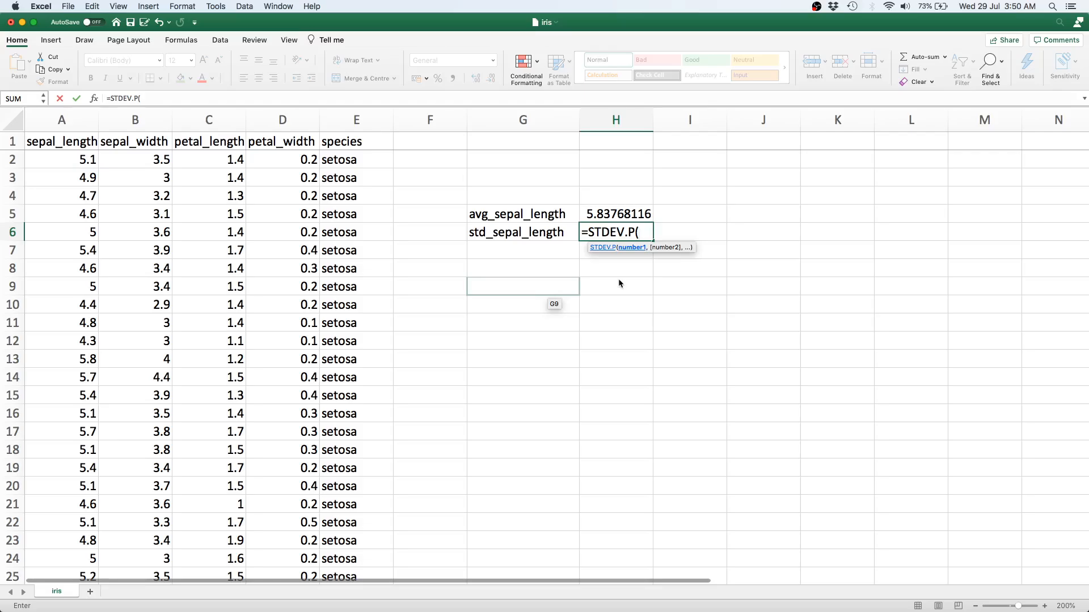
text(A:A))
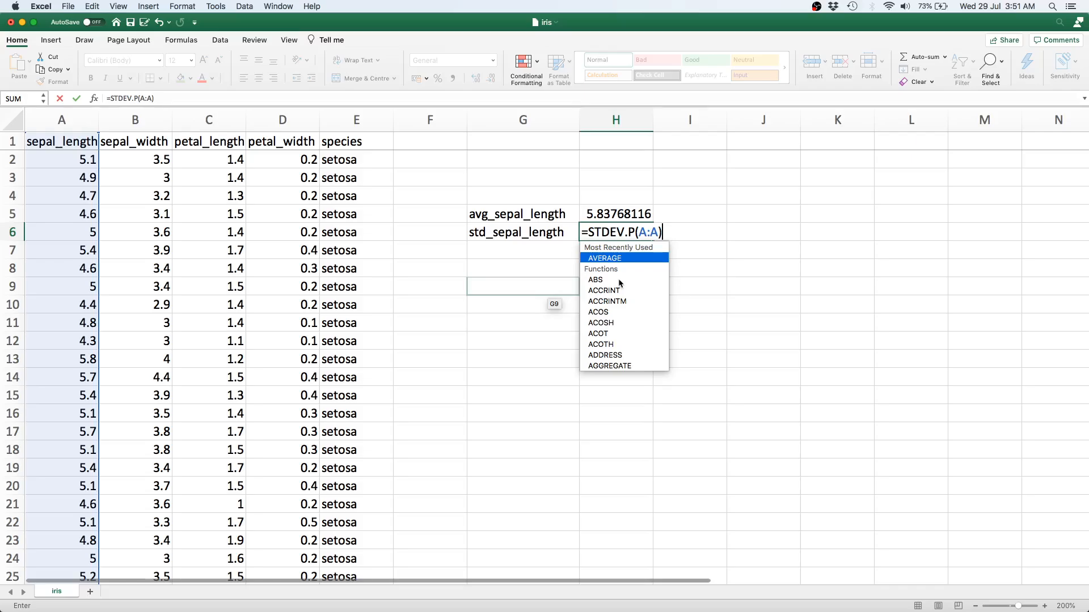
key(Return)
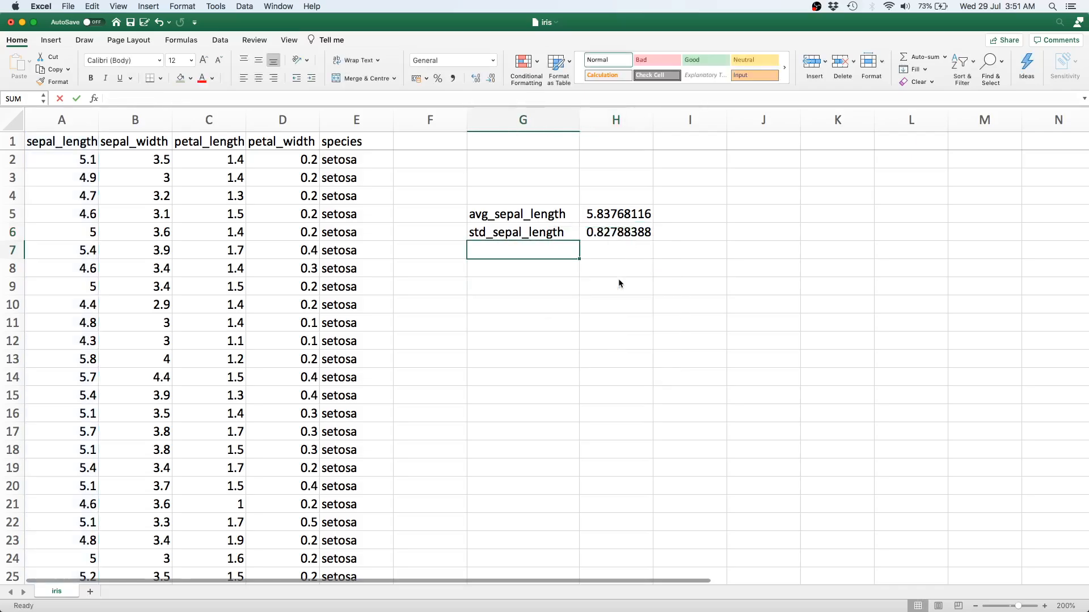
key(Up)
key(Right)
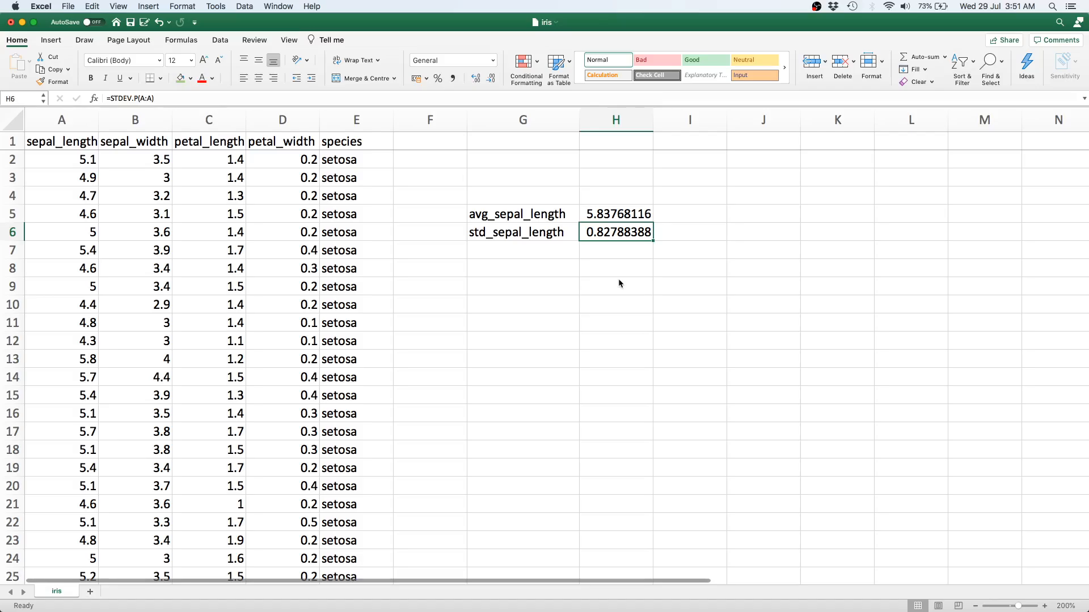
Enter the label "avg + 2std" in cell G8.
click(539, 213)
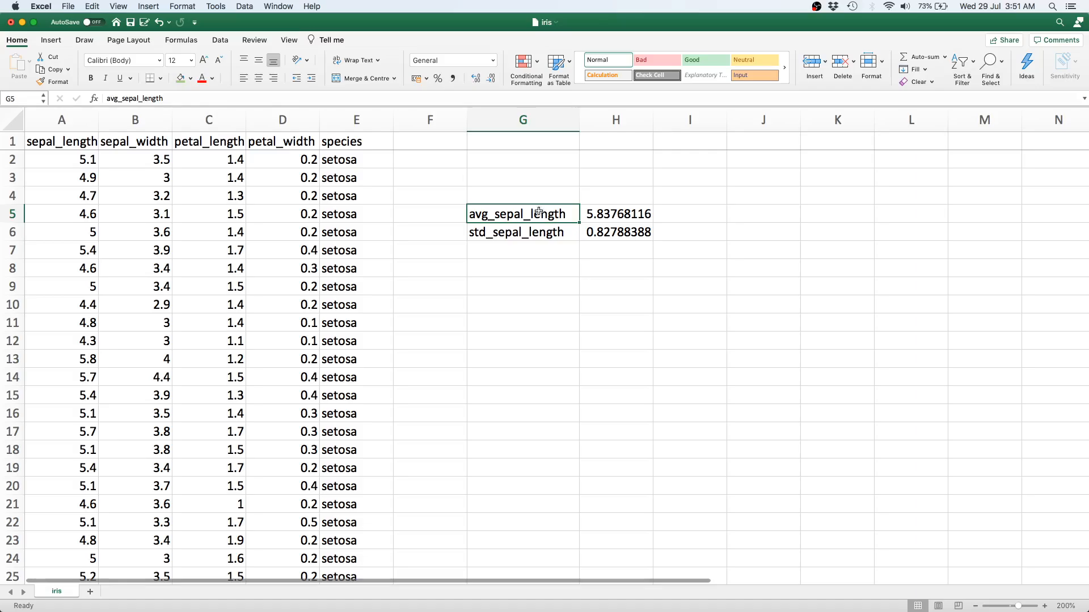
click(544, 274)
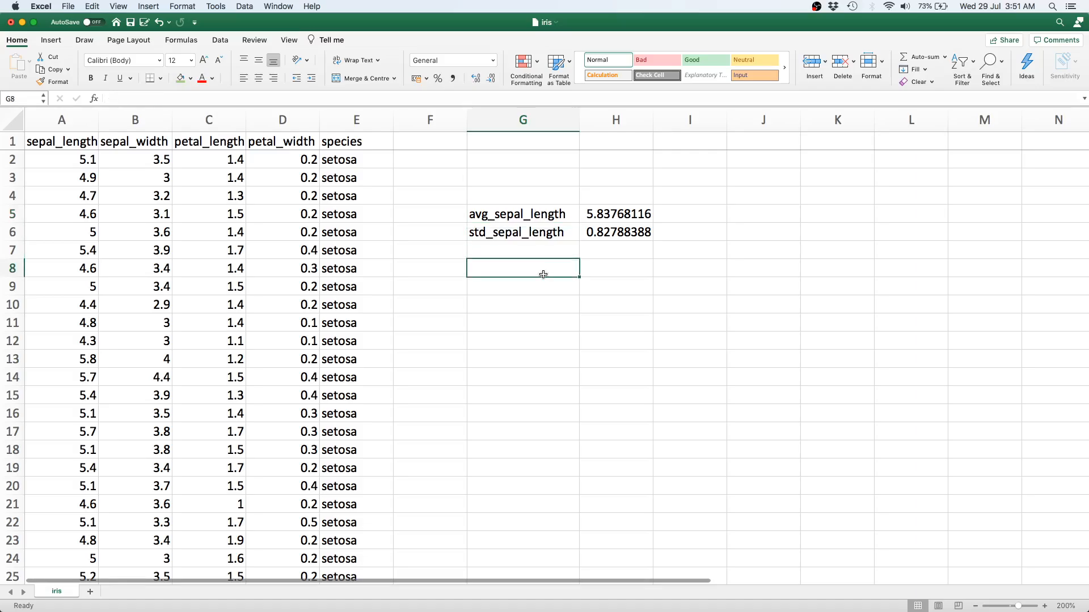
text(avg + 2std)
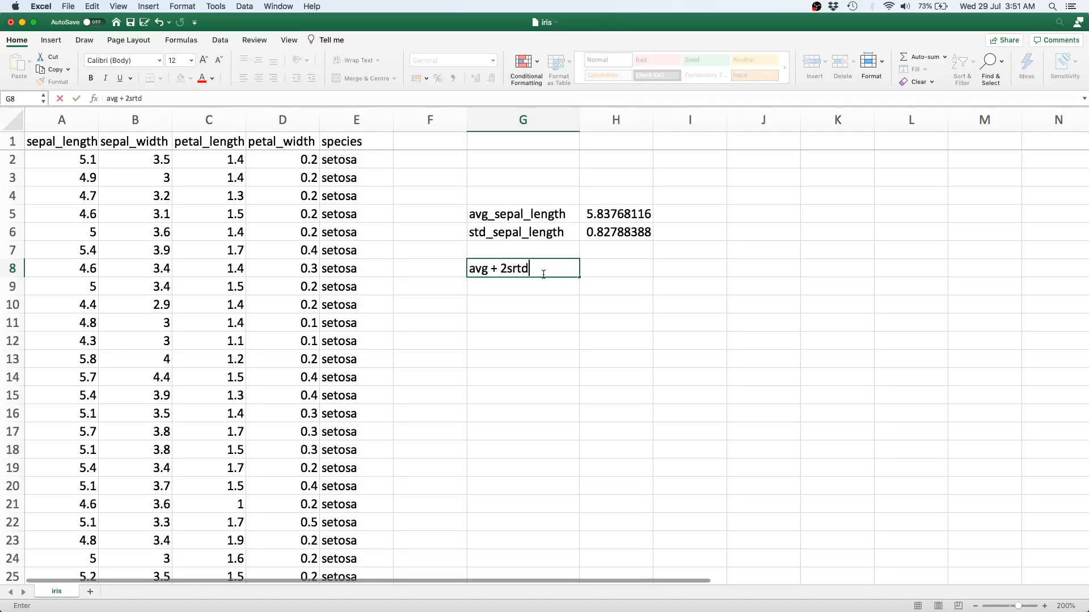
key(BackSpace)
key(BackSpace)
text(r)
key(BackSpace)
text(td)
key(Tab)
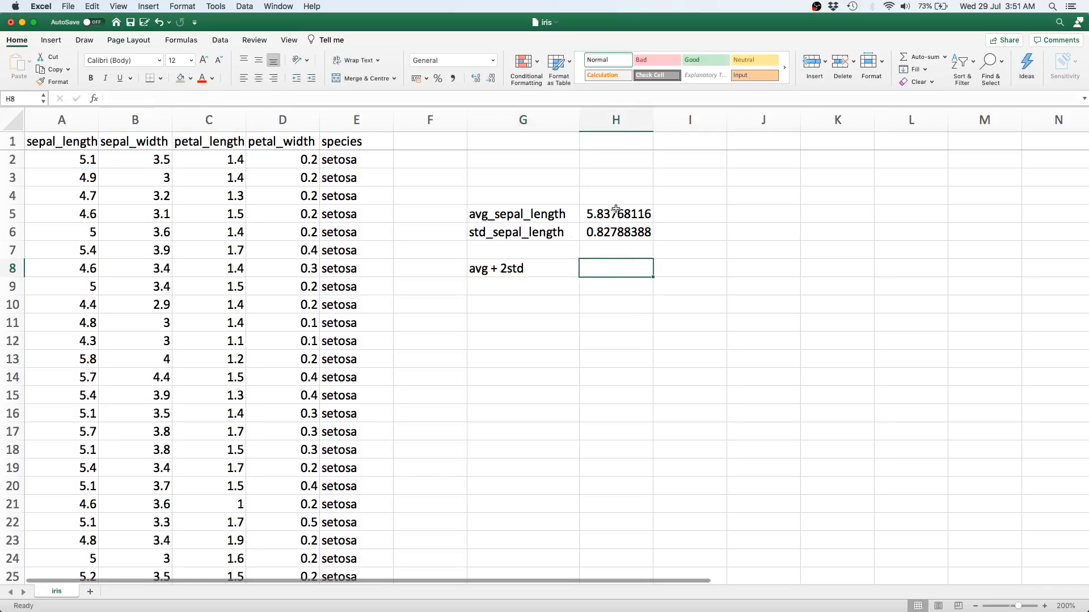
Calculate the upper threshold in H8 with =H5+2*H6, the average plus two standard deviations.
text(=)
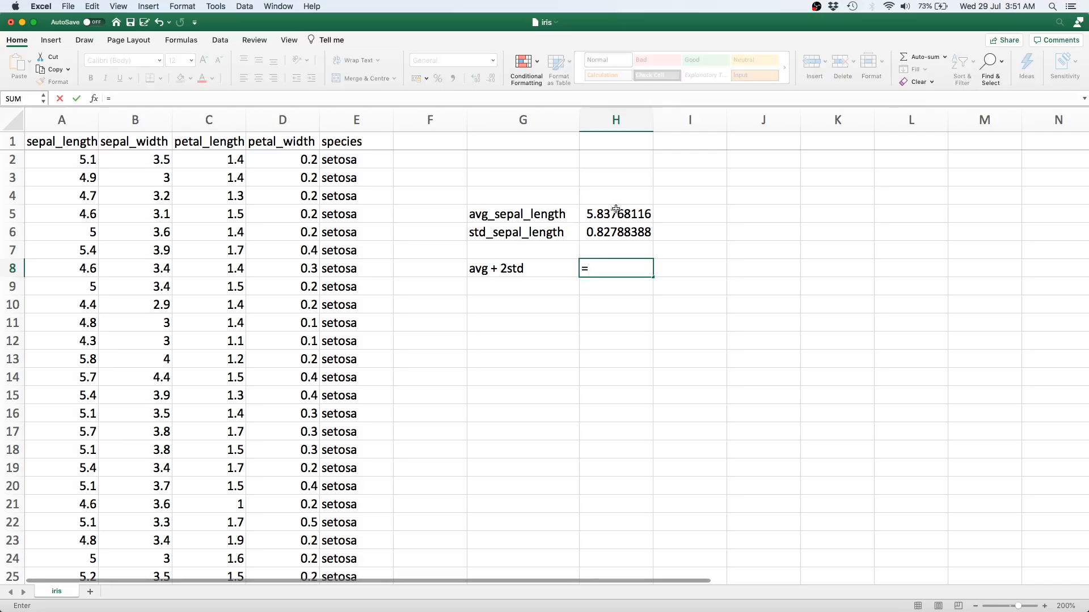
click(607, 213)
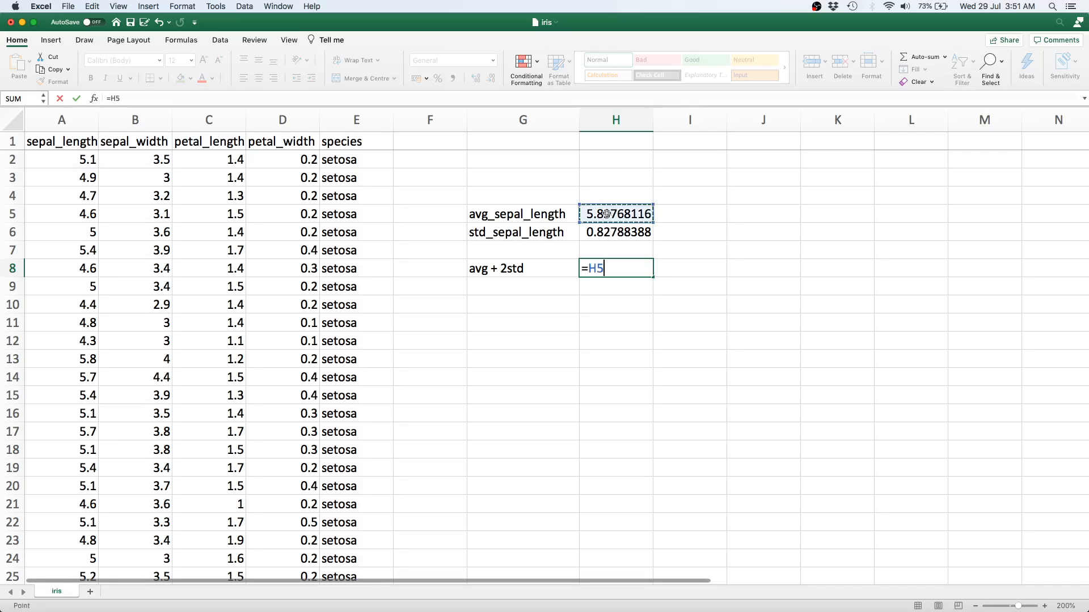
text(+2*)
click(607, 231)
key(Return)
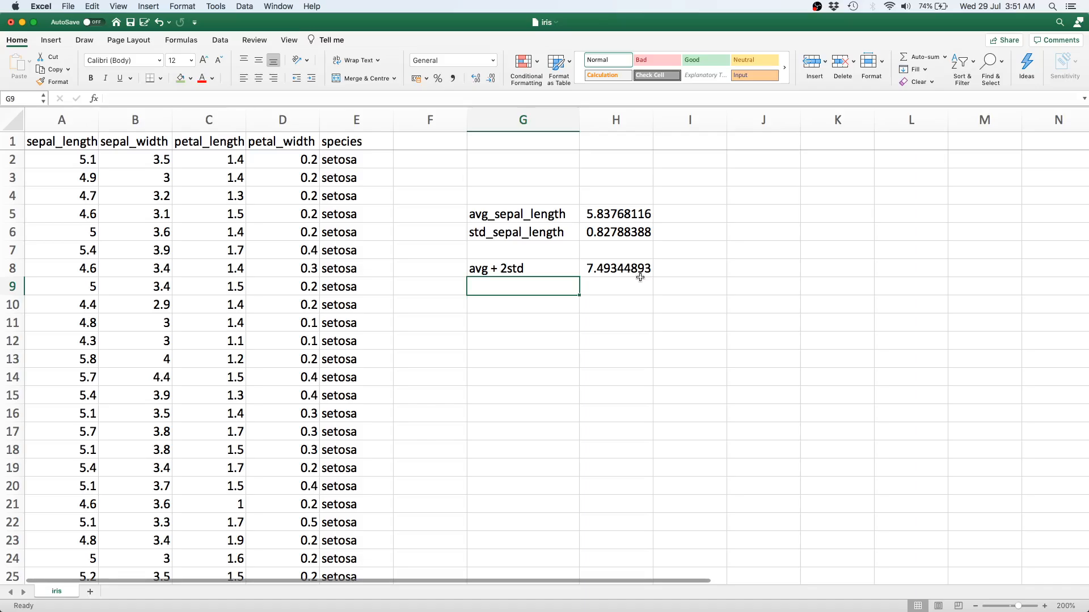
Enter the label "avg - 2std" in cell G9.
text(avg)
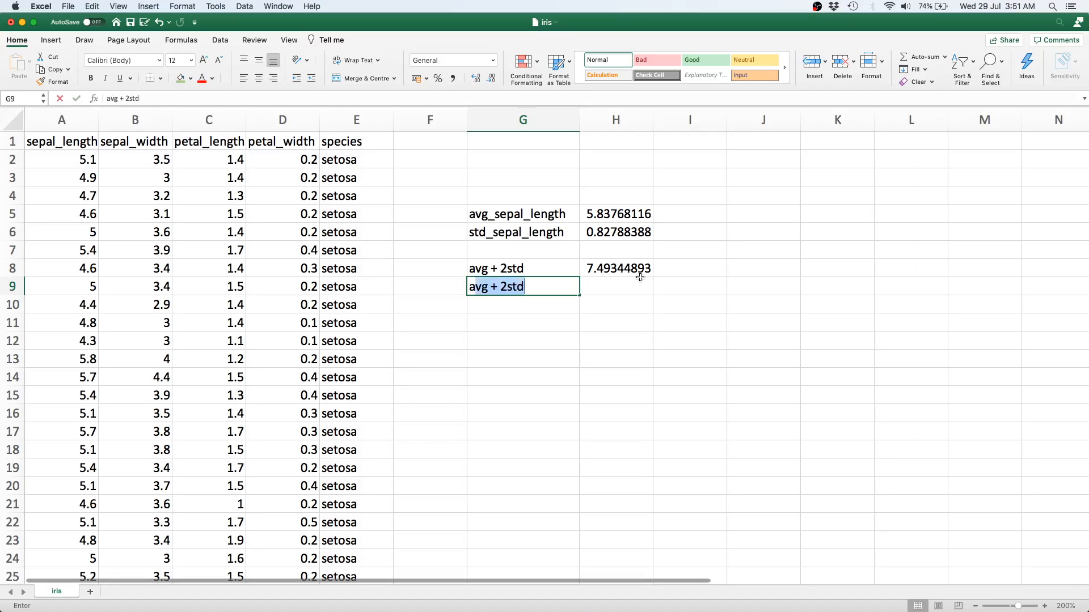
text( - 2)
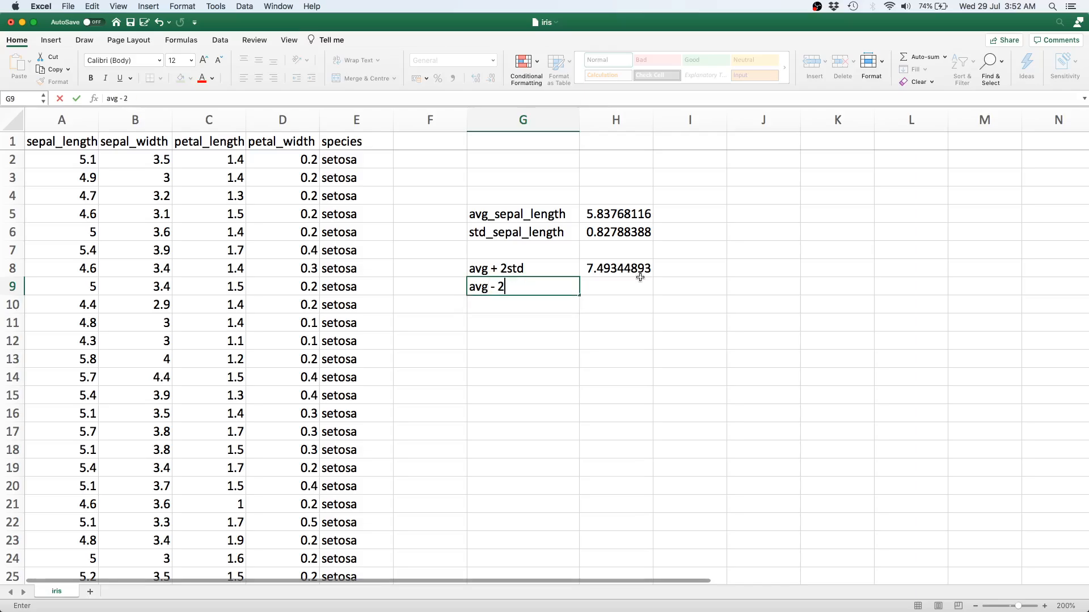
text(std)
key(Return)
key(Up)
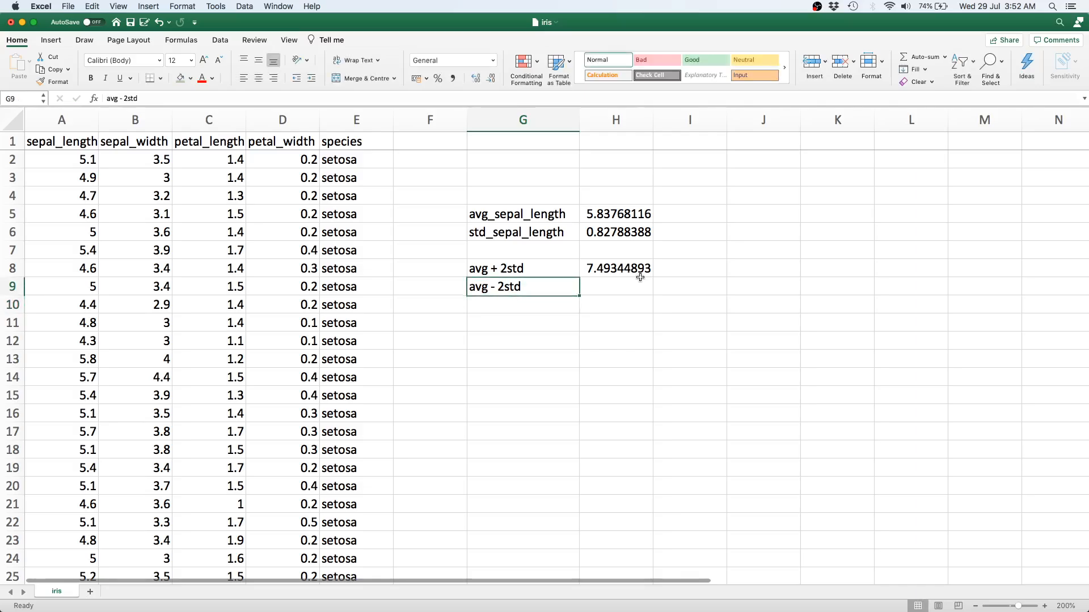
Calculate the lower threshold in H9 with =H5-2*H6 and check the formulas in H8 and H9.
key(Right)
text(=)
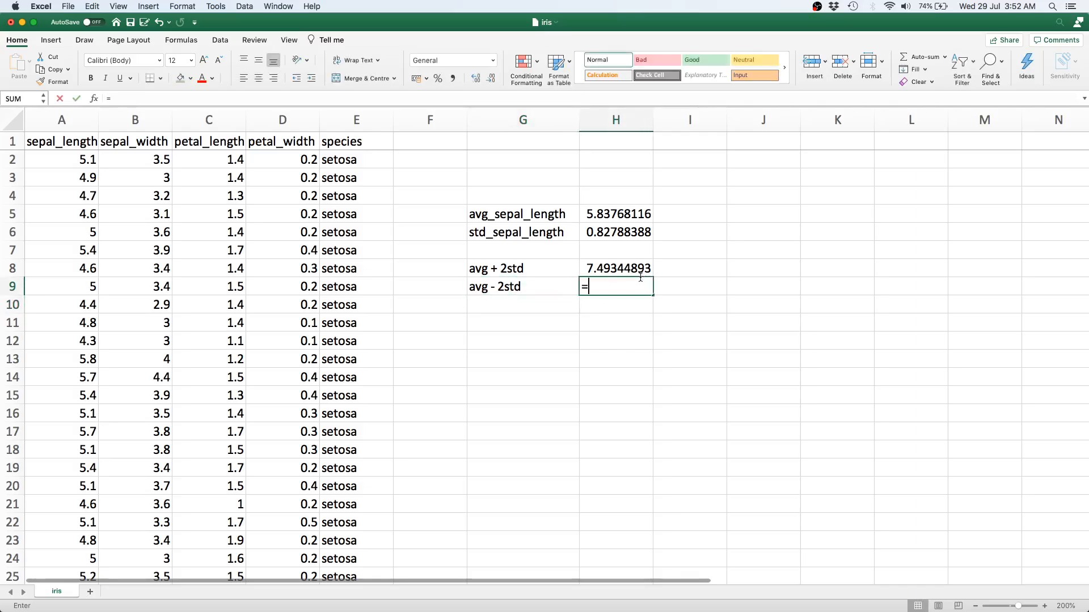
click(604, 216)
text(-)
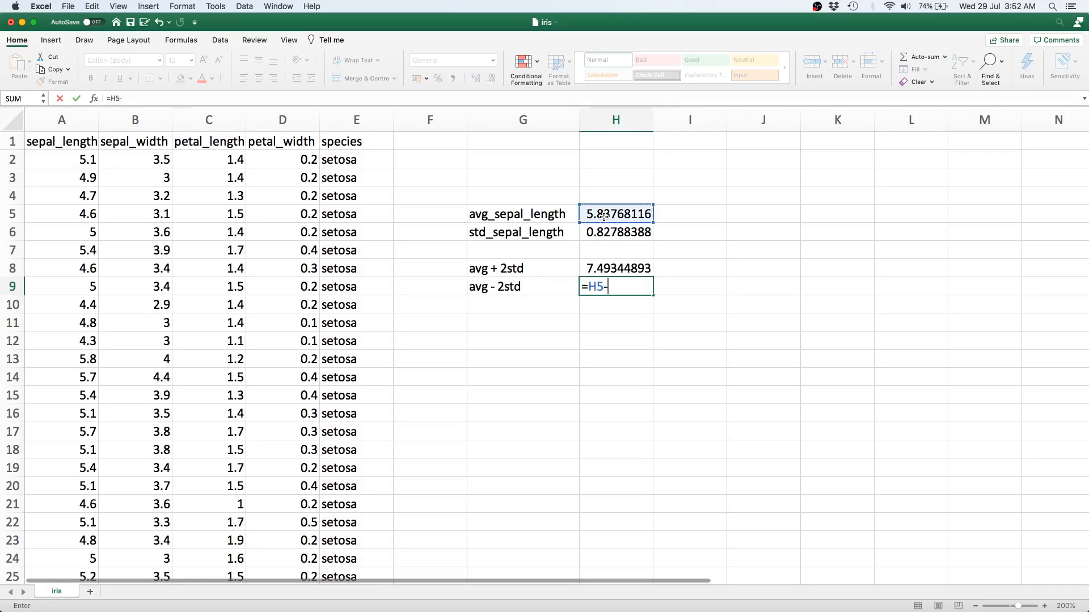
text(28)
key(BackSpace)
text(*)
click(609, 236)
key(Return)
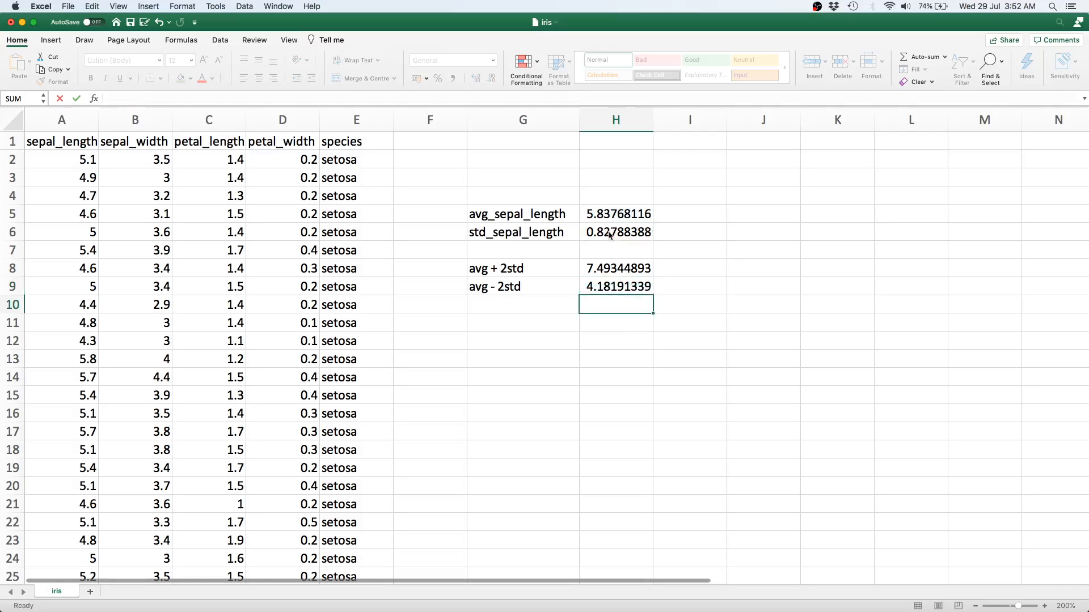
key(Up)
key(Up)
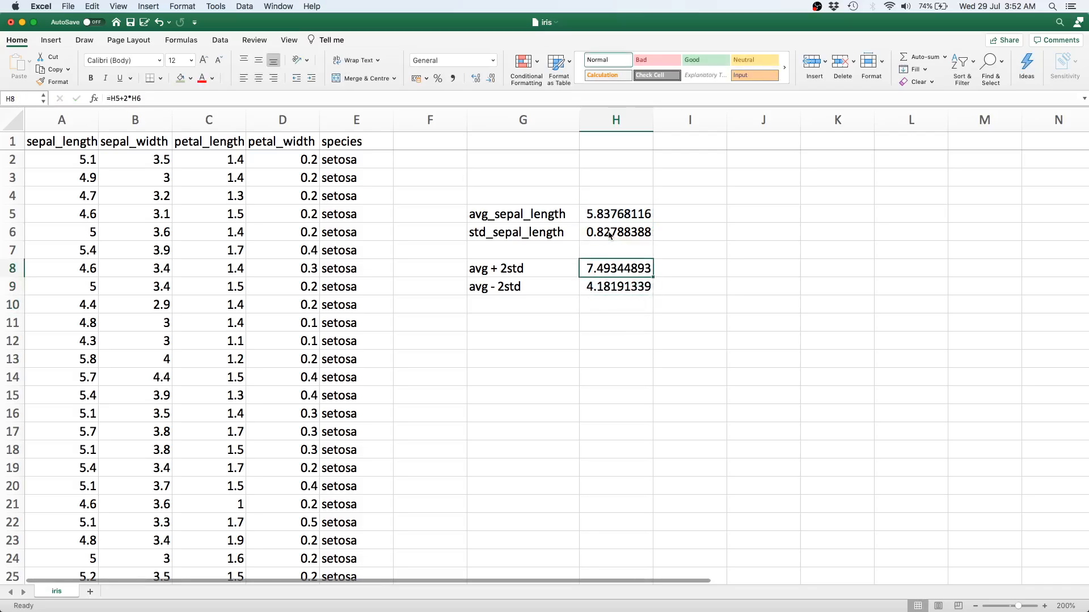
key(Down)
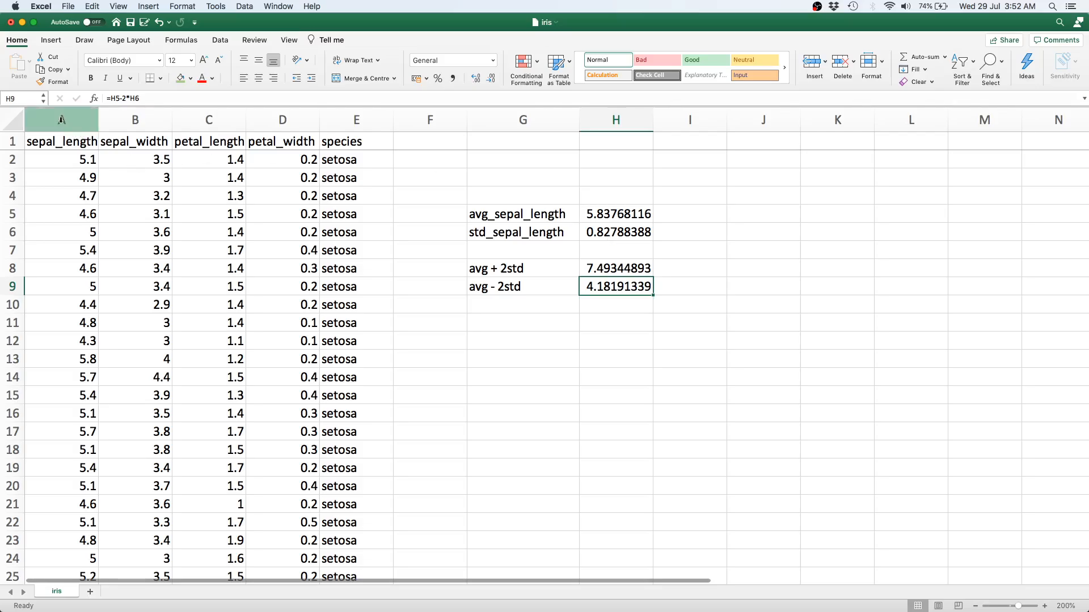
Add a Greater Than highlight rule to column A that formats values above $H$8 with a light red fill and dark red text.
click(61, 120)
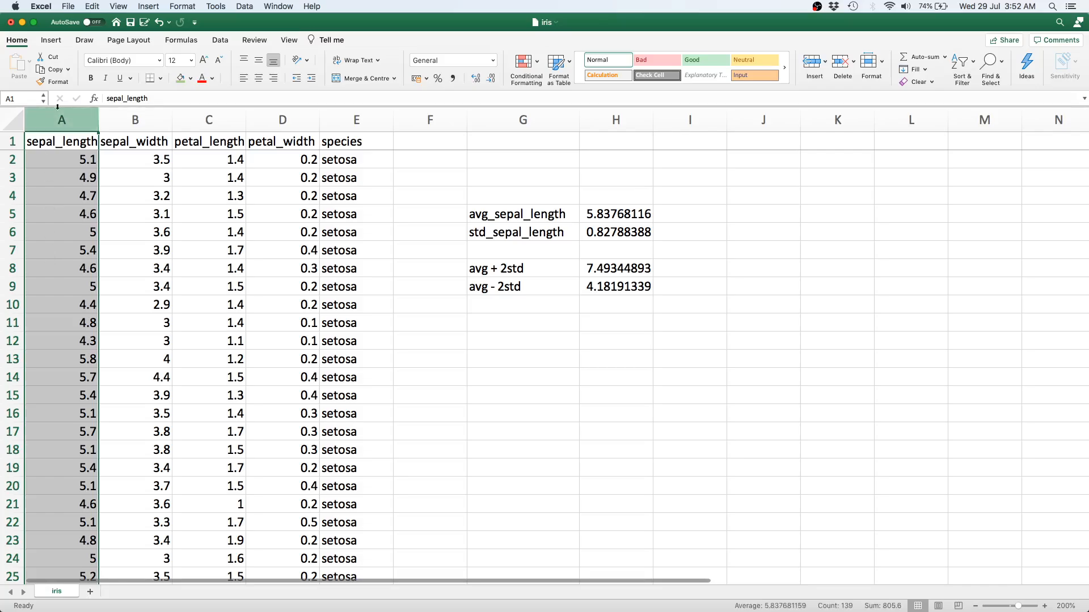
click(530, 68)
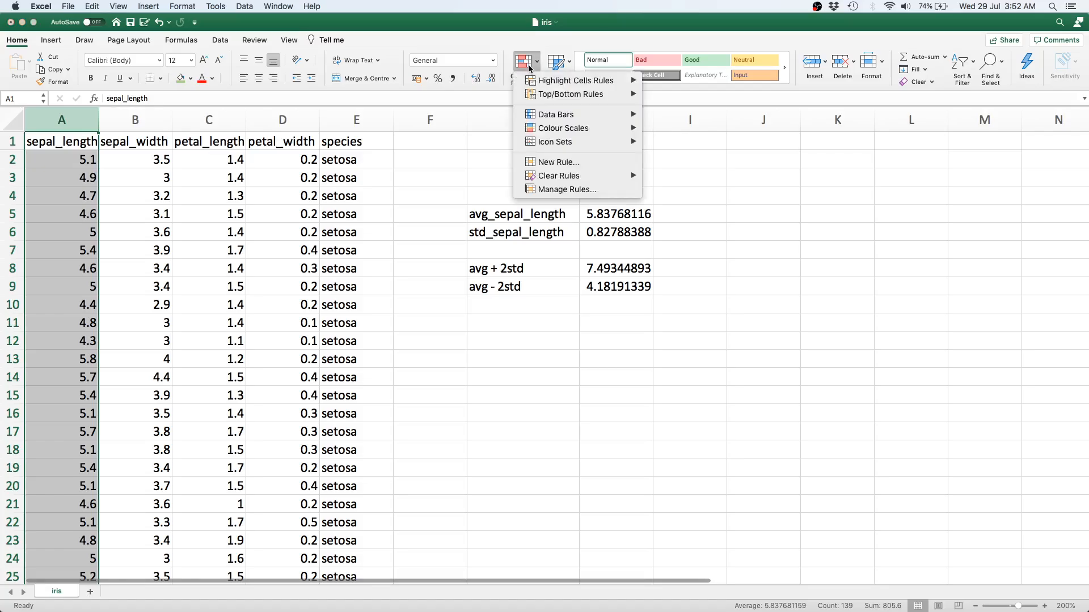
mouse_move(562, 81)
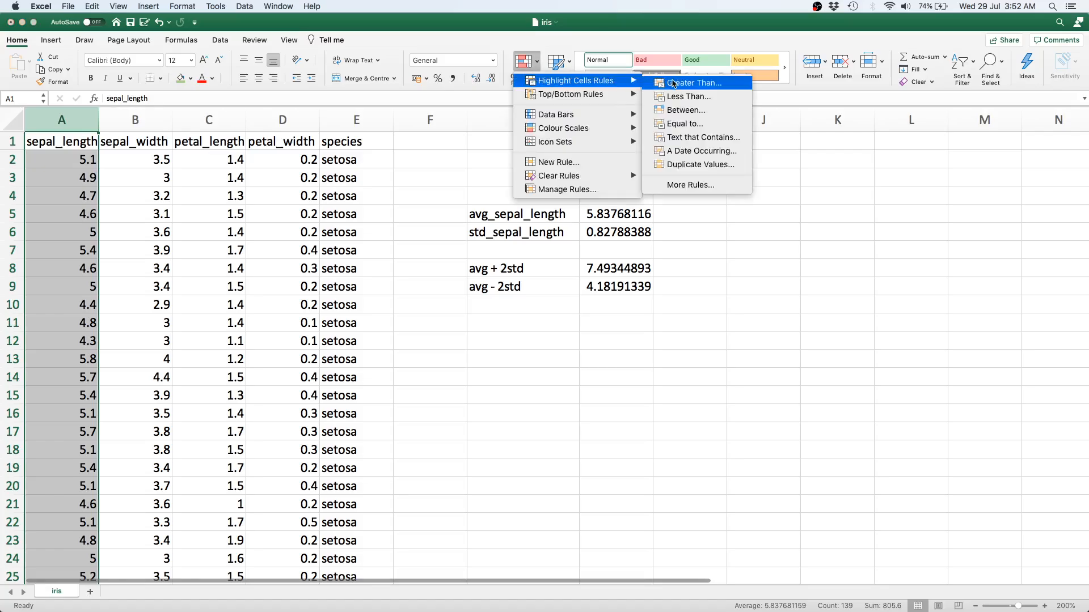
click(673, 83)
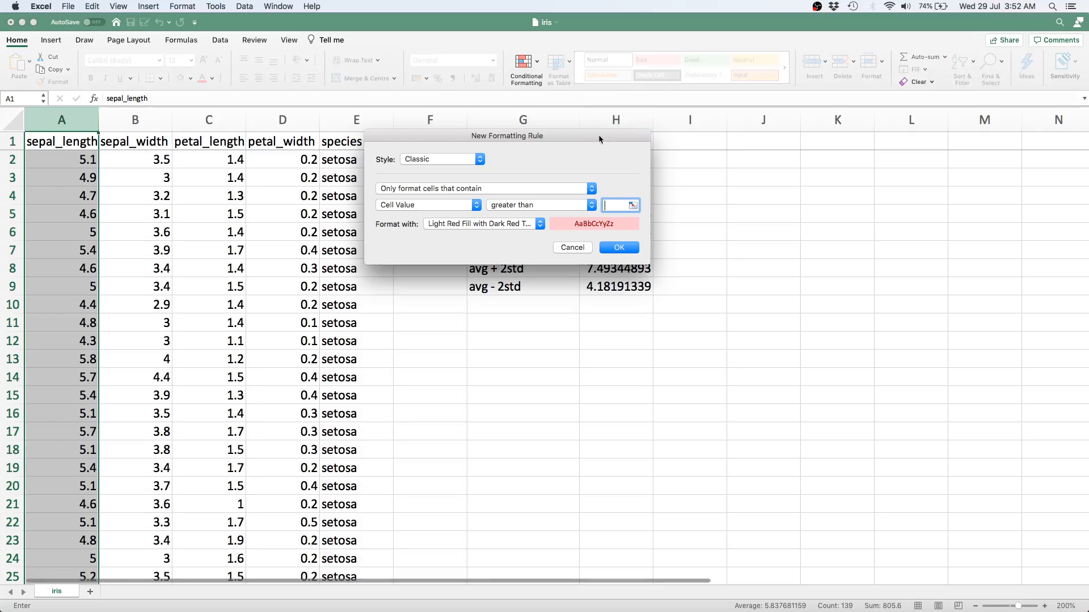
drag(587, 132, 464, 120)
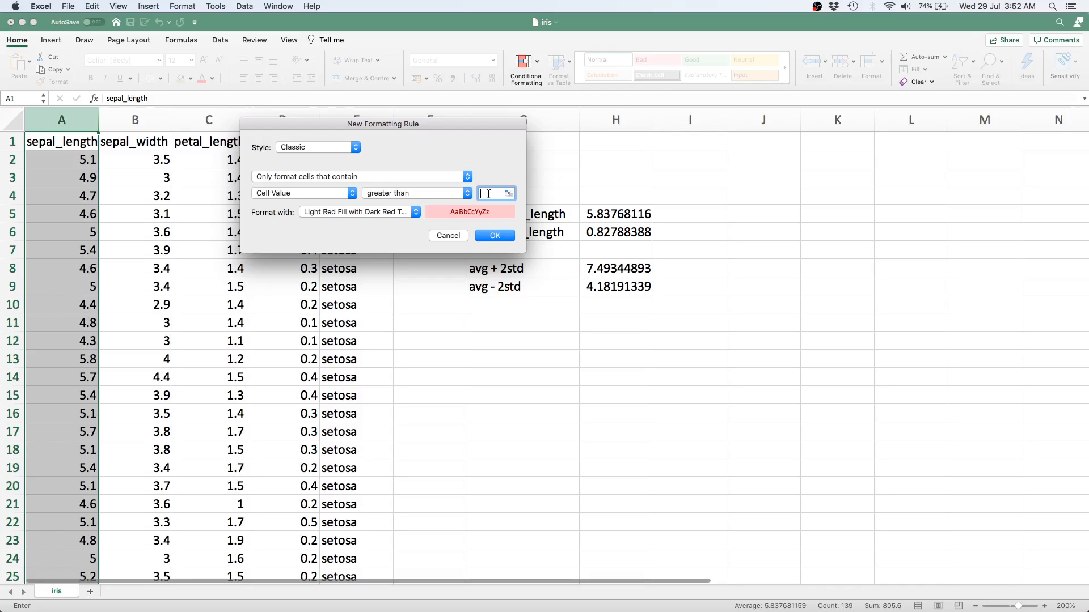
click(604, 271)
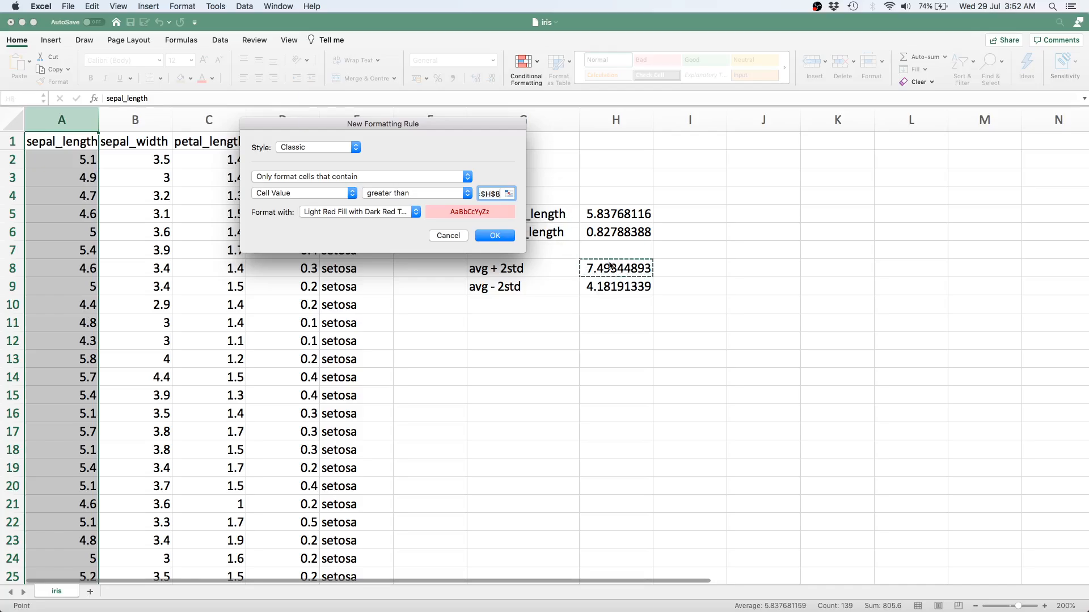
click(495, 236)
click(94, 355)
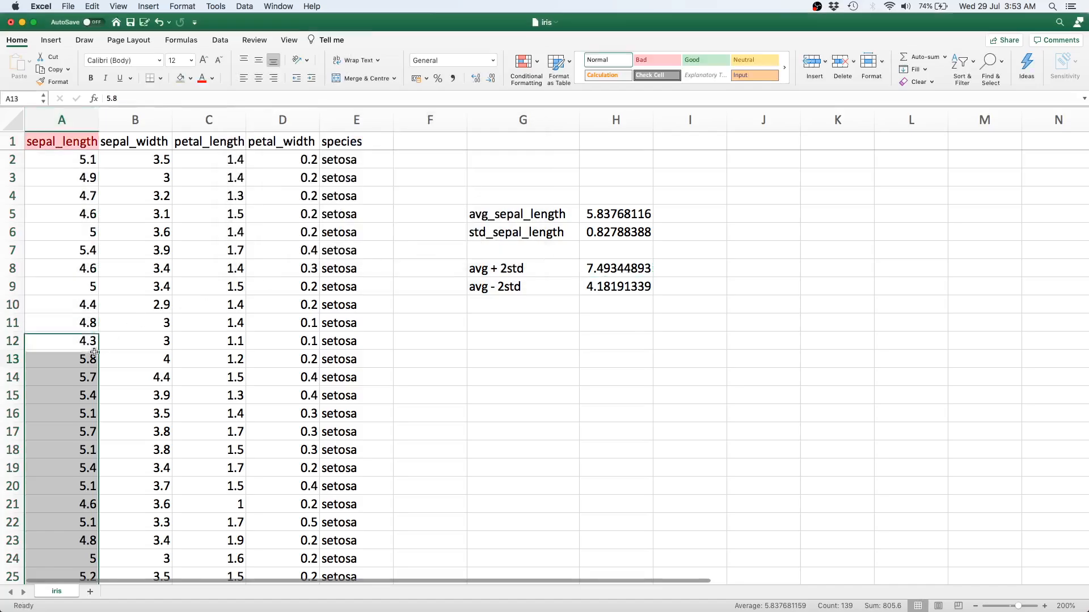
click(94, 354)
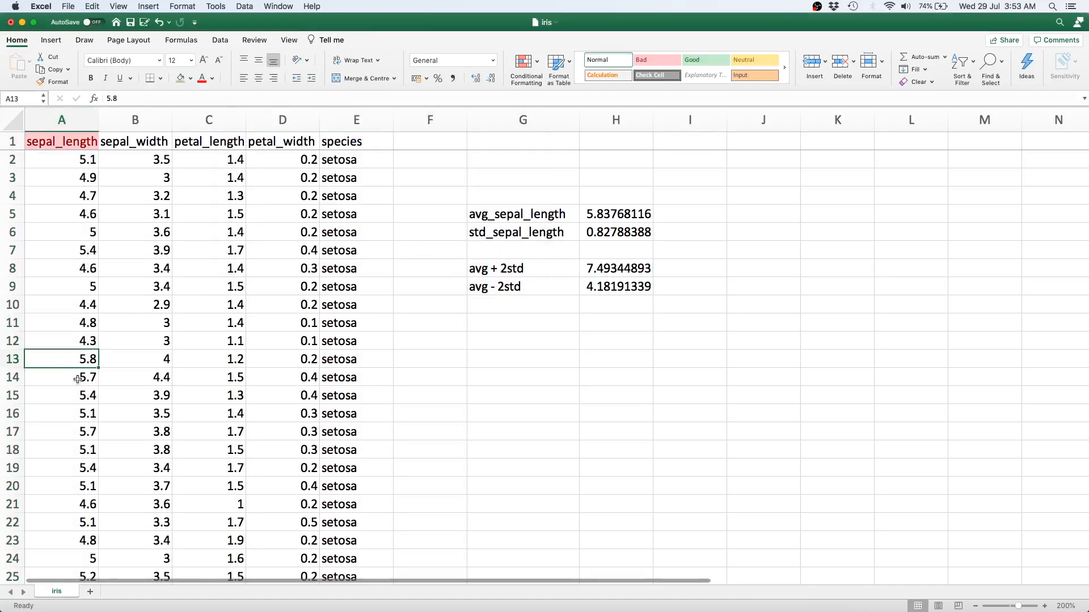
Examine the sepal_length column down to its last row for highlighted outliers and the species they belong to.
scroll(78, 378, down, 15)
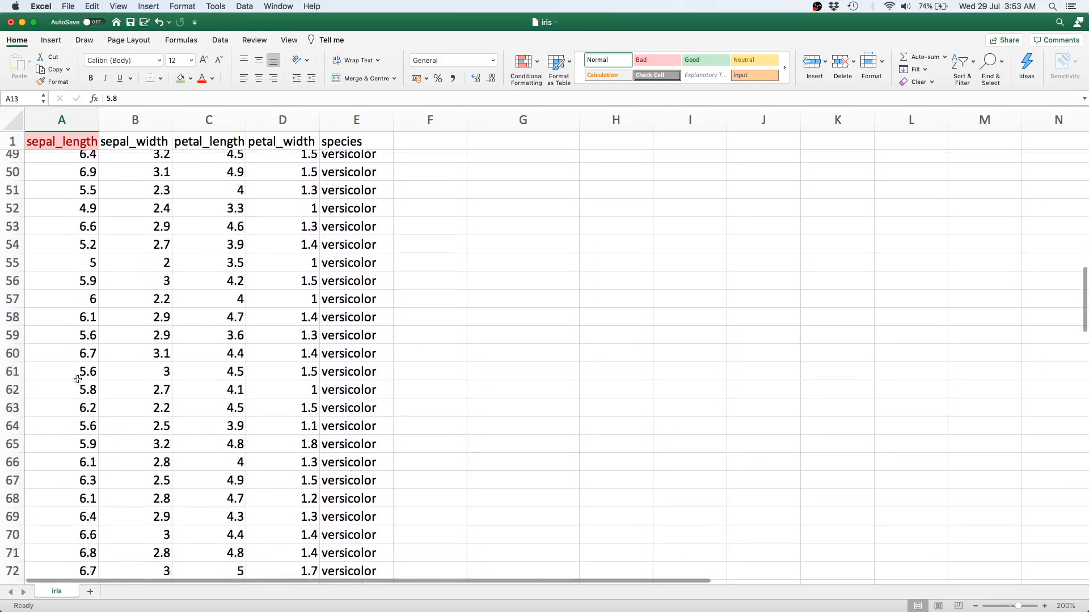
scroll(78, 378, down, 13)
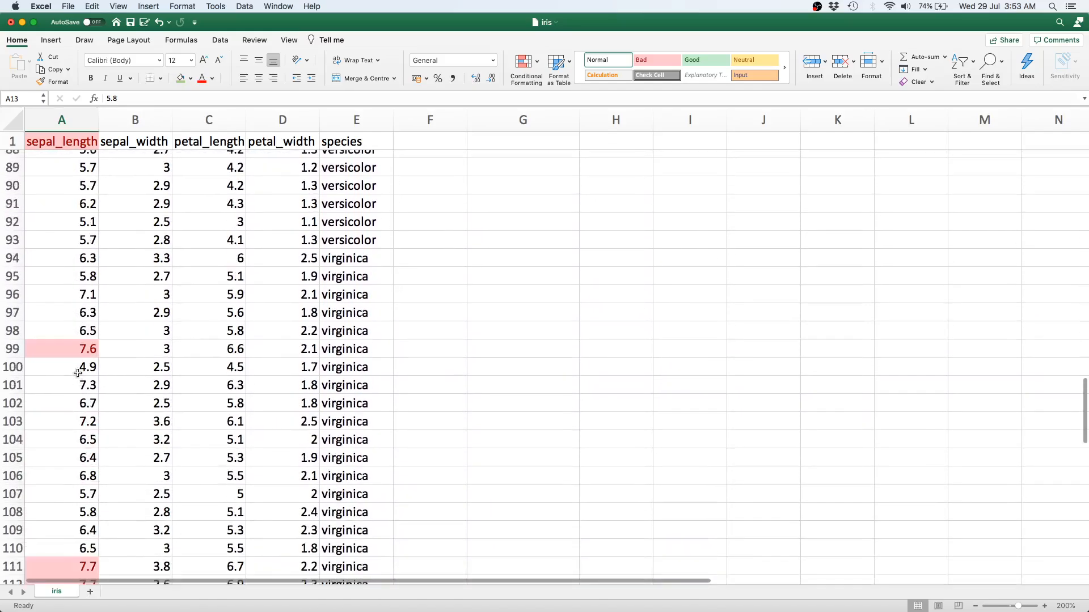
scroll(75, 448, down, 2)
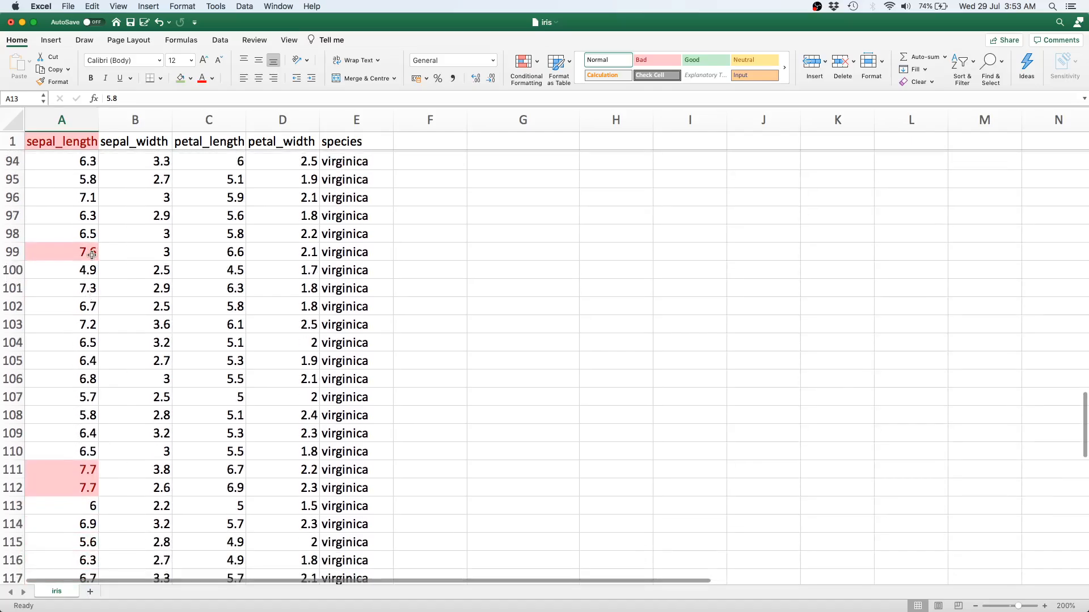
scroll(77, 485, down, 8)
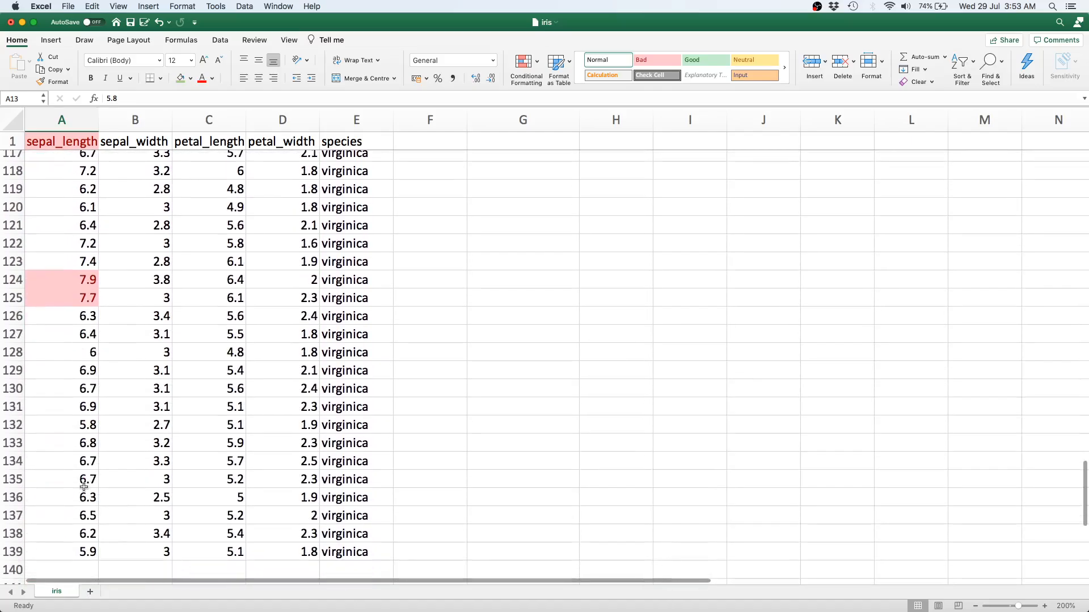
scroll(85, 282, up, 3)
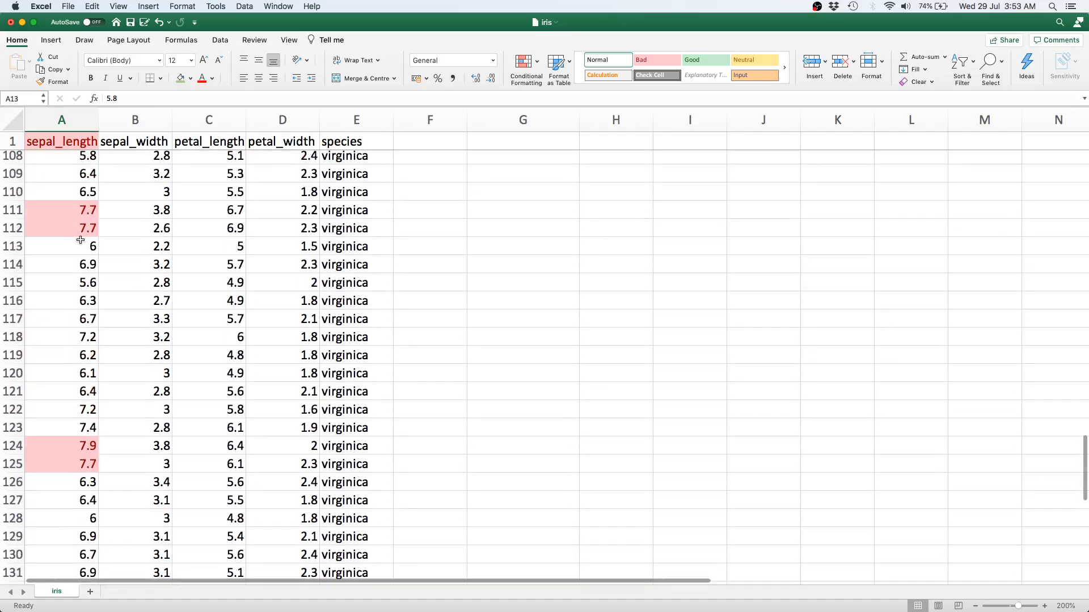
scroll(80, 239, up, 14)
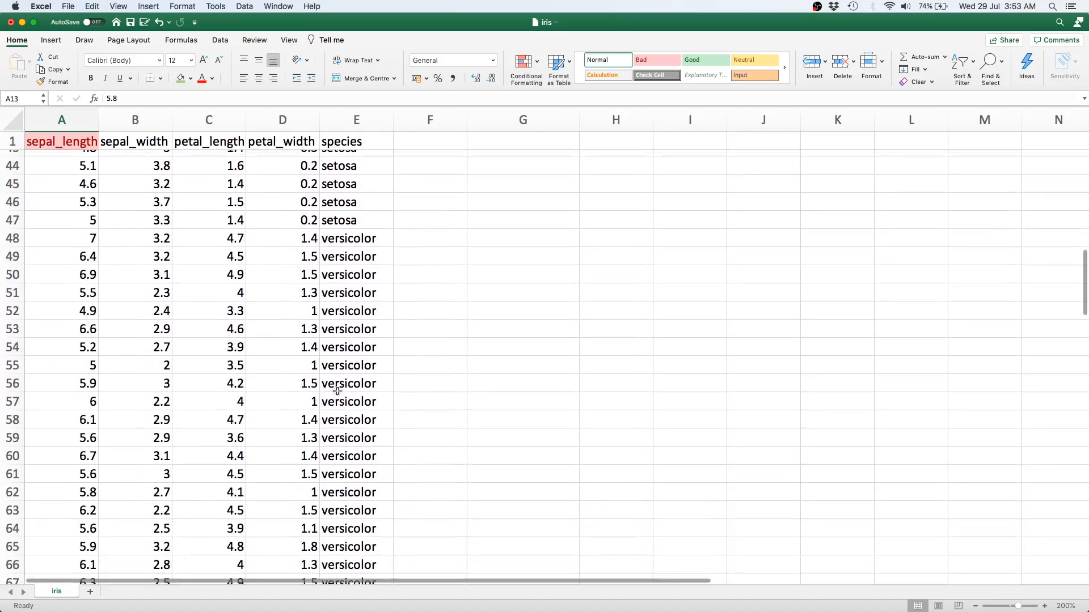
scroll(336, 452, down, 11)
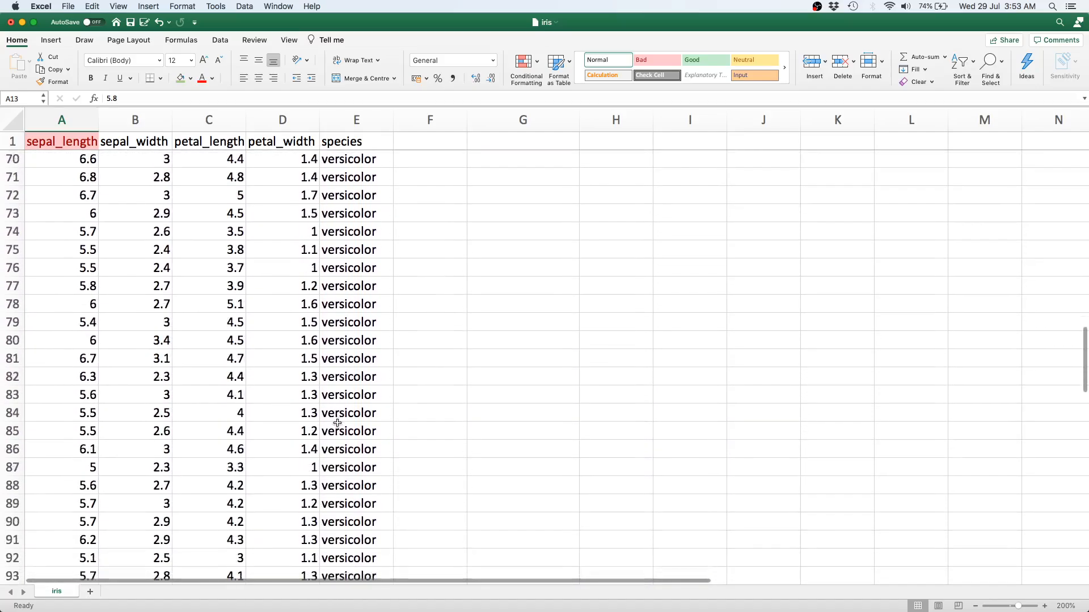
scroll(336, 421, down, 11)
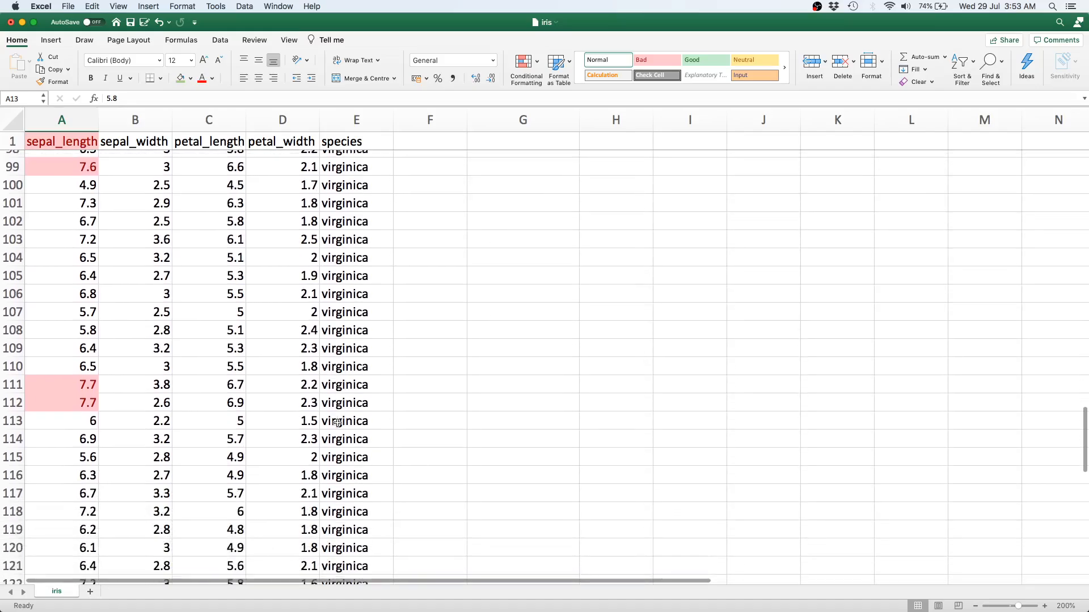
scroll(337, 423, up, 5)
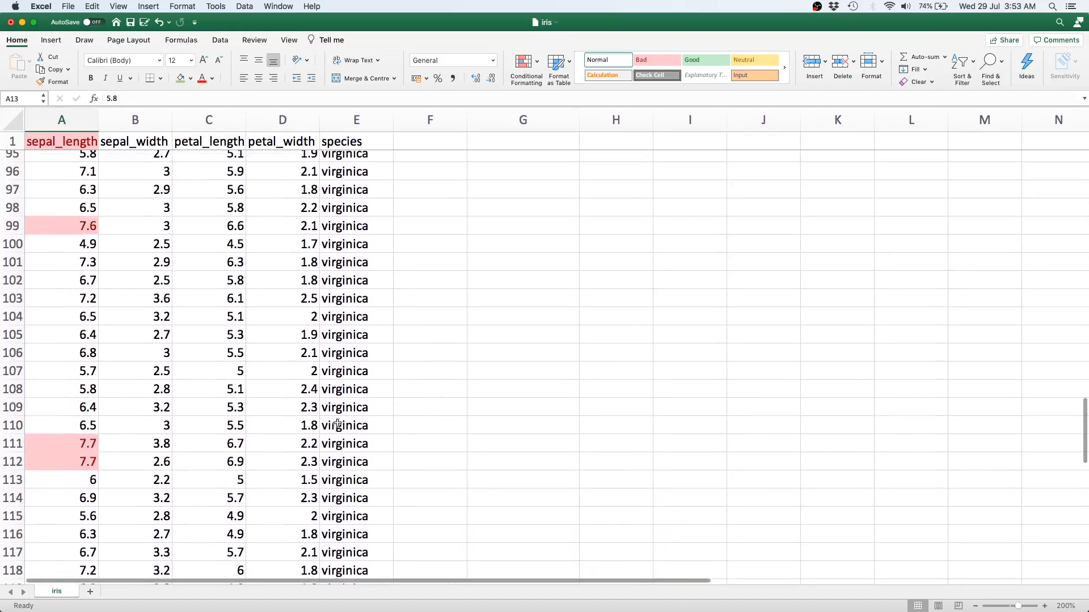
scroll(338, 424, down, 5)
scroll(337, 425, down, 2)
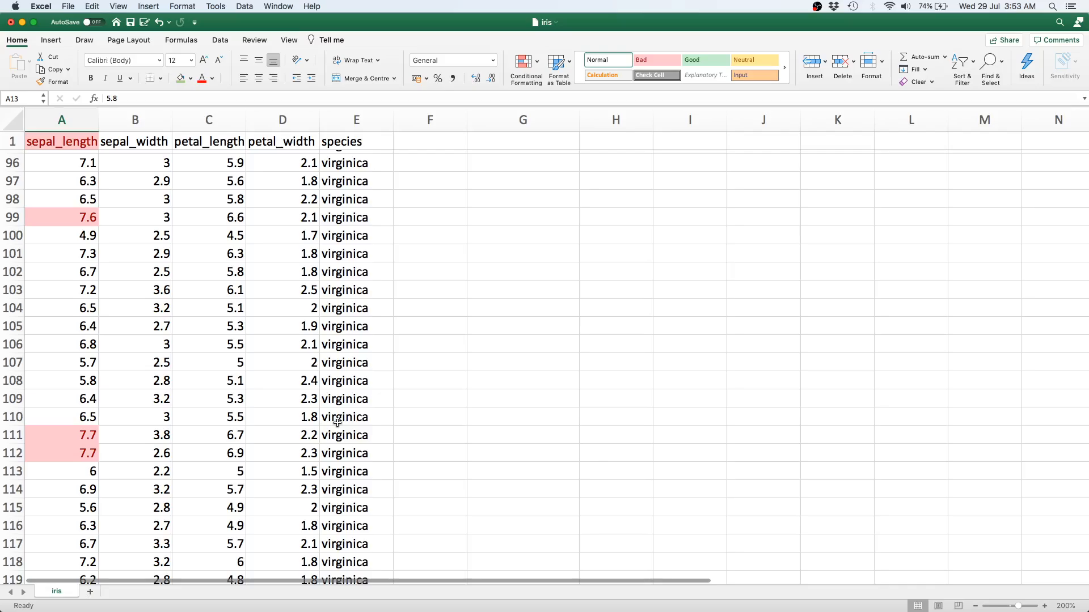
scroll(337, 422, up, 1)
scroll(337, 422, down, 5)
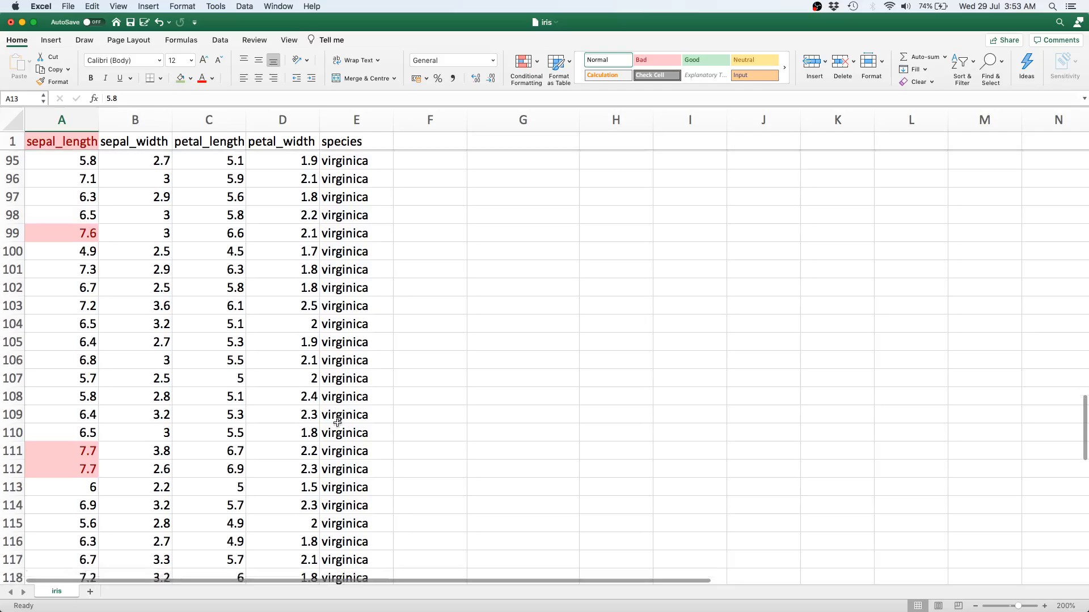
scroll(338, 421, down, 5)
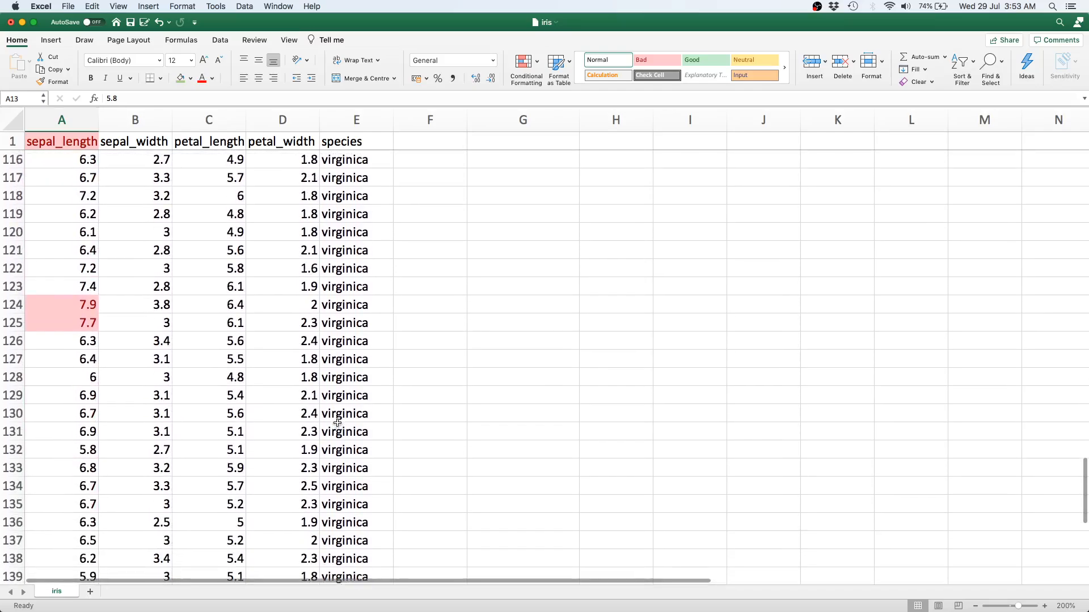
scroll(338, 422, up, 3)
scroll(338, 422, down, 6)
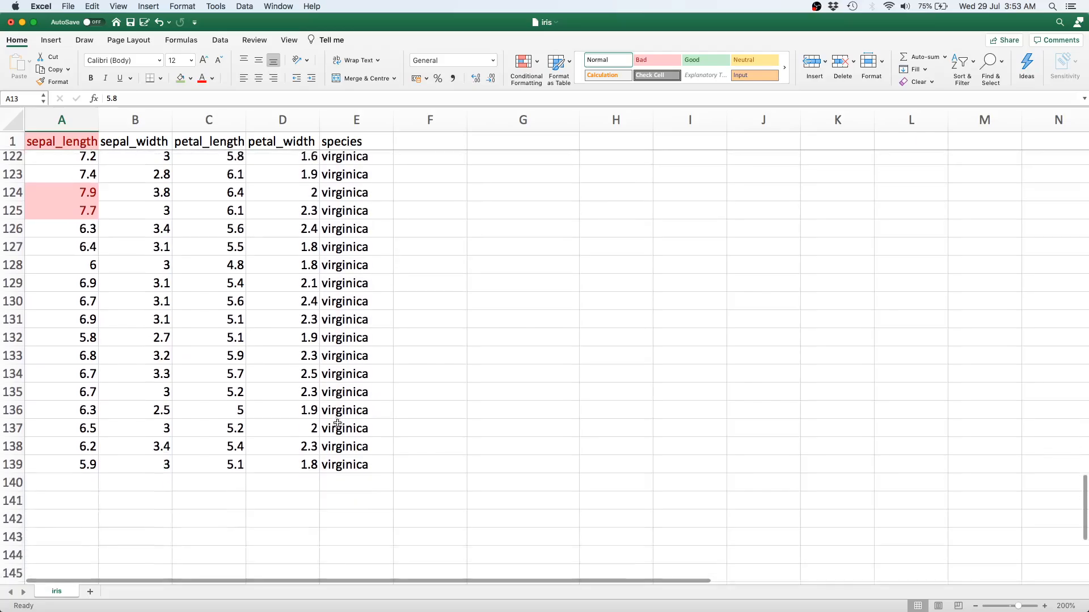
scroll(338, 422, up, 3)
scroll(337, 422, up, 5)
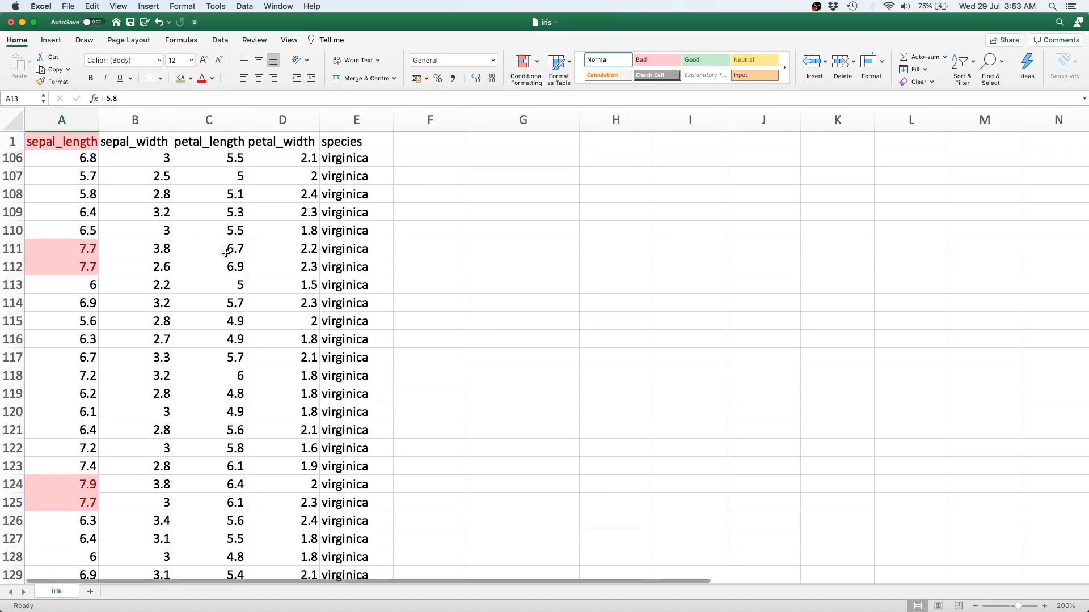
scroll(226, 252, up, 6)
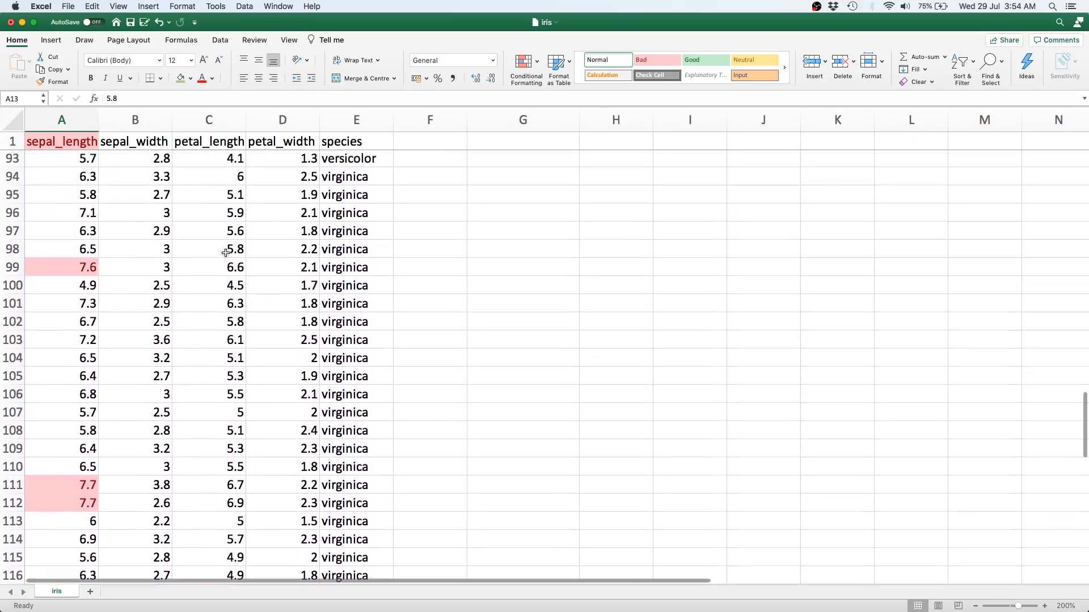
scroll(226, 252, up, 7)
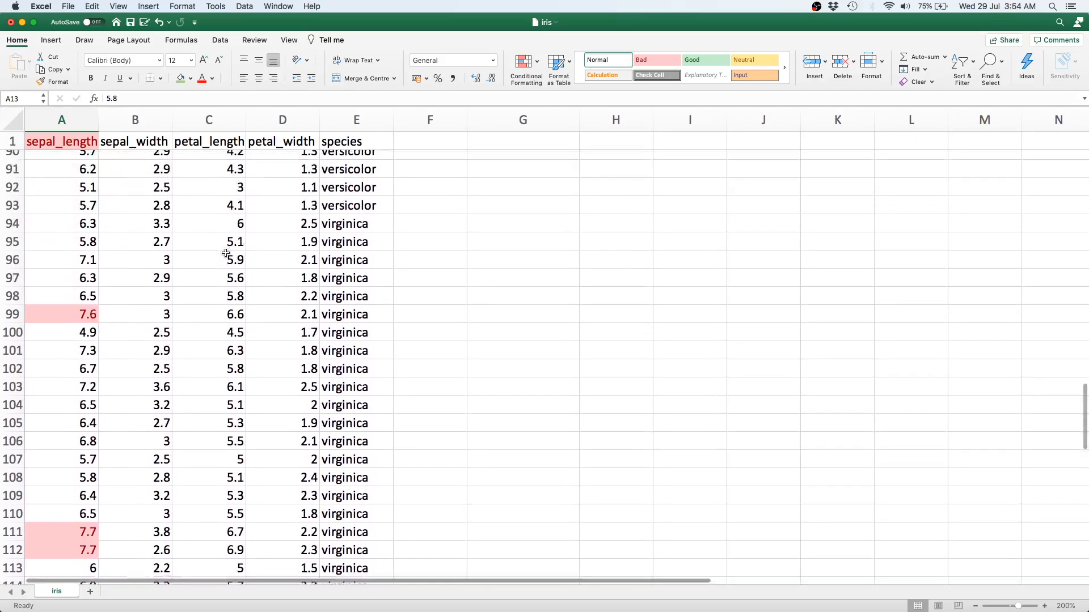
Add a Less Than highlight rule to column A that formats values below $H$9 with a green fill and dark green text.
scroll(225, 252, up, 20)
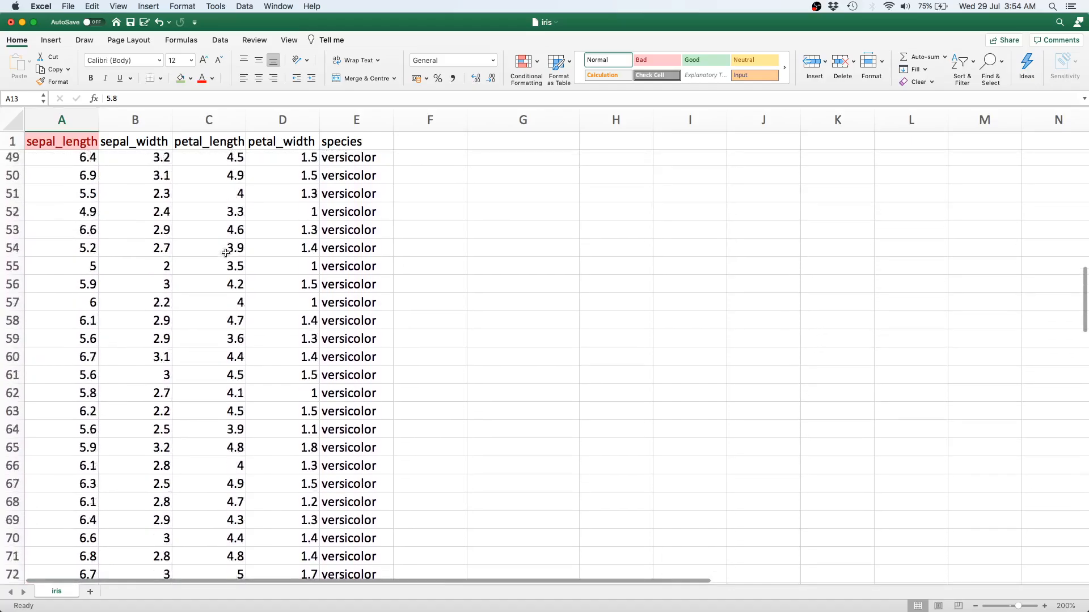
scroll(225, 252, up, 2)
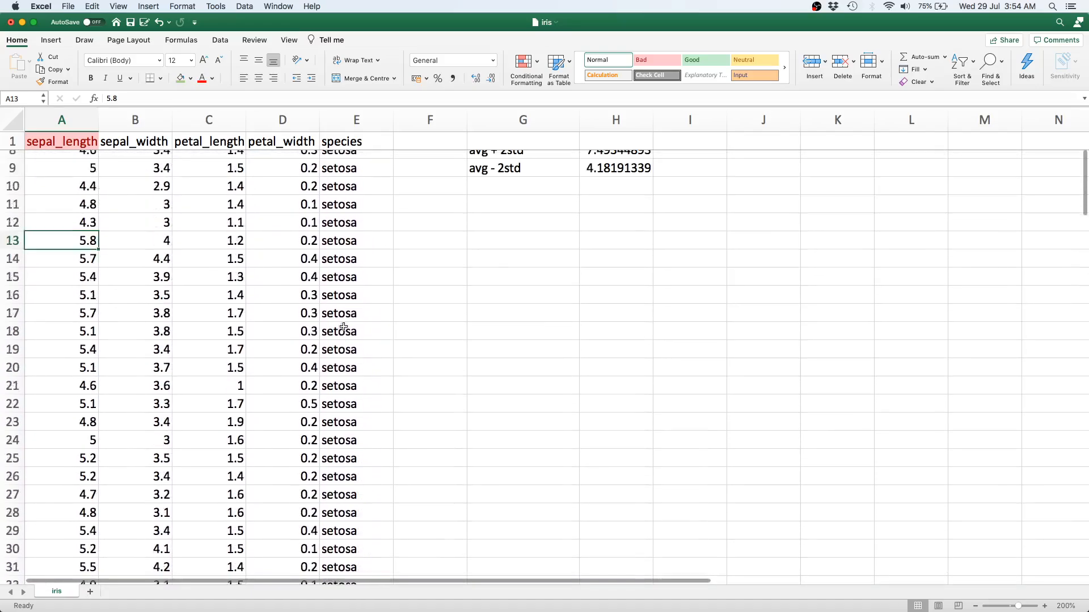
click(642, 267)
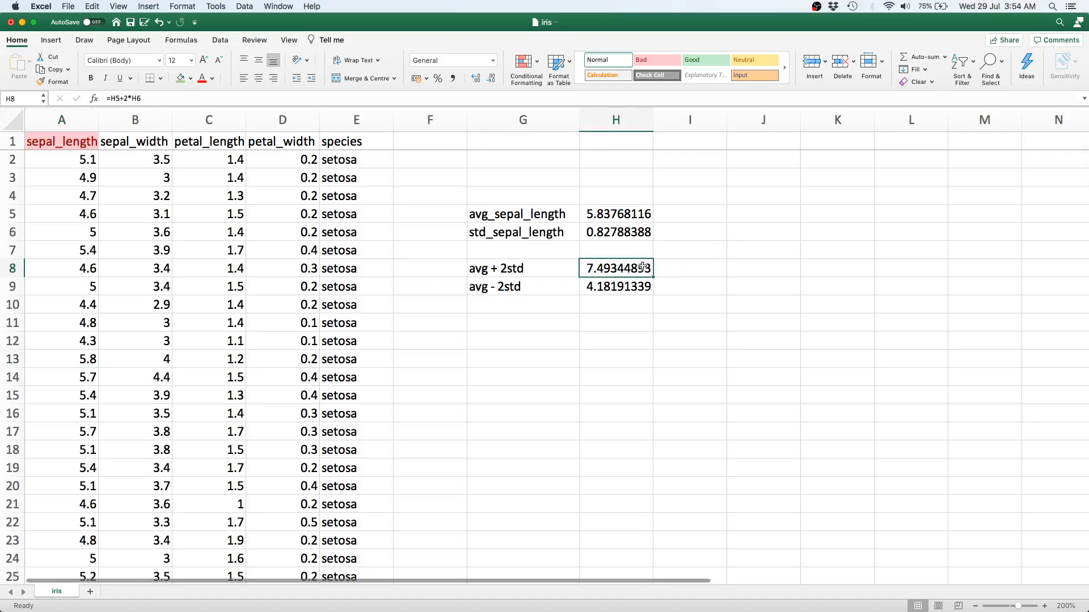
click(627, 284)
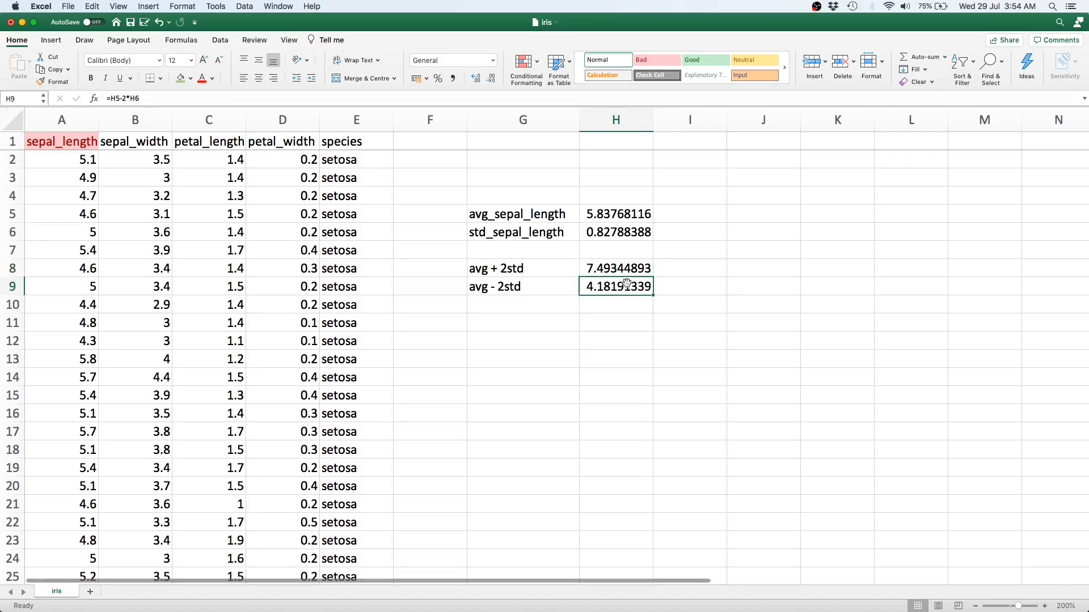
click(52, 122)
click(532, 62)
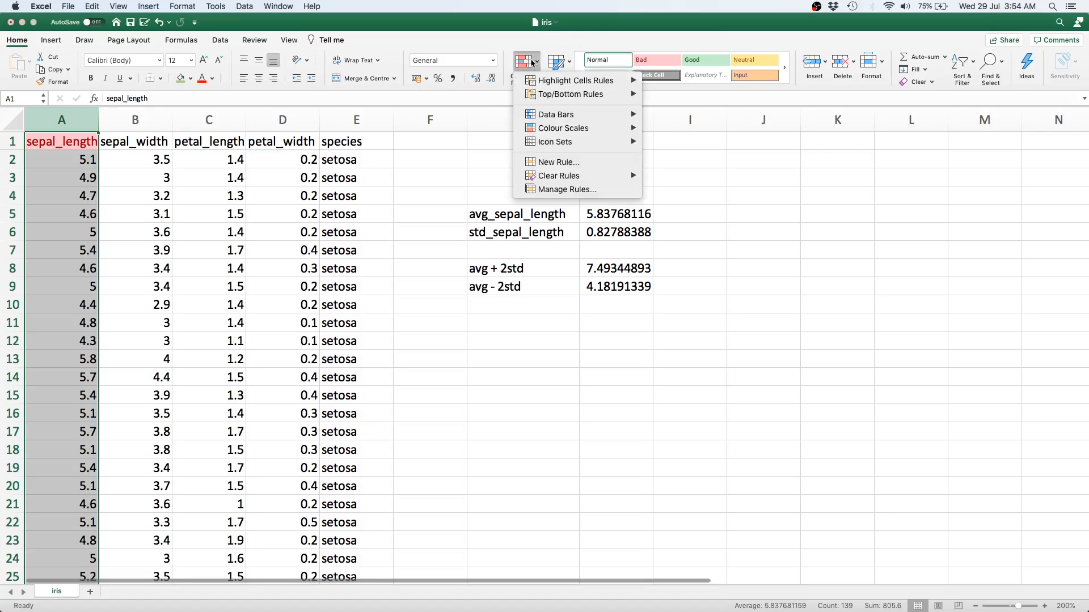
mouse_move(590, 80)
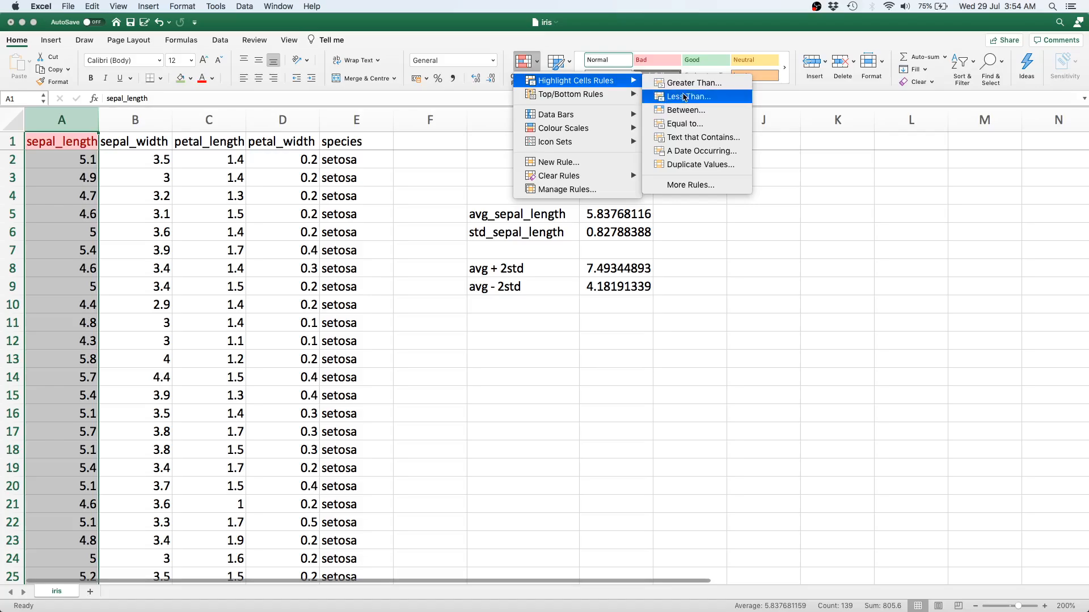
click(684, 97)
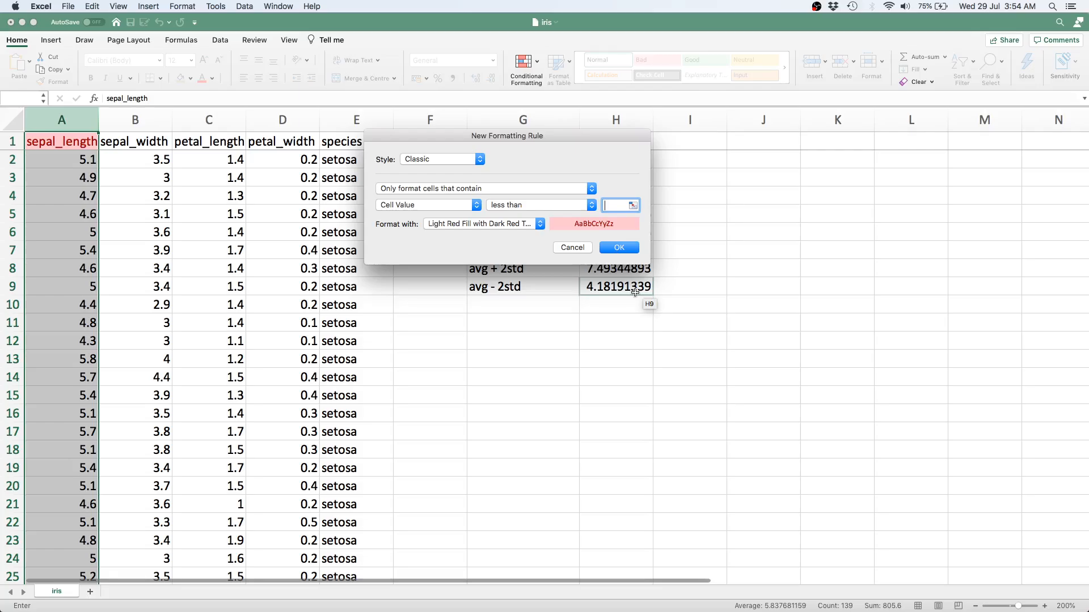
click(635, 292)
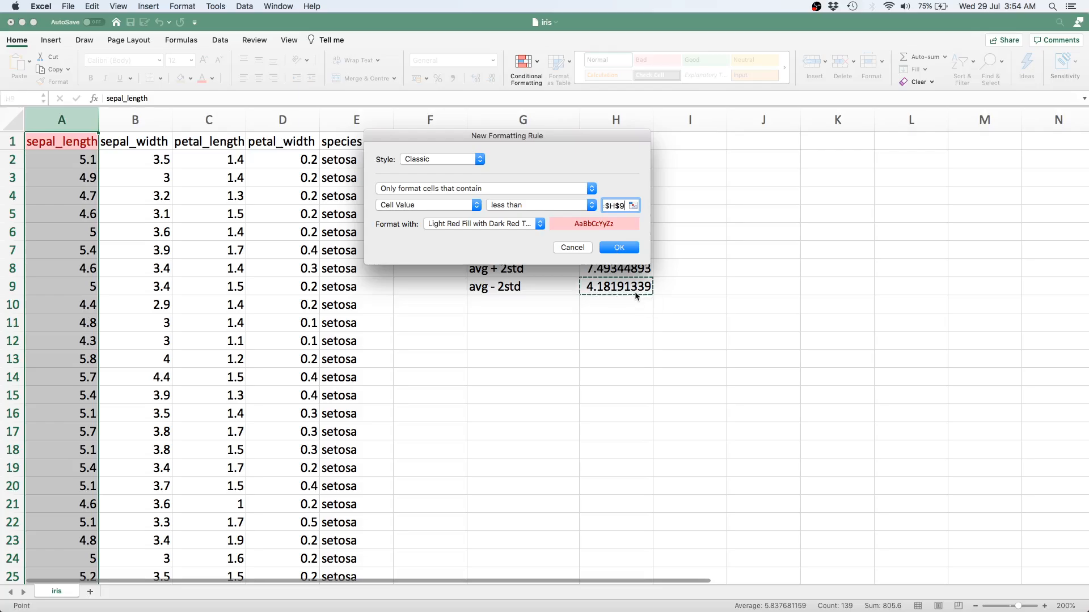
click(527, 228)
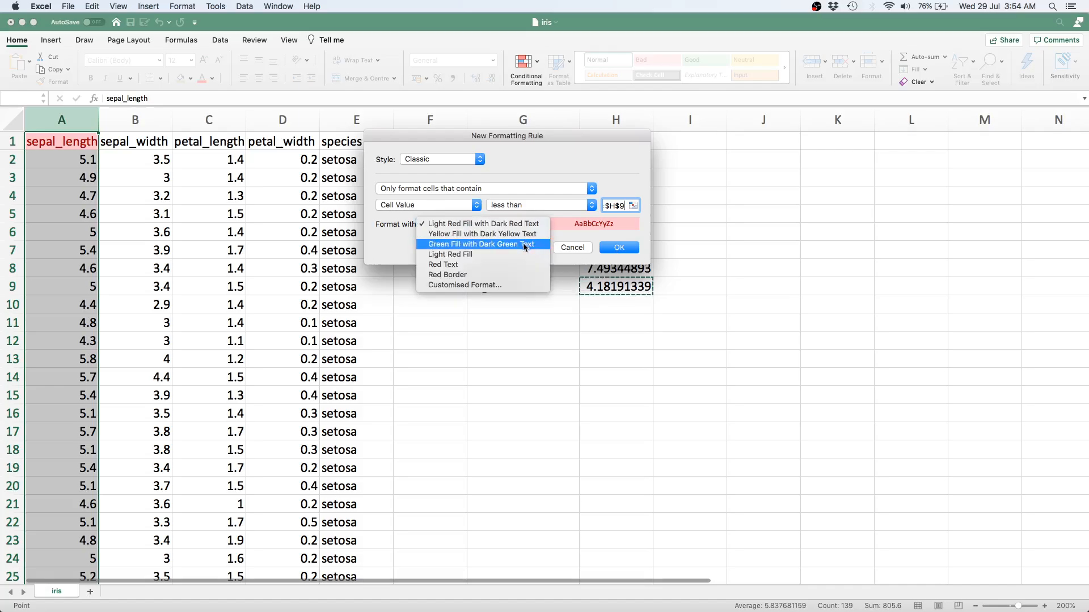
click(525, 245)
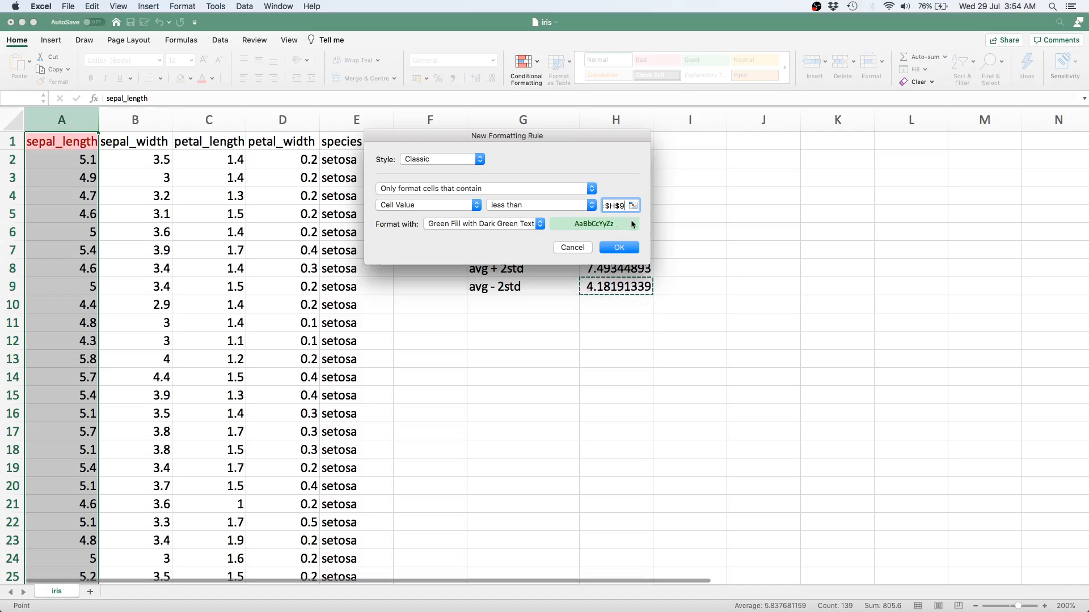
click(619, 248)
click(619, 247)
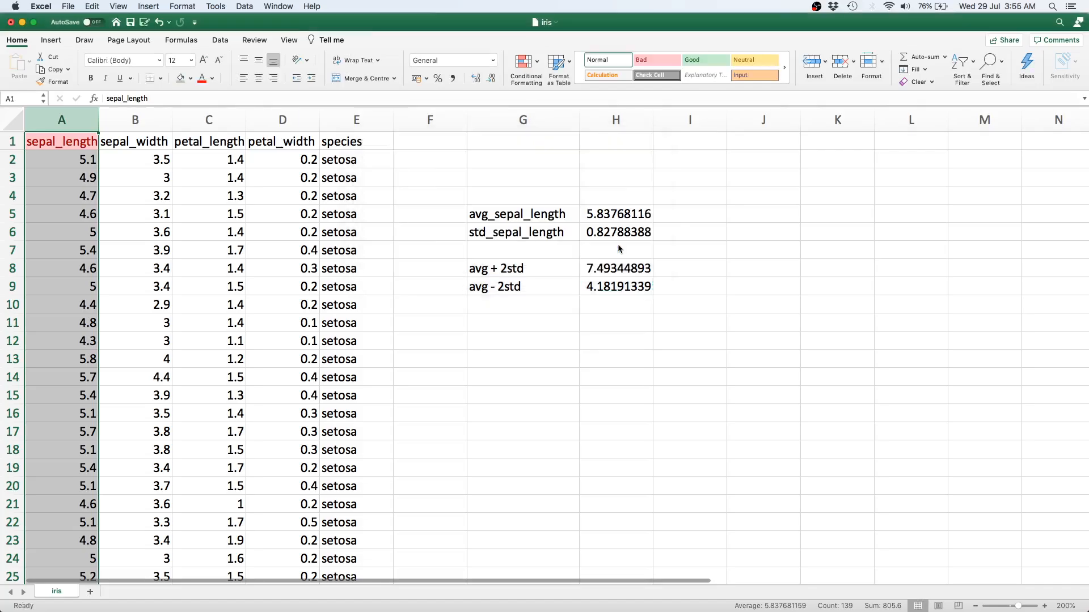
Examine the sepal_length column down past its last data row for cells highlighted in green by the lower-threshold rule.
click(51, 283)
scroll(53, 284, down, 10)
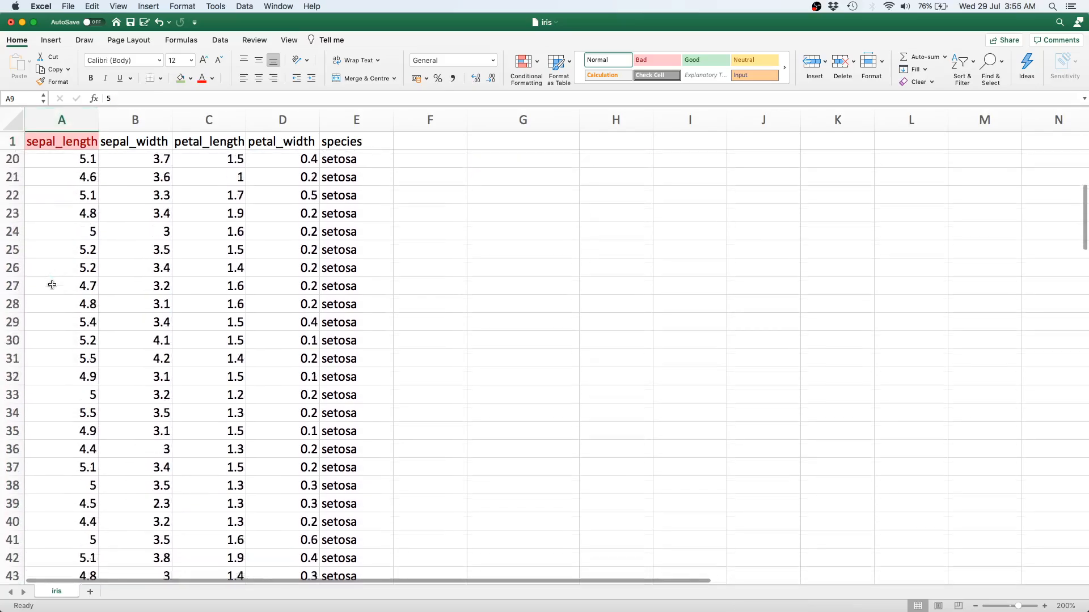
scroll(53, 284, down, 15)
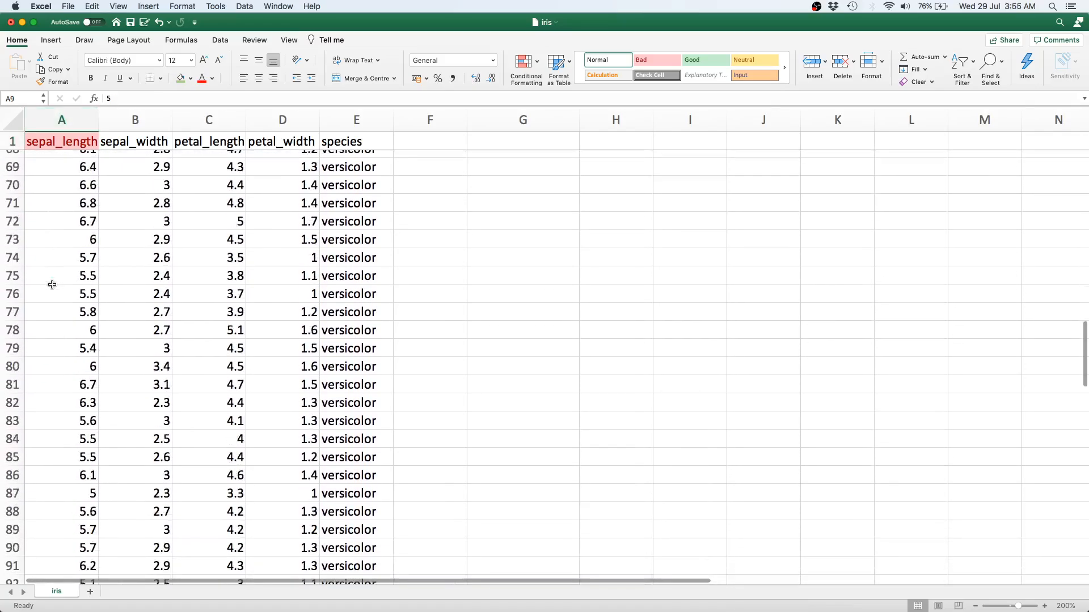
scroll(52, 284, down, 12)
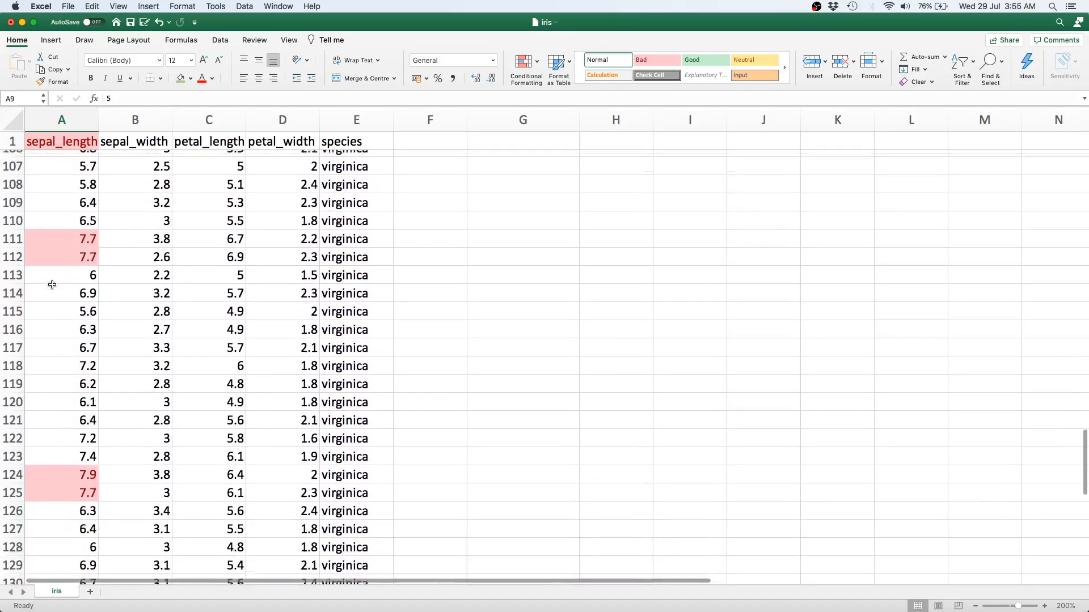
scroll(52, 284, down, 3)
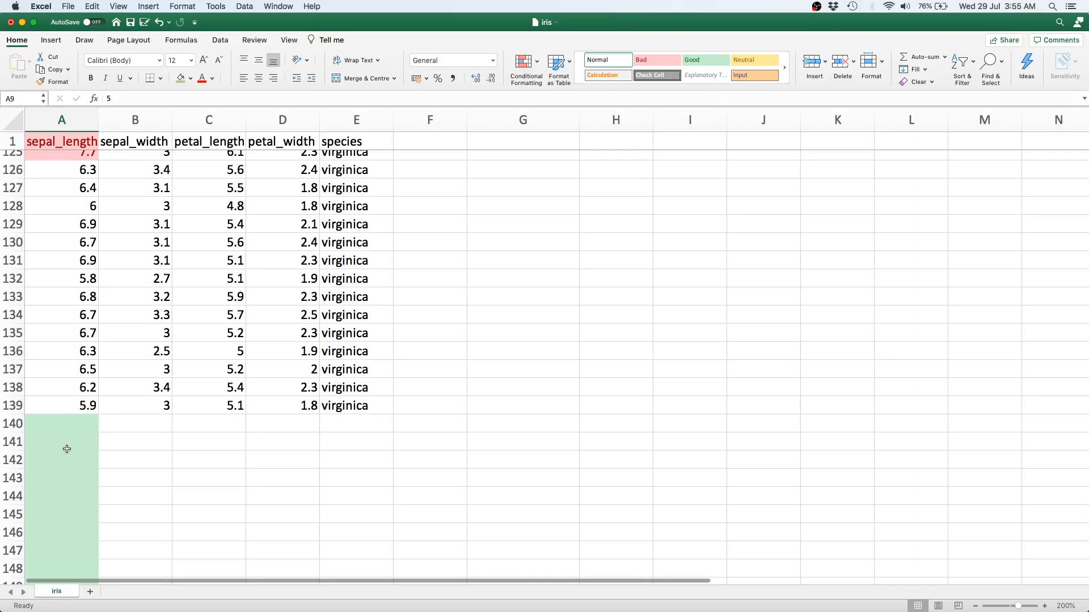
scroll(64, 392, up, 10)
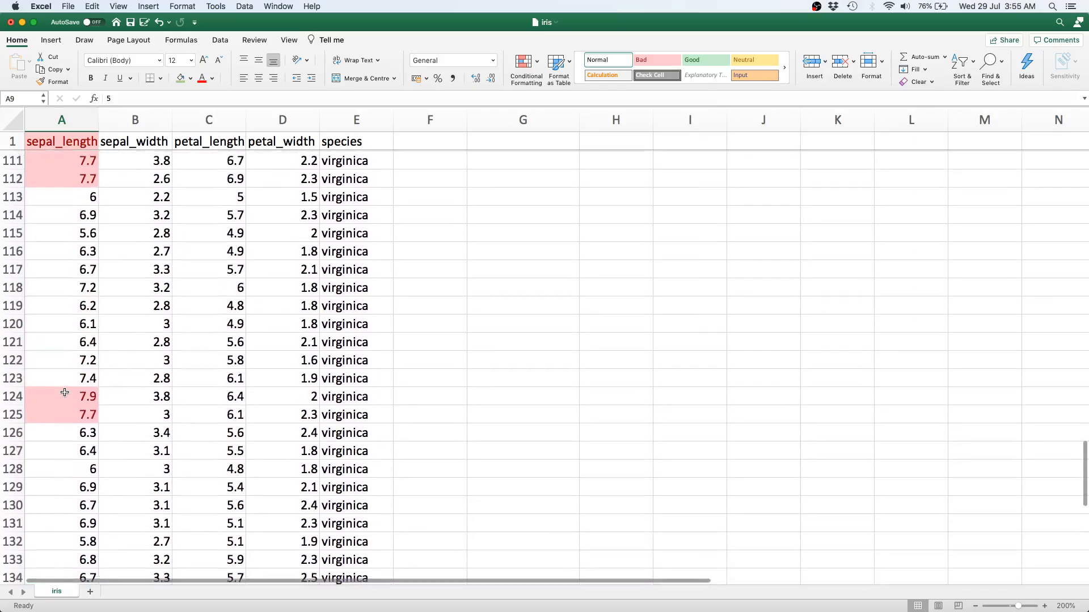
scroll(65, 392, up, 20)
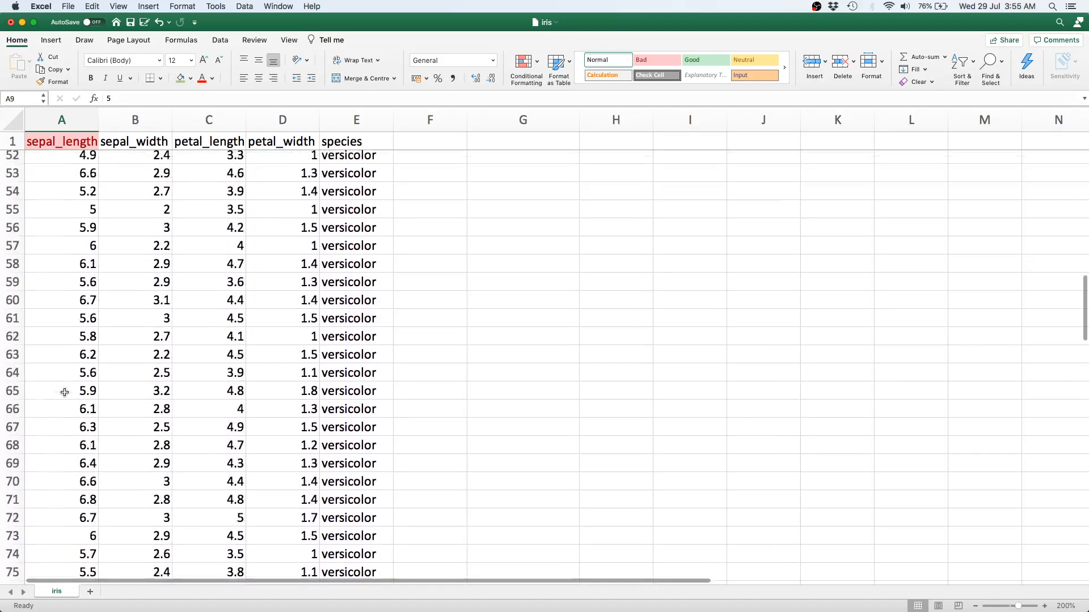
scroll(64, 393, up, 6)
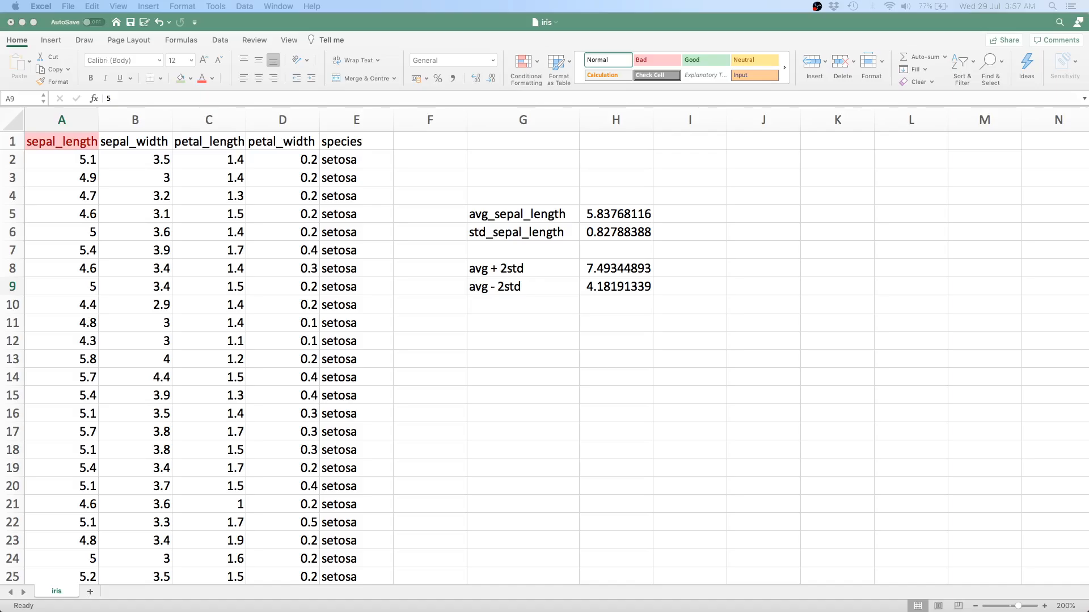
click(664, 38)
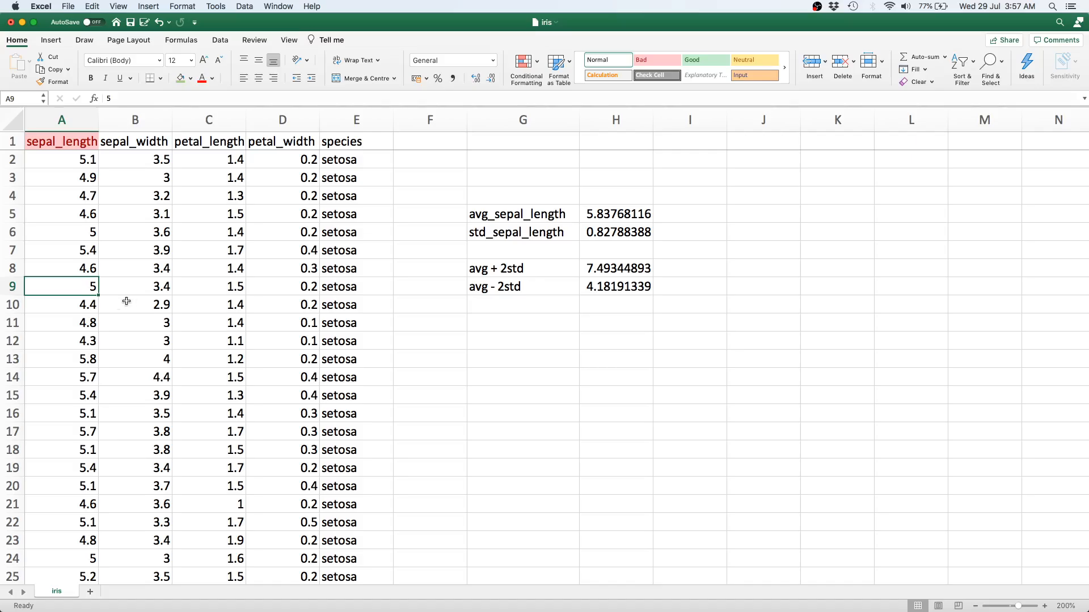
scroll(72, 352, down, 5)
scroll(71, 352, up, 5)
Enter the label "avg + 1std" in cell G11, below the two-standard-deviation thresholds.
click(529, 256)
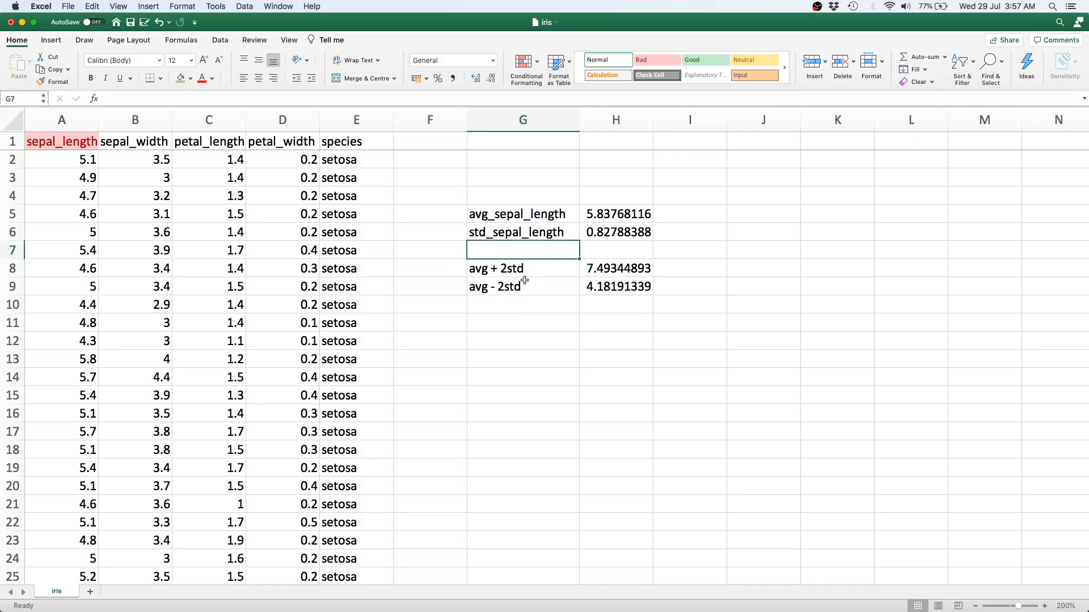
click(514, 327)
text(avg )
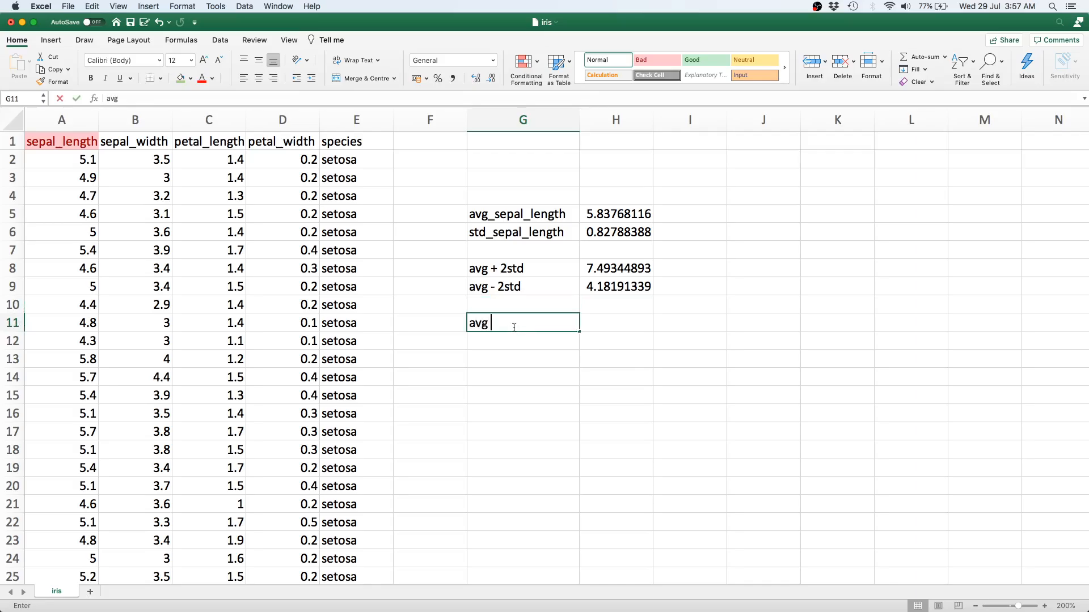
text(+ 1std)
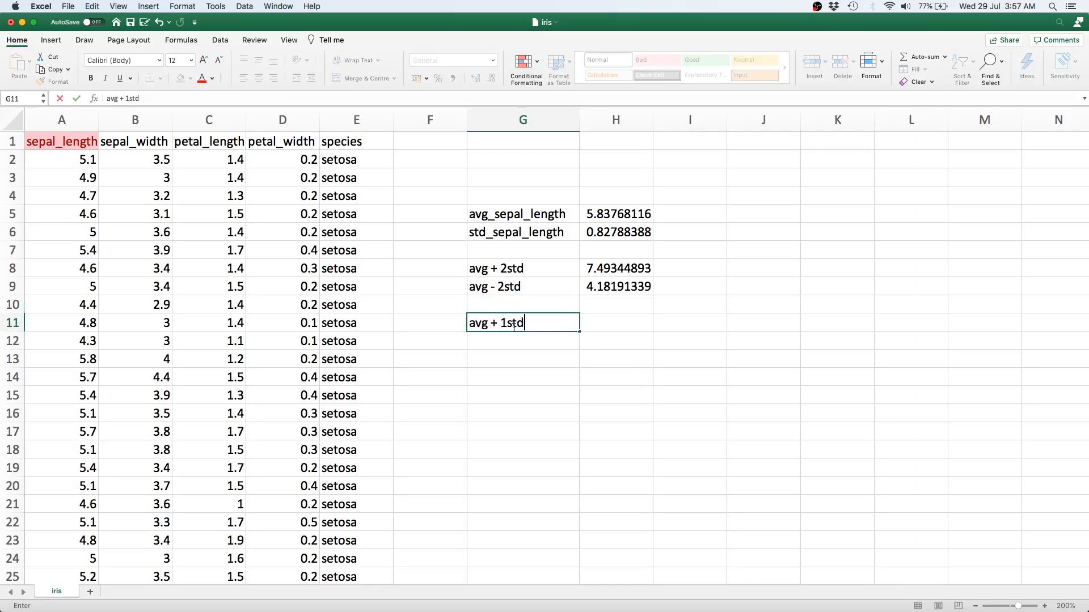
key(Return)
Calculate the upper one-standard-deviation threshold in H11 with =H5+H6.
click(616, 322)
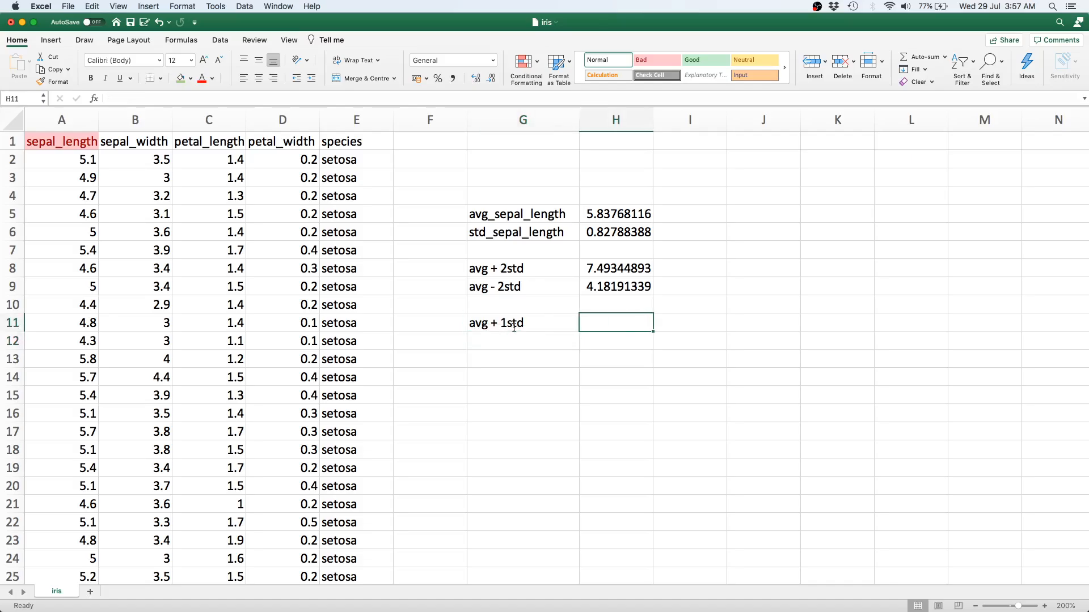
text(=)
click(589, 215)
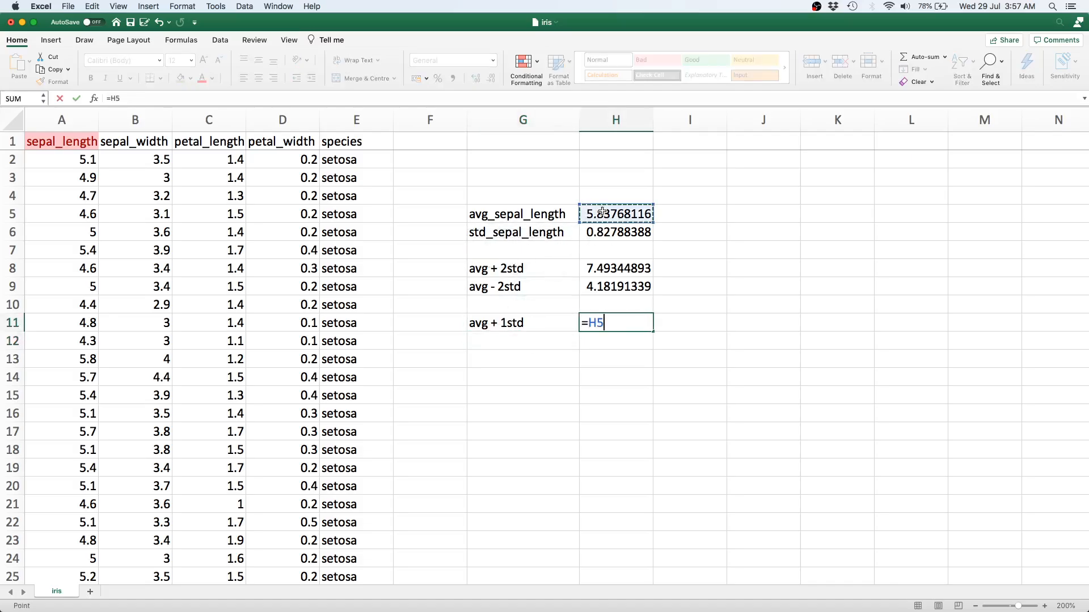
text(+)
click(621, 233)
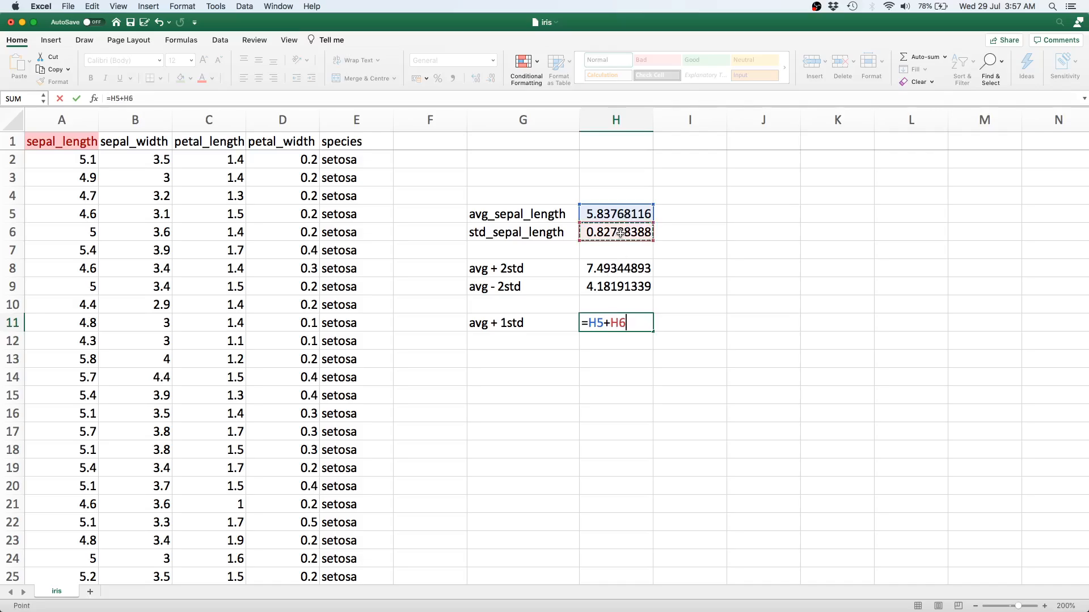
key(Return)
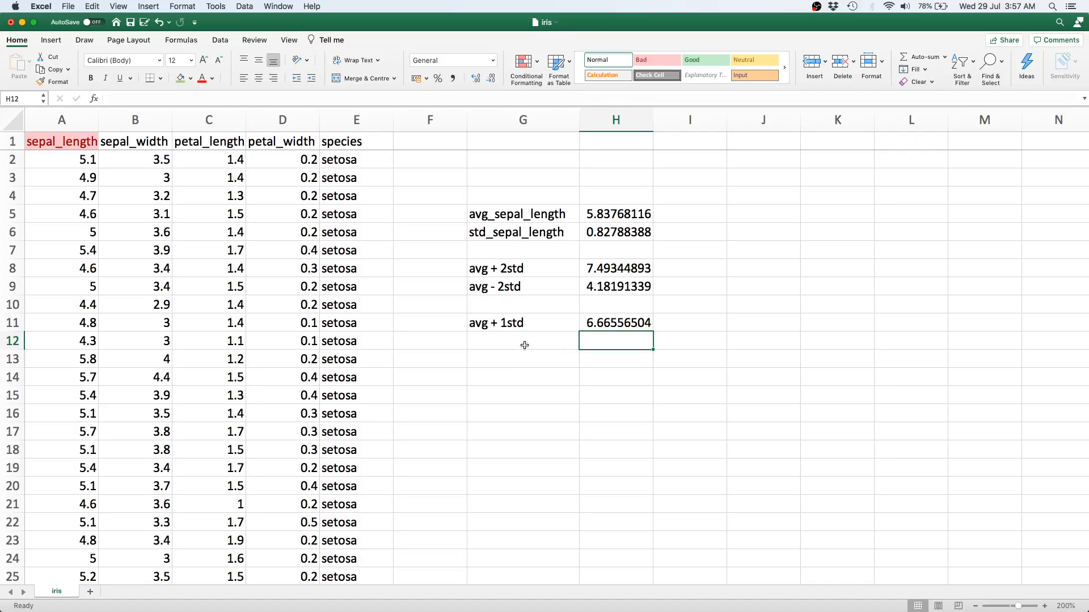
Enter the label "avg - 1std" in cell G12.
click(525, 343)
text(avg -  )
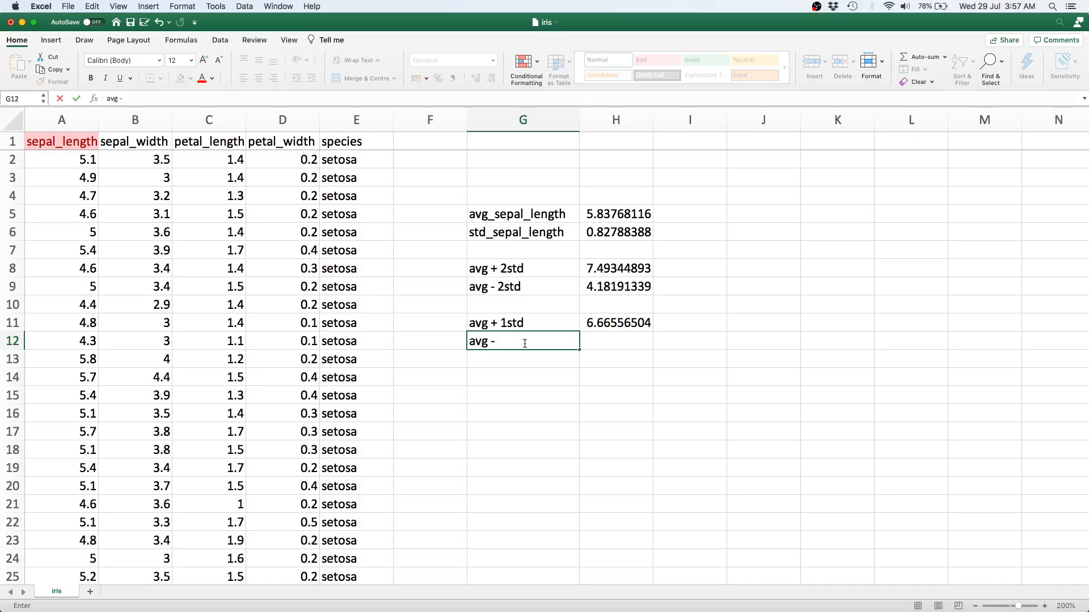
text(1std)
key(Return)
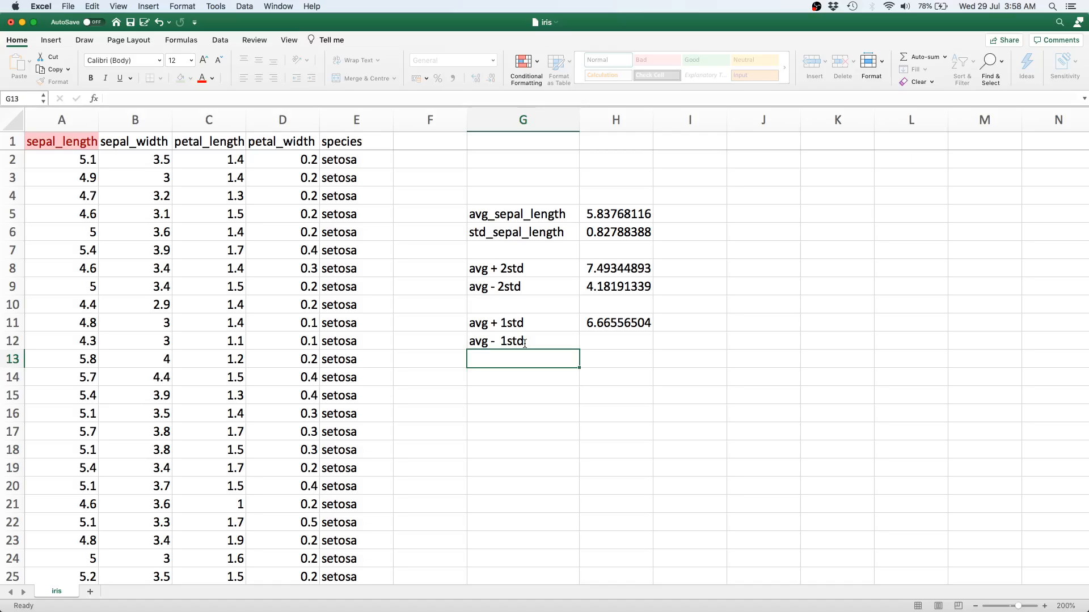
Calculate the lower one-standard-deviation threshold in H12 with =H5-H6.
click(607, 341)
text(=)
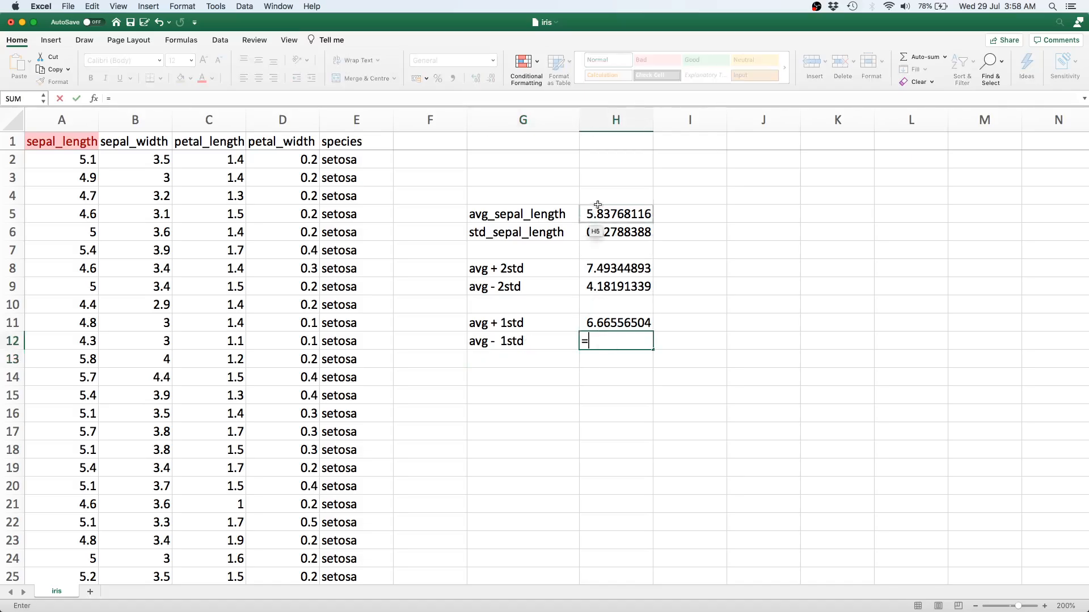
click(608, 214)
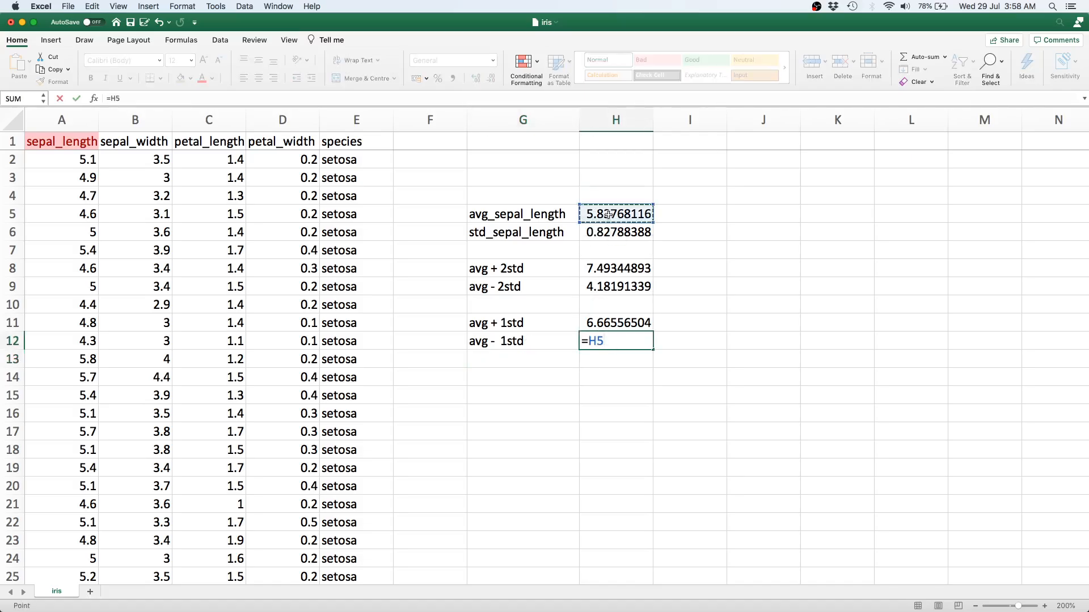
text(-)
click(607, 236)
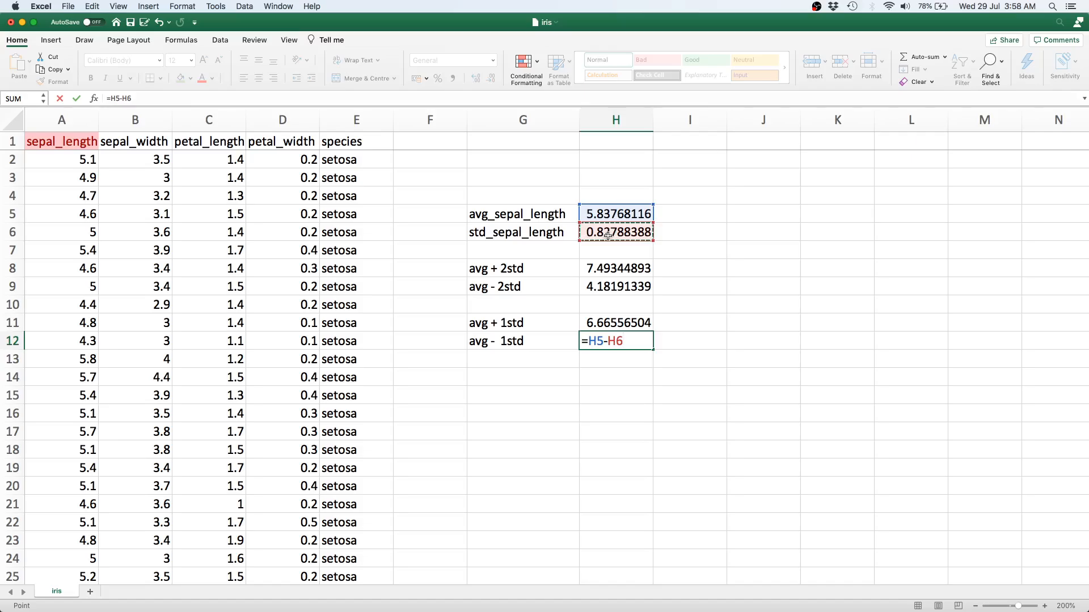
key(Return)
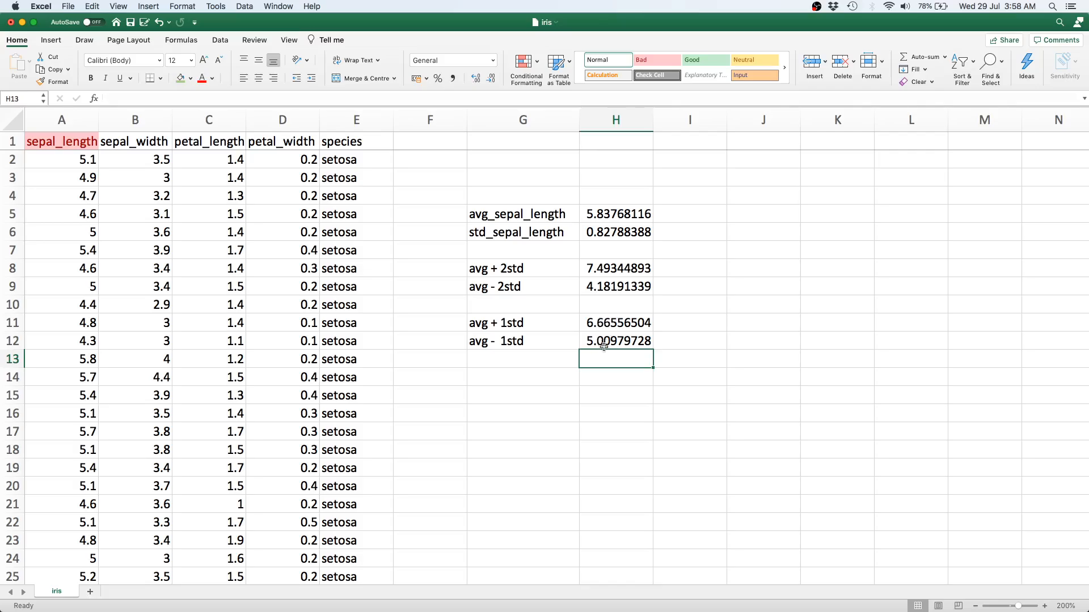
Add a rule to column A formatting values between $H$12 and $H$11 with Green Fill with Dark Green Text.
click(62, 120)
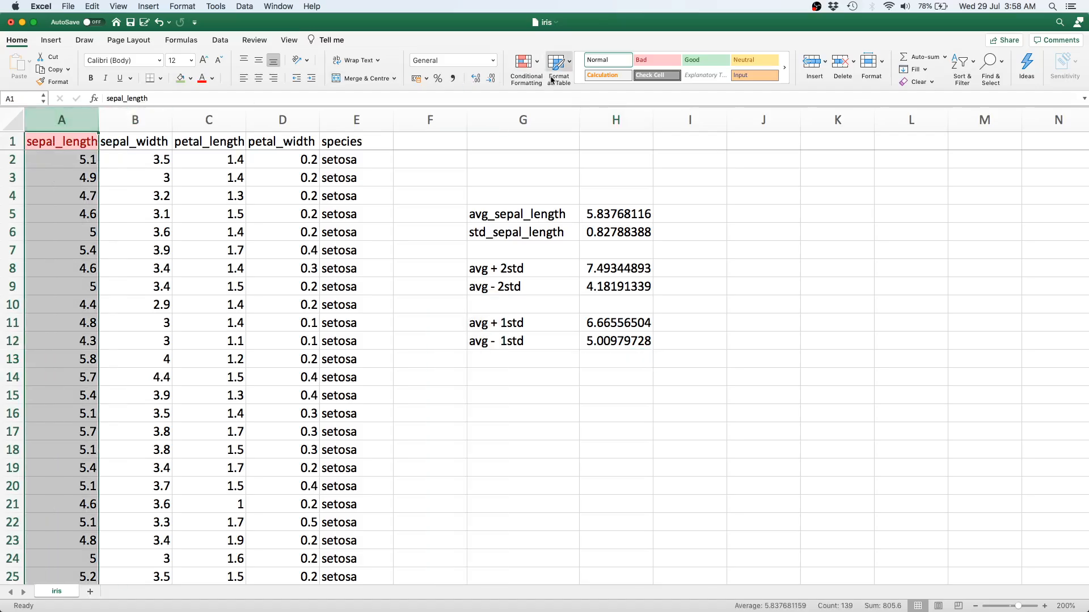
click(520, 63)
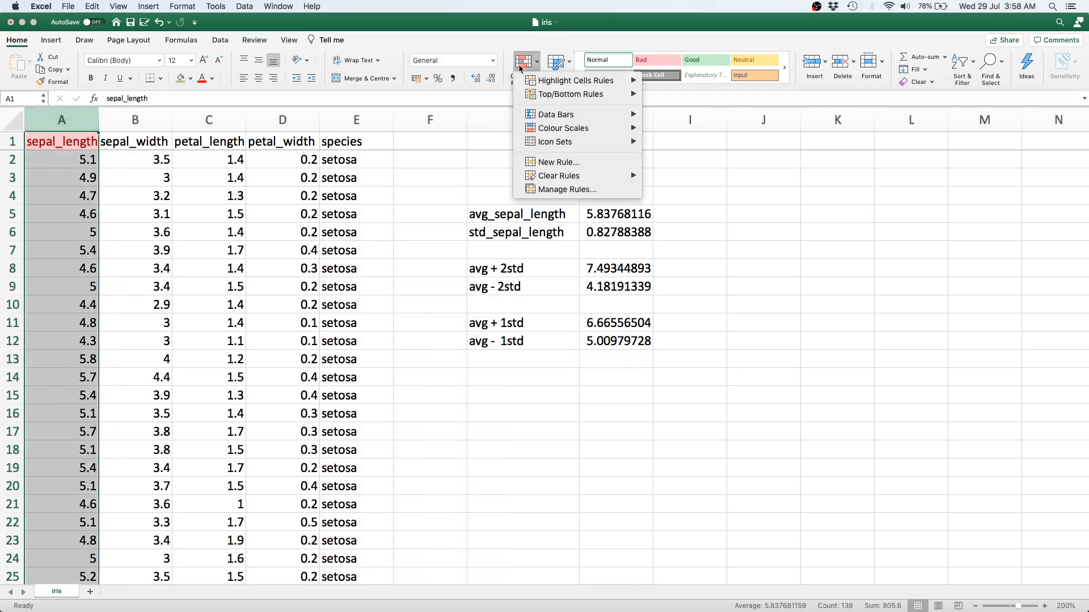
mouse_move(529, 80)
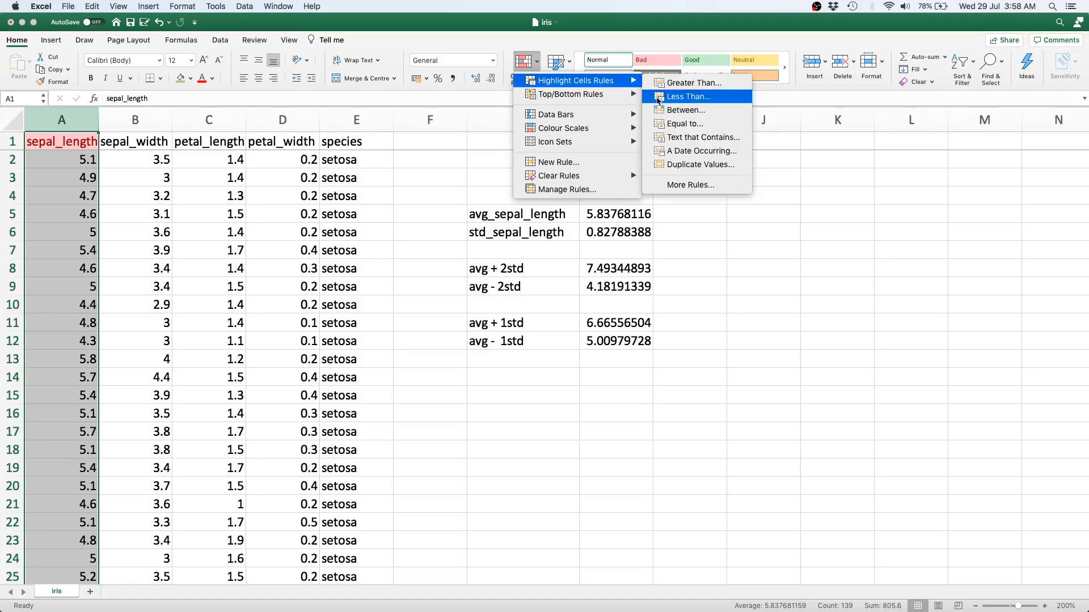
click(684, 112)
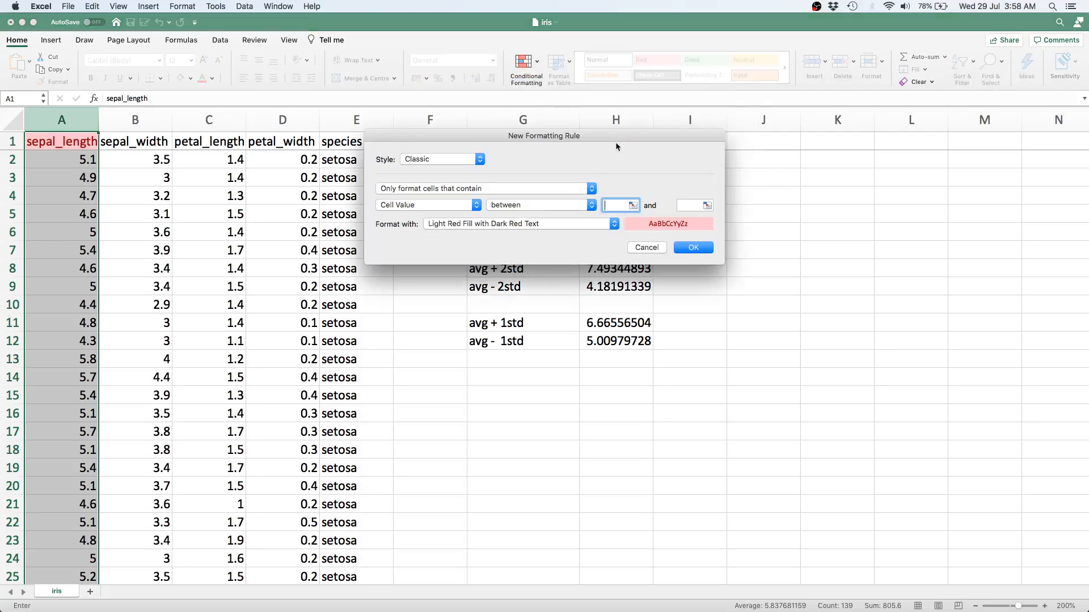
drag(624, 138, 480, 133)
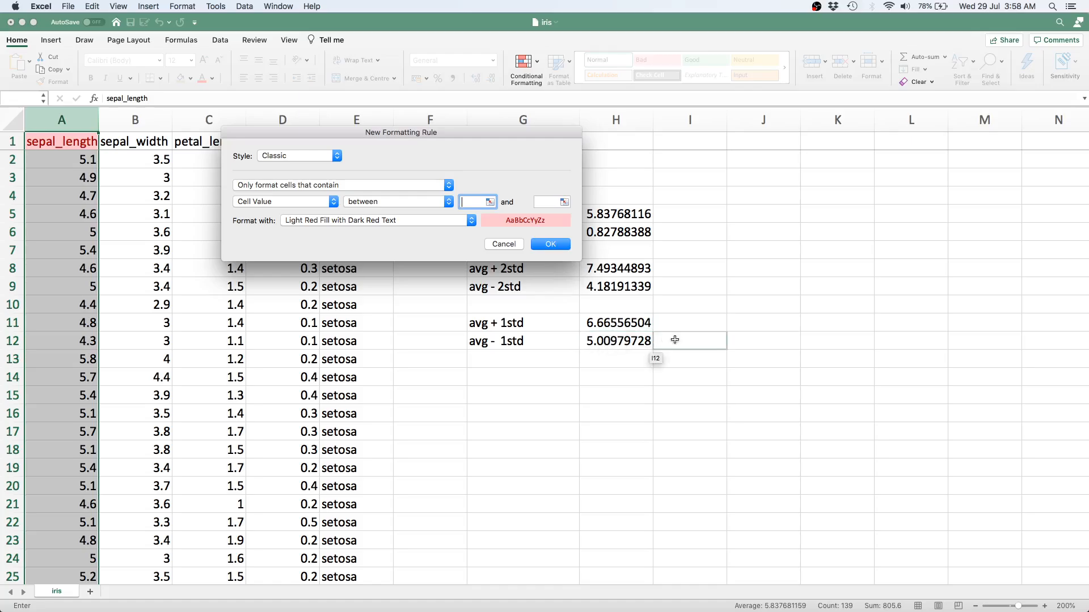
click(605, 342)
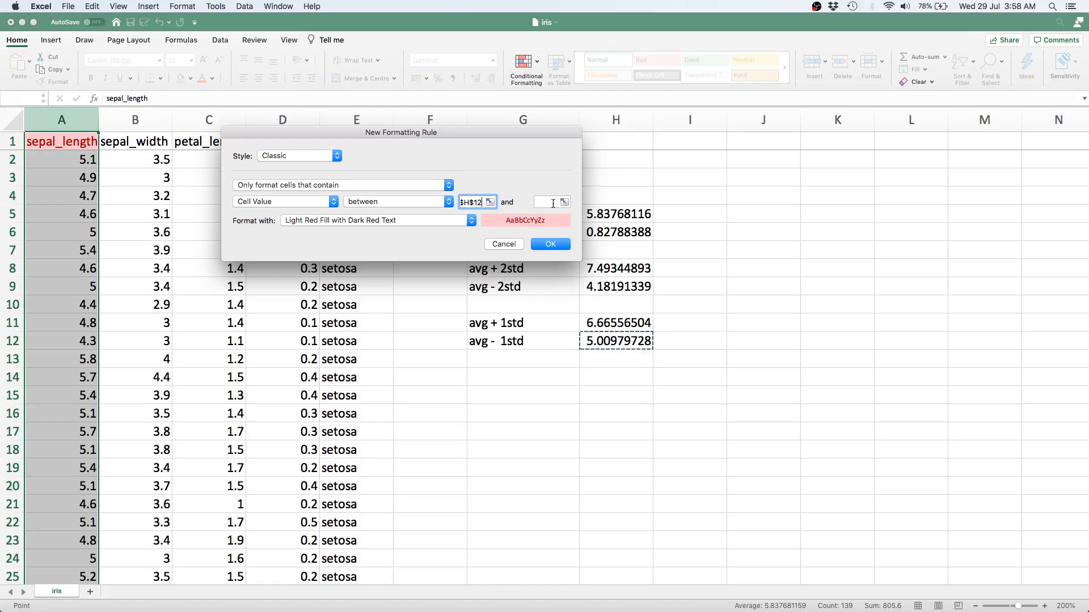
click(553, 203)
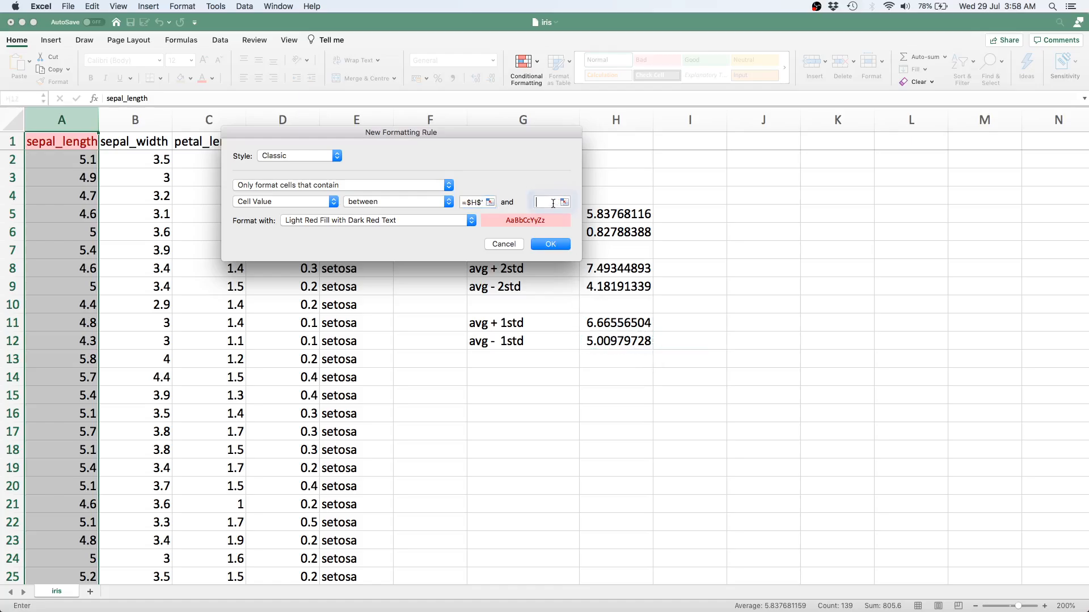
click(628, 330)
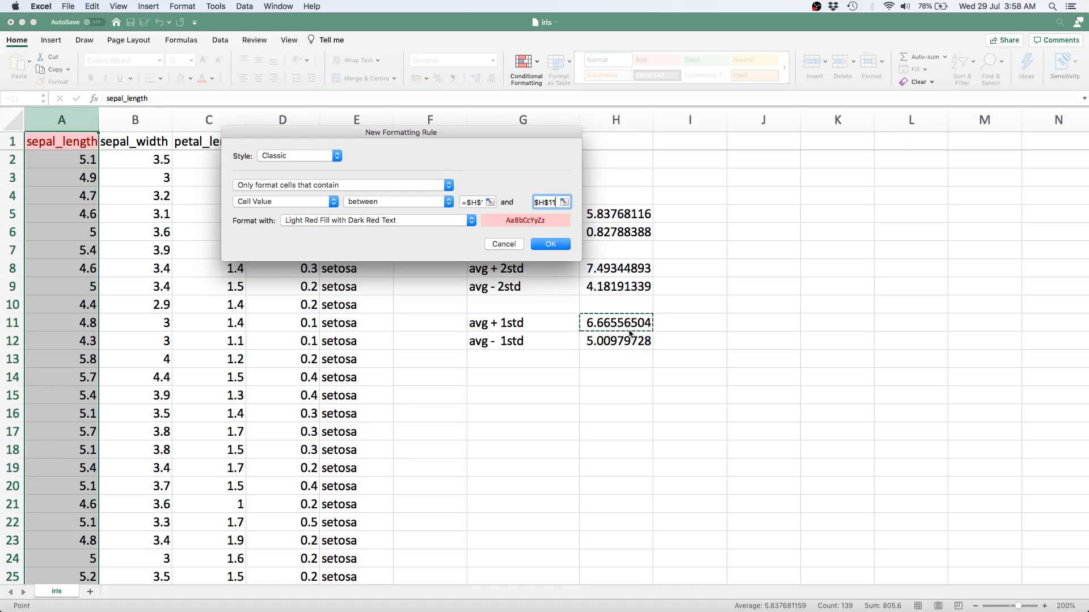
click(375, 222)
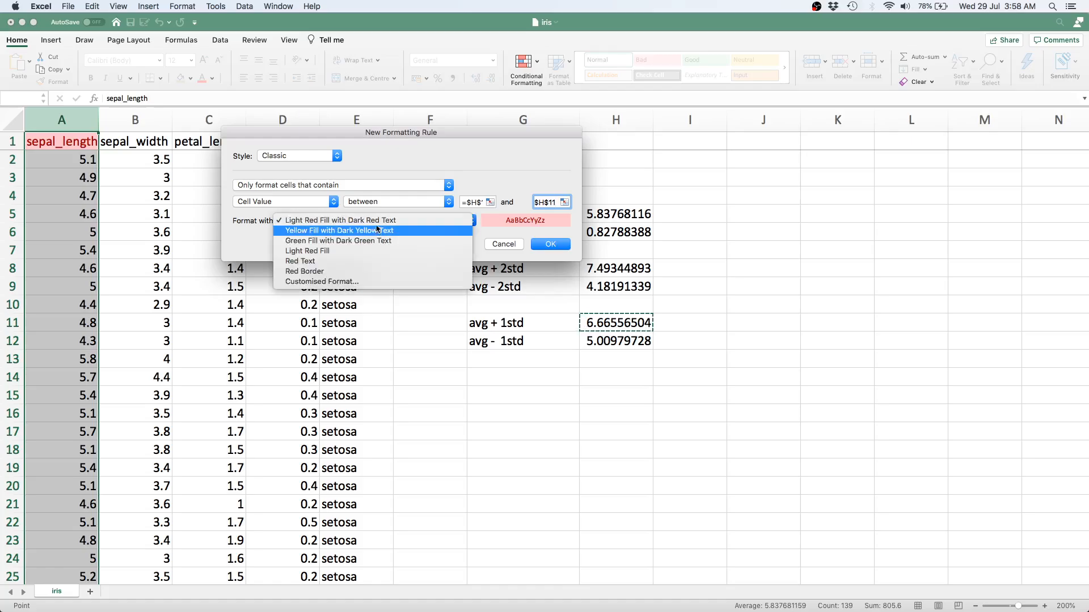
click(373, 238)
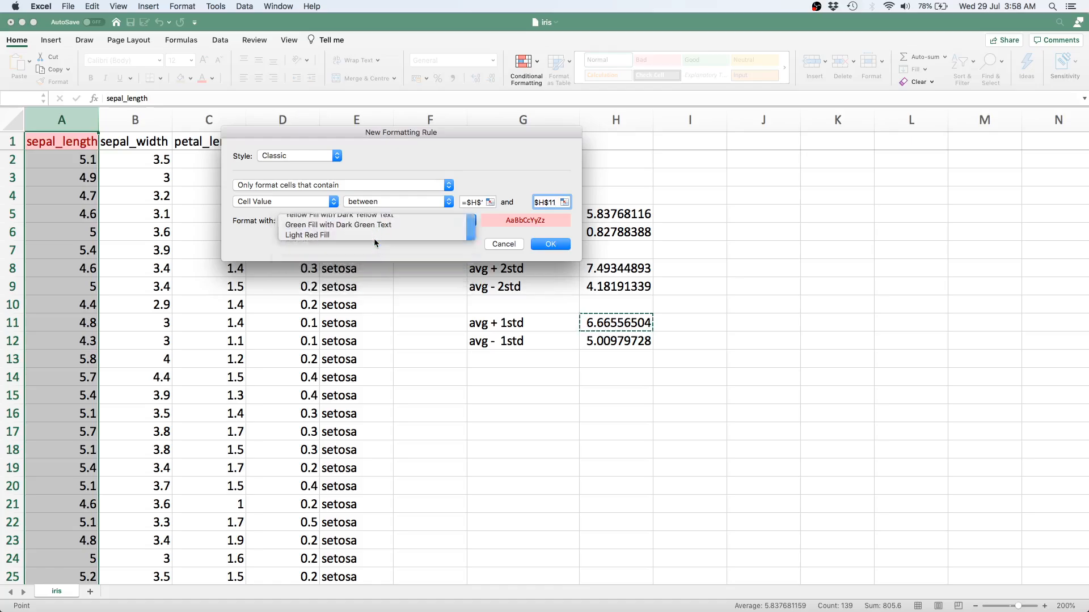
click(550, 245)
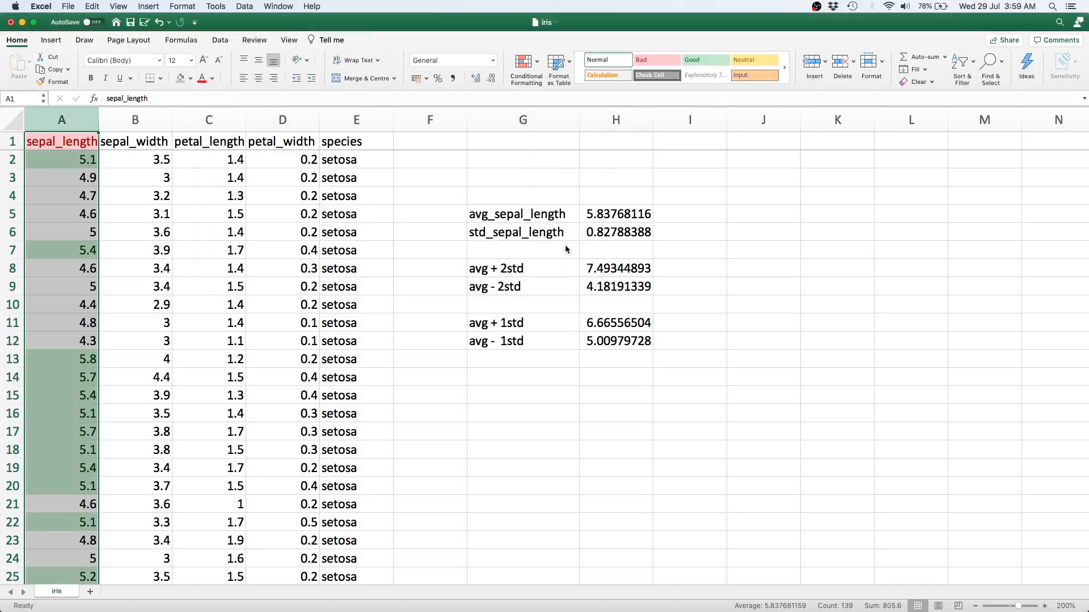
Examine the two-standard-deviation thresholds in H8 and H9 against the one-standard-deviation thresholds in H11 and H12.
click(51, 330)
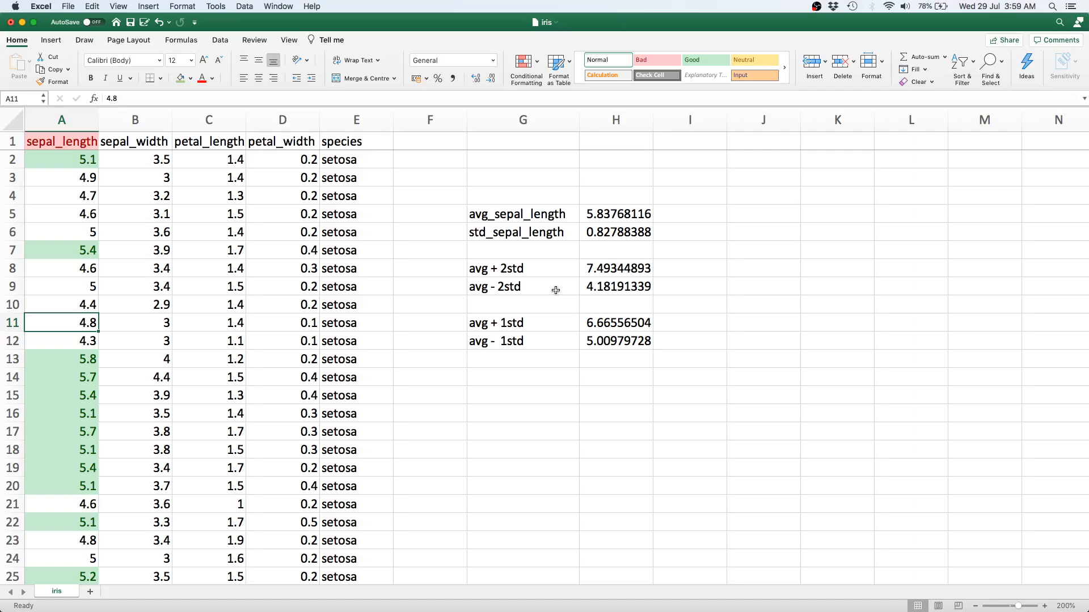
click(618, 267)
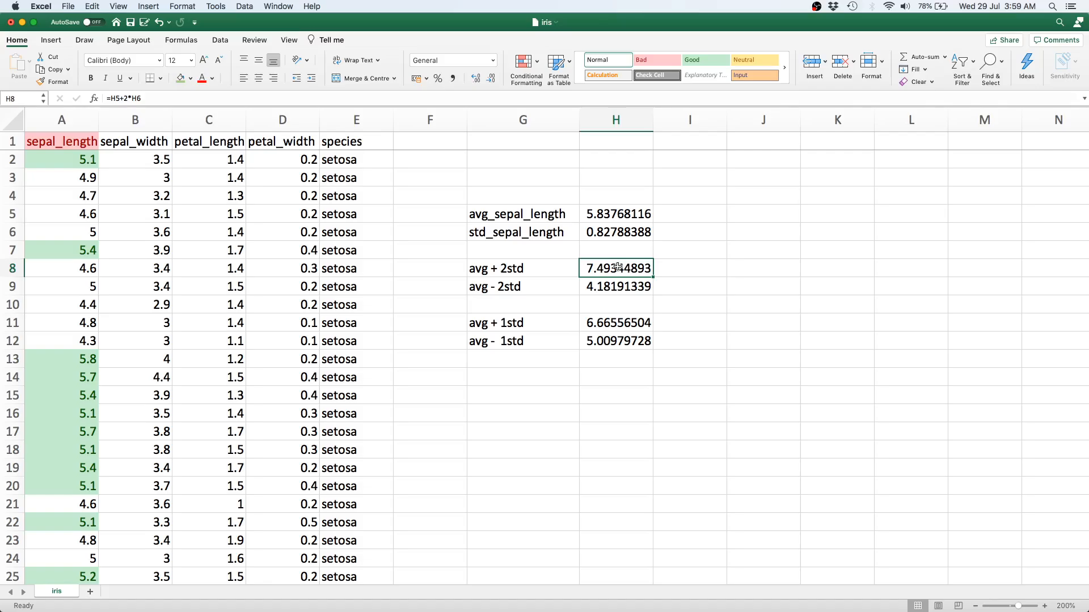
click(614, 288)
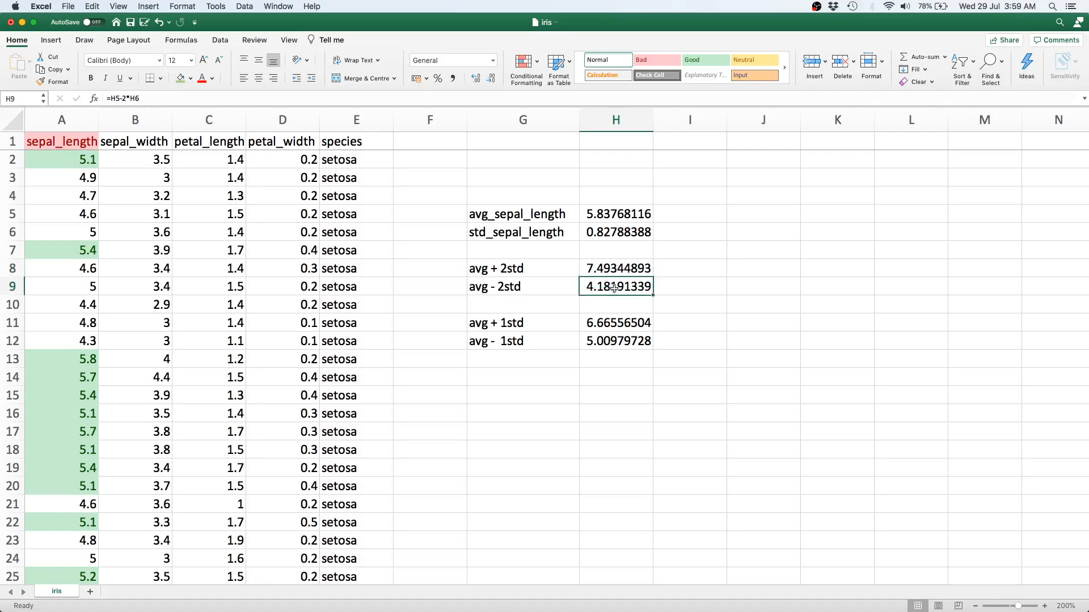
click(616, 326)
key(shift+Down)
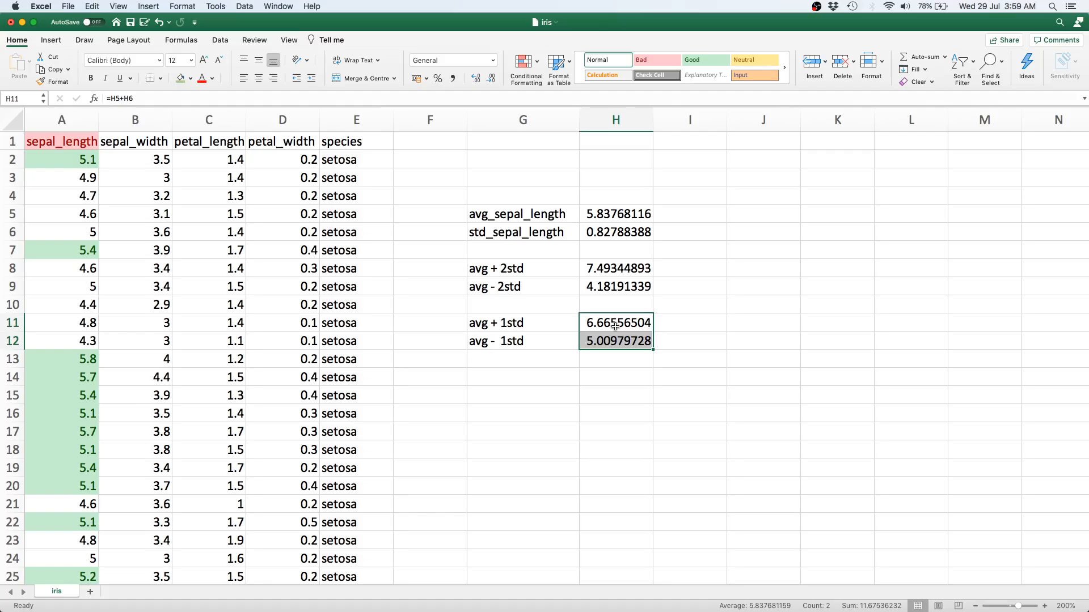
click(611, 324)
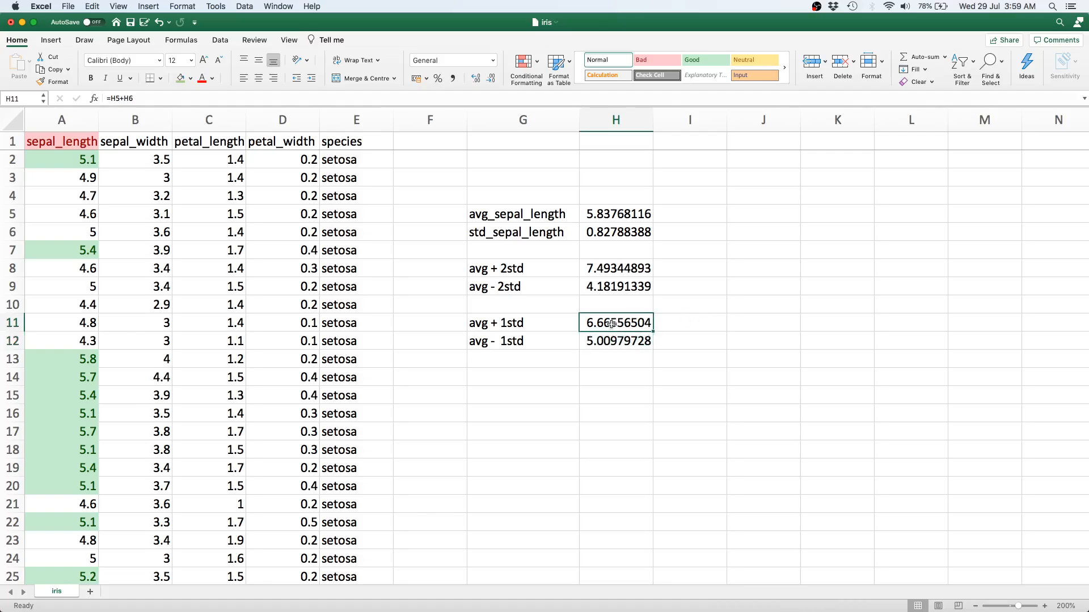
click(609, 273)
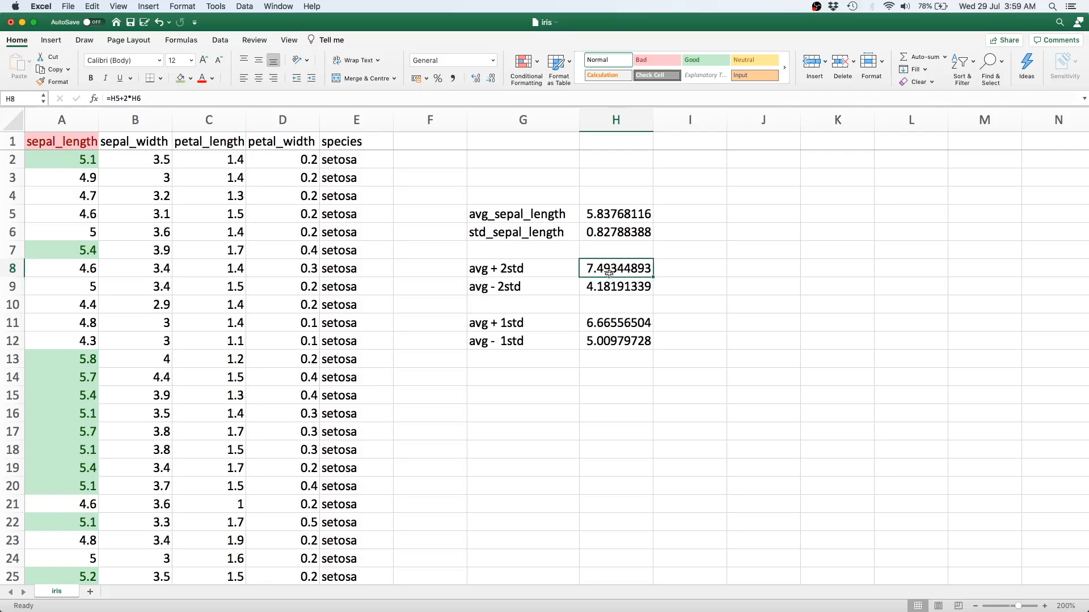
click(608, 324)
click(609, 268)
click(607, 291)
click(607, 341)
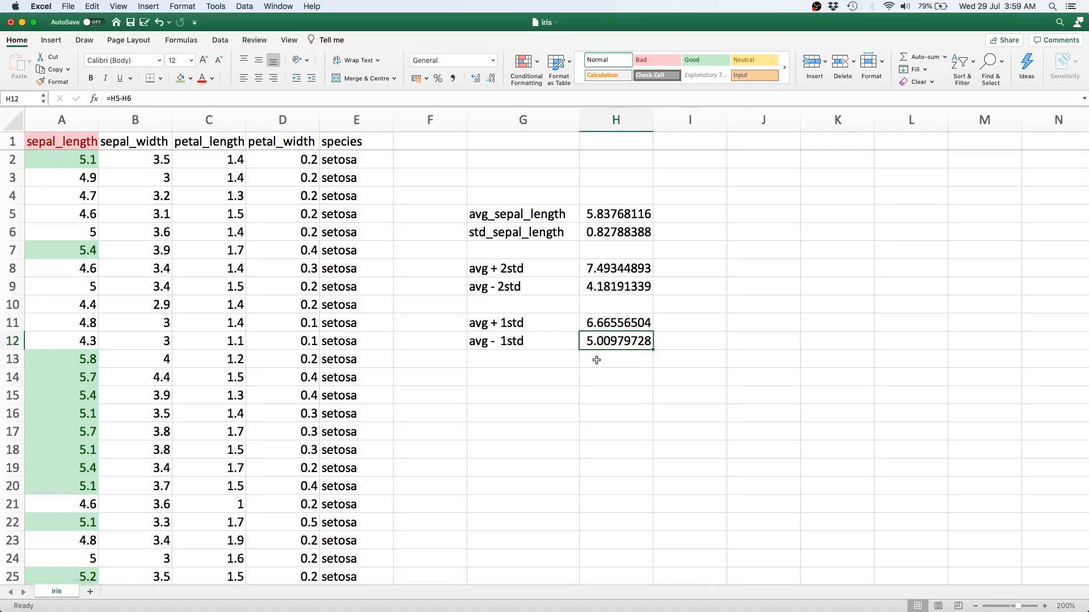
Add a rule to column A formatting values between $H$9 and $H$12 with Yellow Fill with Dark Yellow Text.
click(52, 119)
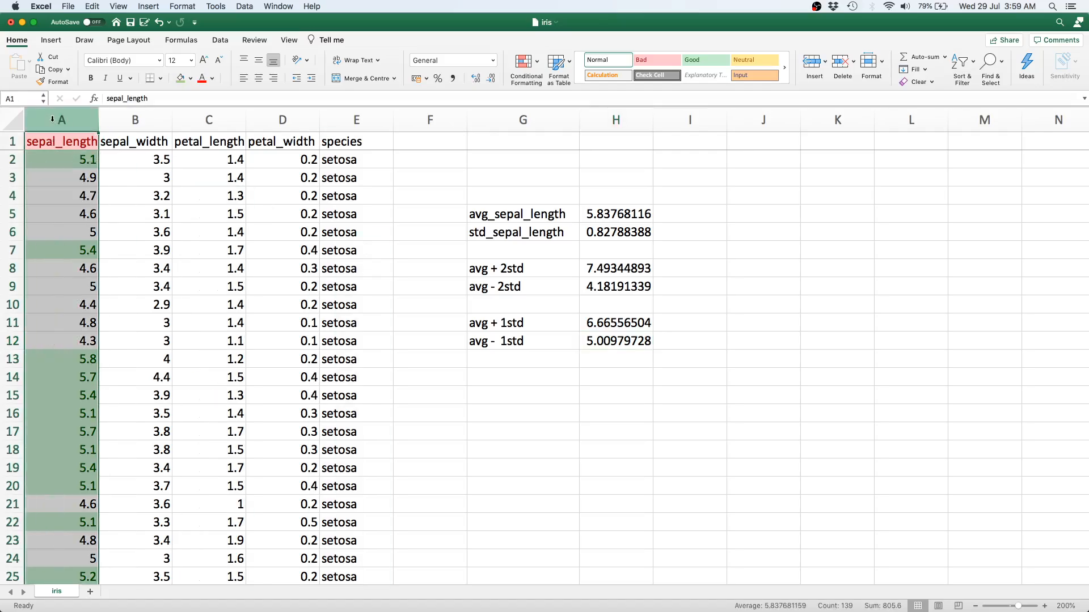
click(538, 64)
mouse_move(542, 78)
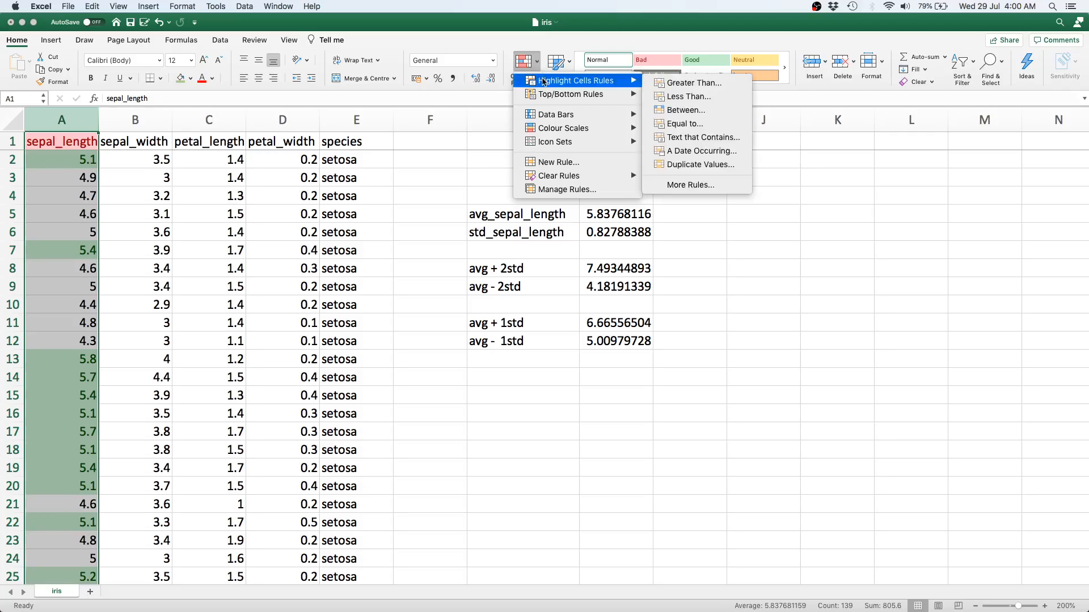
click(697, 110)
drag(588, 136, 385, 140)
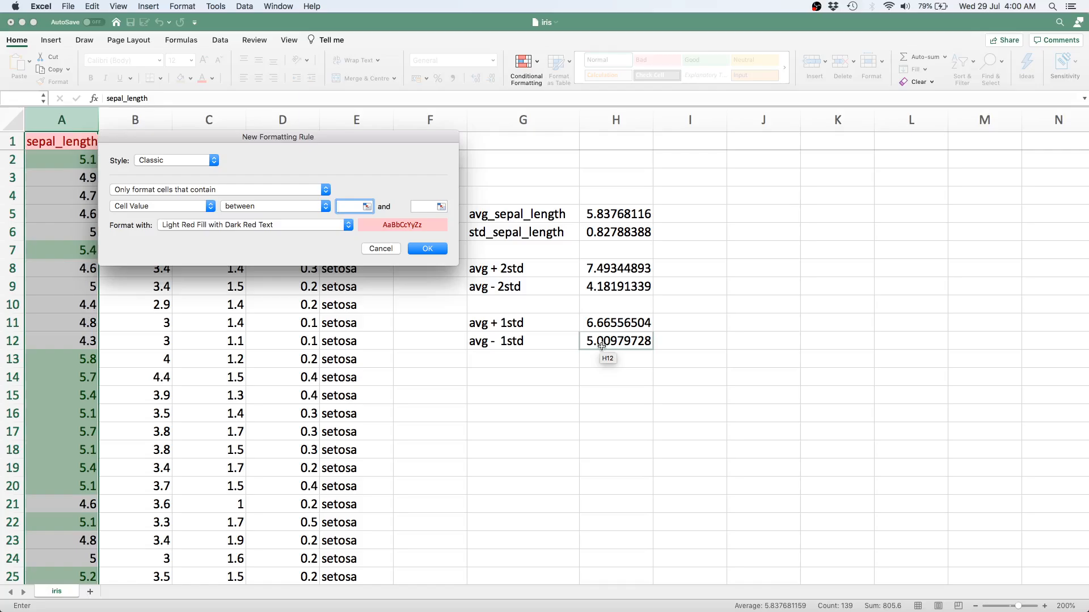
click(602, 289)
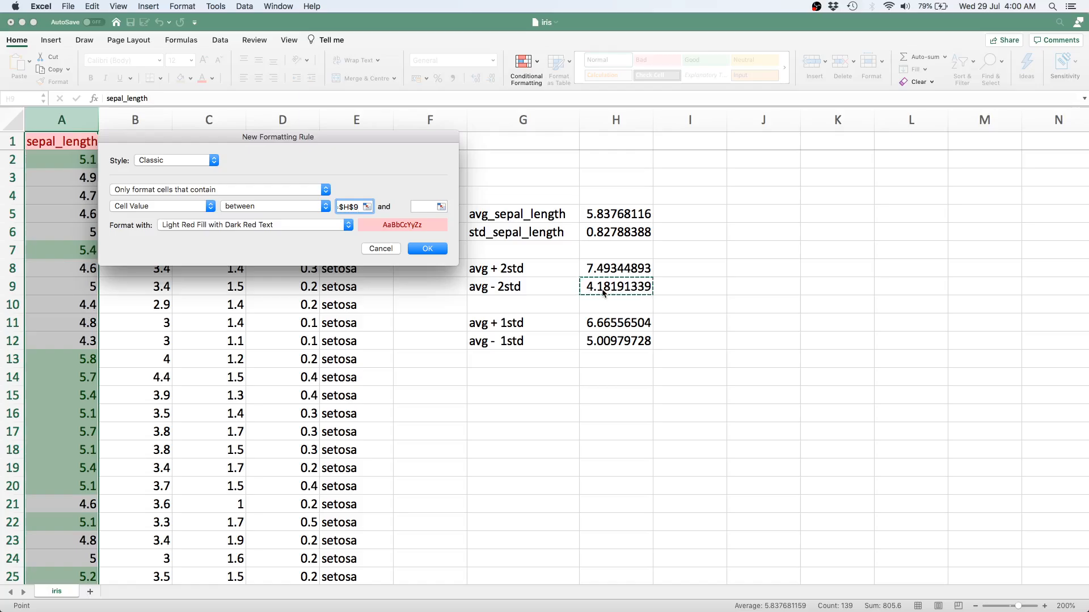
click(423, 207)
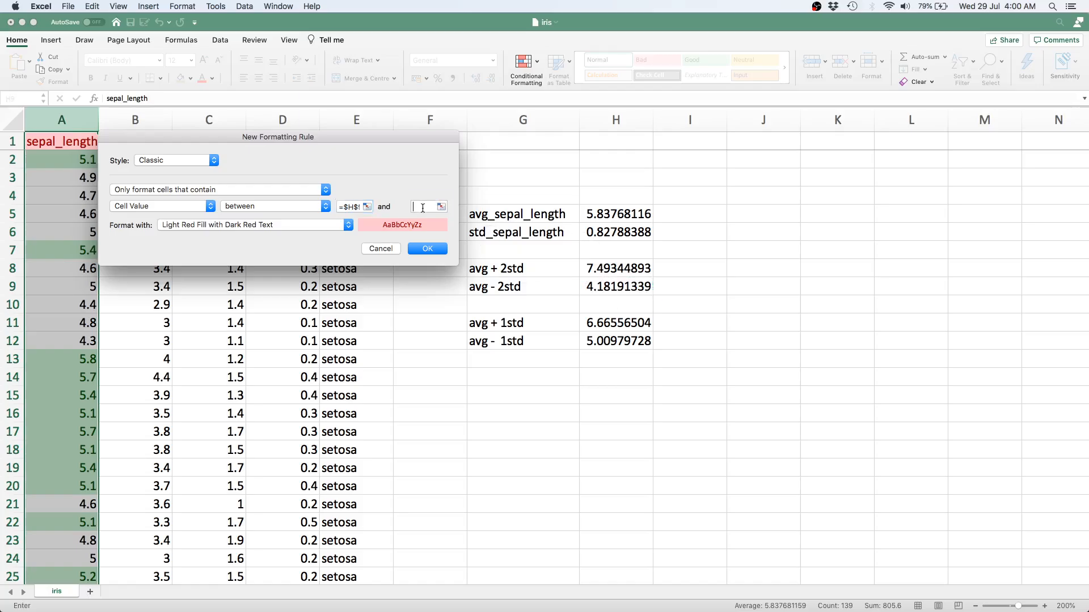
click(609, 341)
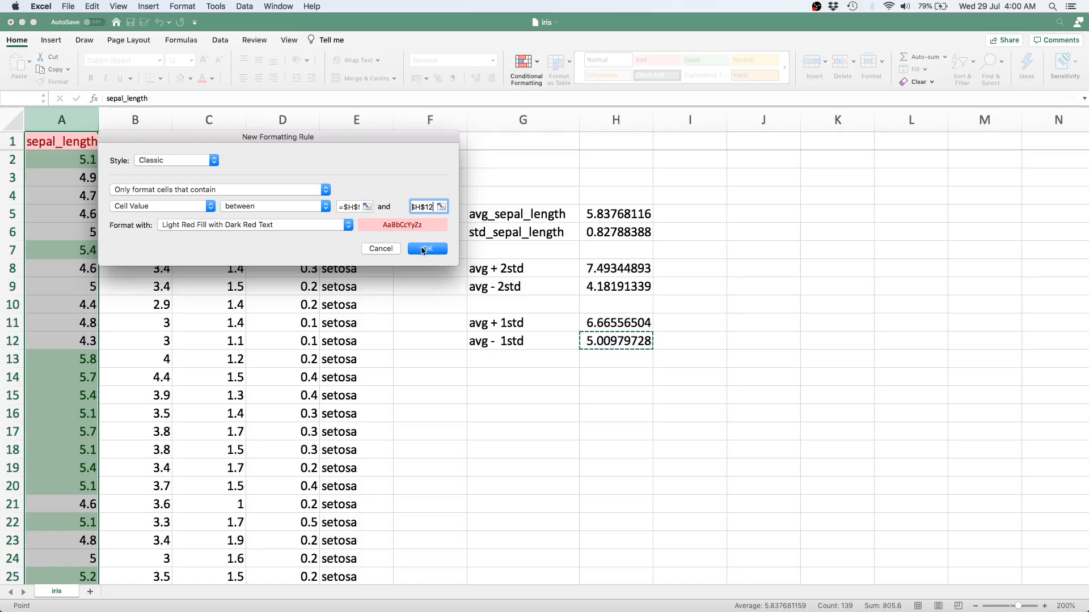
click(318, 226)
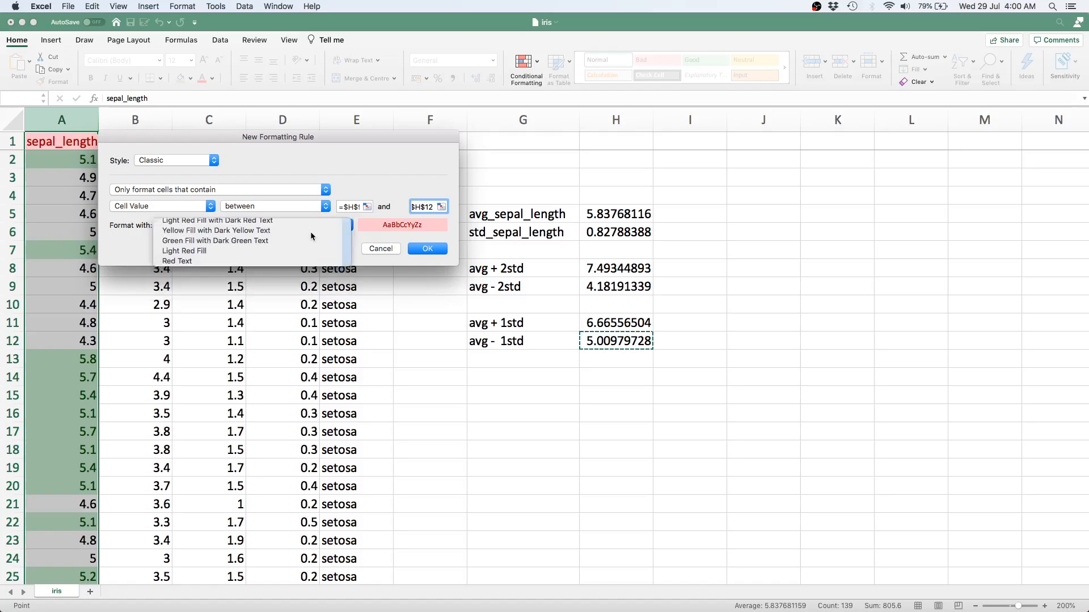
click(310, 233)
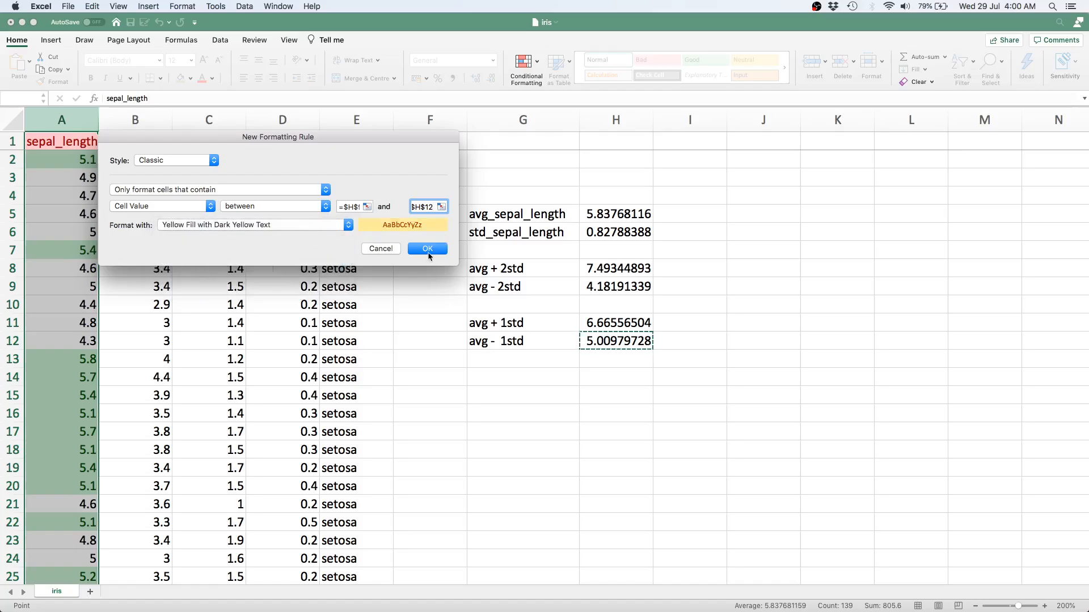
click(427, 248)
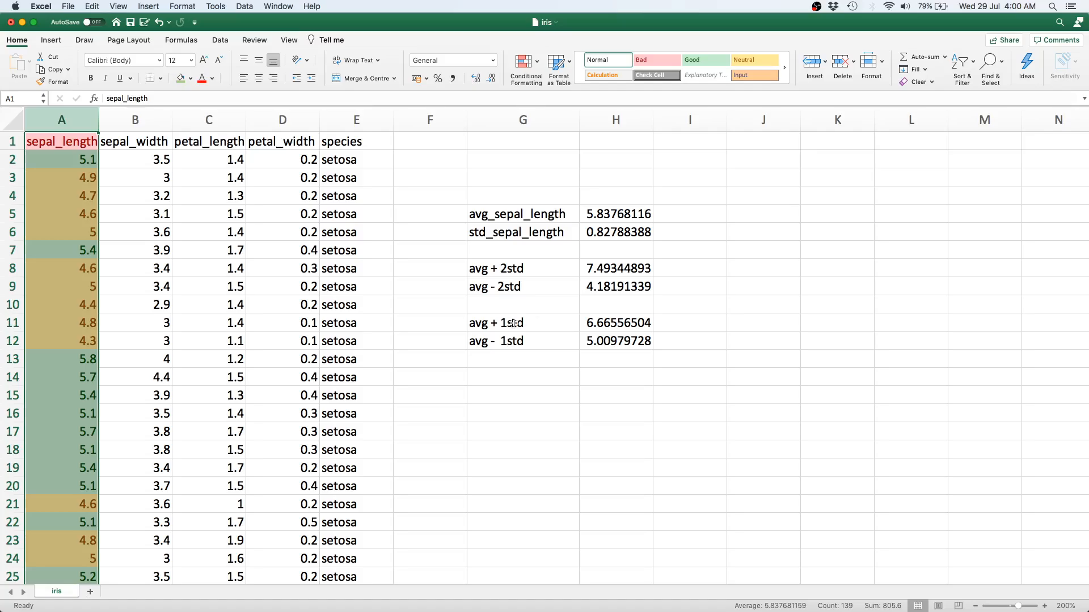
Add a rule to column A formatting values between $H$11 and $H$8 with Yellow Fill with Dark Yellow Text.
click(532, 66)
mouse_move(542, 85)
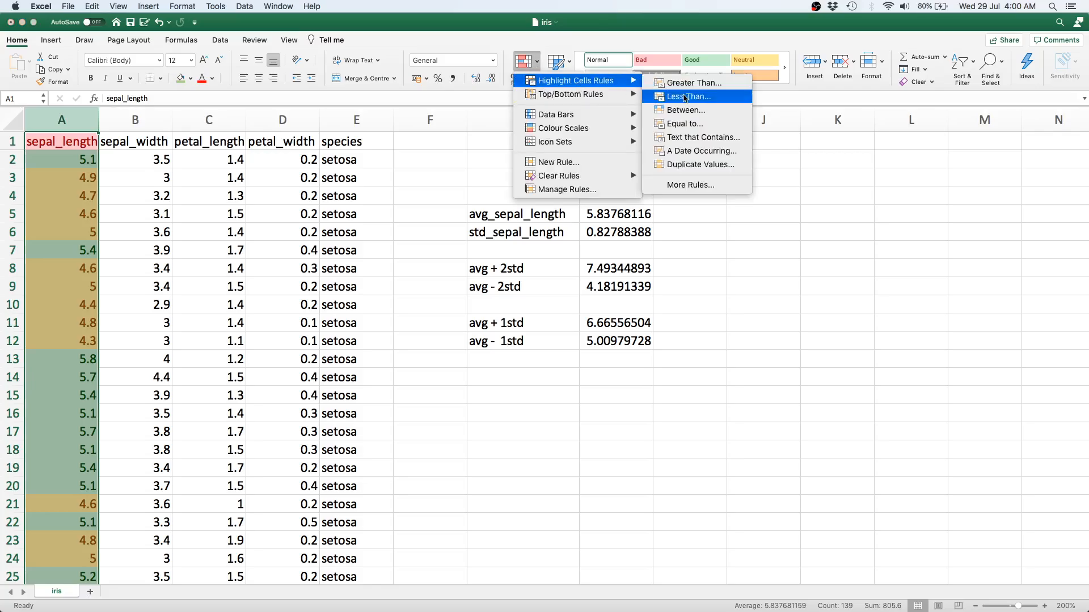
click(687, 116)
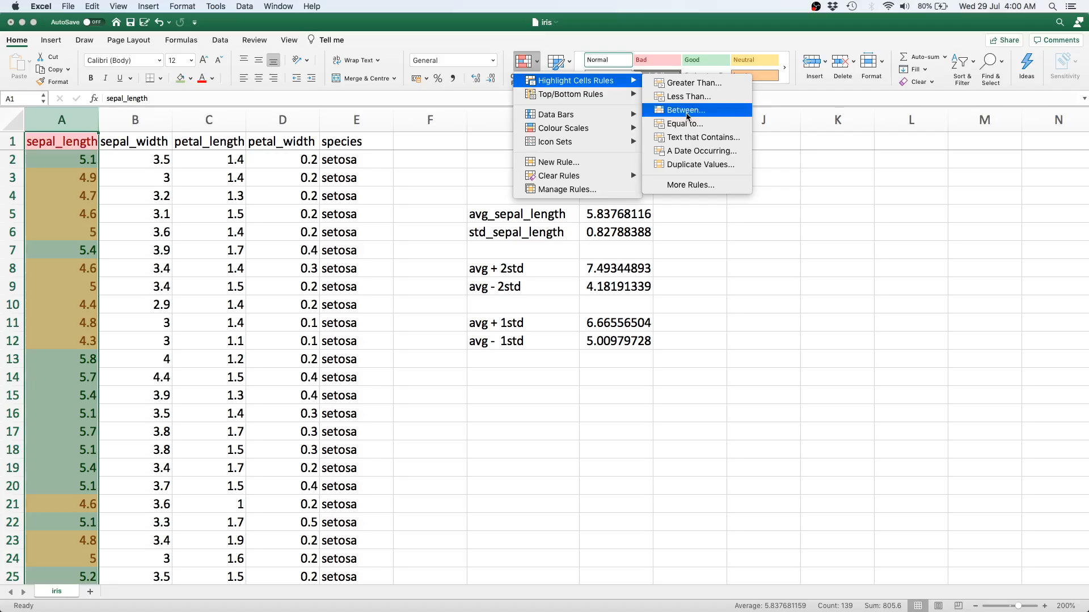
drag(626, 134, 422, 134)
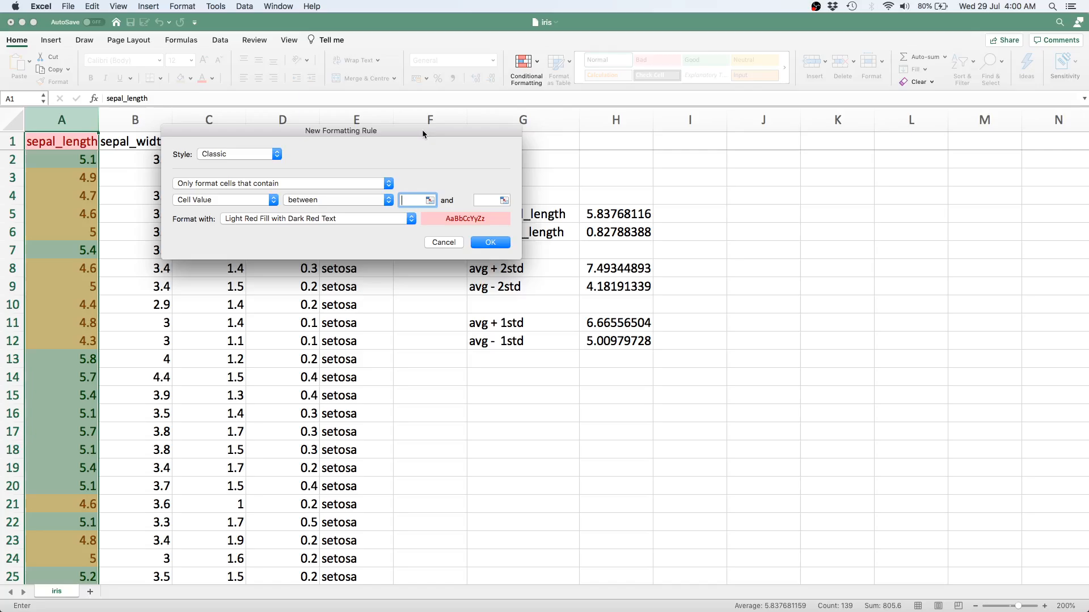
click(634, 324)
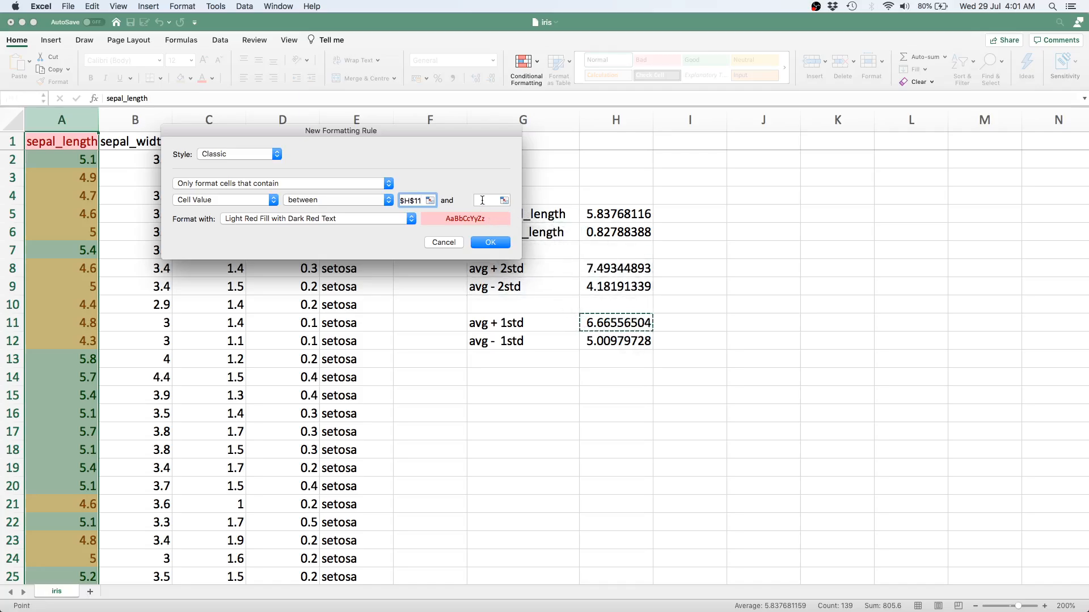
key(Tab)
click(614, 273)
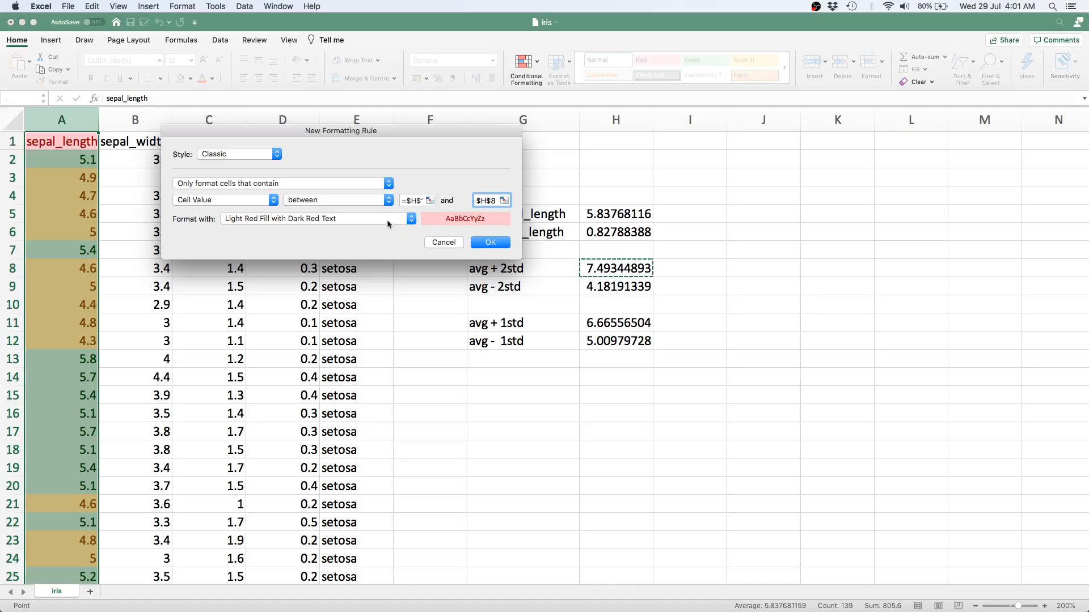
click(369, 219)
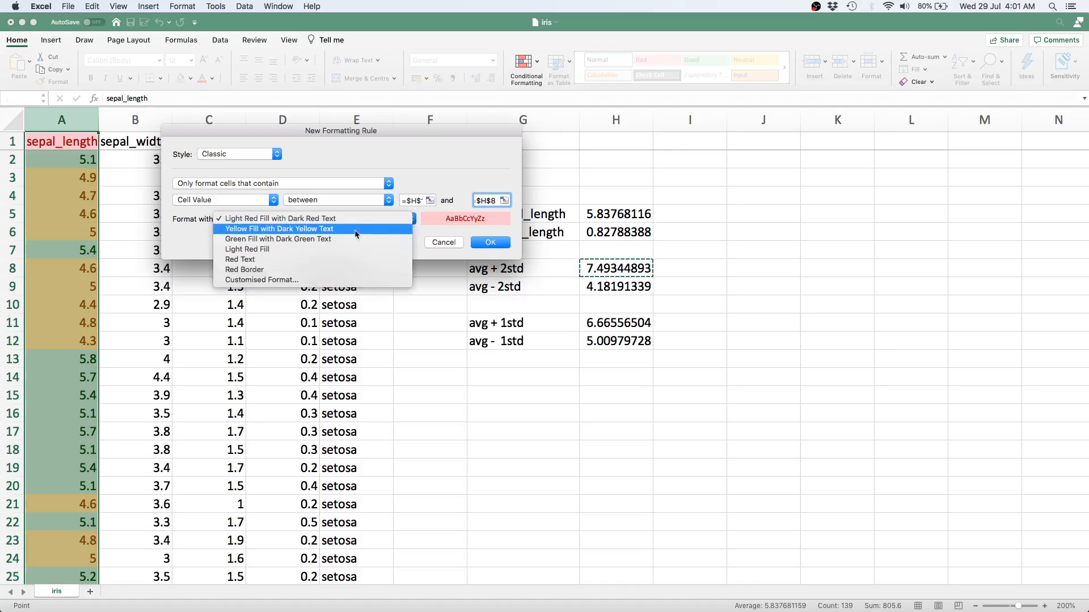
click(355, 232)
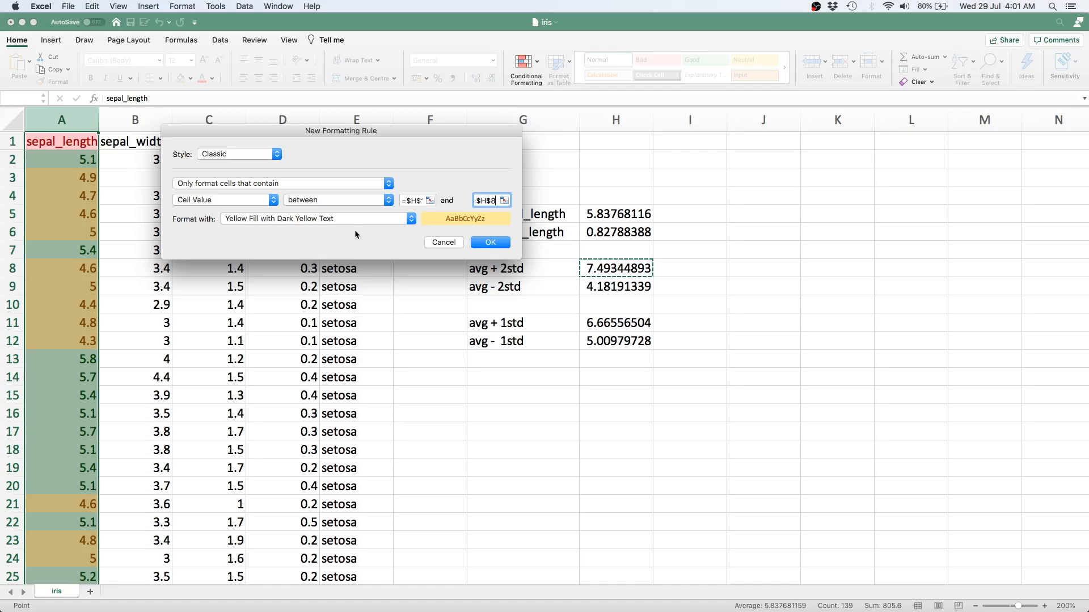
click(490, 243)
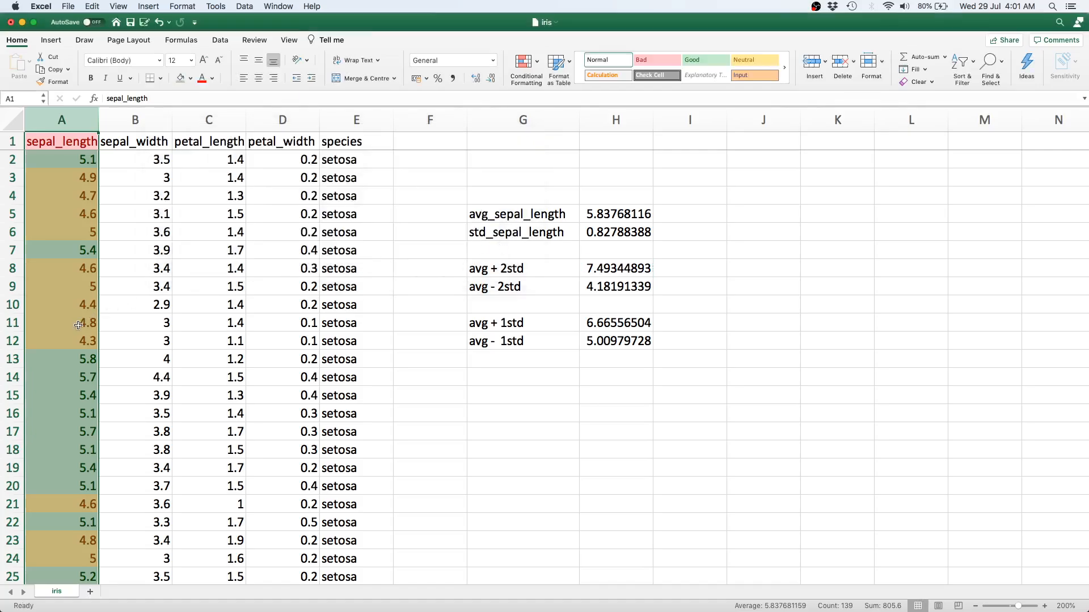
Examine the green, yellow and red highlighting of the sepal_length values down to the last data row.
click(79, 324)
scroll(113, 338, down, 15)
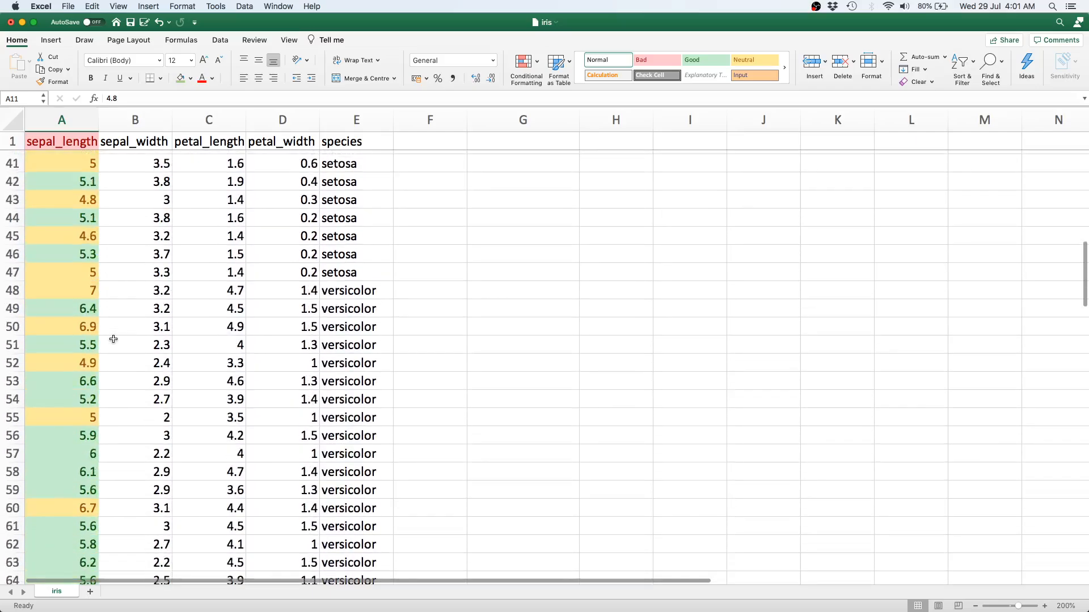
scroll(113, 338, down, 20)
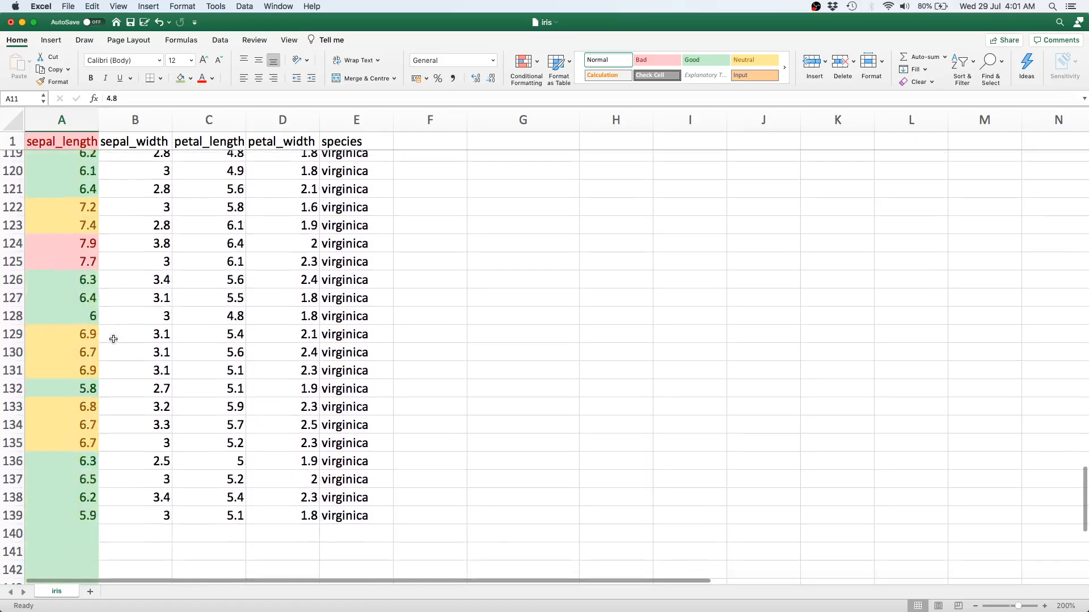
scroll(113, 338, up, 20)
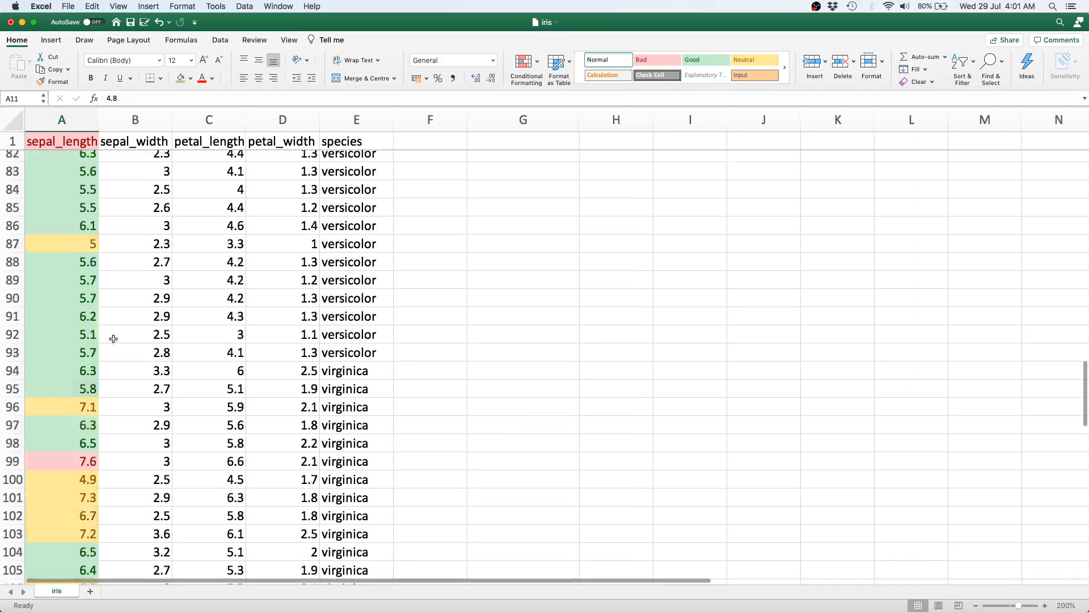
scroll(114, 339, up, 5)
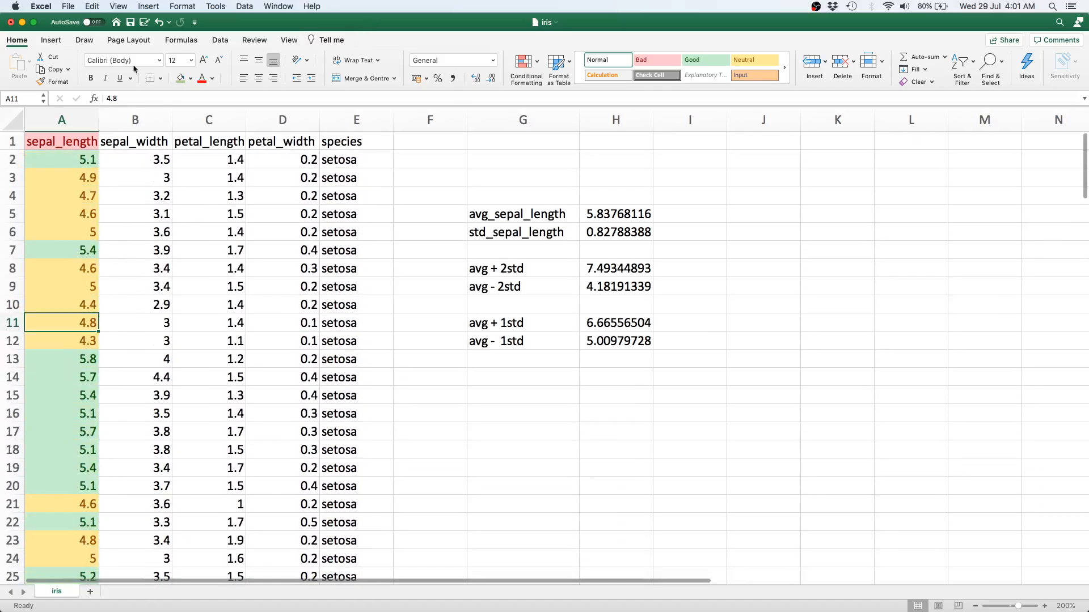
Try a sheet zoom of 25%, then set it to 75% to fit more of the highlighted rows in view.
click(287, 40)
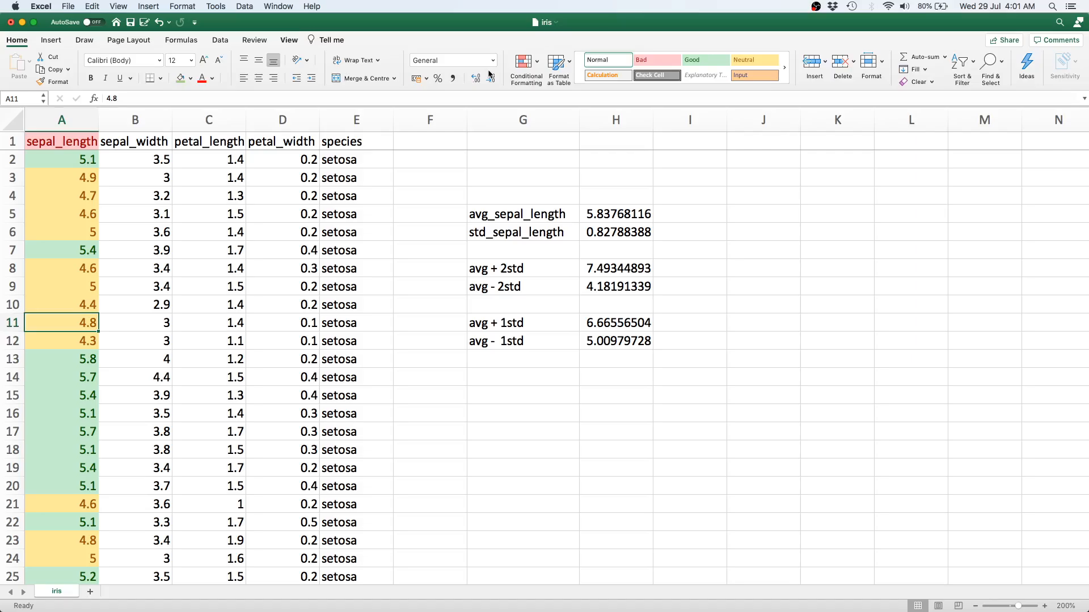
click(451, 60)
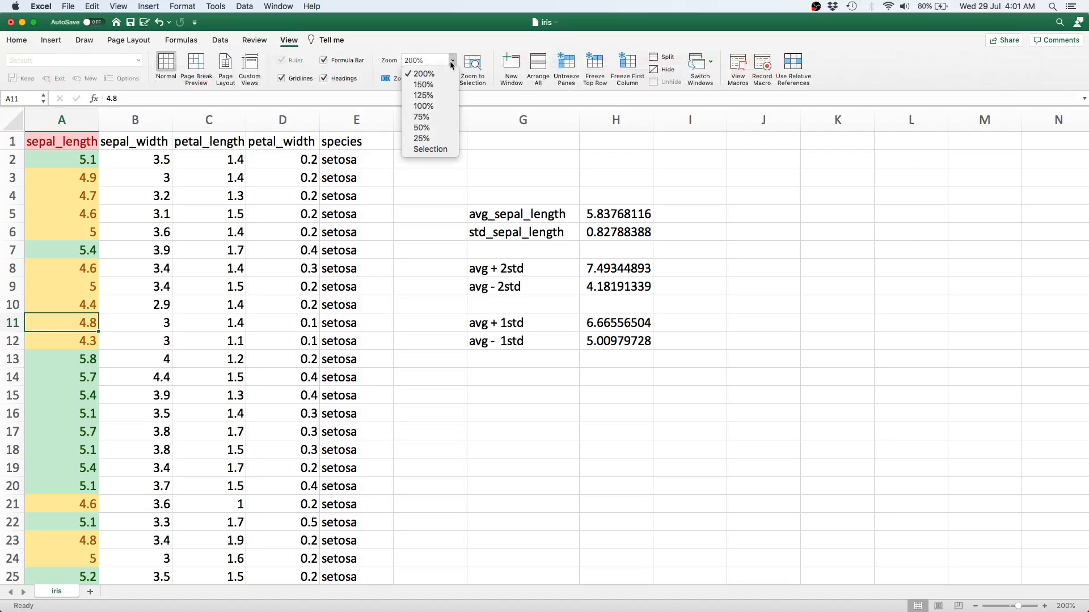
click(428, 137)
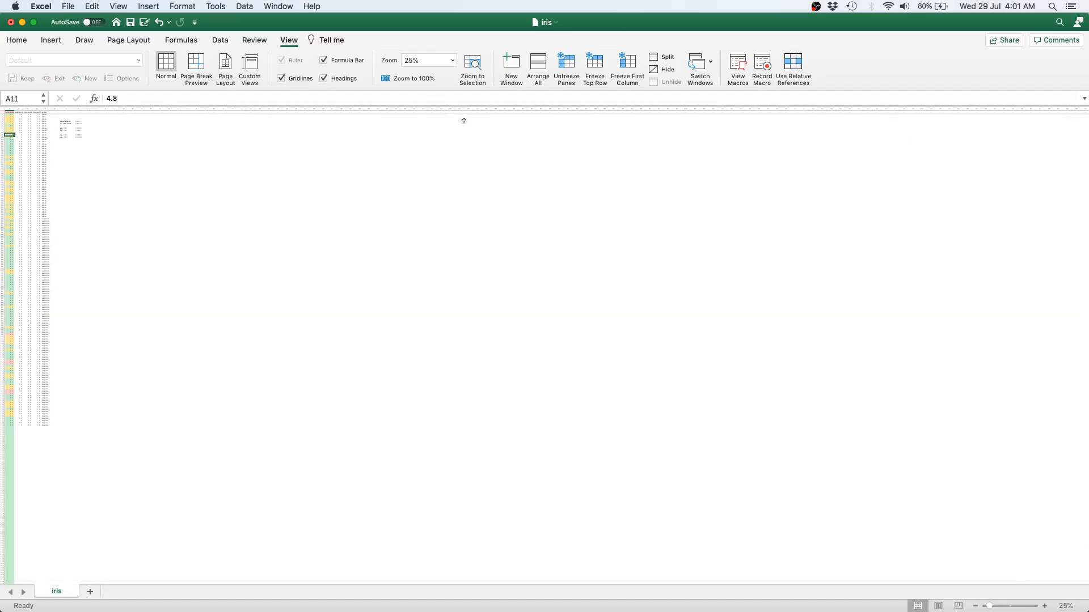
click(452, 62)
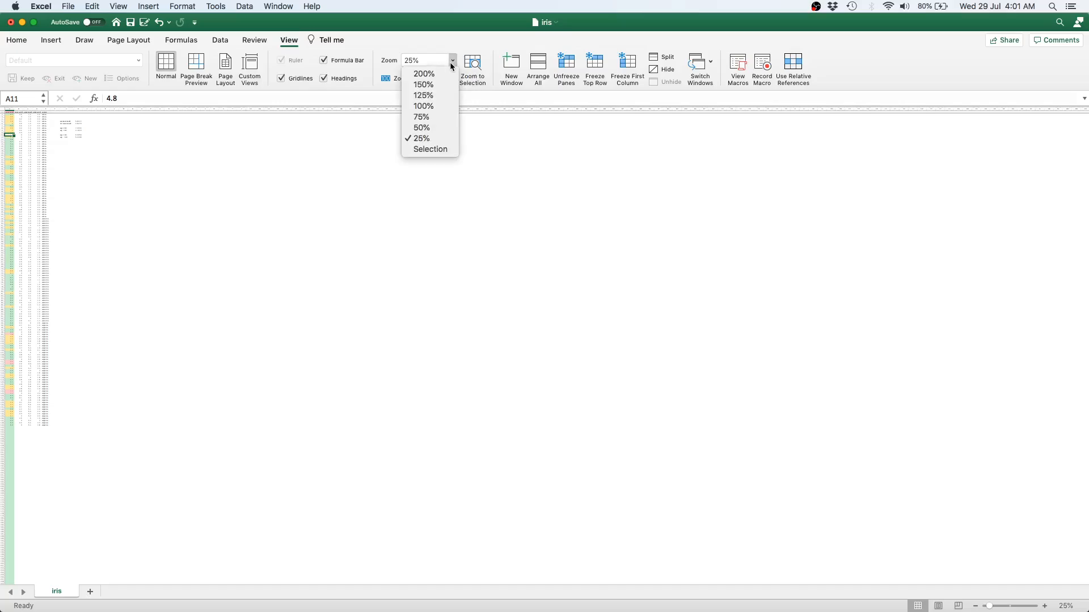
click(437, 118)
scroll(199, 397, down, 1)
scroll(199, 397, up, 1)
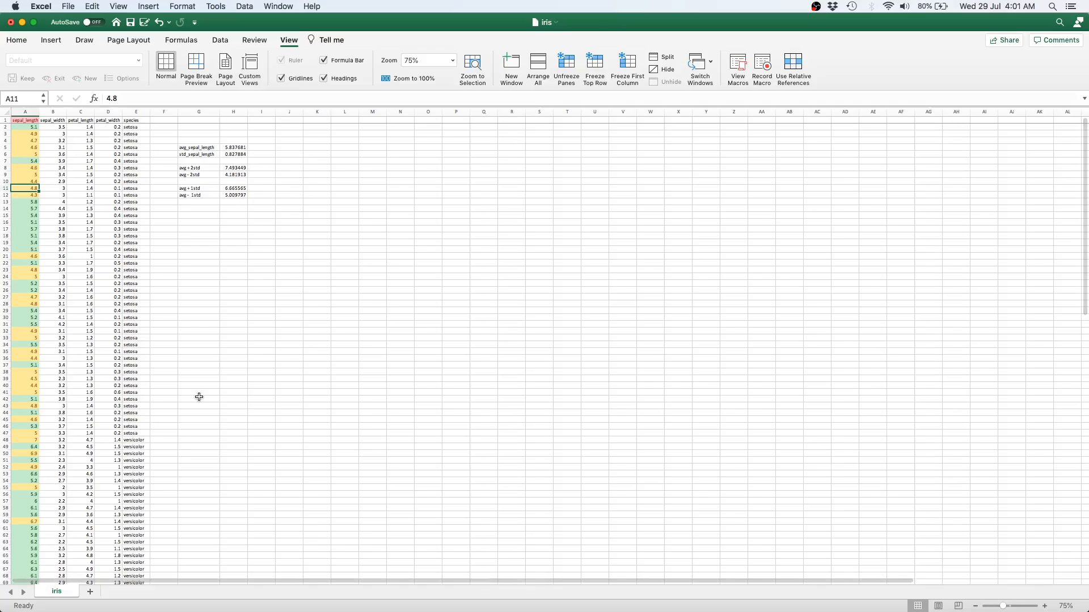
Review how the highlight colors are distributed across the sepal_length rows, then restore the sheet zoom to 200%.
scroll(199, 397, down, 2)
scroll(199, 397, down, 6)
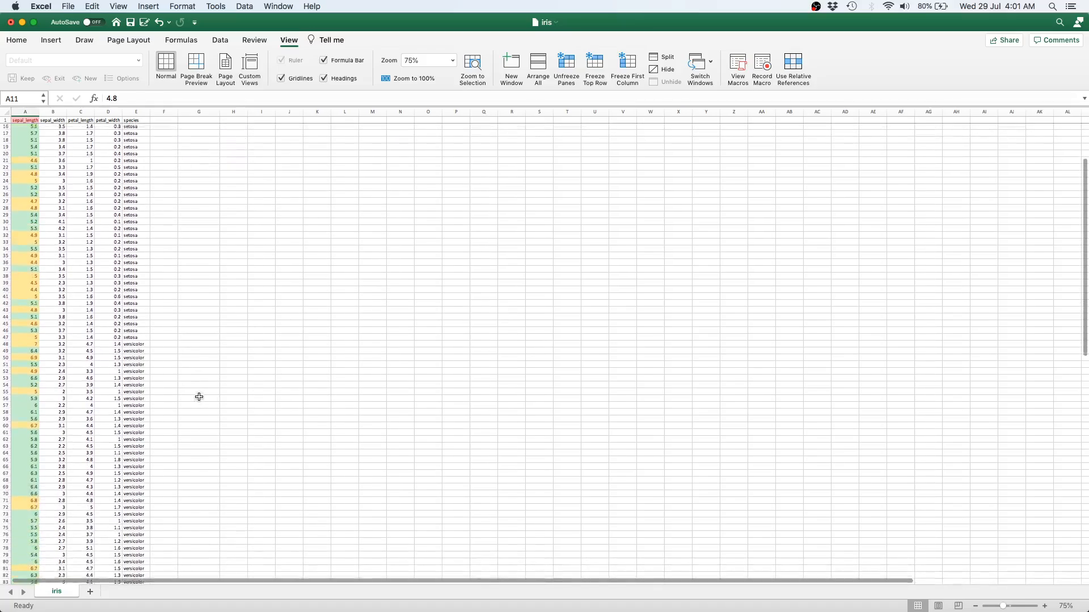
scroll(200, 397, down, 8)
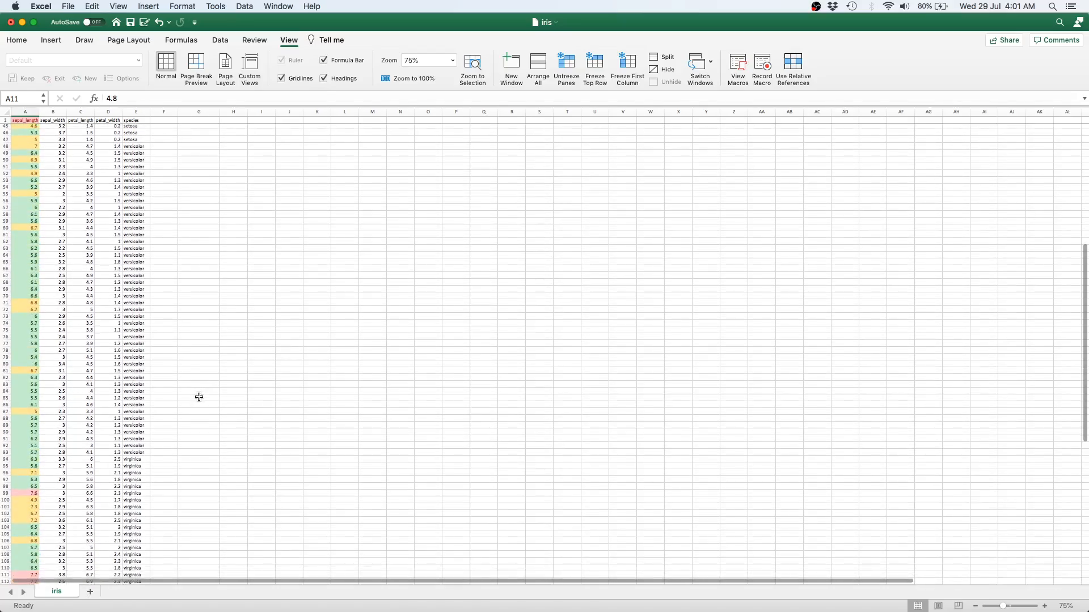
scroll(199, 397, down, 10)
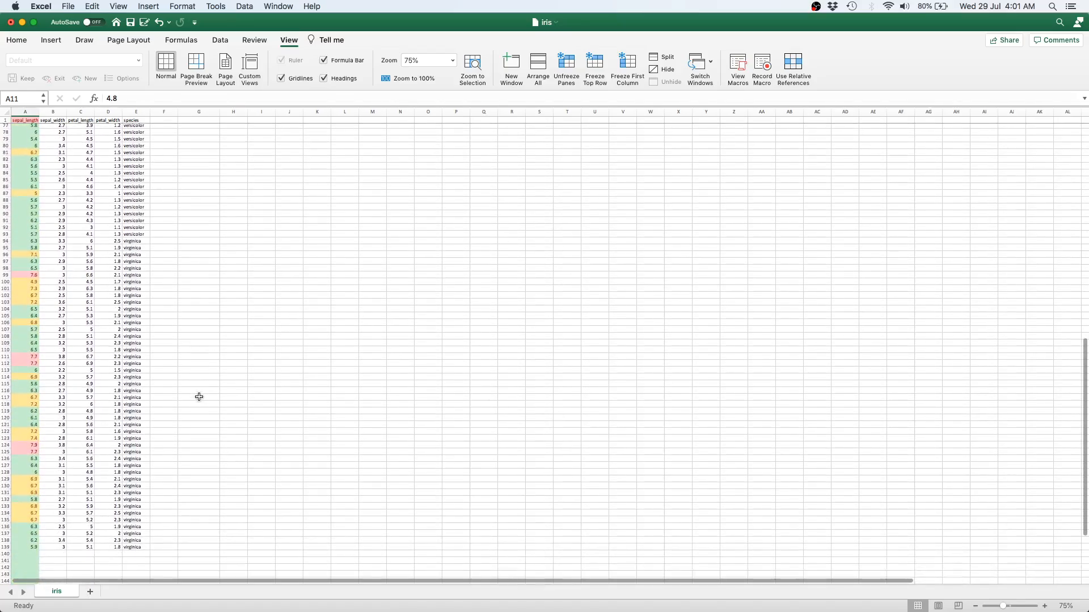
scroll(199, 397, down, 1)
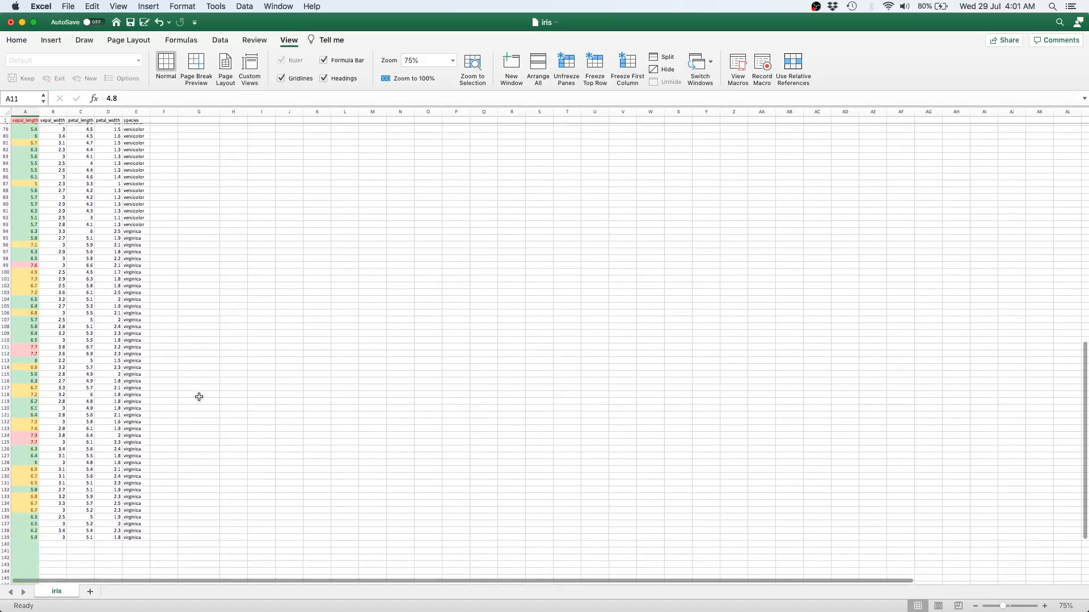
scroll(67, 244, up, 12)
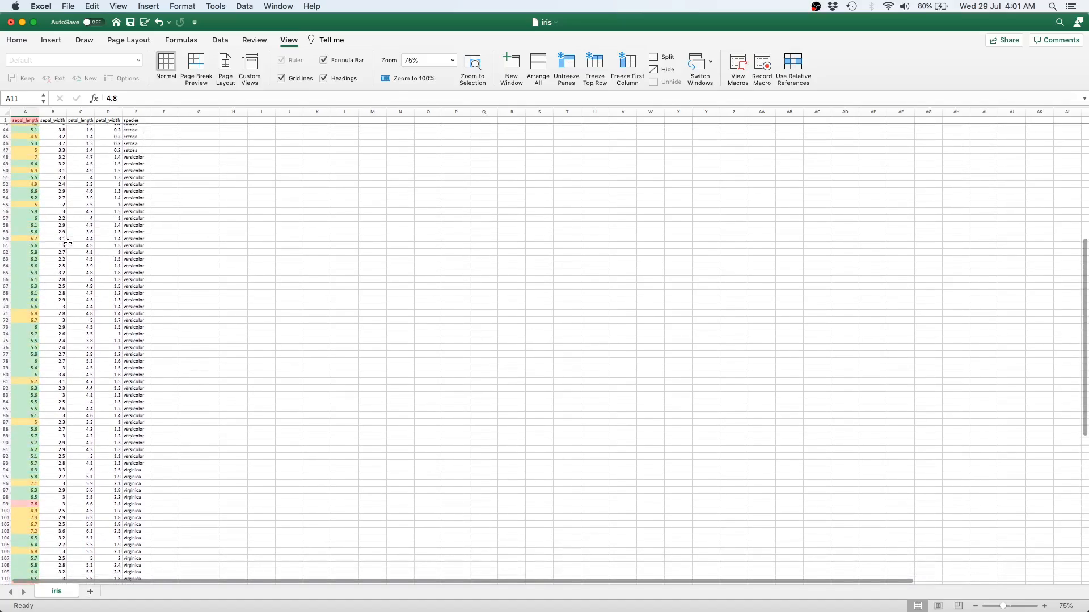
scroll(67, 243, up, 11)
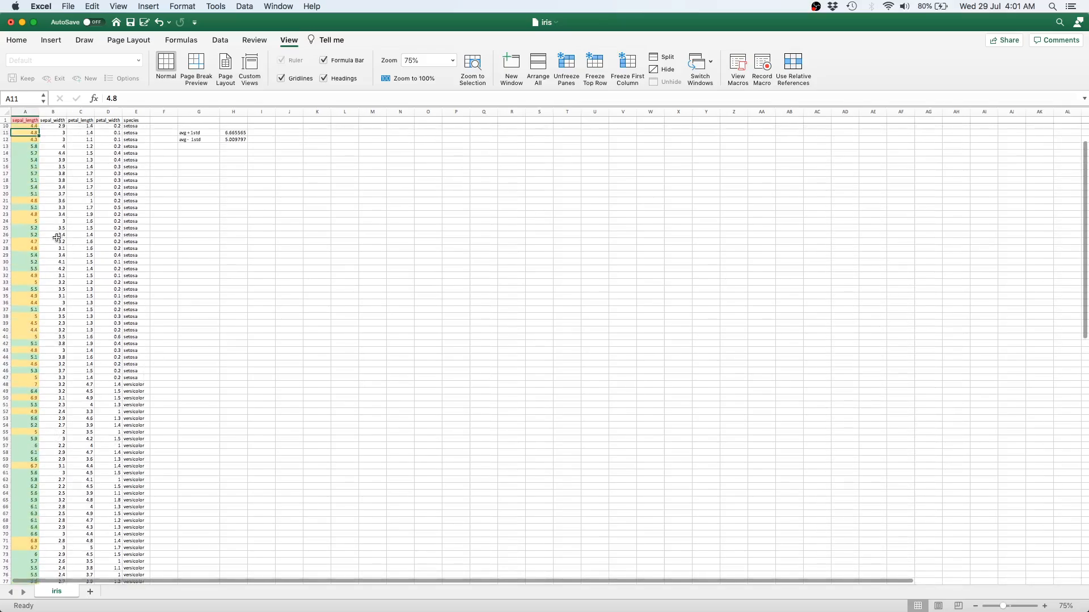
scroll(111, 319, down, 8)
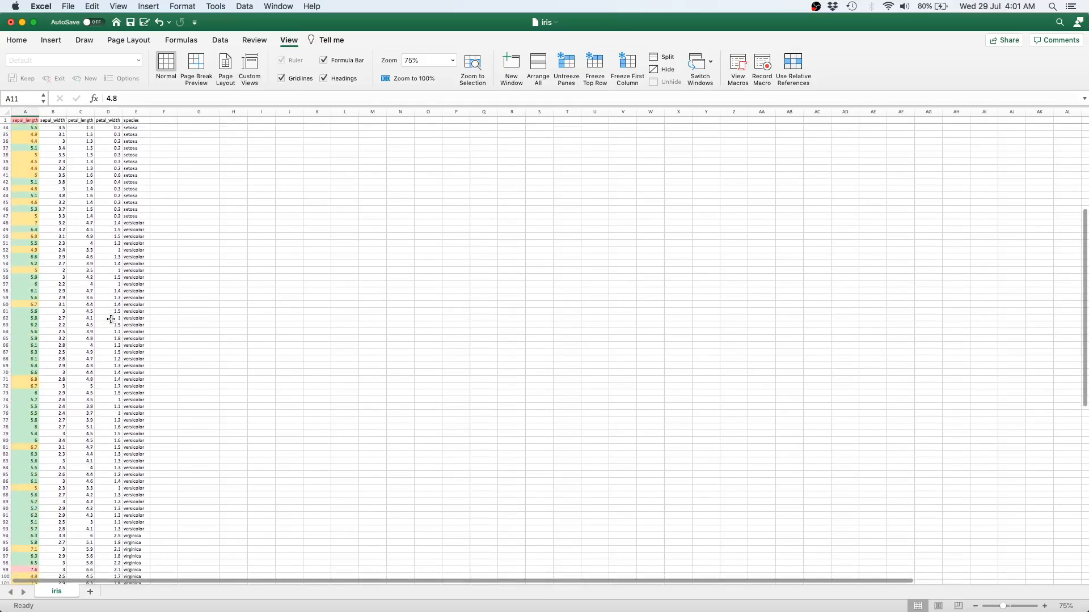
scroll(111, 320, down, 20)
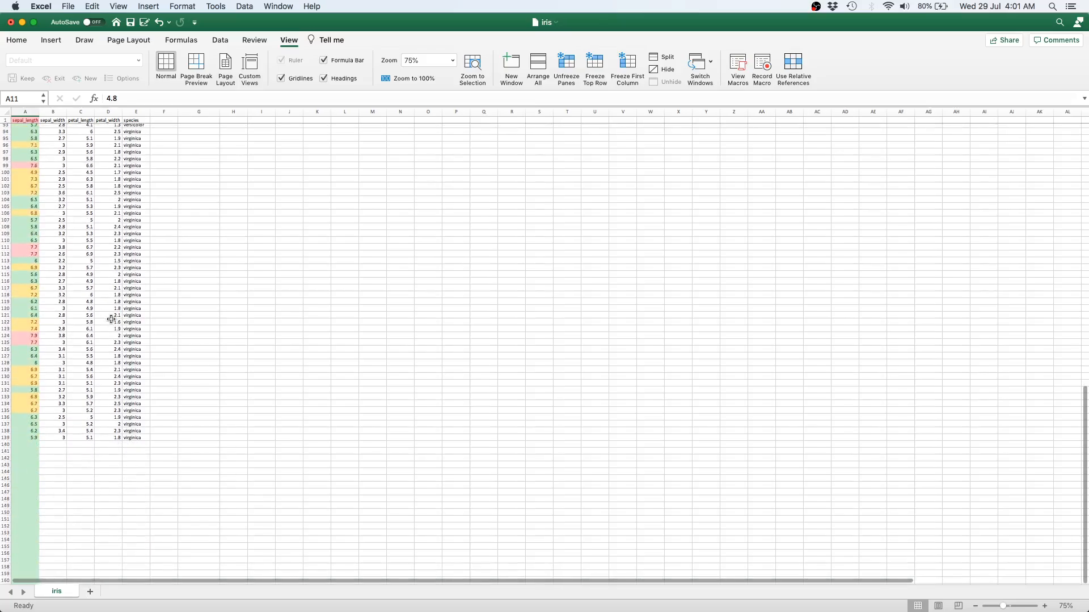
scroll(111, 319, up, 2)
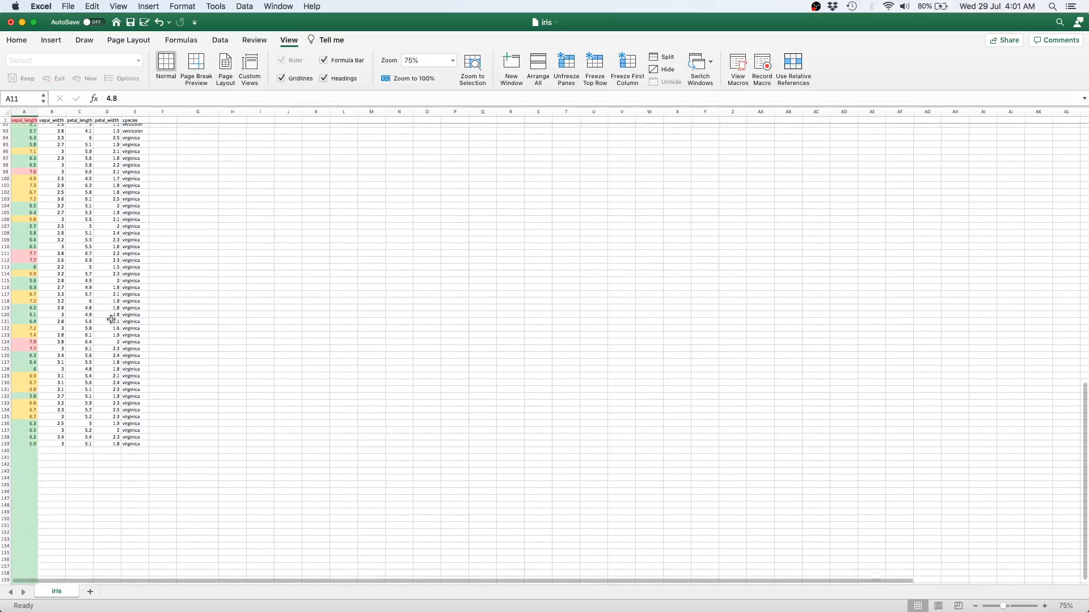
scroll(111, 319, up, 20)
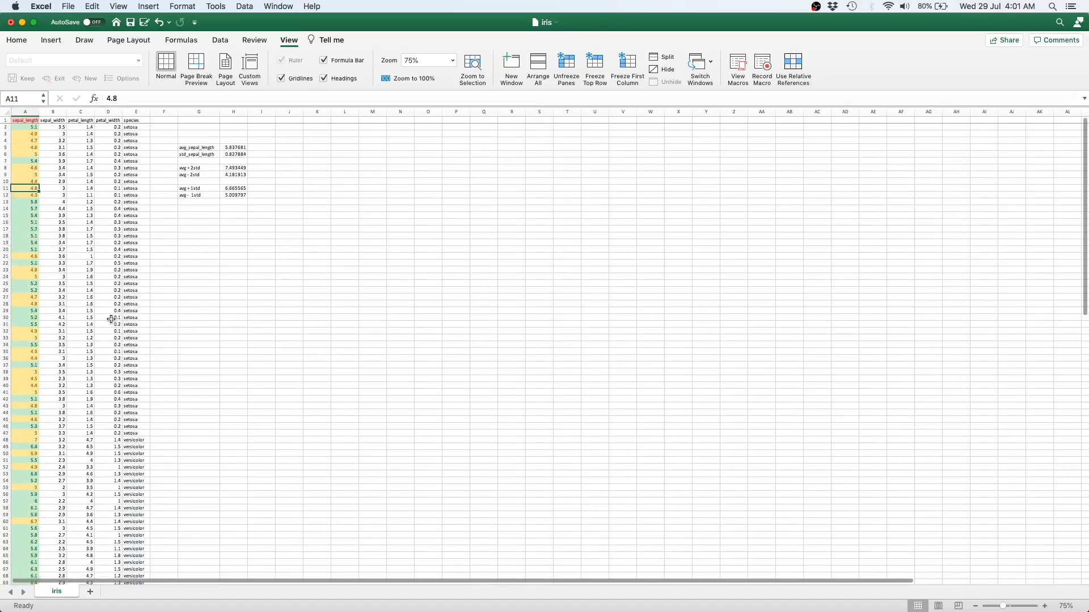
click(453, 61)
click(445, 73)
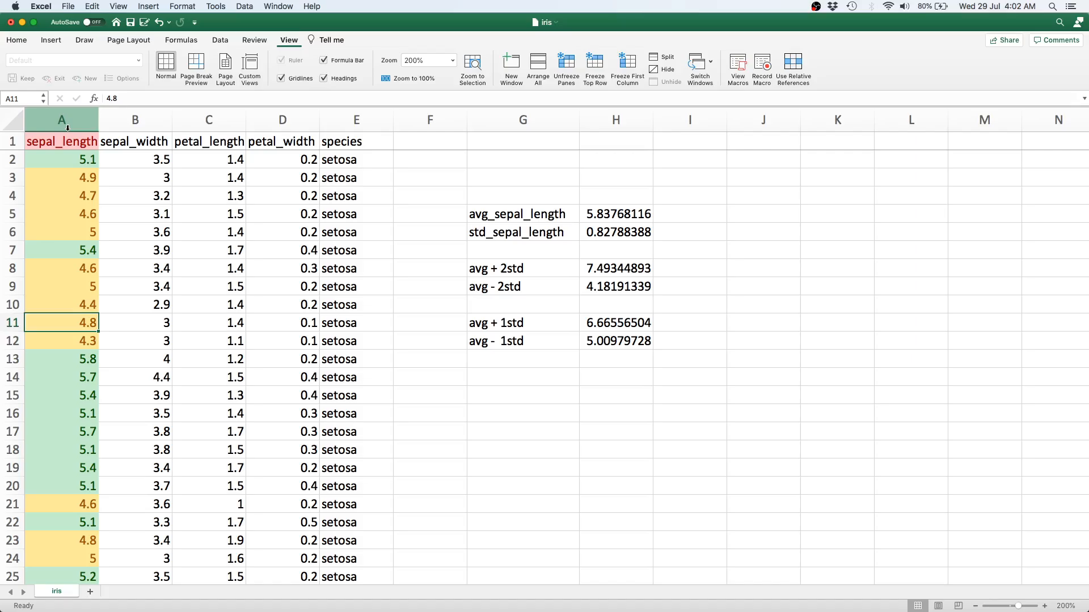
Review the list of conditional formatting rules applied to column A and close it without changes.
click(68, 128)
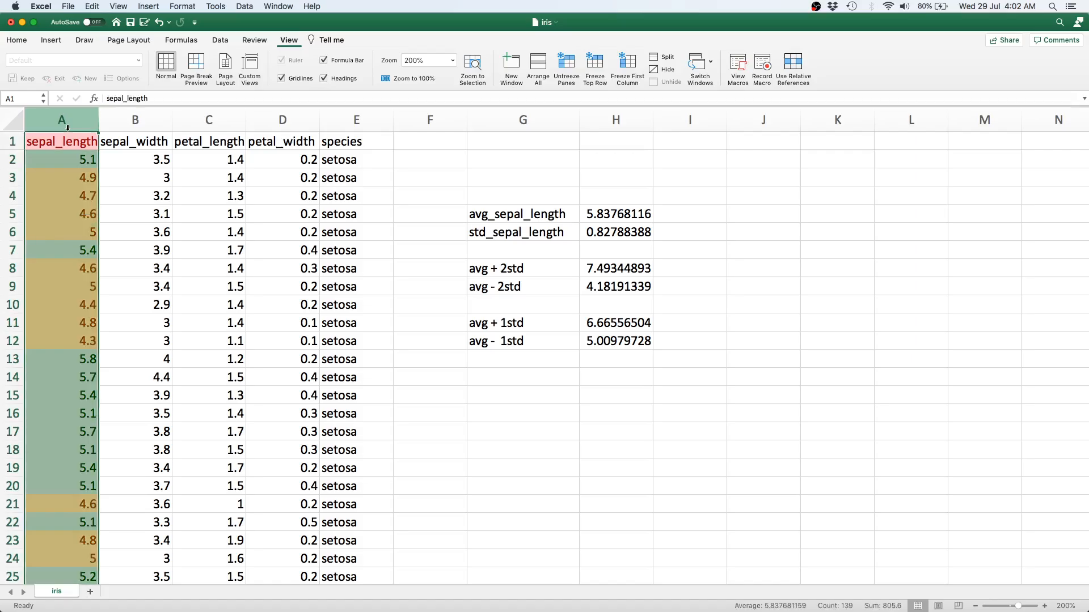
click(18, 41)
click(527, 65)
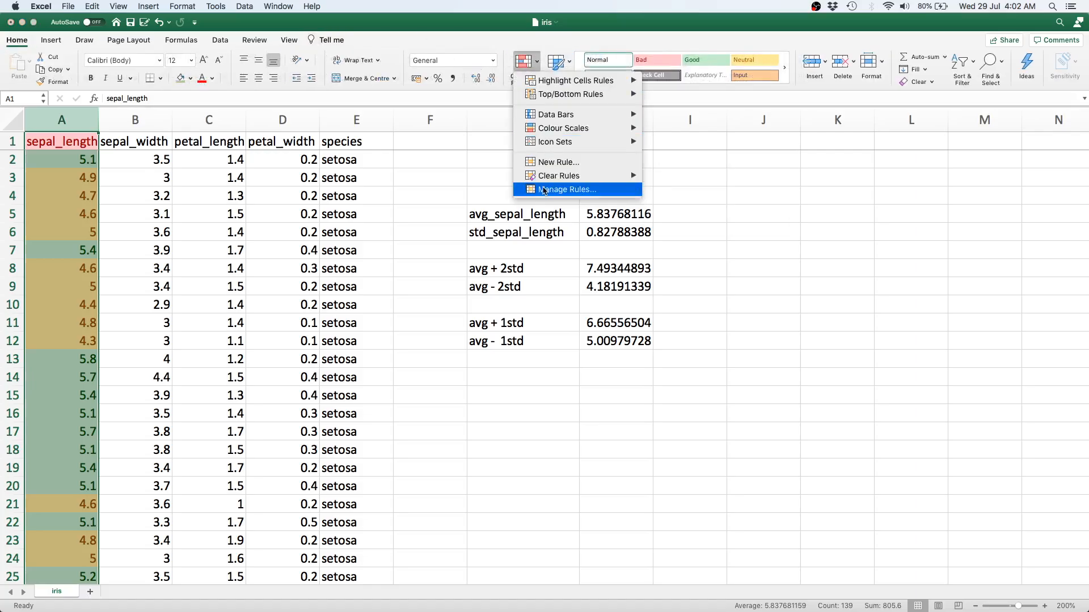
click(561, 189)
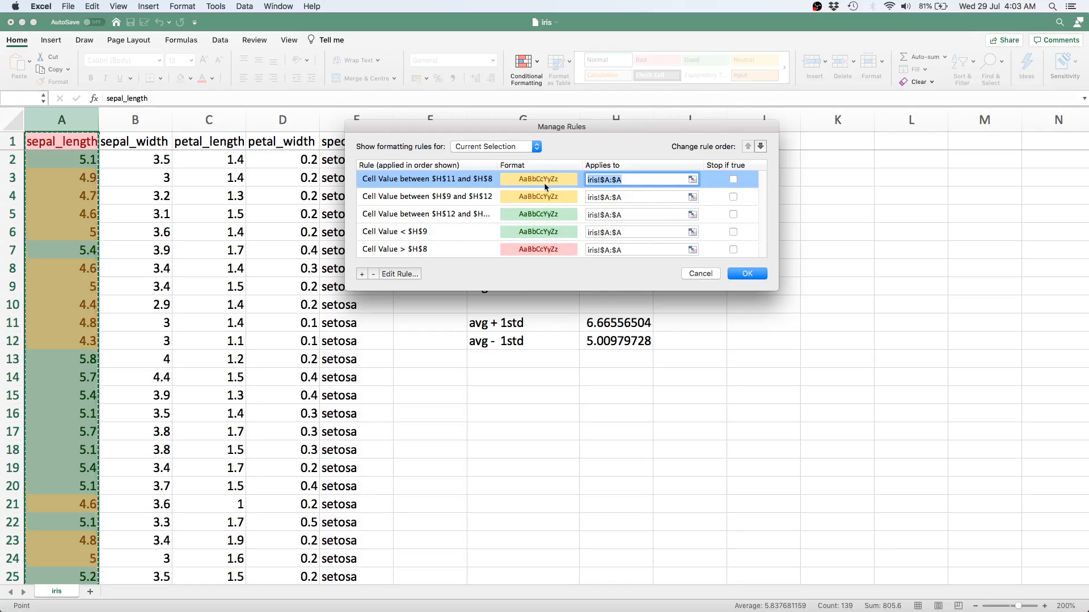
click(710, 273)
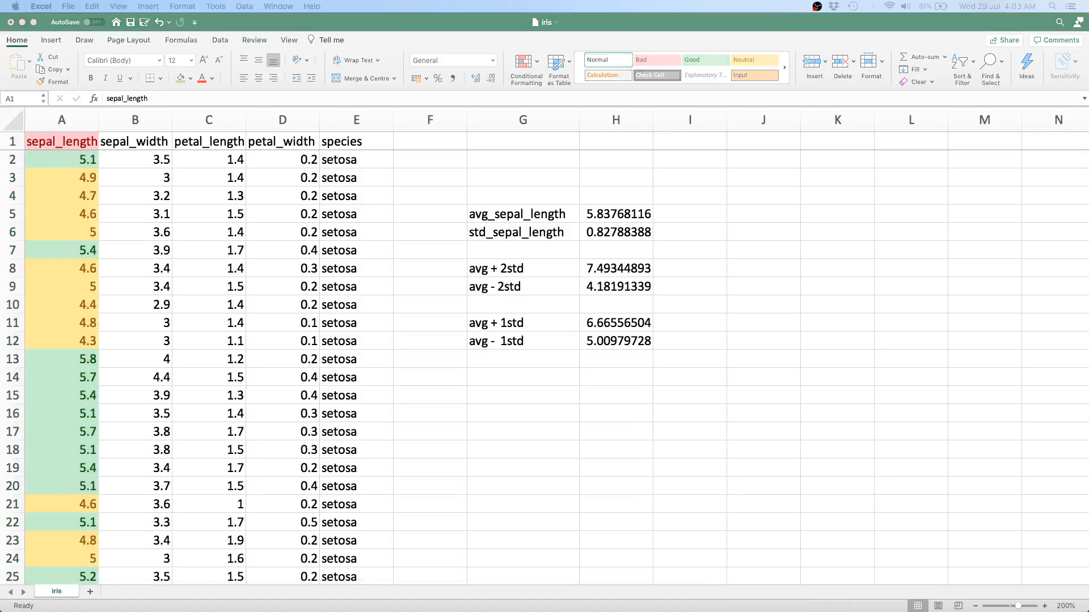
click(528, 38)
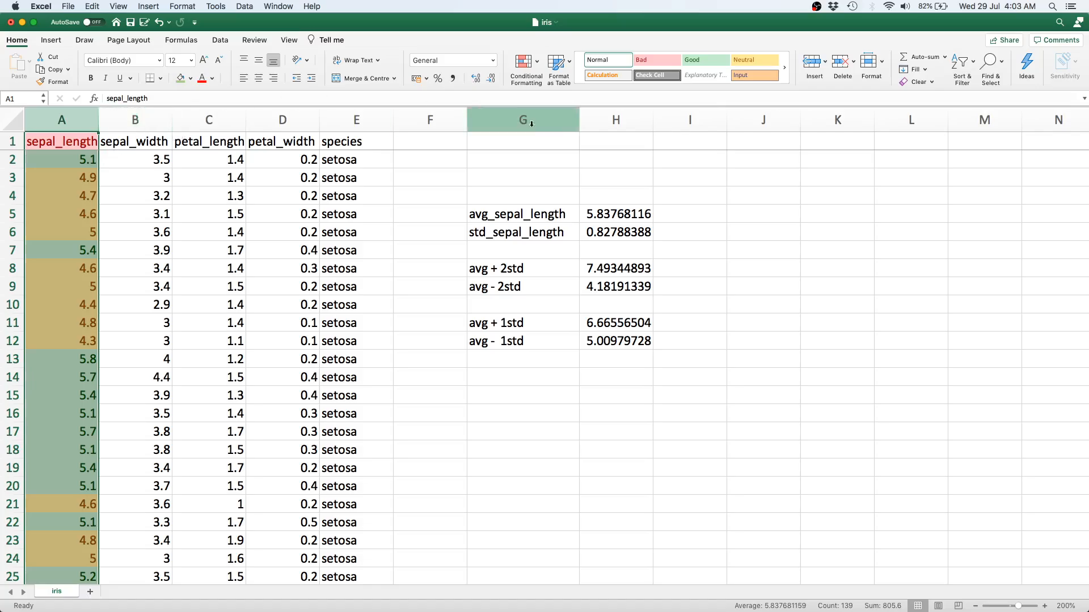
click(527, 71)
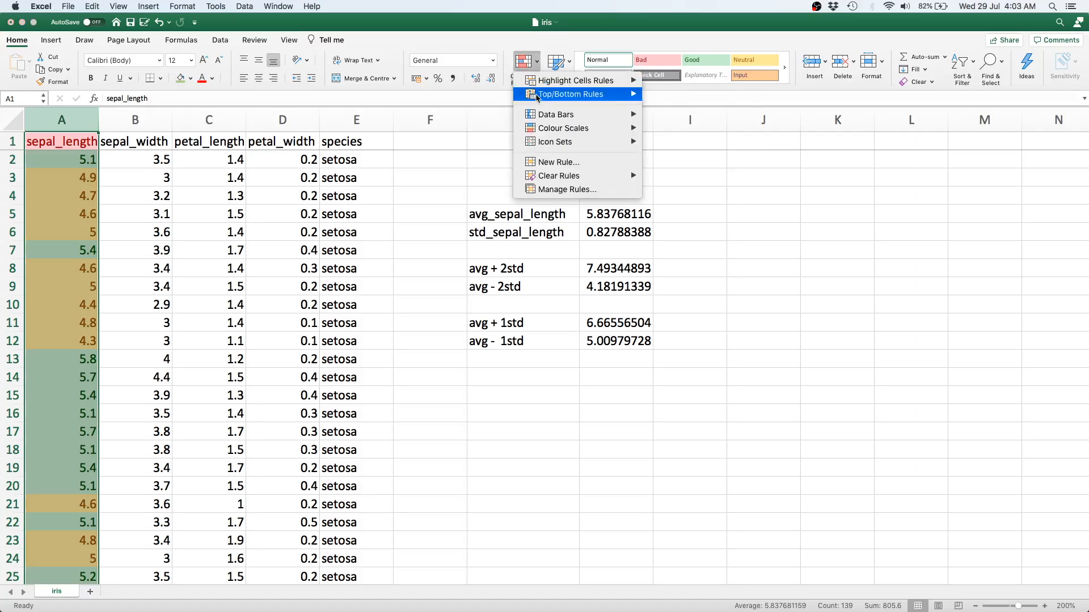
mouse_move(536, 100)
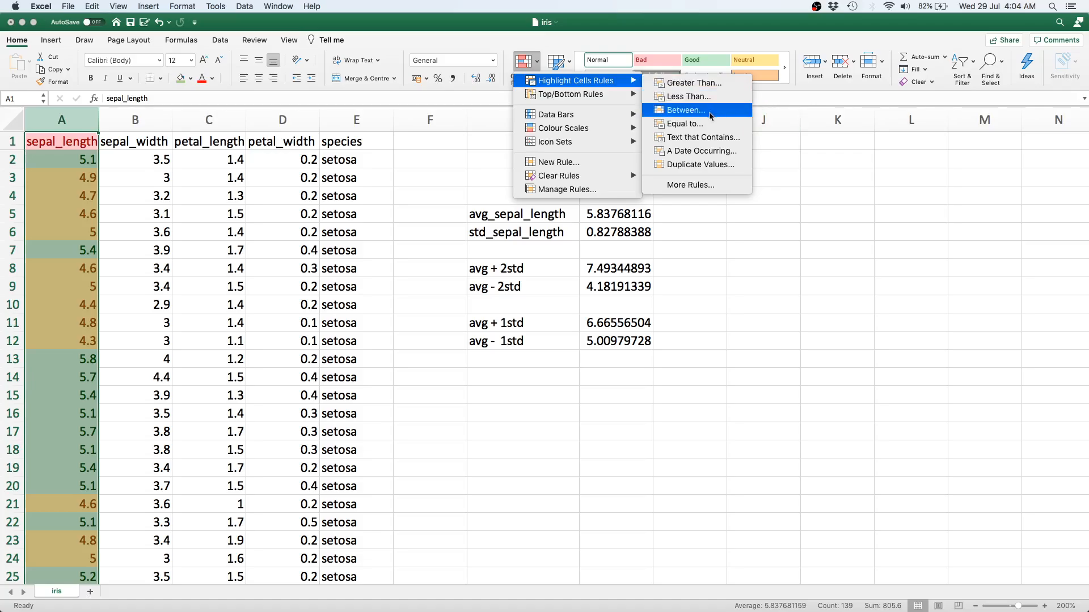
mouse_move(585, 98)
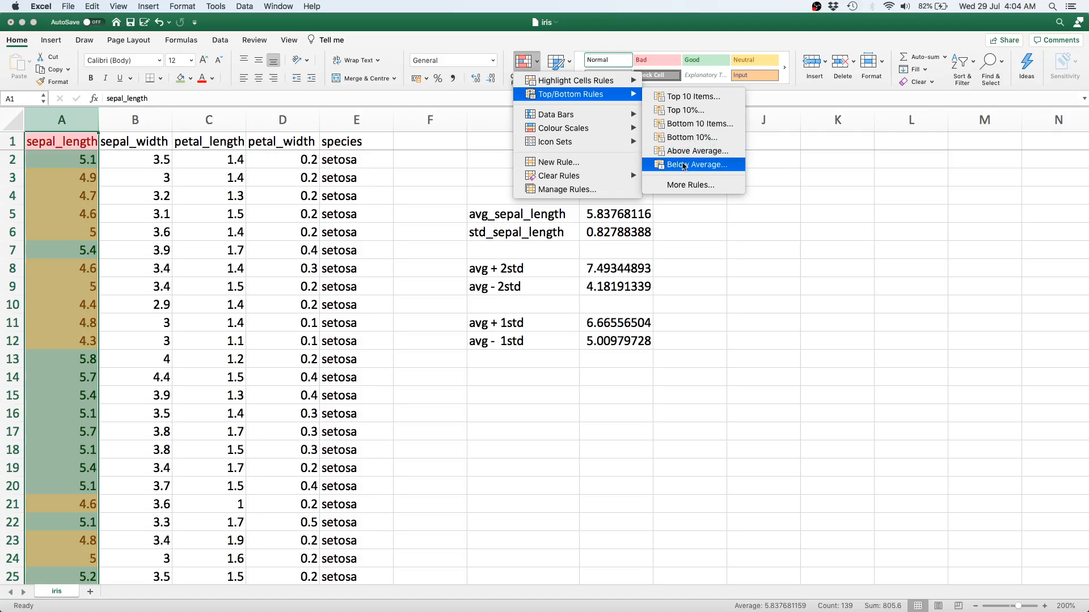
click(695, 39)
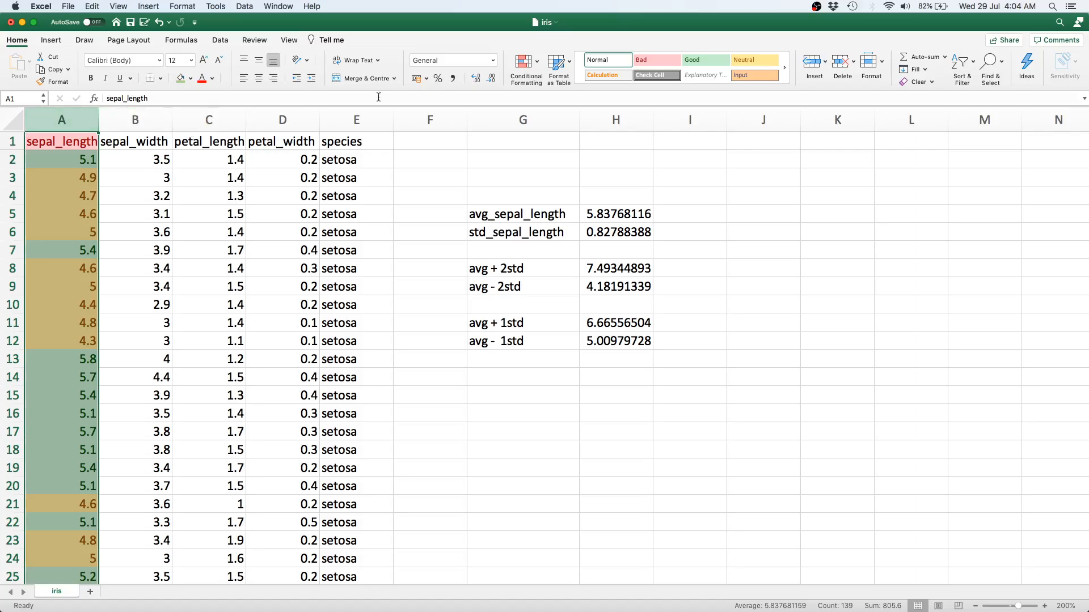
Clear all conditional formatting rules from the selected sepal_length column and deselect it.
click(525, 60)
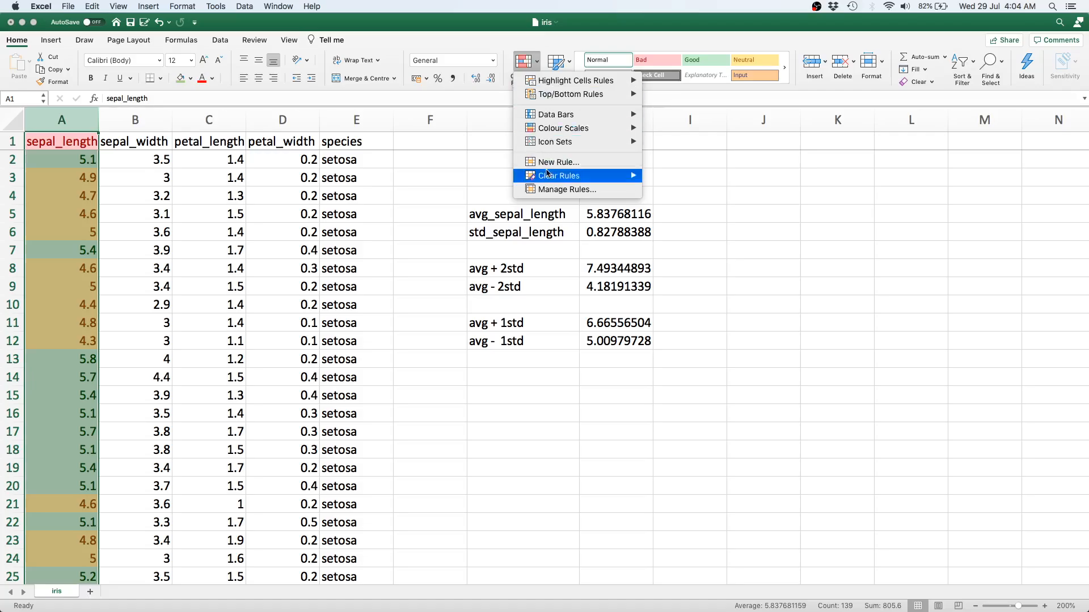
mouse_move(547, 176)
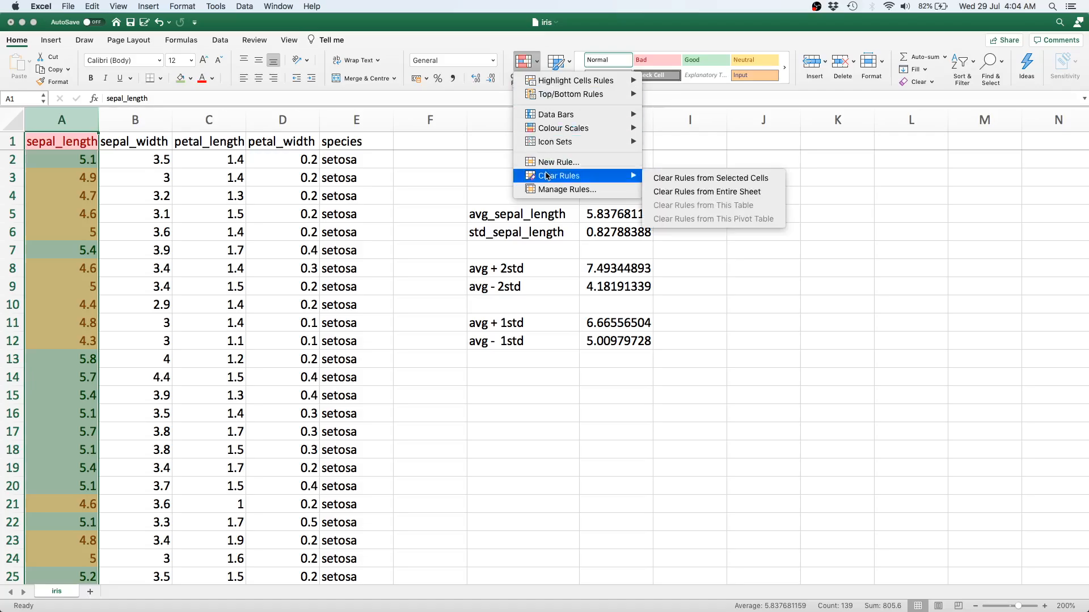
click(714, 180)
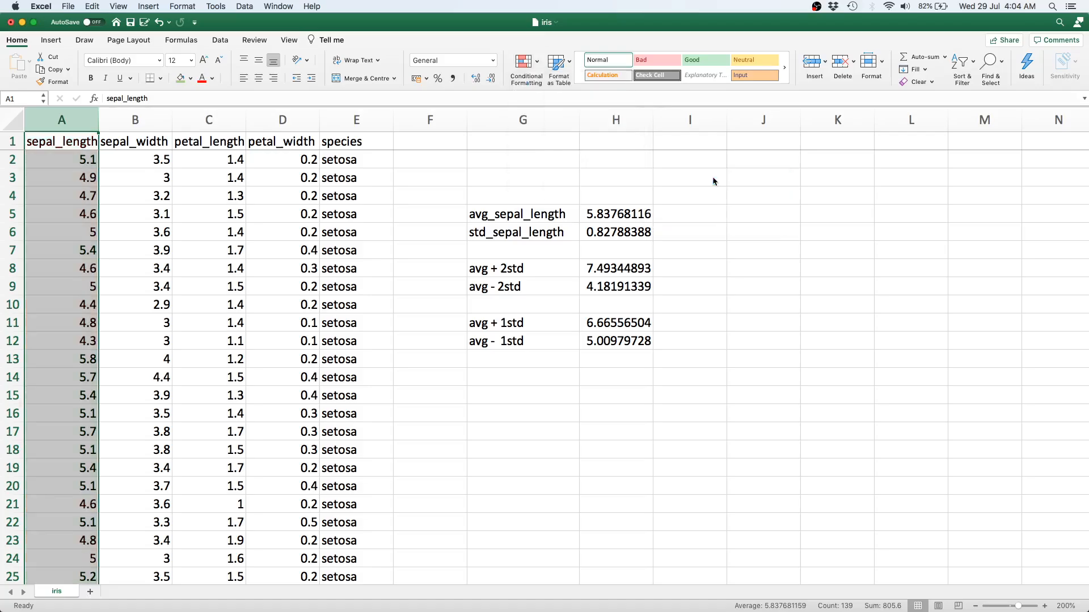
click(206, 221)
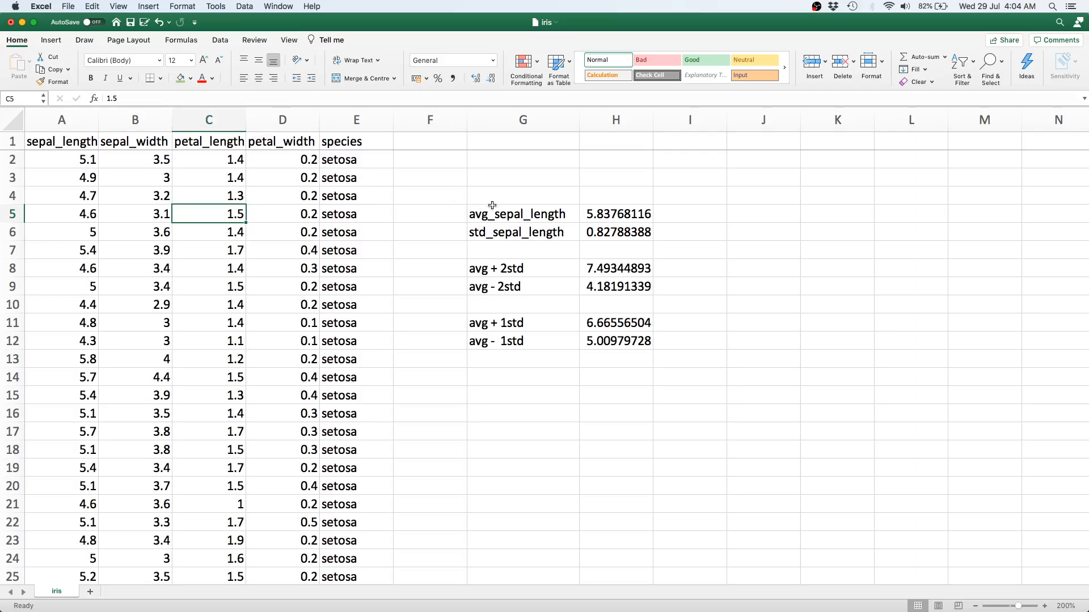
Apply a Top 10% conditional formatting rule with light red fill and dark red text to the sepal_width column.
click(535, 72)
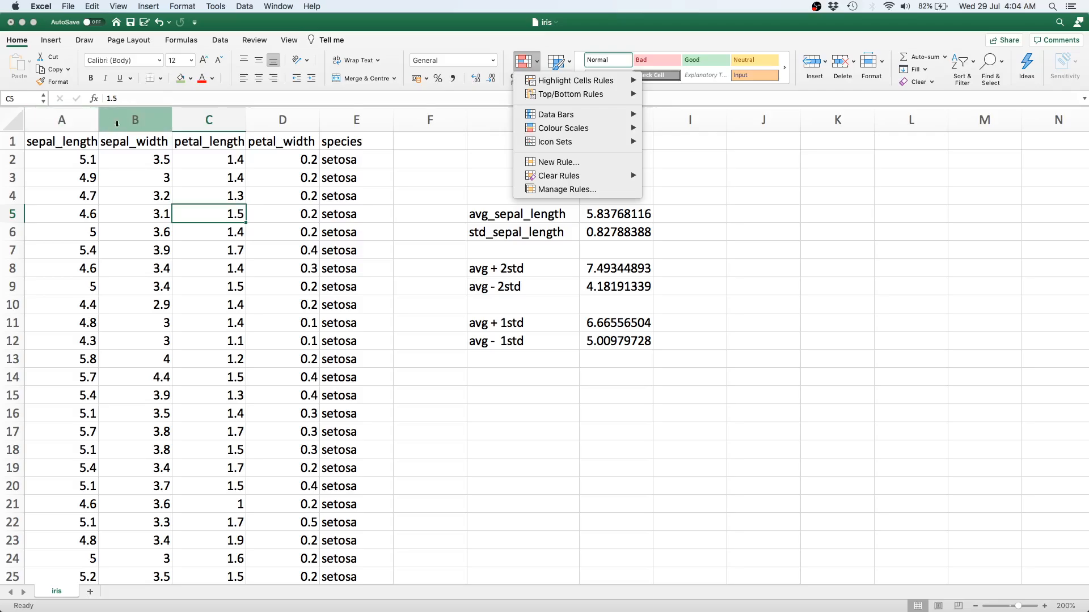
click(117, 123)
click(117, 123)
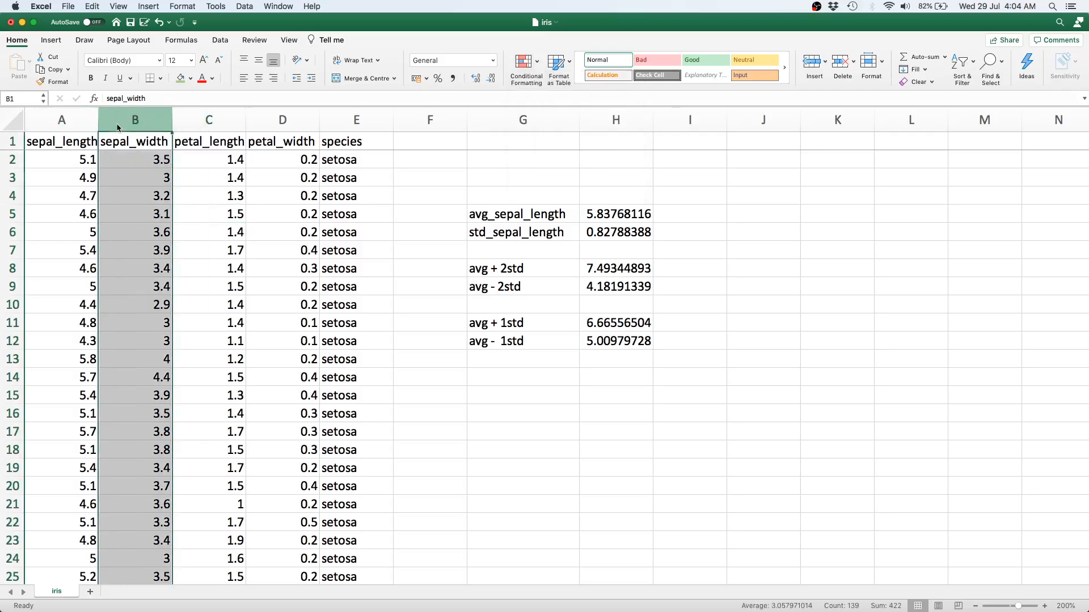
click(539, 66)
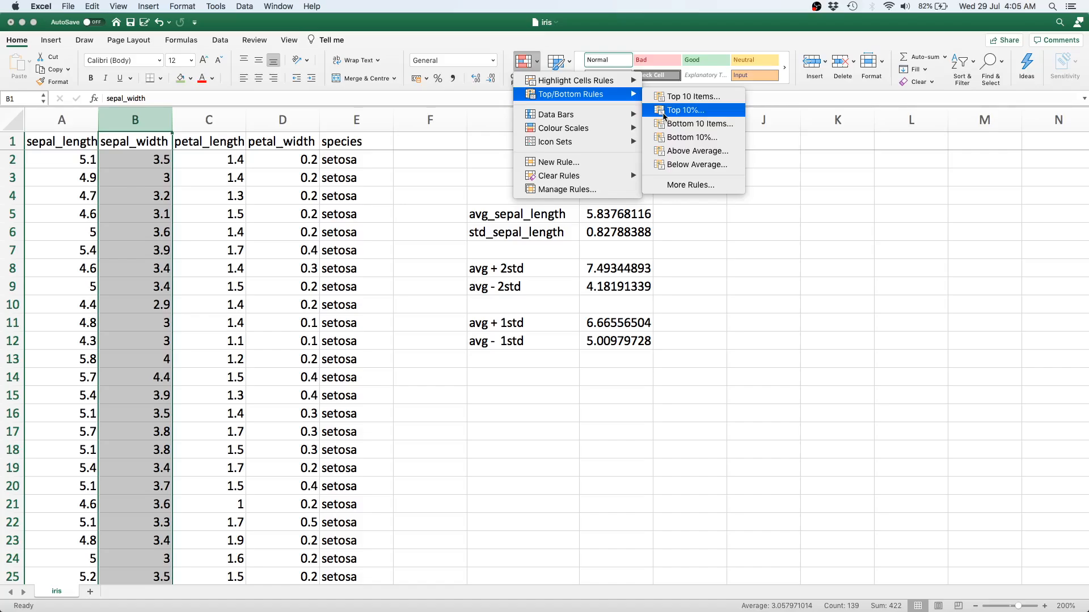
click(664, 111)
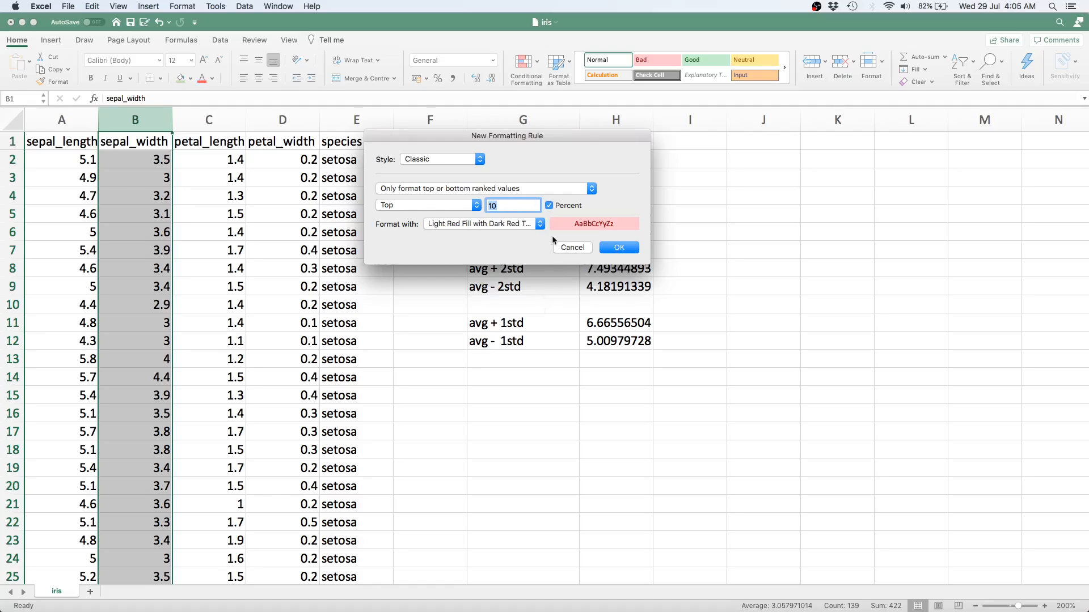
click(618, 248)
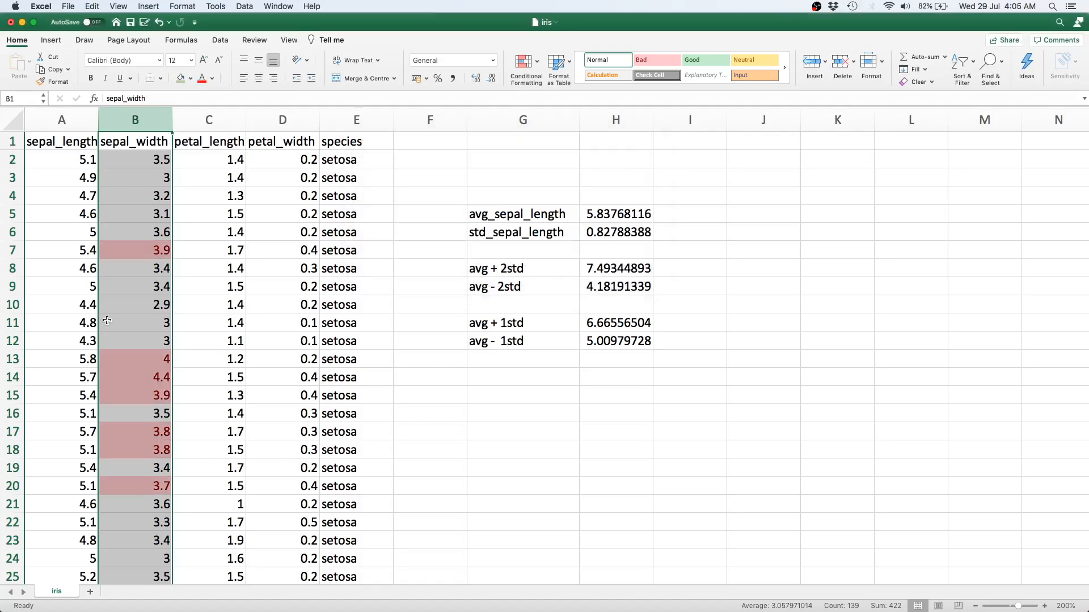
Add a Bottom 10% rule with light red fill and dark red text to sepal_width and look through the highlighted rows.
click(540, 72)
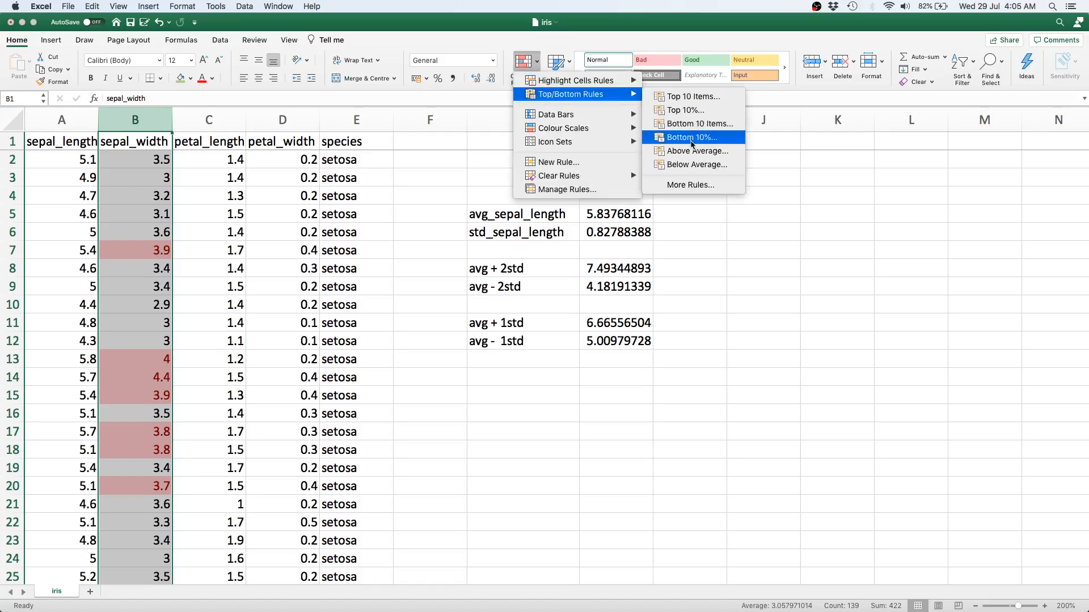
click(691, 141)
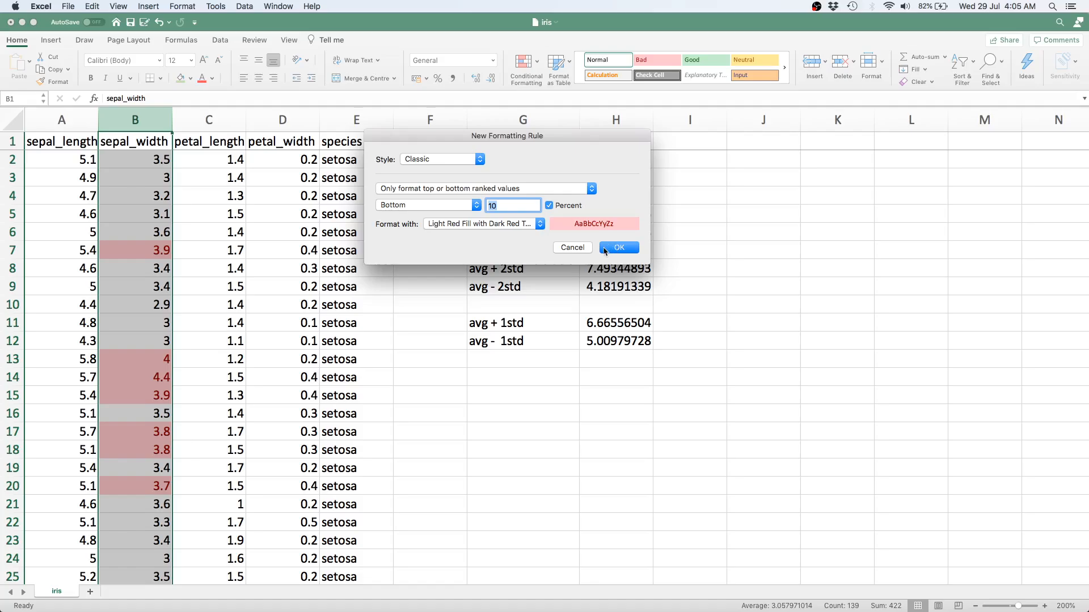
click(618, 248)
scroll(134, 344, down, 10)
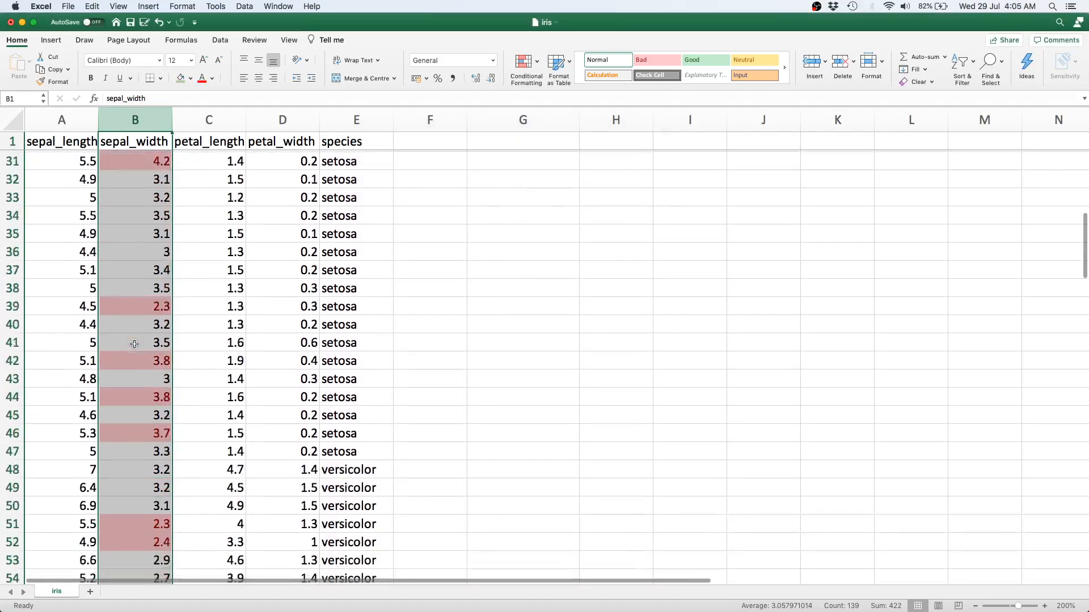
scroll(135, 344, down, 20)
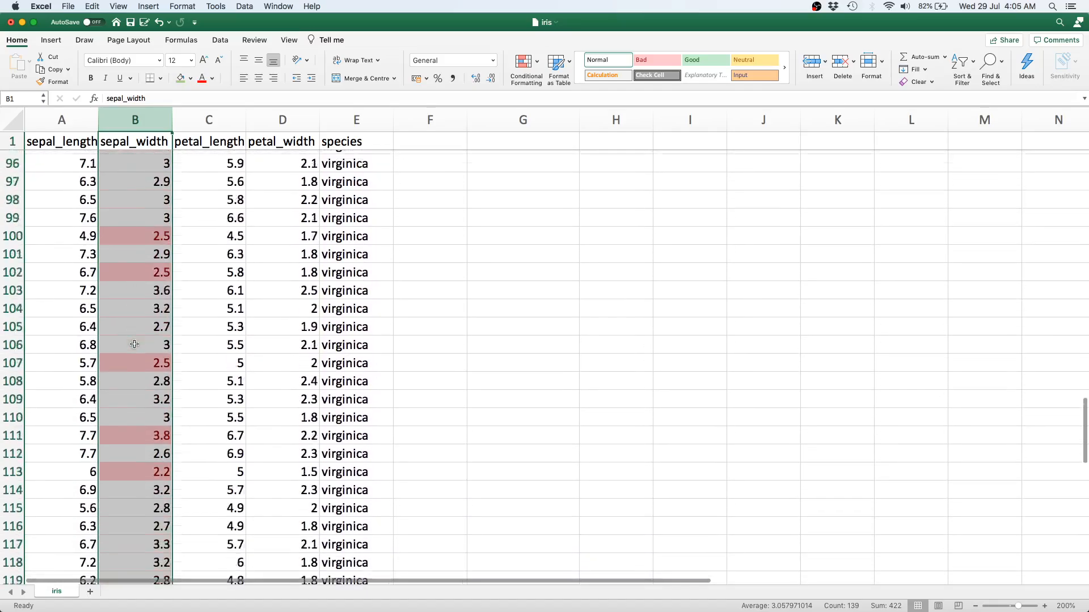
scroll(134, 344, down, 10)
scroll(135, 344, up, 12)
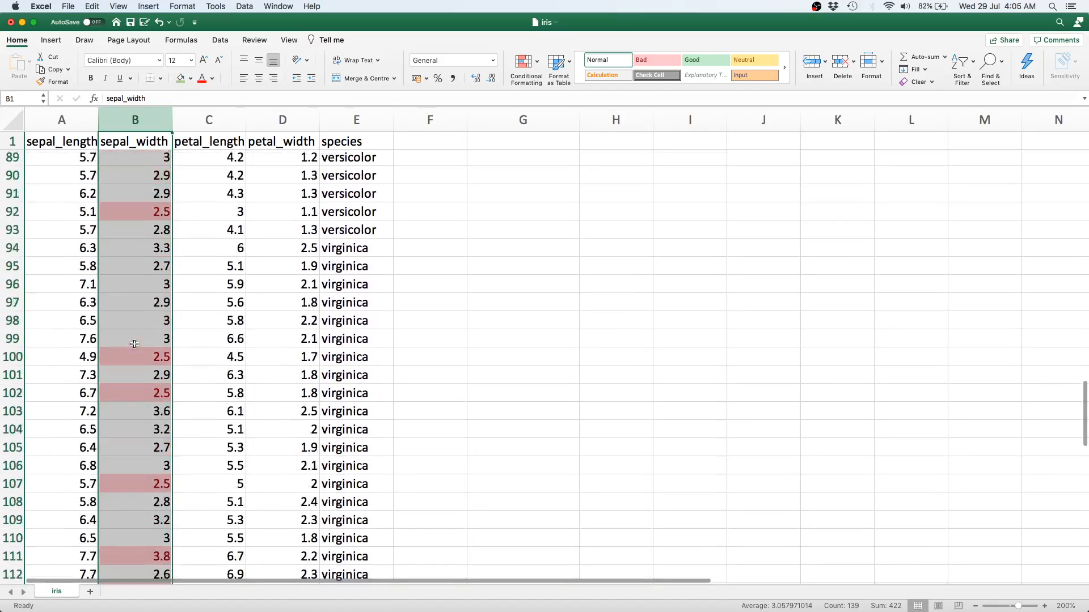
scroll(134, 344, up, 20)
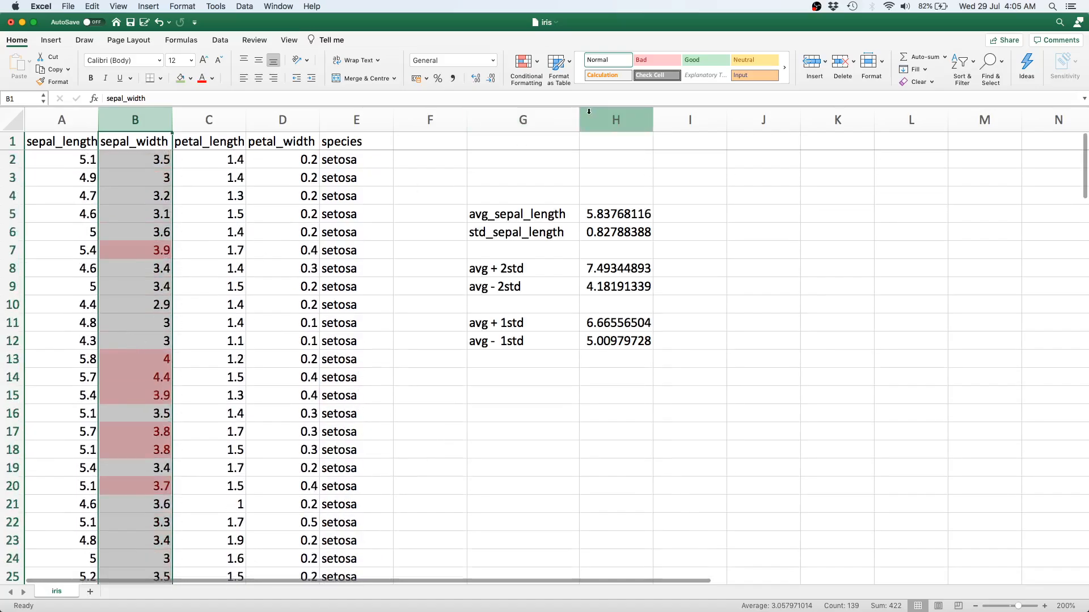
Add an Above Average rule with green fill and dark green text to sepal_width, and deselect the column.
click(530, 60)
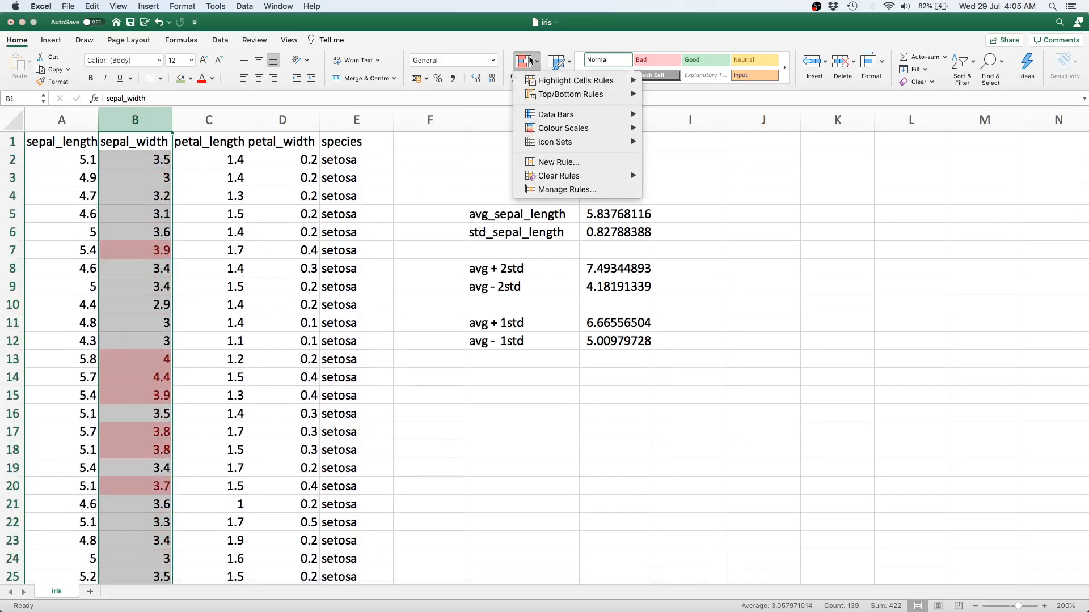
mouse_move(570, 94)
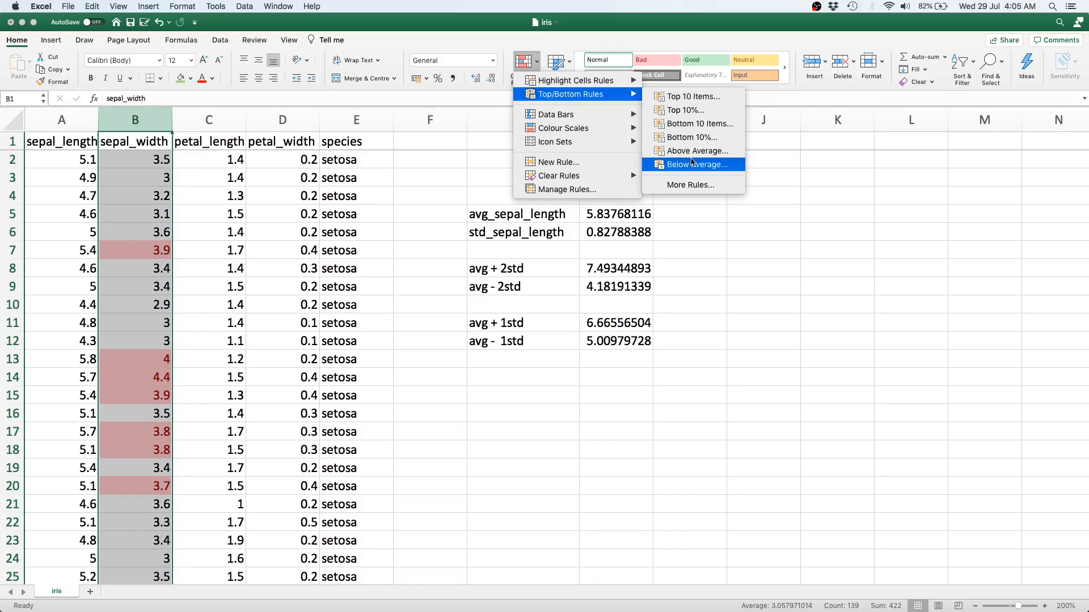
click(693, 156)
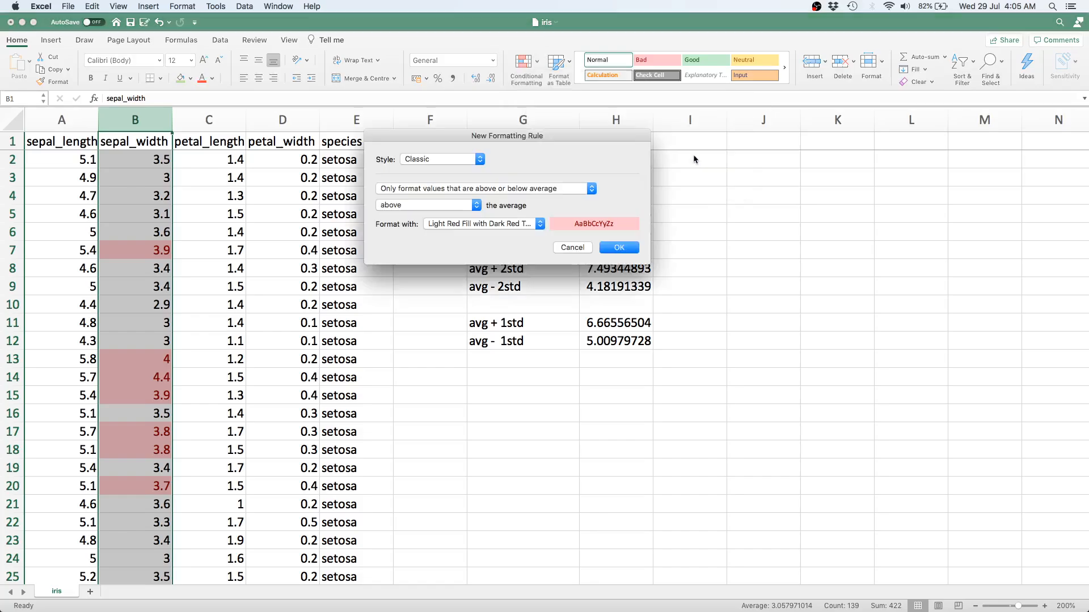
click(470, 220)
click(470, 245)
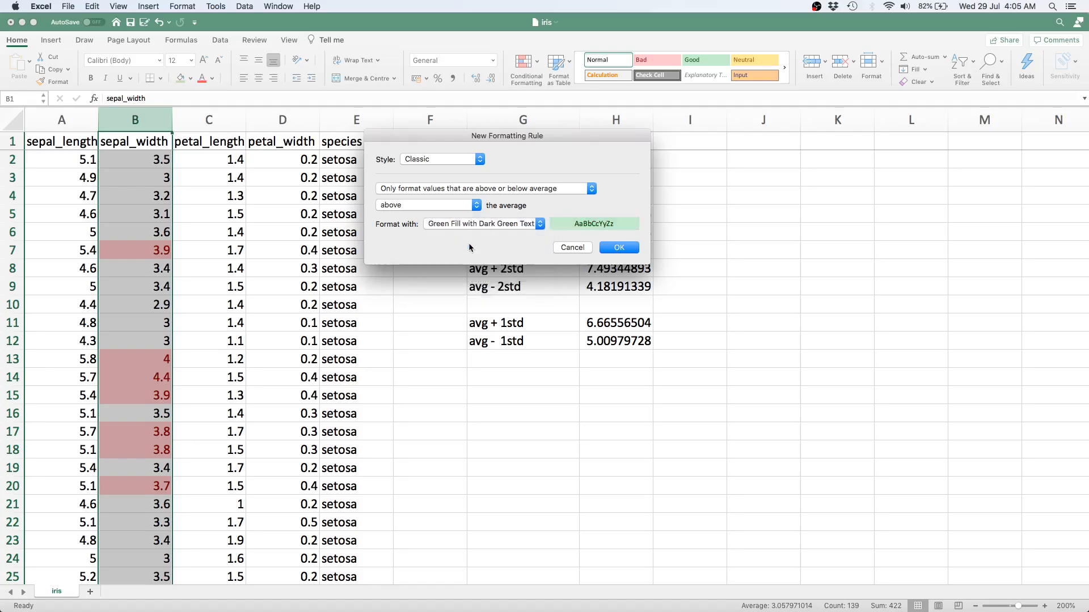
click(623, 248)
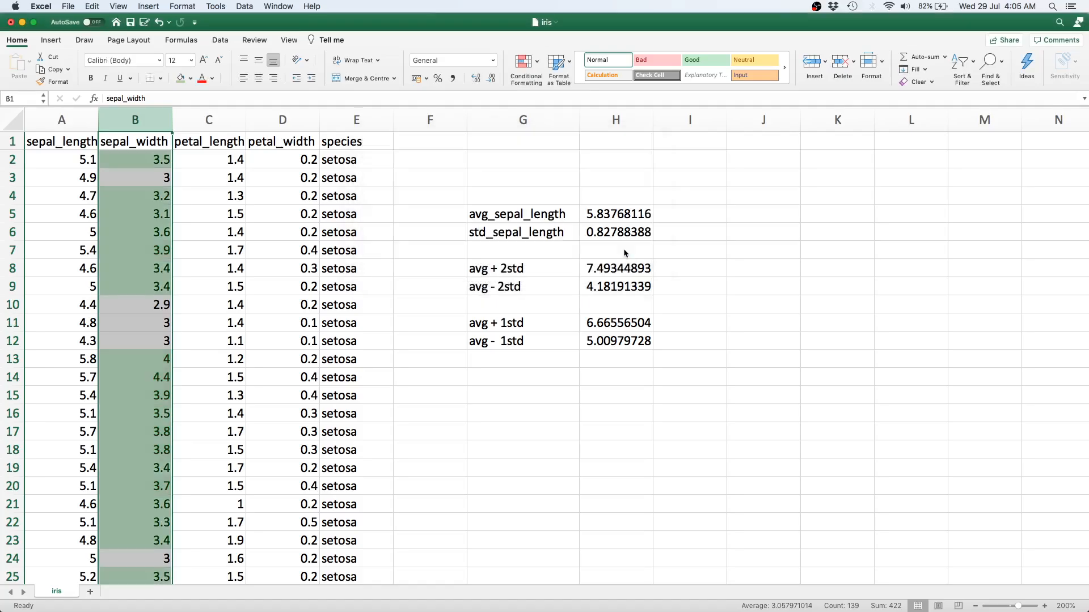
click(156, 254)
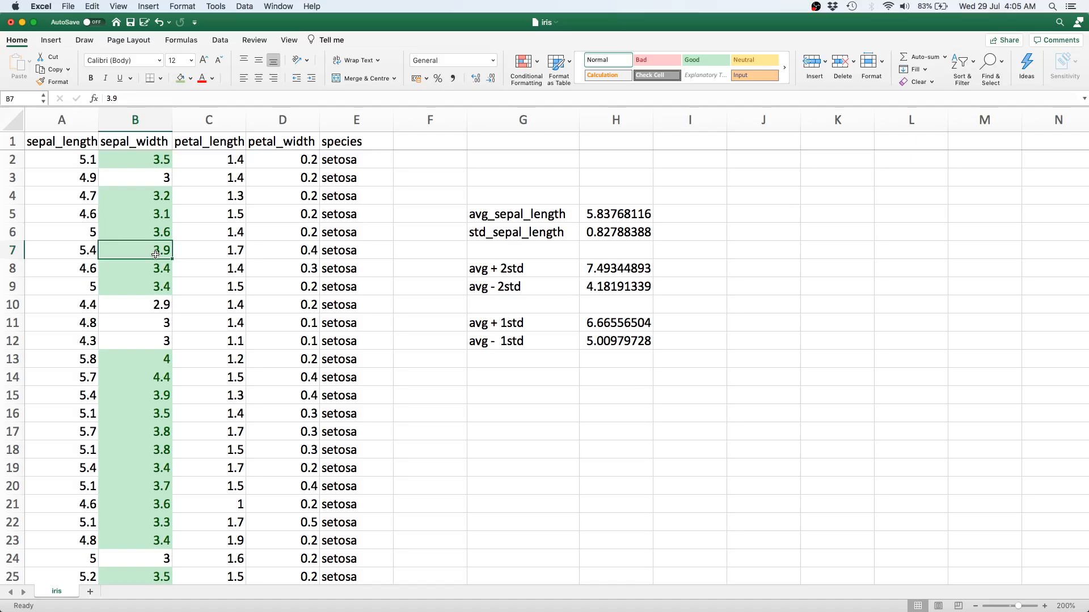
Reorder the sepal_width formatting rules so Above Average comes last, below Bottom 10% and Top 10%, and check the recolored cells.
click(139, 119)
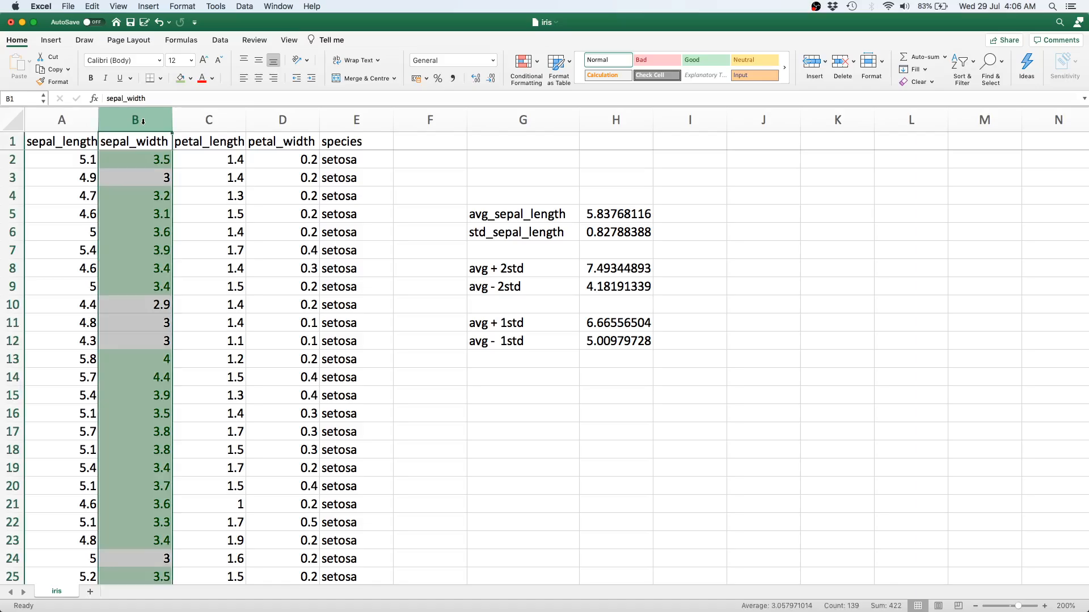
click(523, 62)
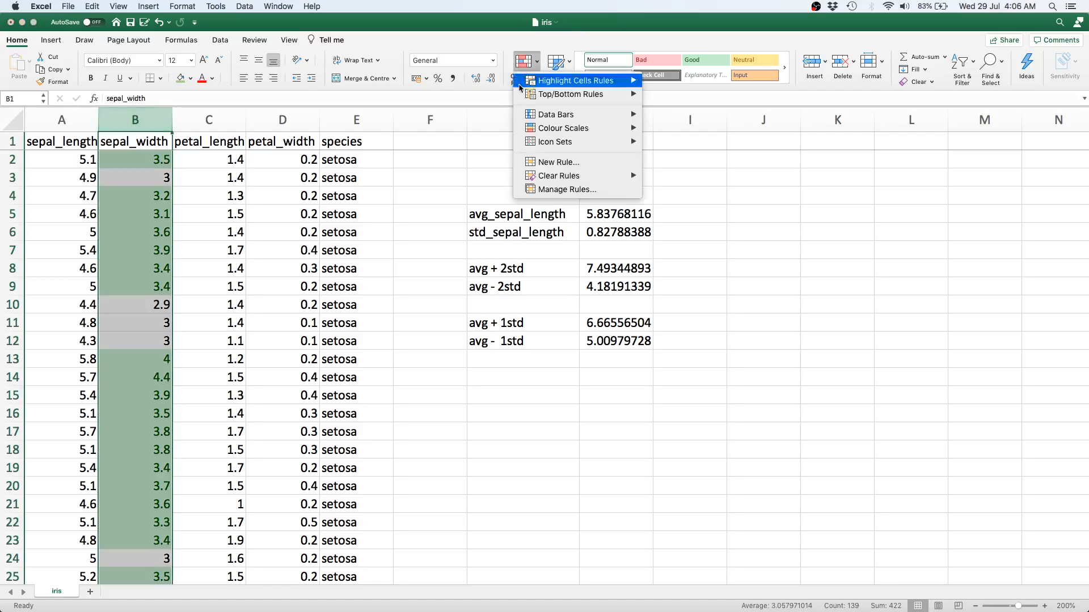
click(572, 195)
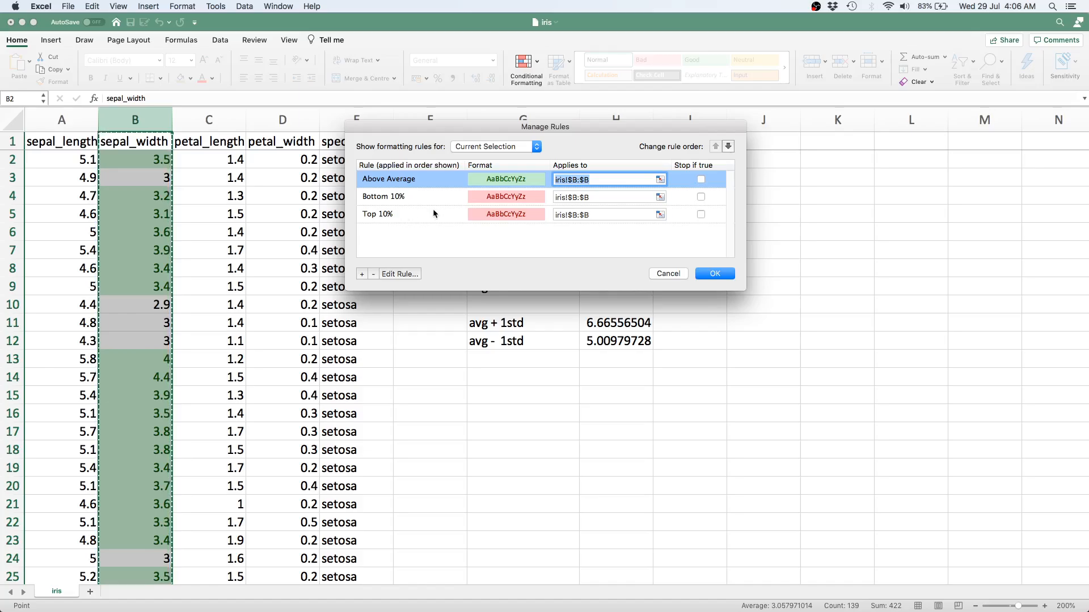
click(729, 147)
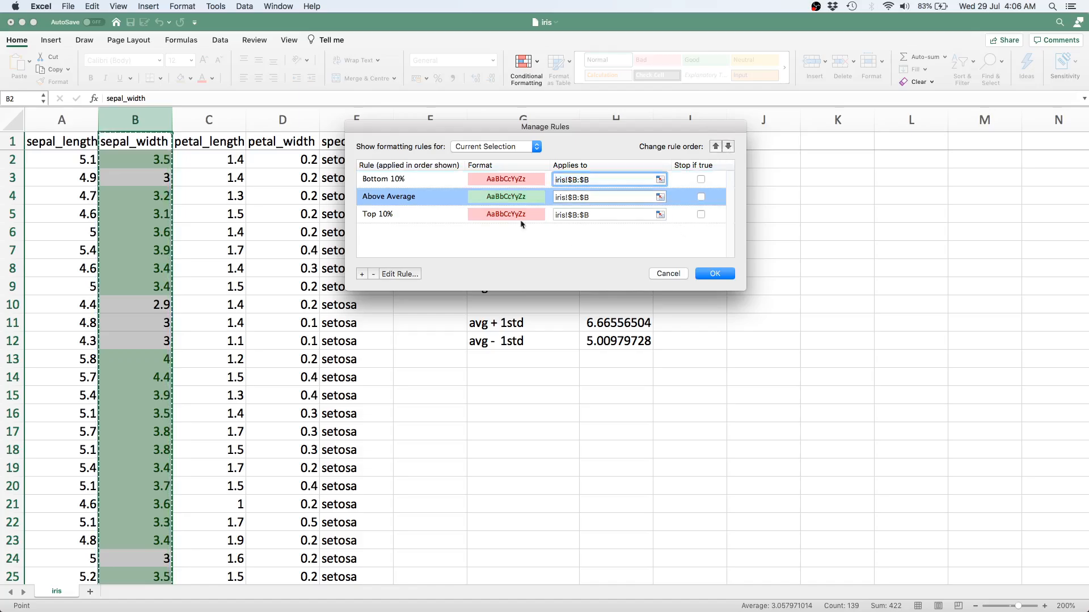
click(728, 147)
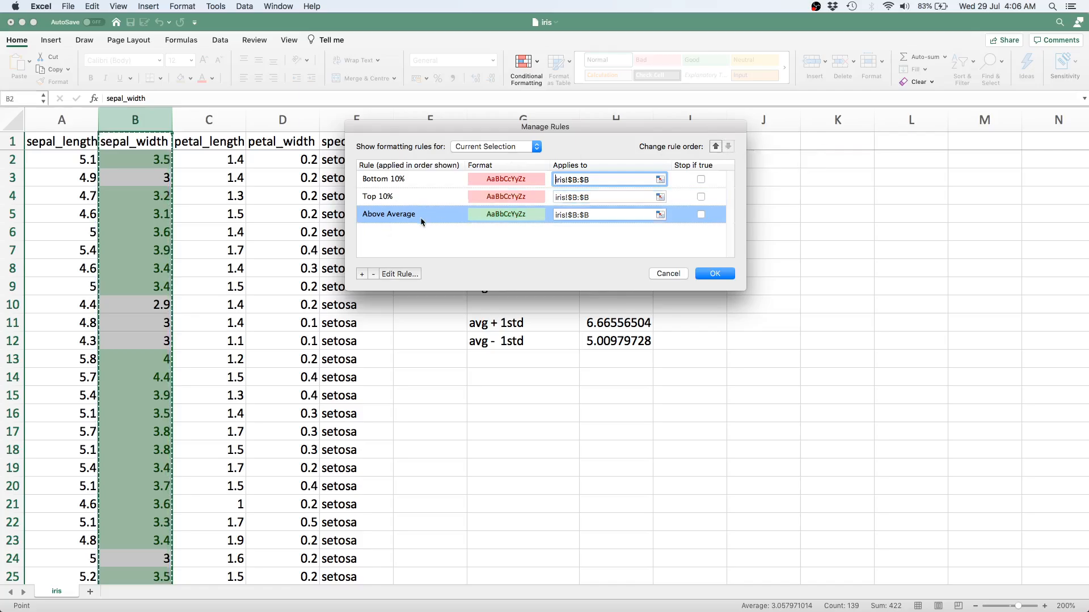
click(724, 278)
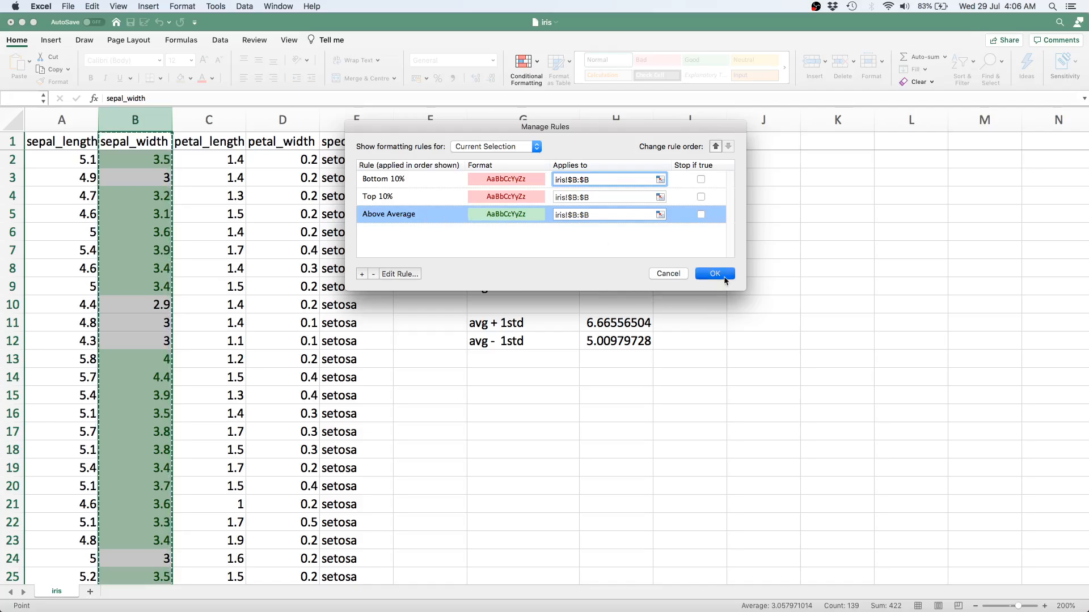
click(131, 323)
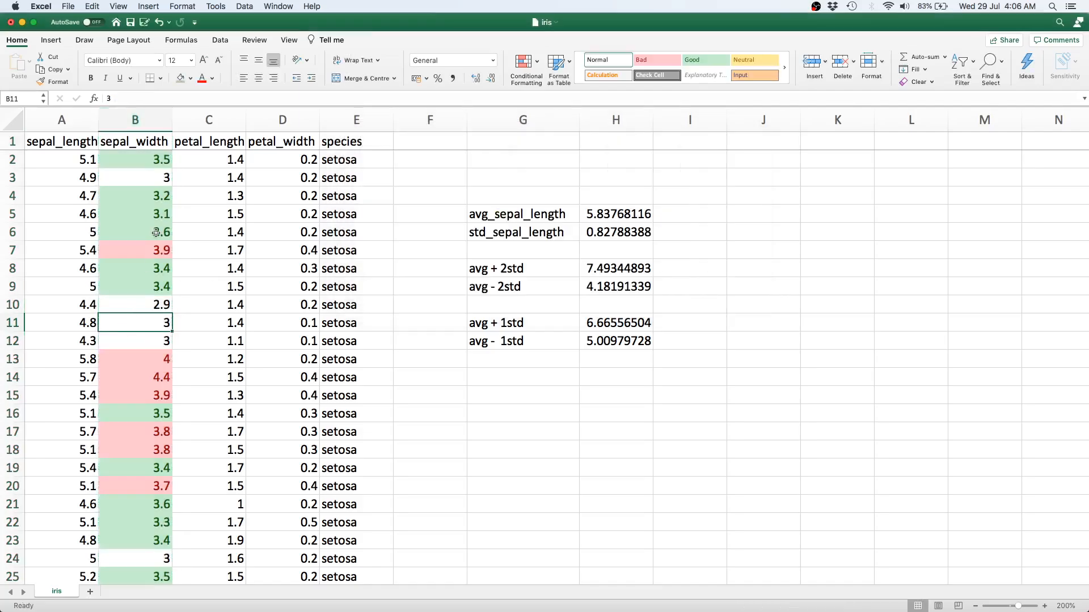
click(148, 250)
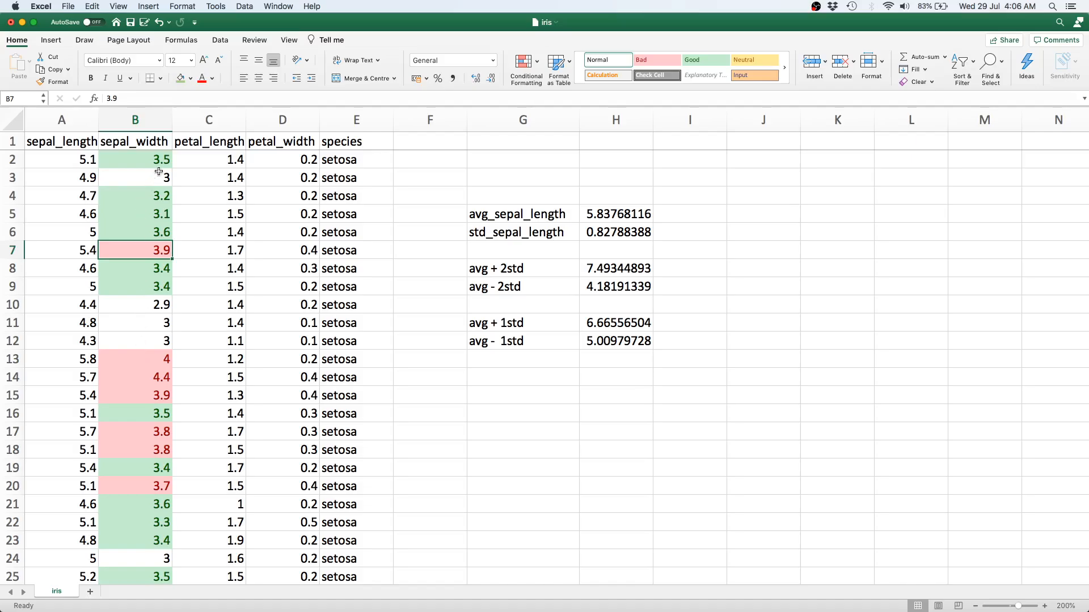
Review the order of the conditional formatting rules on the sepal_width column and close the list without changes.
click(150, 119)
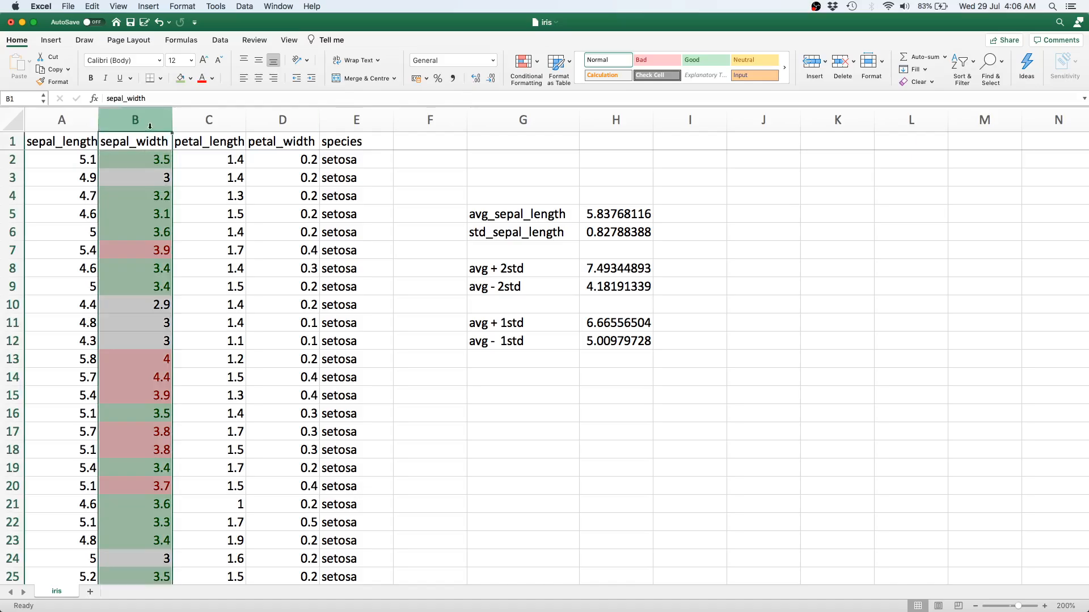
click(525, 63)
click(566, 190)
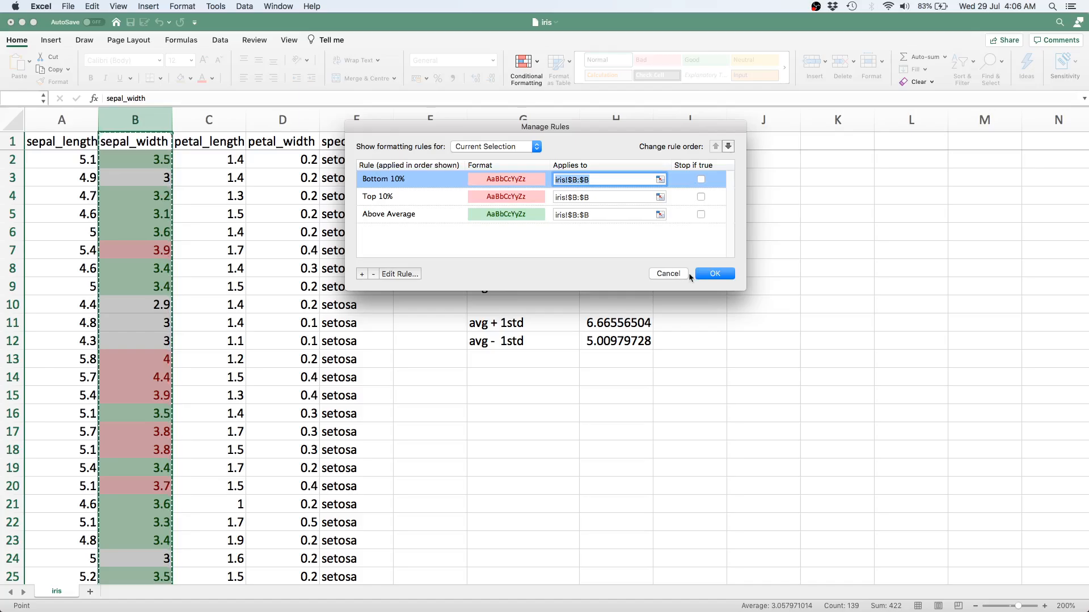
click(668, 273)
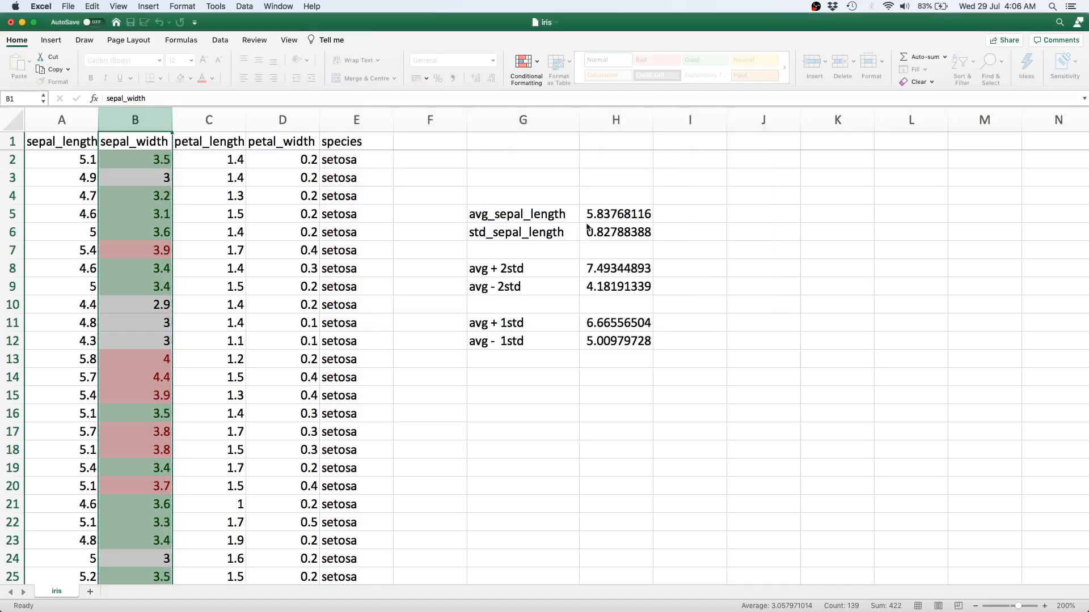
Add a Below Average rule with yellow fill and dark yellow text to sepal_width and look through the recolored rows.
click(521, 66)
mouse_move(533, 94)
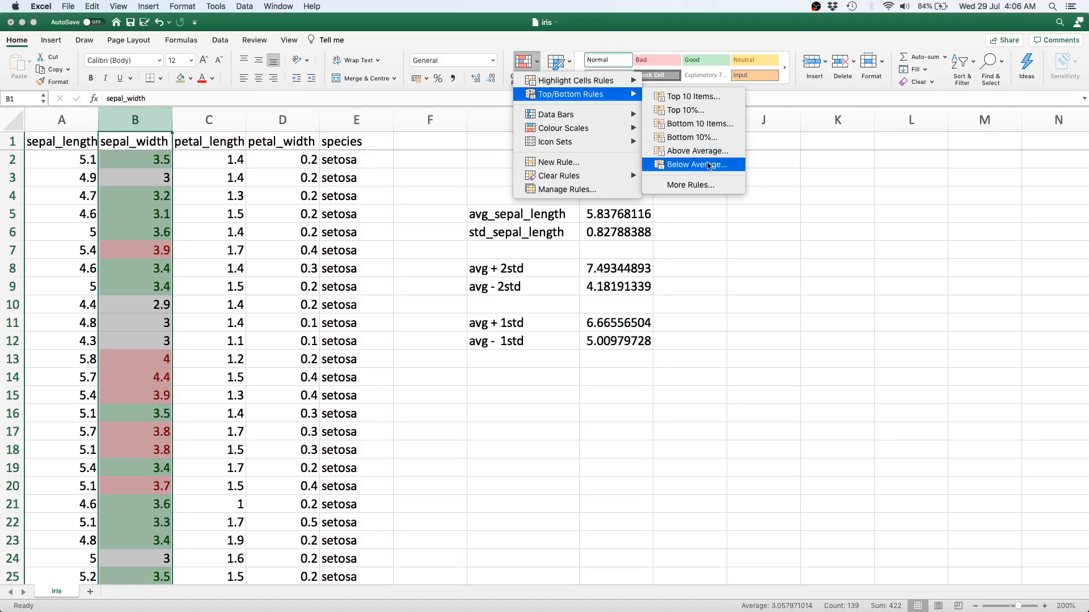
click(708, 165)
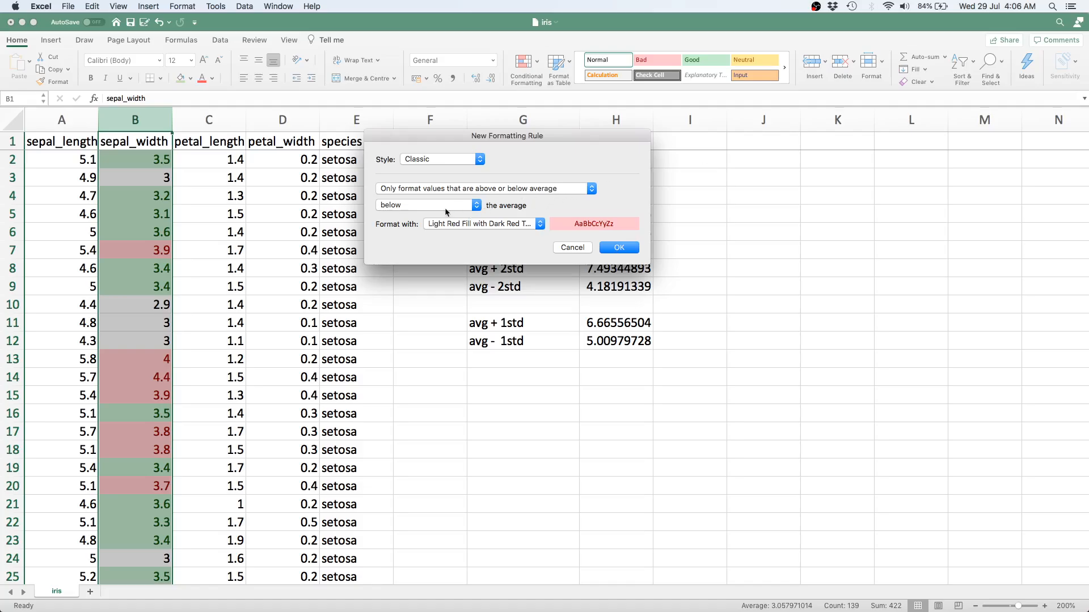
click(481, 226)
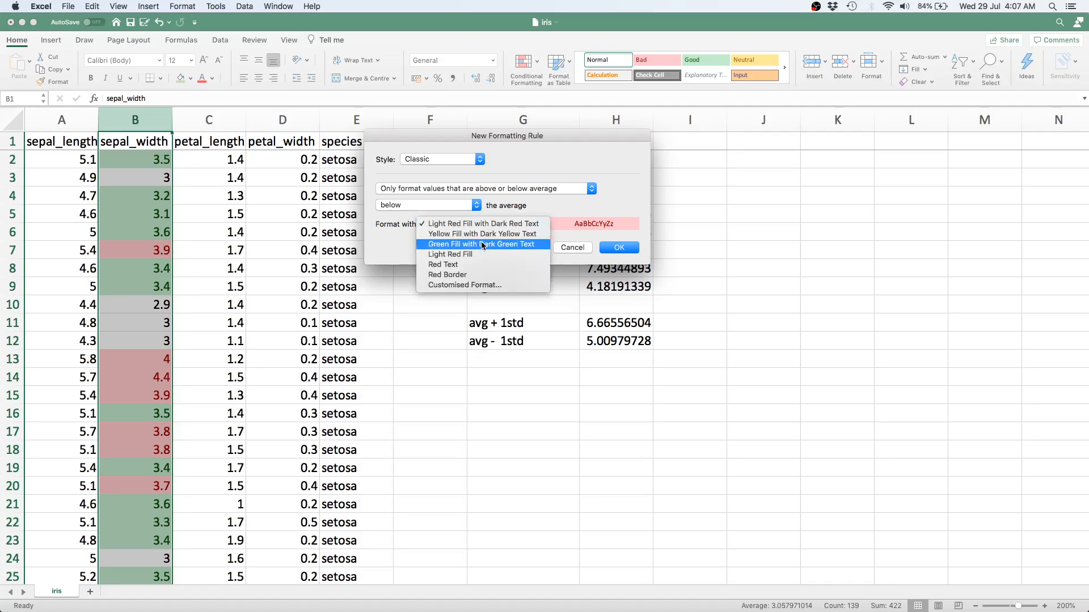
click(481, 234)
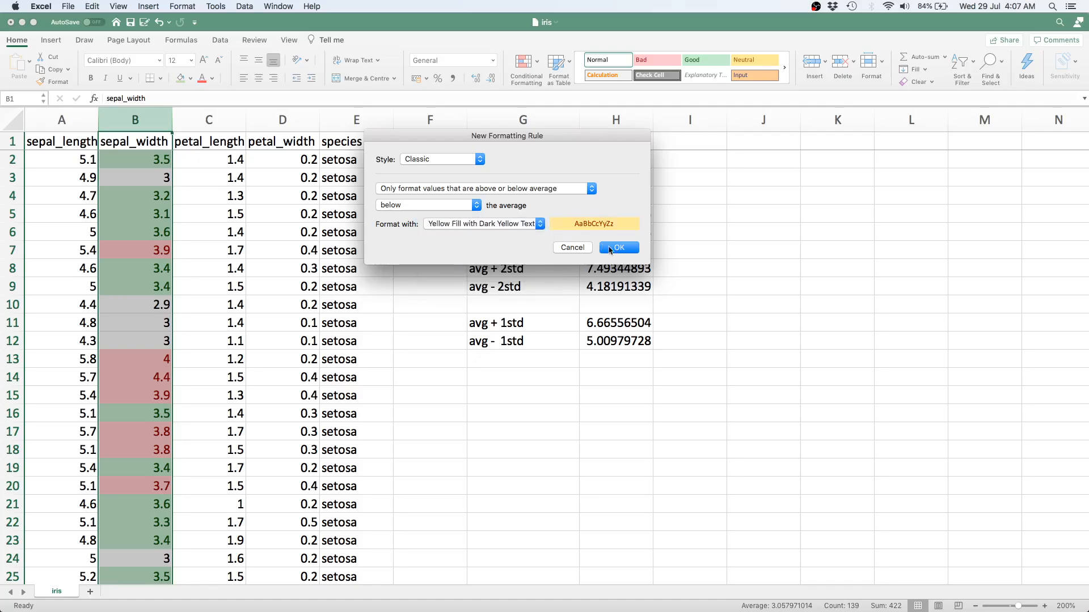
click(619, 248)
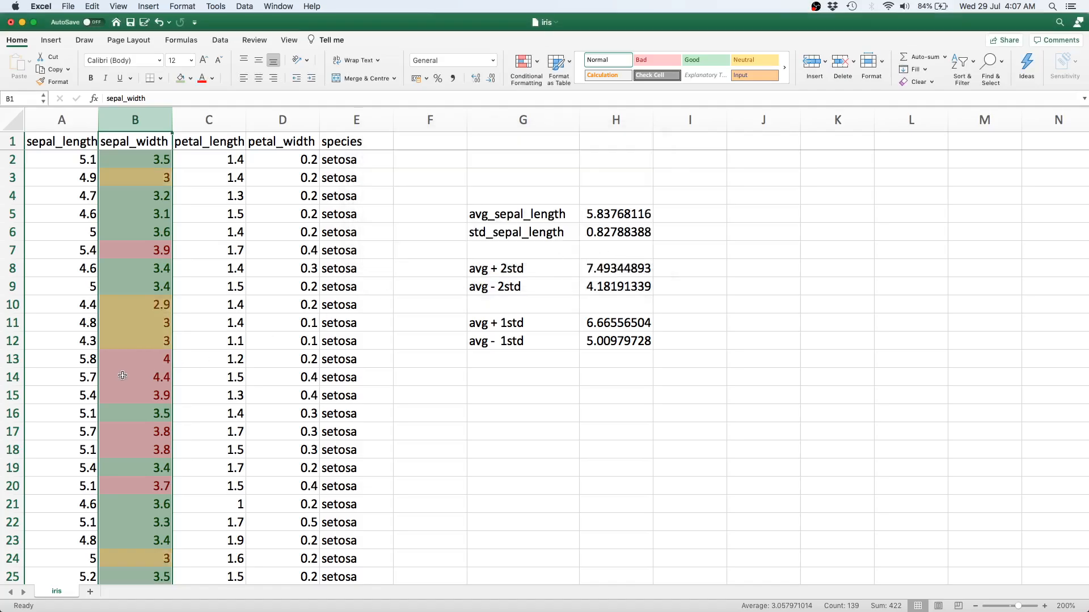
scroll(124, 375, down, 2)
scroll(124, 374, down, 19)
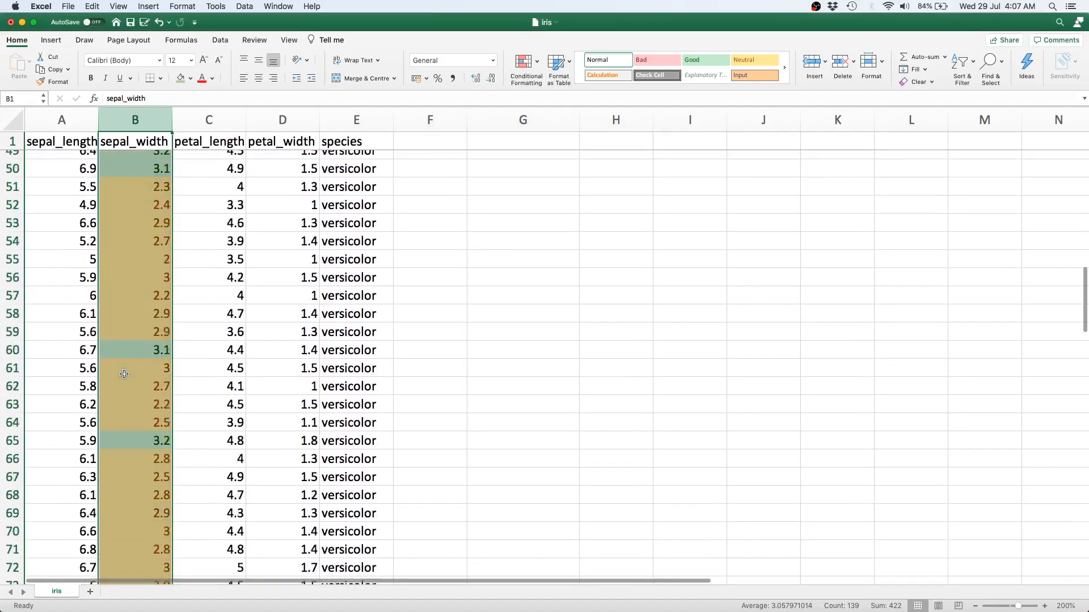
scroll(124, 375, down, 20)
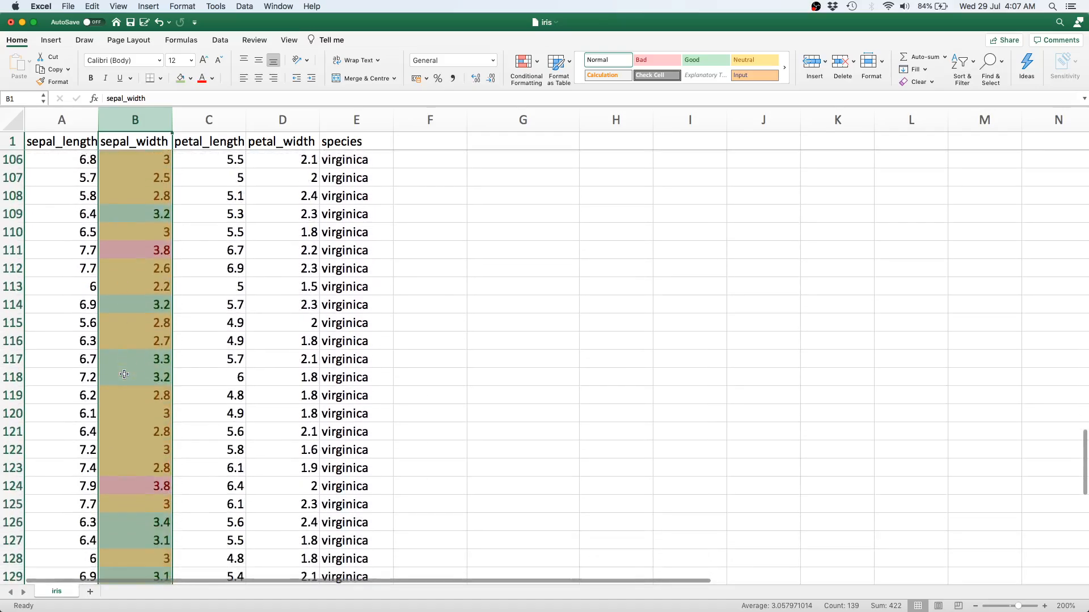
Deselect the sepal_width column and examine how its cells are colored in the virginica rows.
scroll(124, 374, down, 1)
click(219, 309)
scroll(219, 309, up, 2)
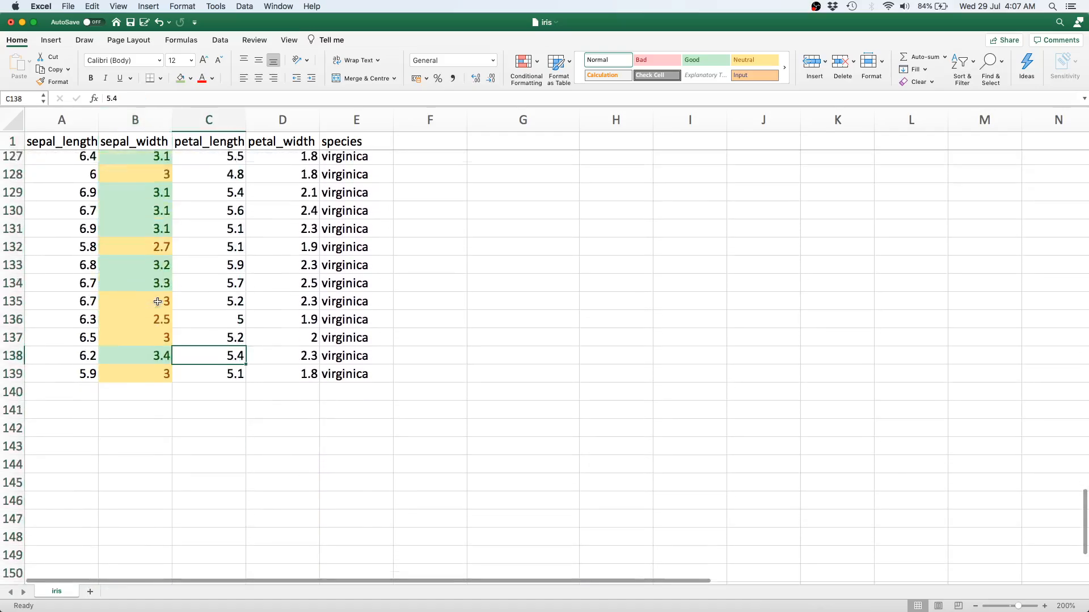
scroll(144, 362, up, 7)
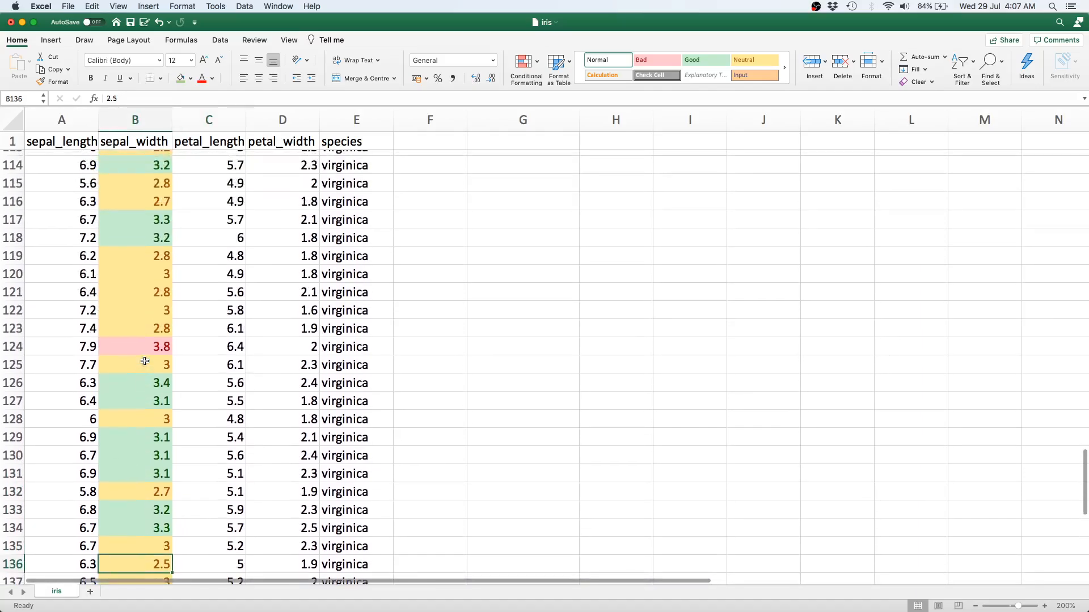
scroll(145, 361, up, 2)
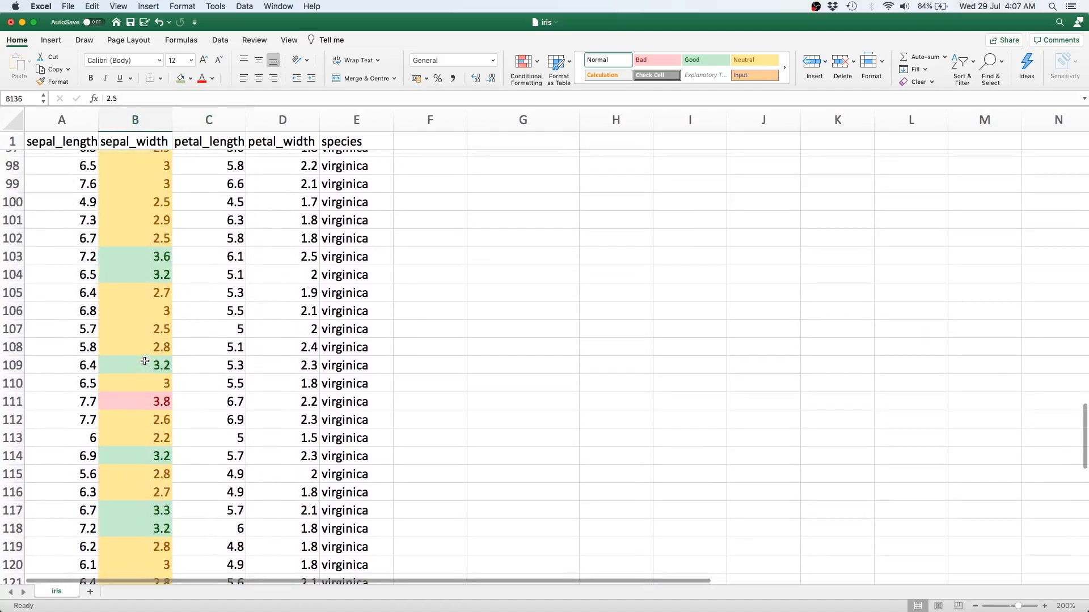
scroll(145, 361, up, 3)
scroll(144, 361, down, 2)
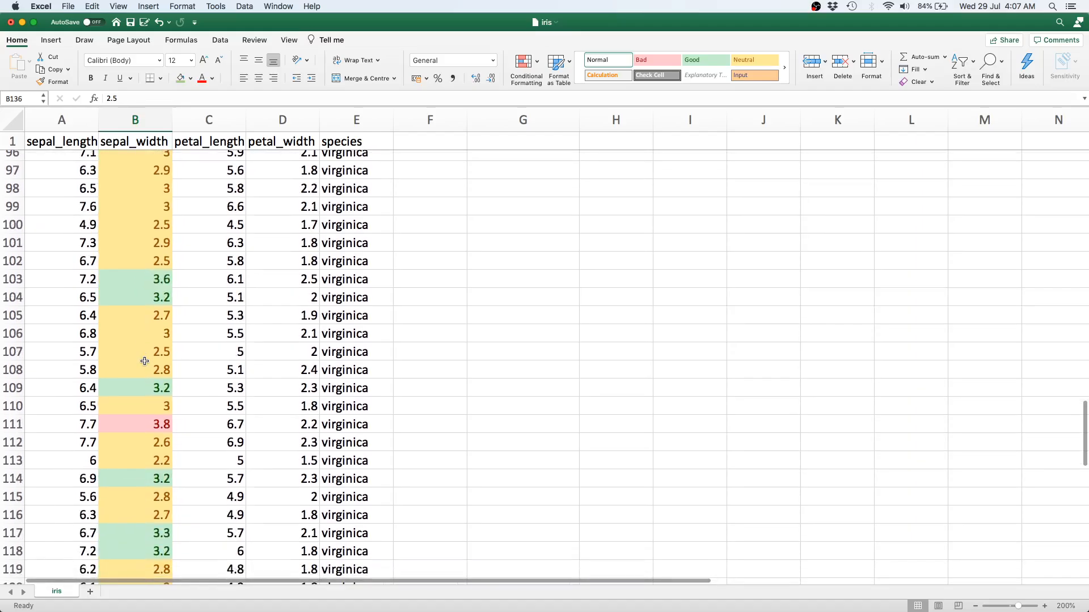
scroll(145, 361, up, 1)
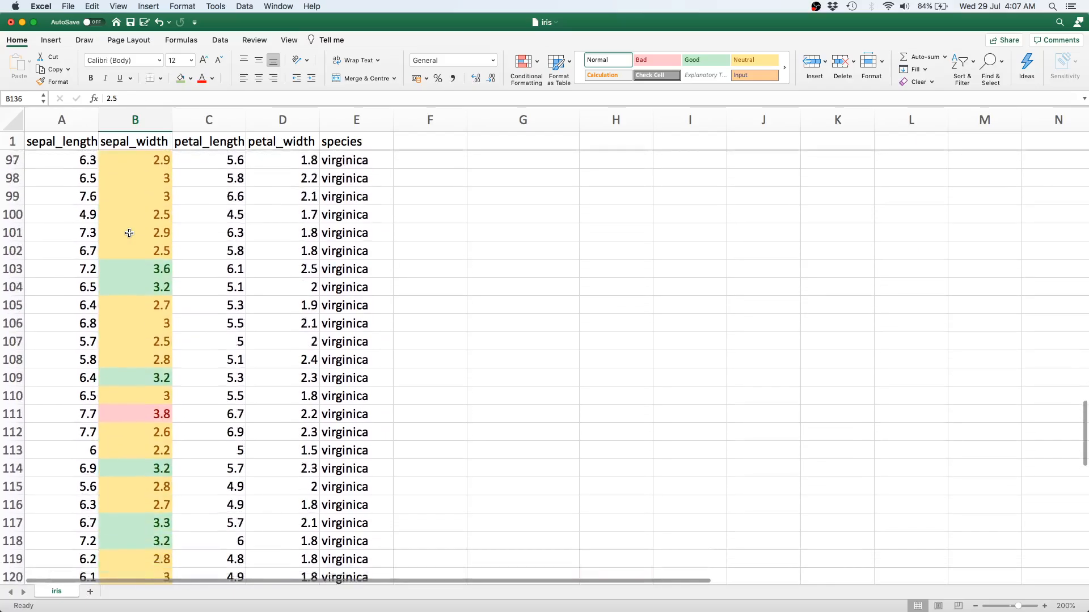
Examine the sepal_width colors in the versicolor rows and back through the setosa rows to the start of the data.
scroll(129, 234, up, 6)
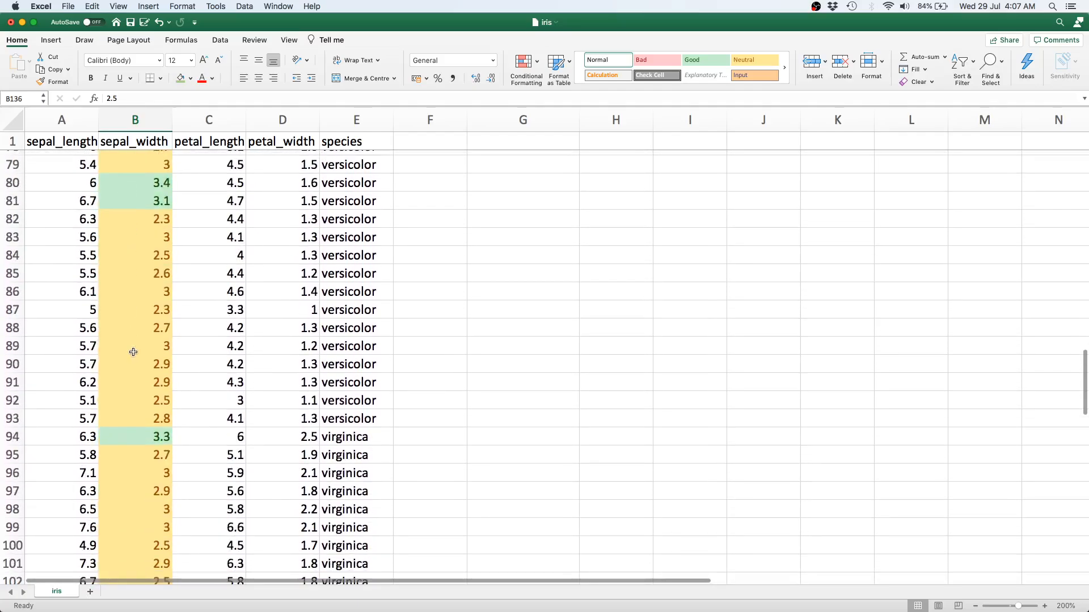
drag(134, 352, 163, 198)
click(150, 254)
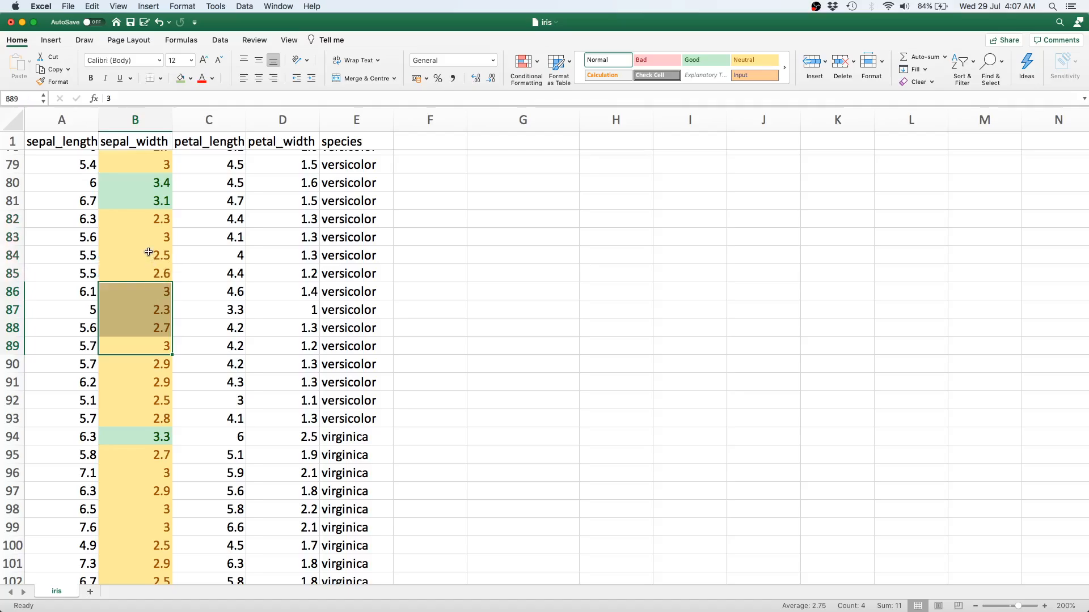
scroll(149, 252, up, 12)
scroll(149, 252, up, 9)
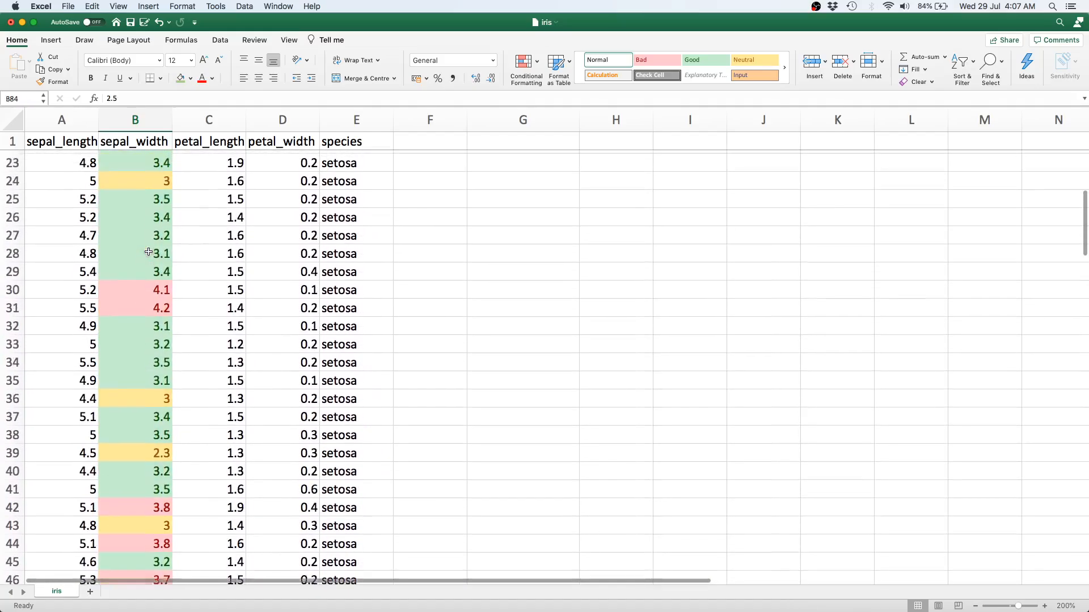
scroll(148, 252, up, 2)
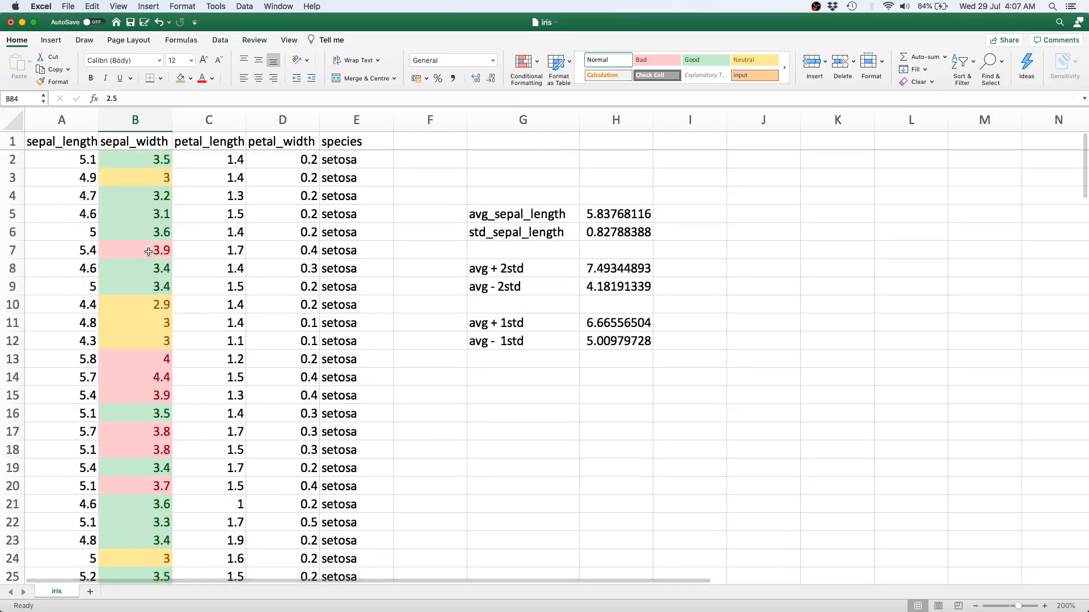
Compare the above average, below average and top 10% colors of sepal_width across the setosa, versicolor and virginica species.
scroll(148, 252, down, 12)
scroll(149, 251, down, 20)
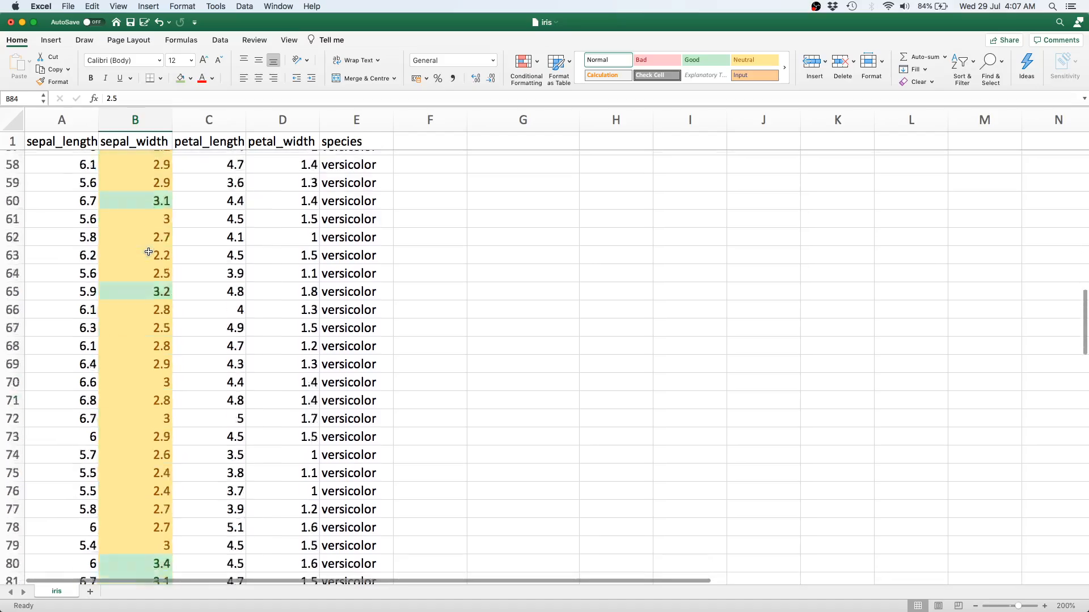
scroll(149, 252, up, 20)
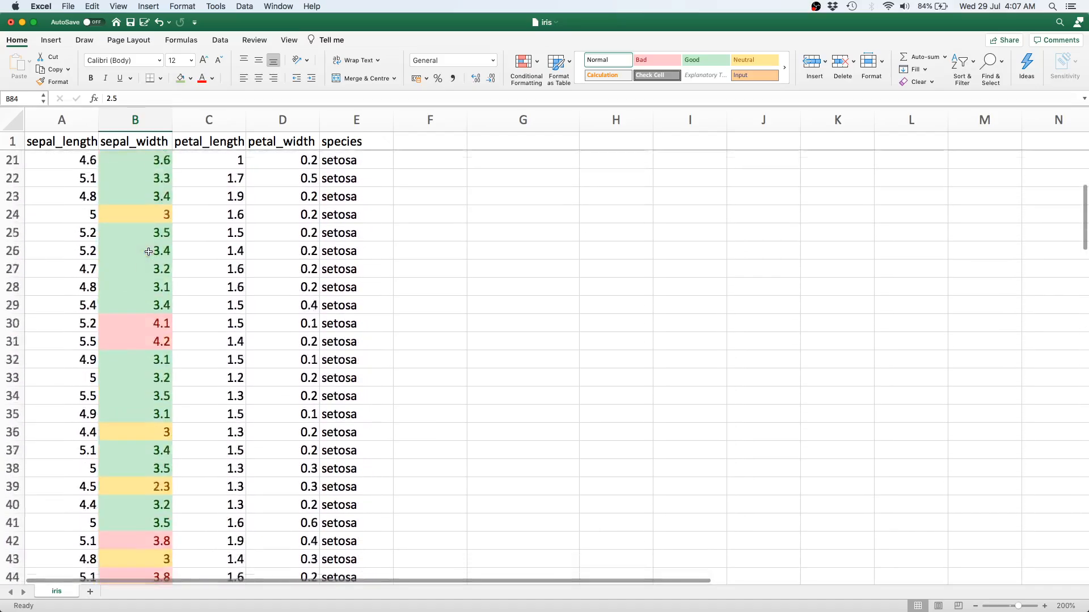
scroll(143, 270, up, 3)
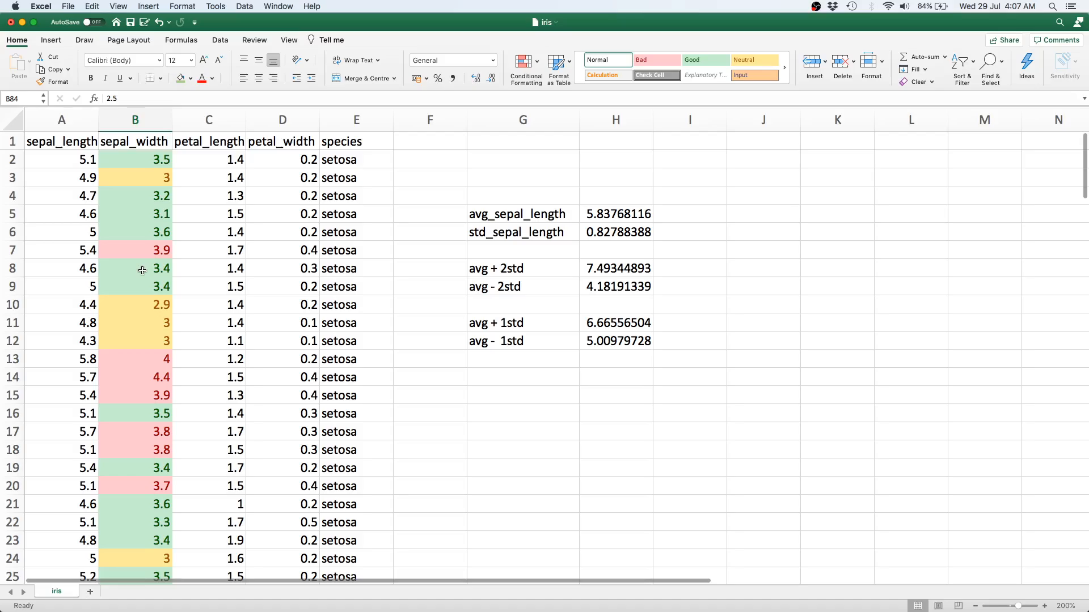
scroll(155, 238, down, 5)
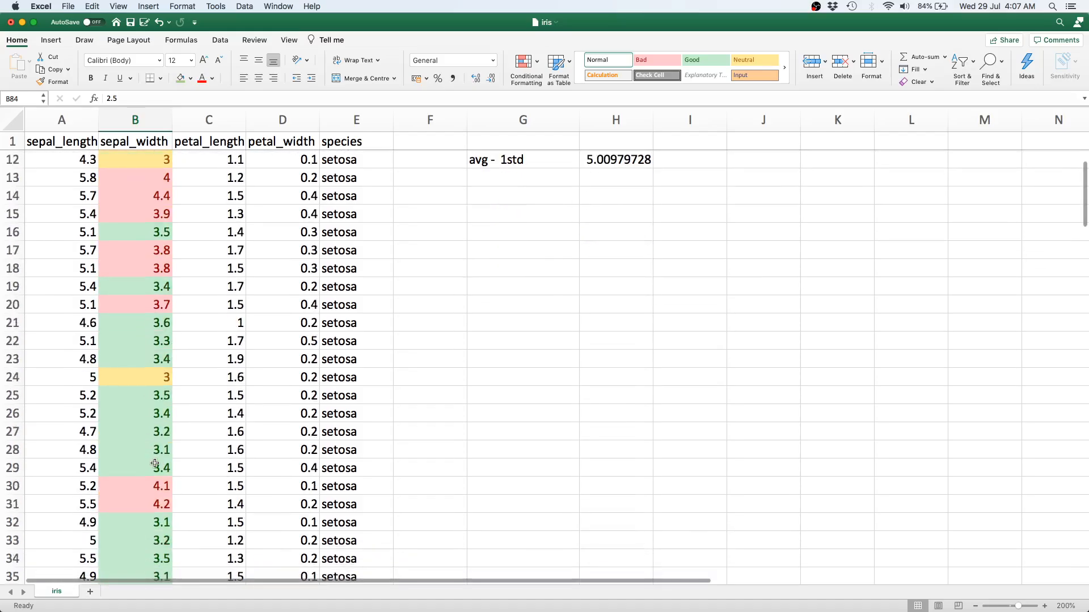
scroll(155, 464, up, 5)
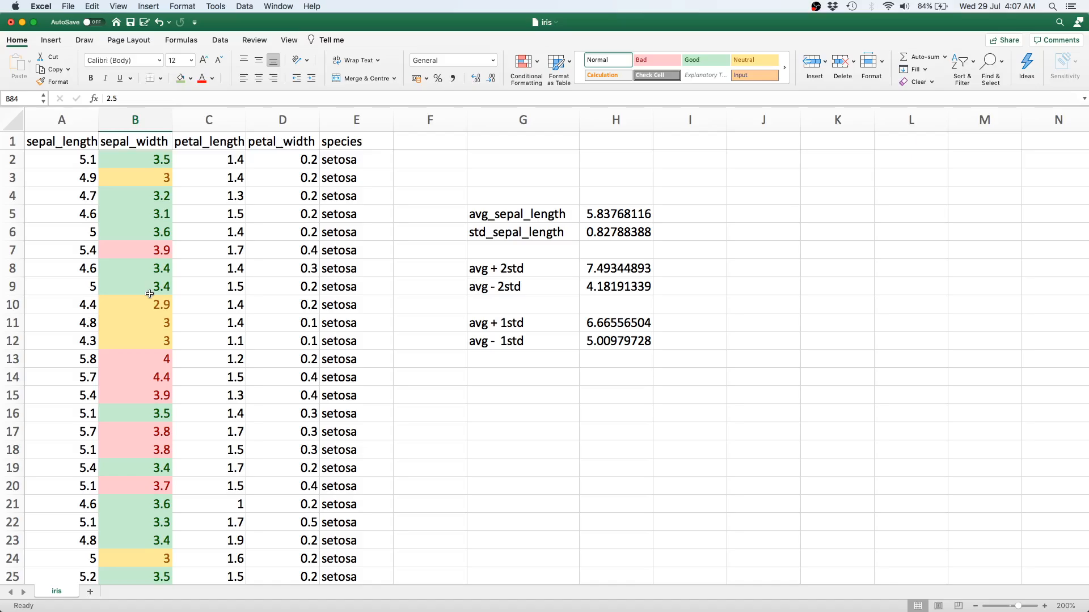
scroll(150, 293, down, 15)
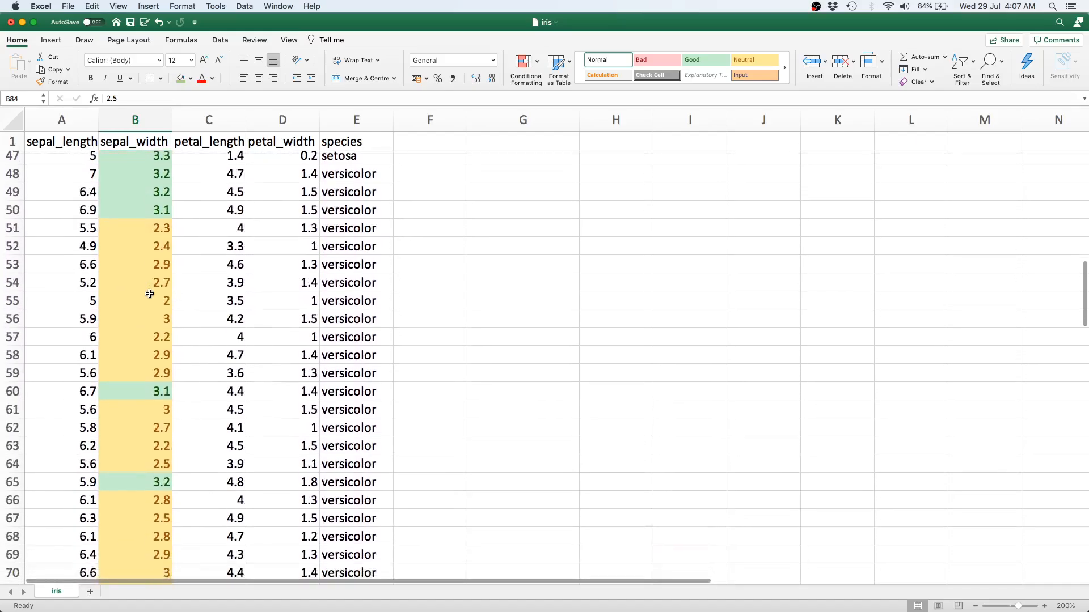
scroll(150, 293, down, 20)
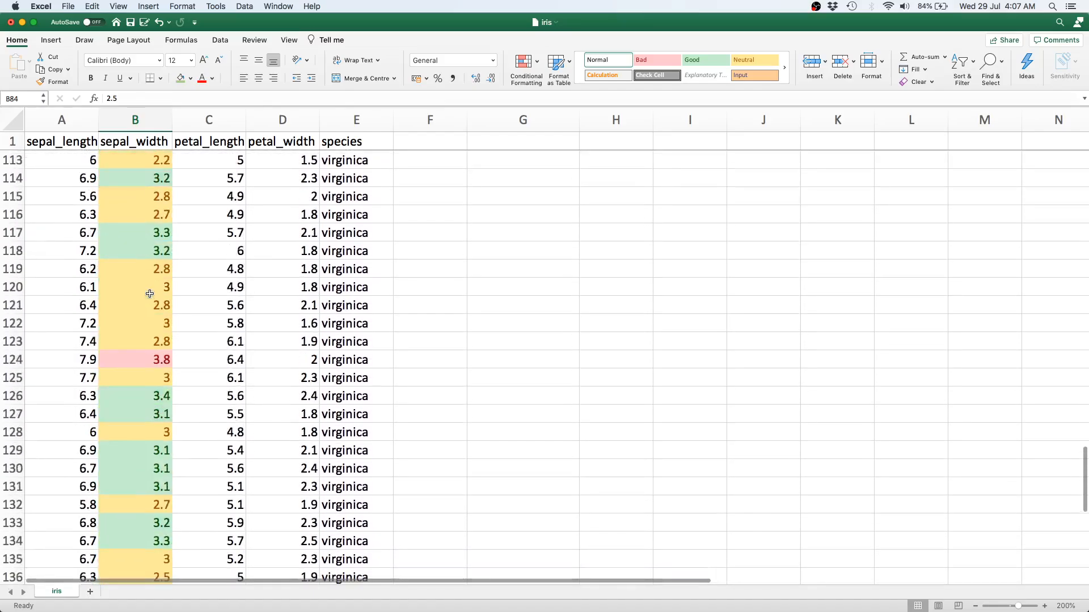
scroll(150, 293, up, 3)
scroll(150, 287, down, 6)
scroll(151, 276, up, 1)
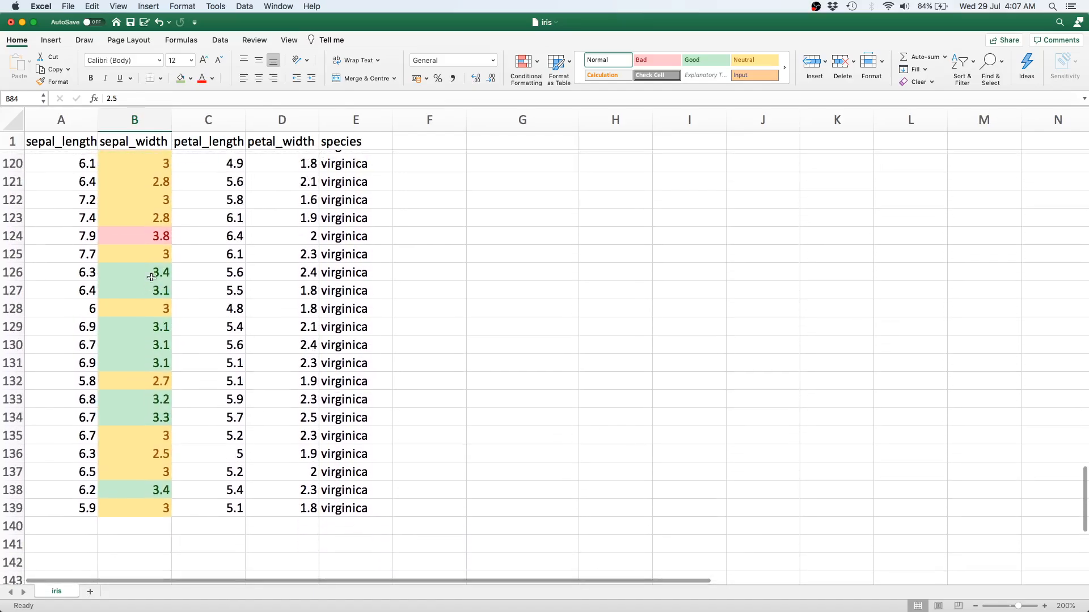
Review the color-coded sepal_width values and the available conditional formatting rule types.
scroll(151, 277, up, 2)
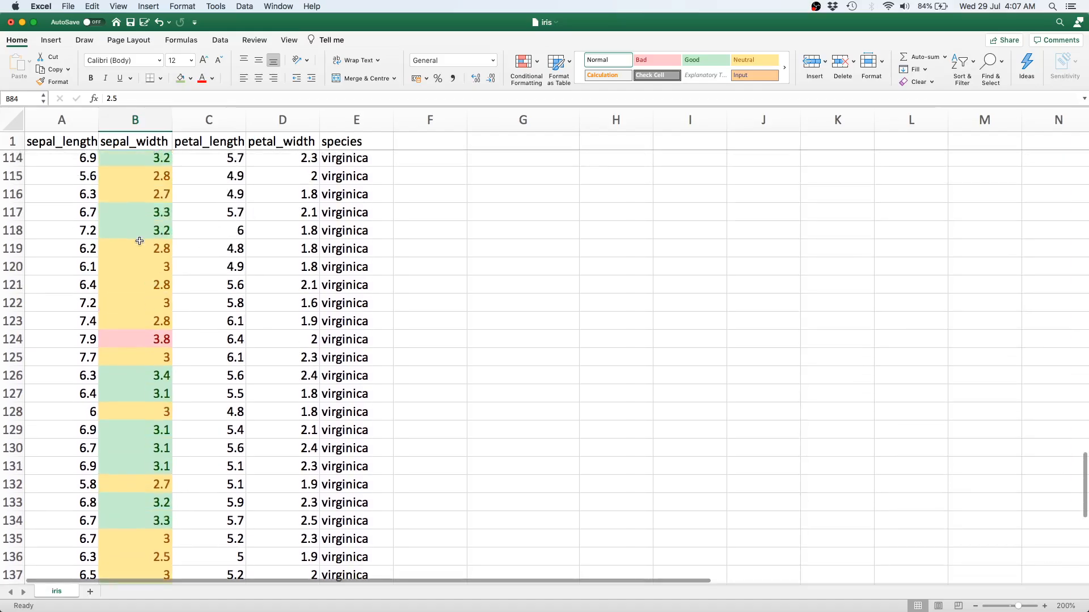
scroll(321, 341, up, 12)
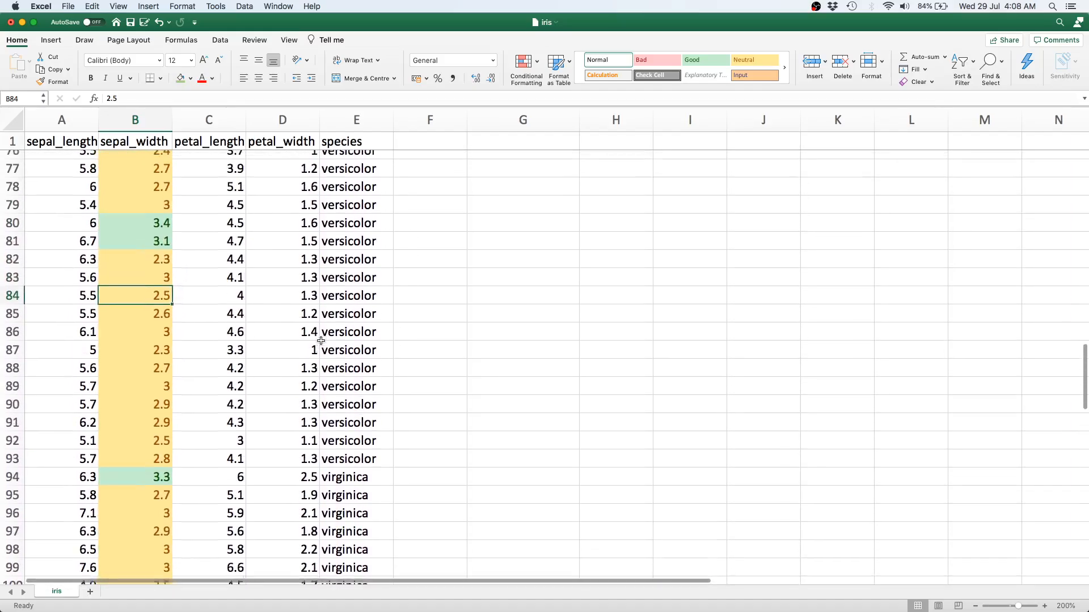
scroll(321, 340, up, 20)
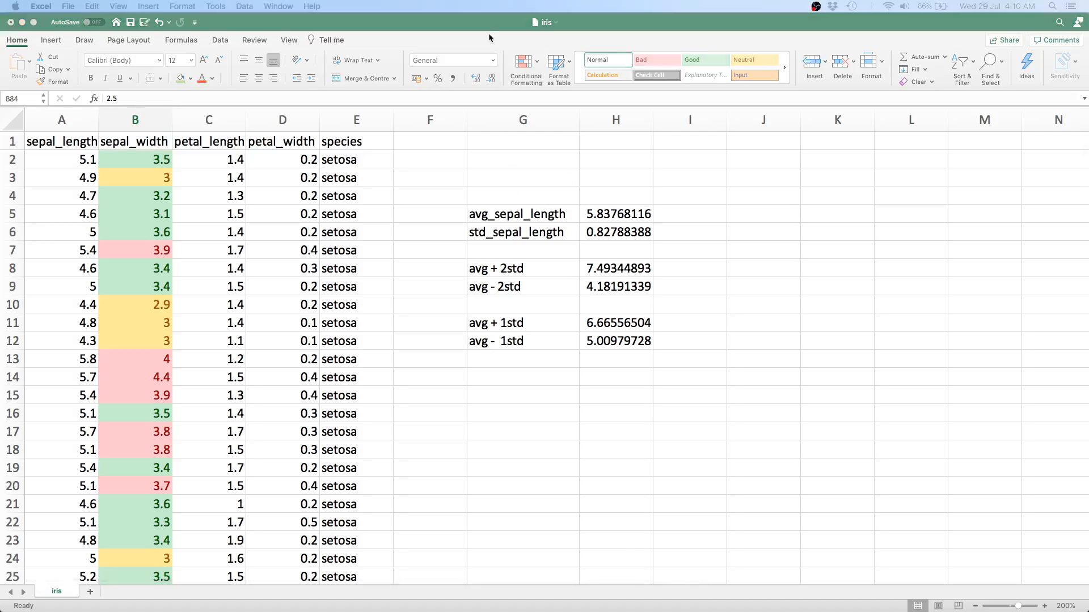
click(488, 35)
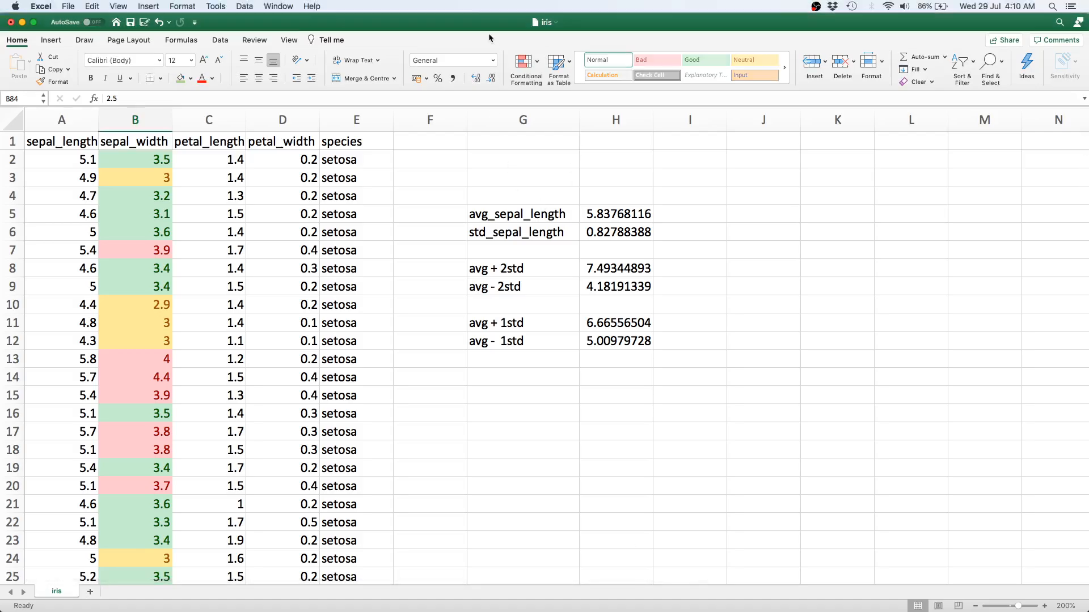
click(539, 71)
mouse_move(546, 89)
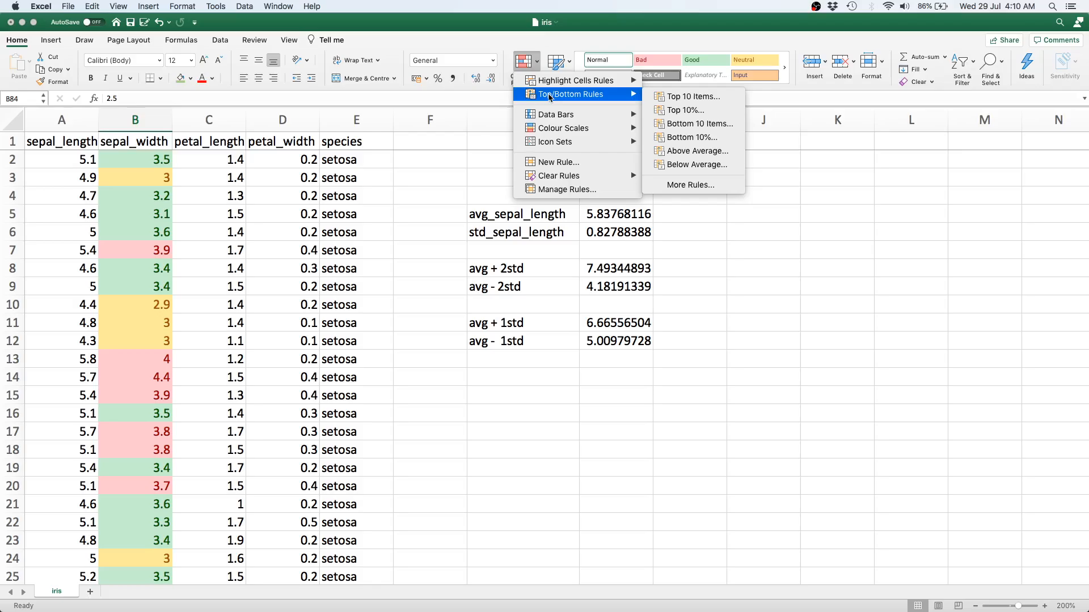
mouse_move(553, 118)
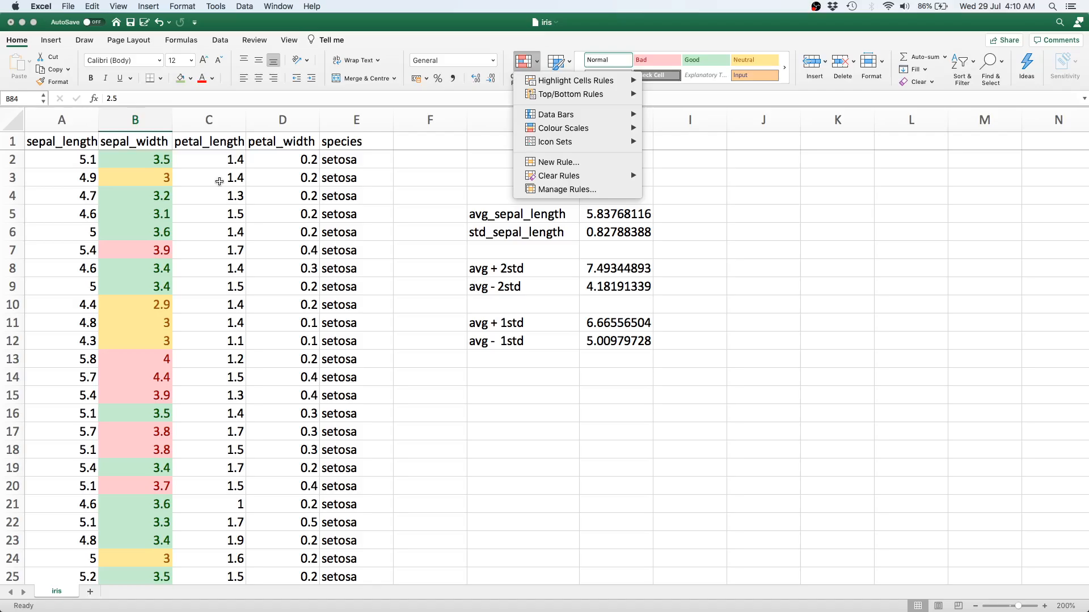
click(402, 232)
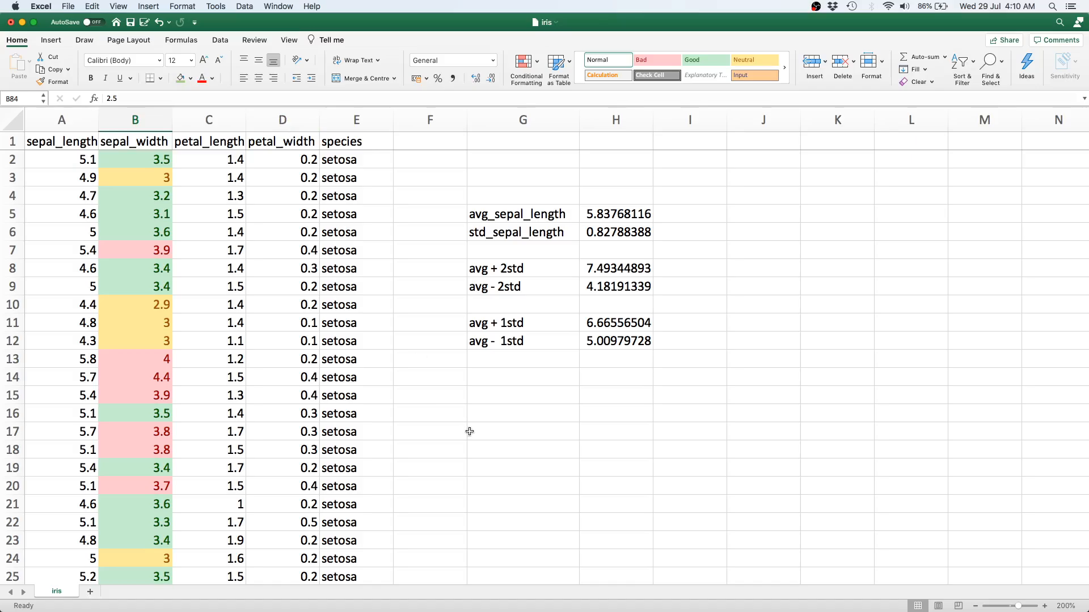
click(480, 391)
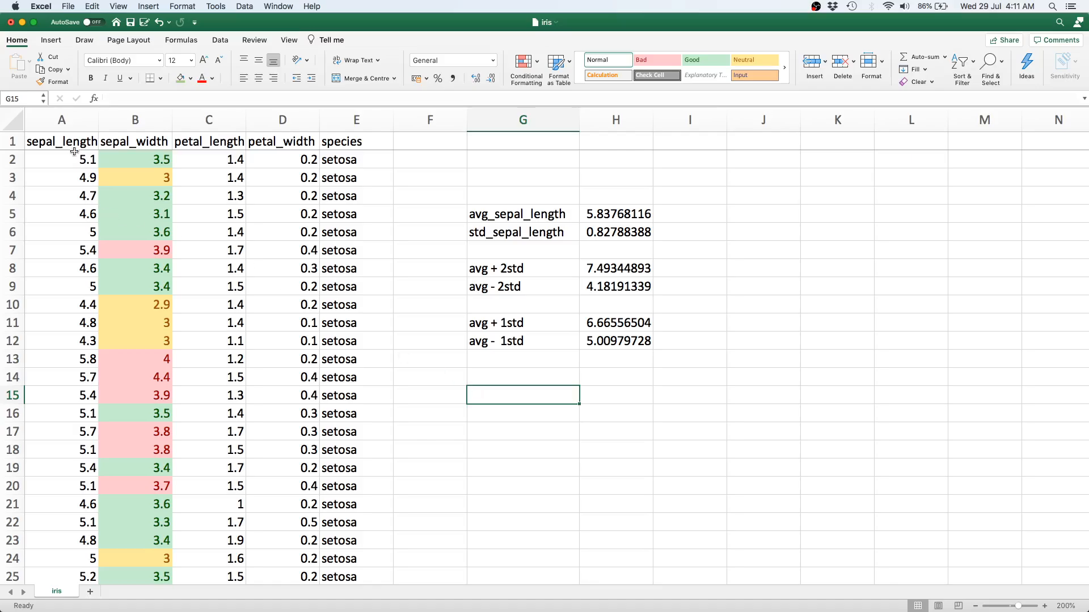
Copy the four measurement headers, sepal_length through petal_width, from A1:D1 into the row starting at G14.
click(54, 143)
key(shift+Right)
key(shift+Right)
key(shift+Right)
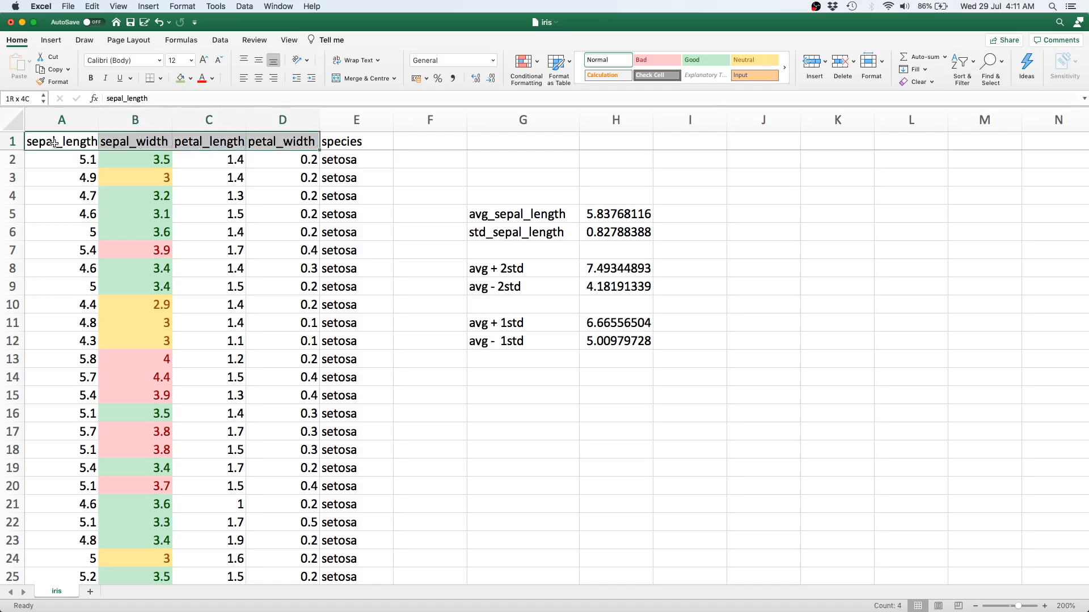
key(super+c)
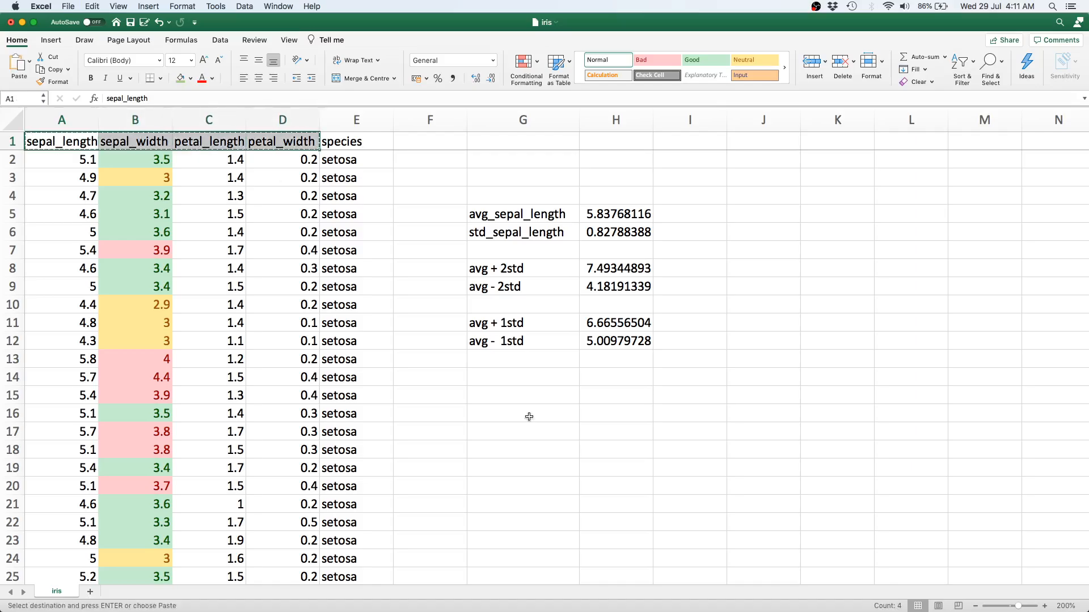
click(508, 395)
key(Up)
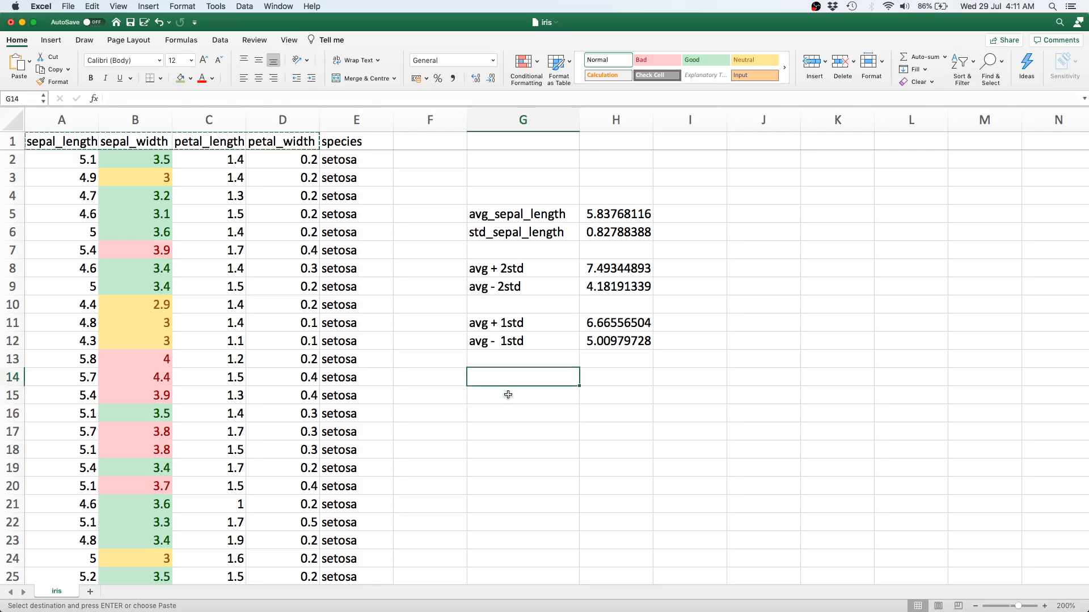
key(super+v)
Enter the row label "variance" in cell F15, below and beside the copied headers.
key(Down)
key(Left)
text(variance)
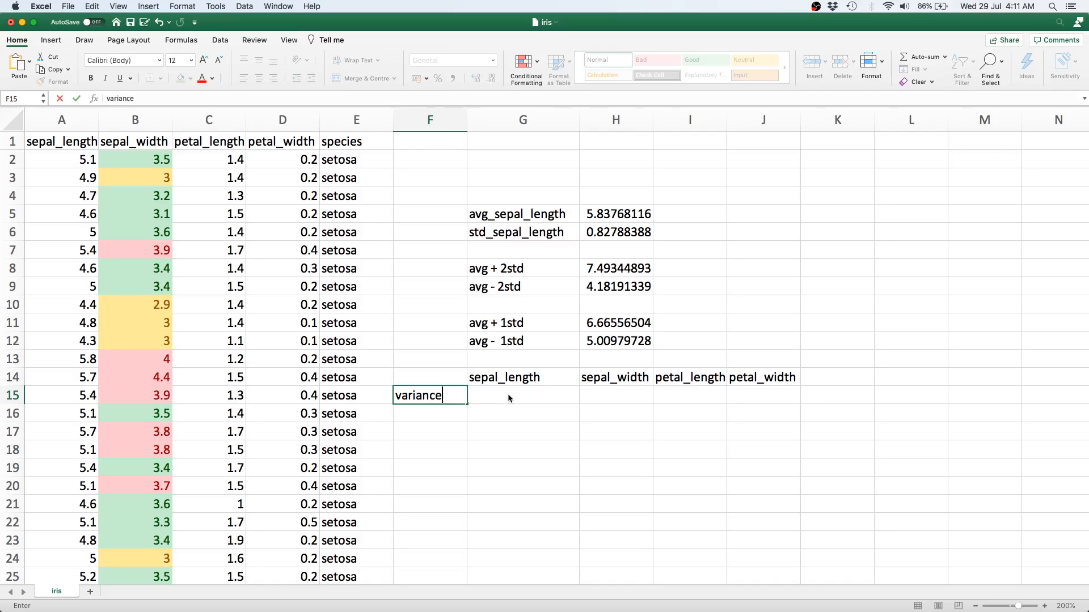
key(Return)
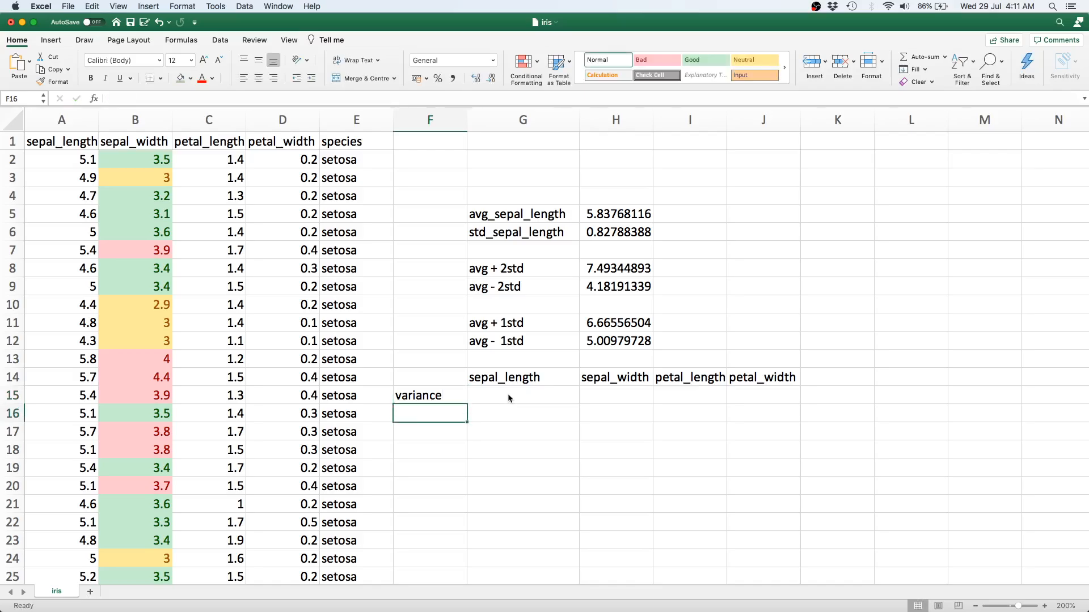
Calculate the population variance of sepal_length in G15 with the formula =VAR.P(A:A).
click(508, 396)
text(=VAR)
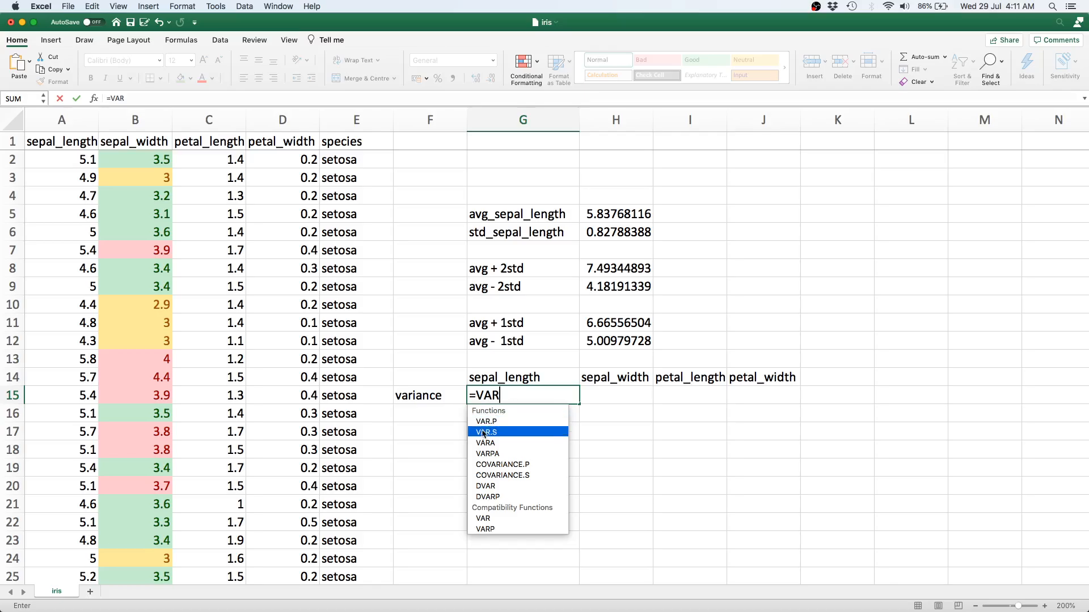
double_click(492, 423)
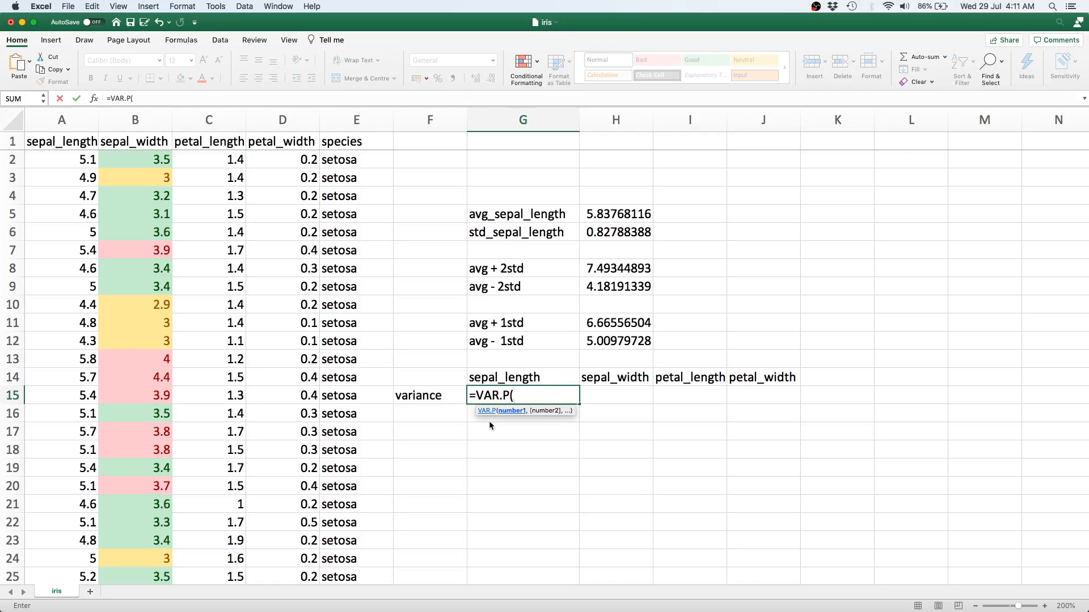
text(A:A))
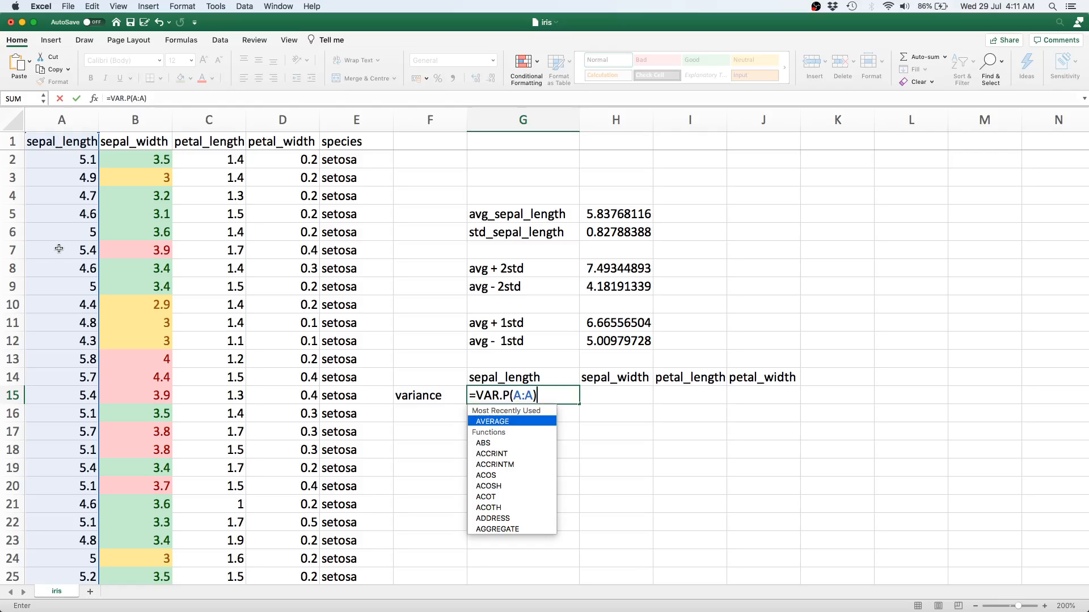
key(Return)
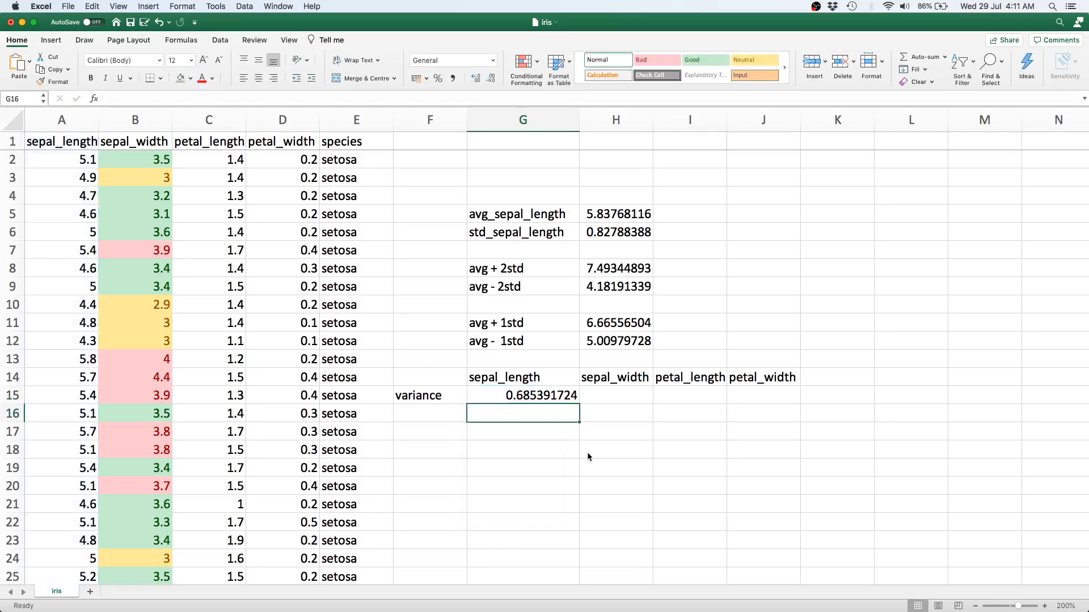
Fill the variance formula from G15 across to J15 for the other three measurements.
key(Up)
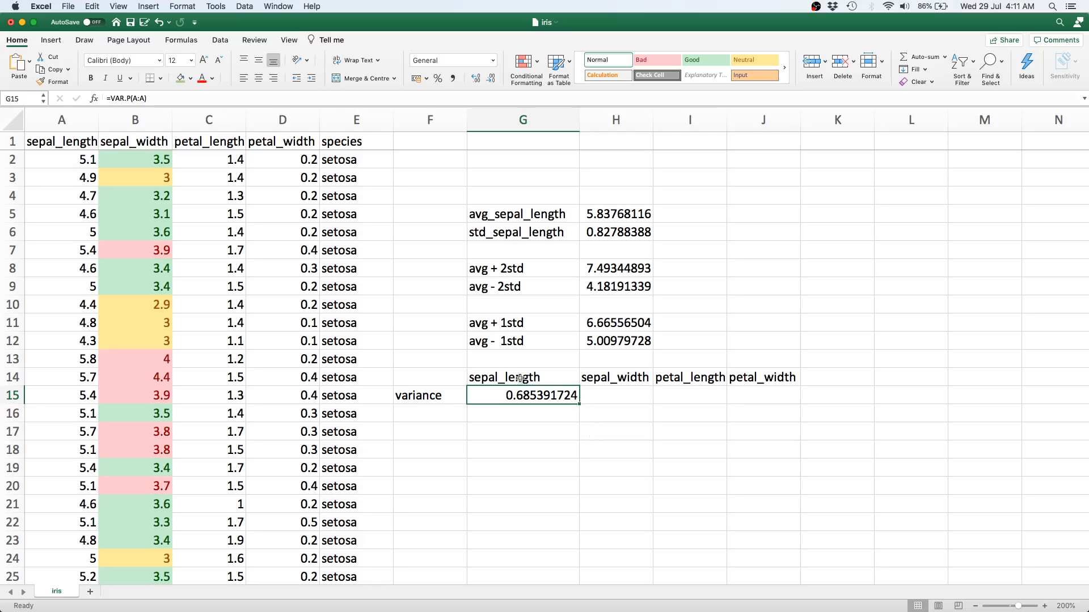
drag(578, 403, 783, 404)
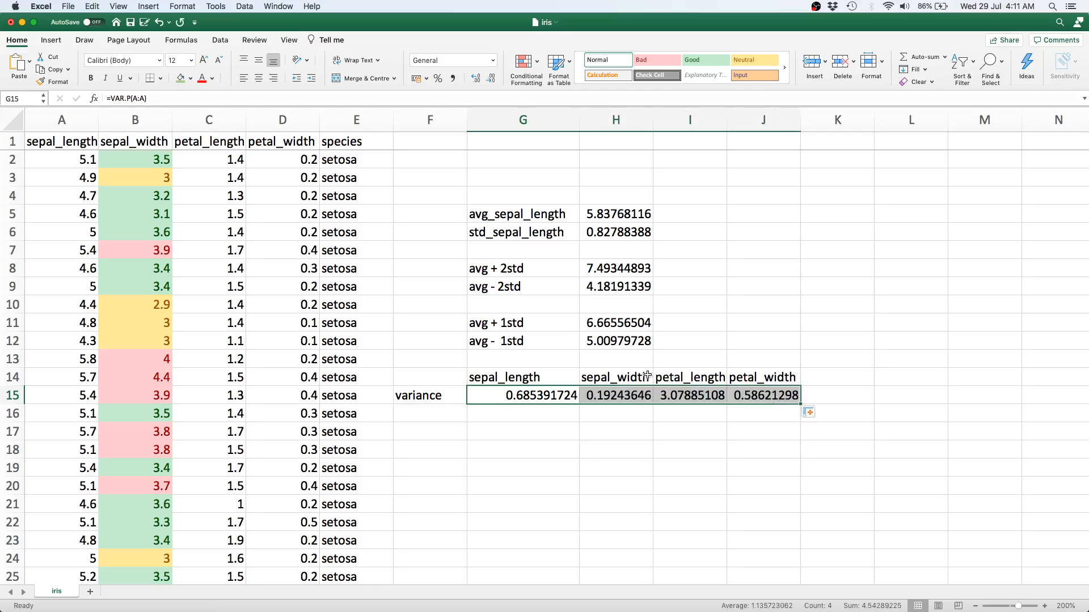
click(645, 445)
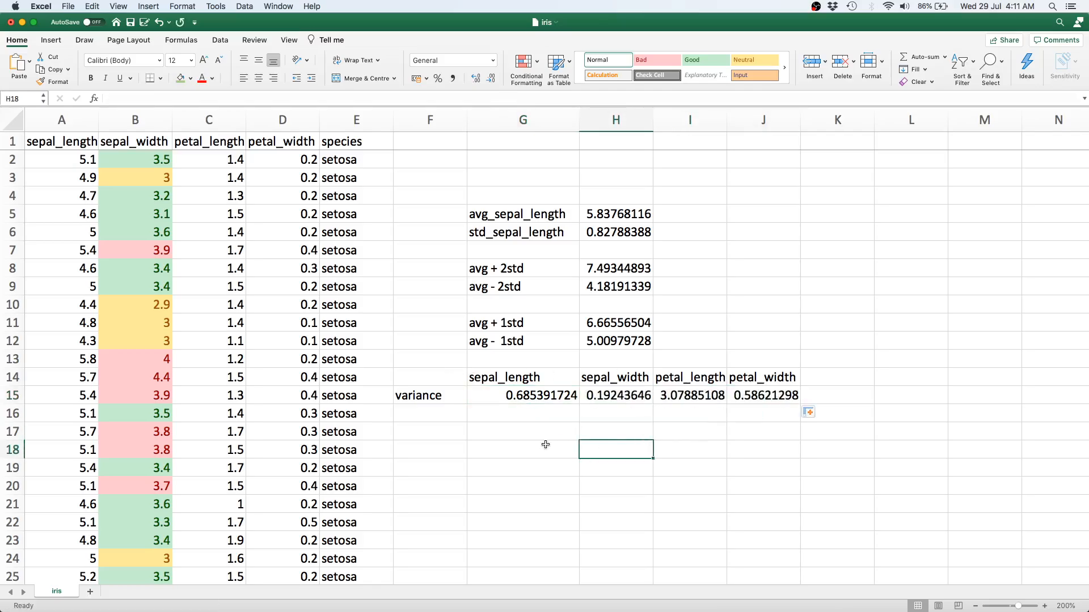
click(431, 400)
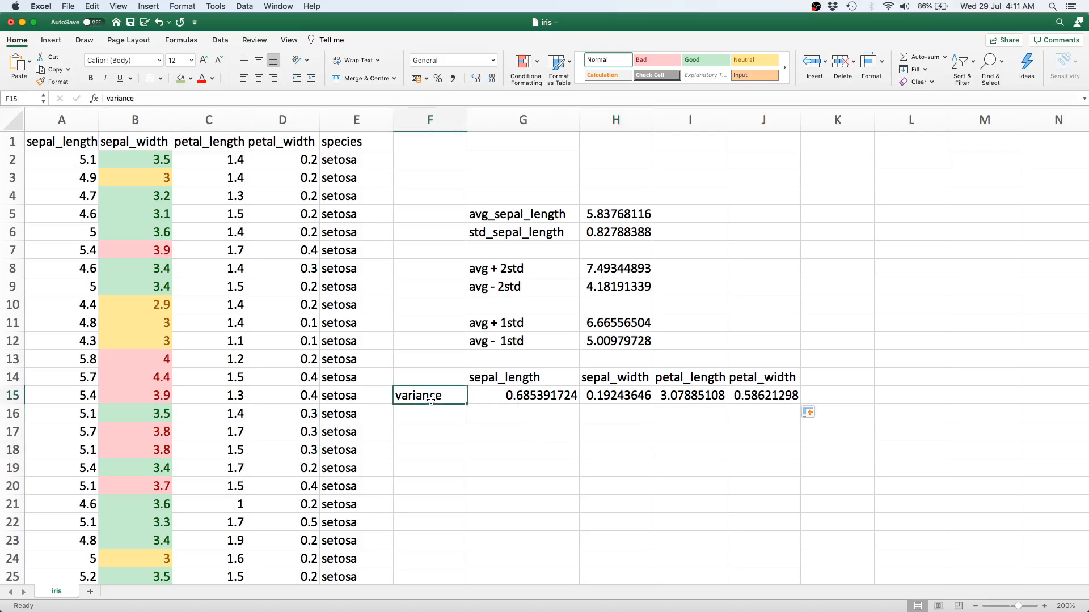
key(shift+Up)
key(shift+Right)
key(shift+Right)
key(shift+Right)
key(shift+Right)
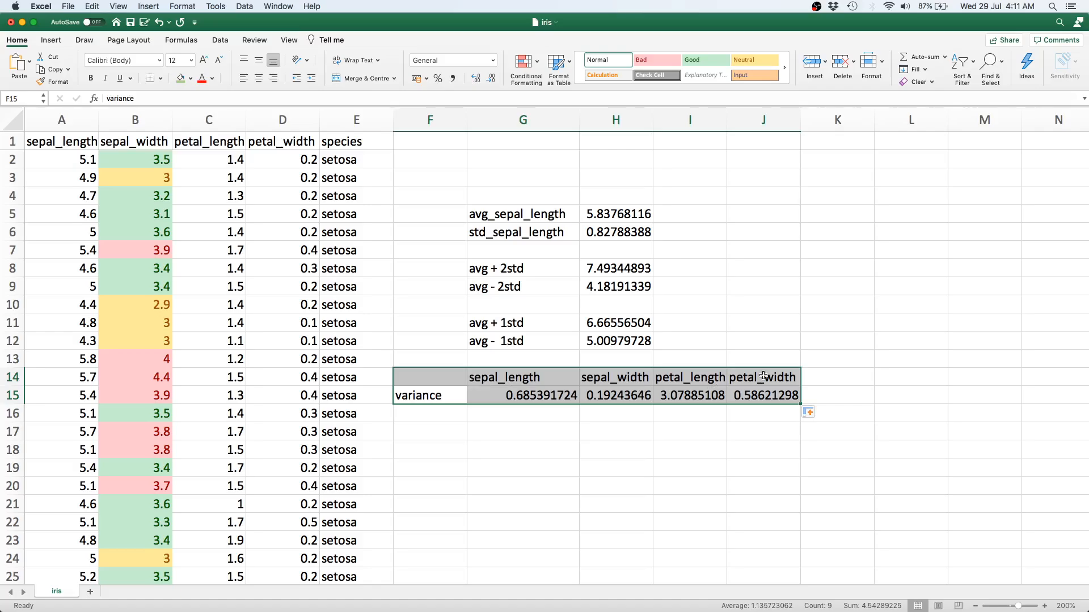
click(485, 434)
Transpose the variance table into a vertical layout starting at F17 with =TRANSPOSE(F14:J15).
click(446, 431)
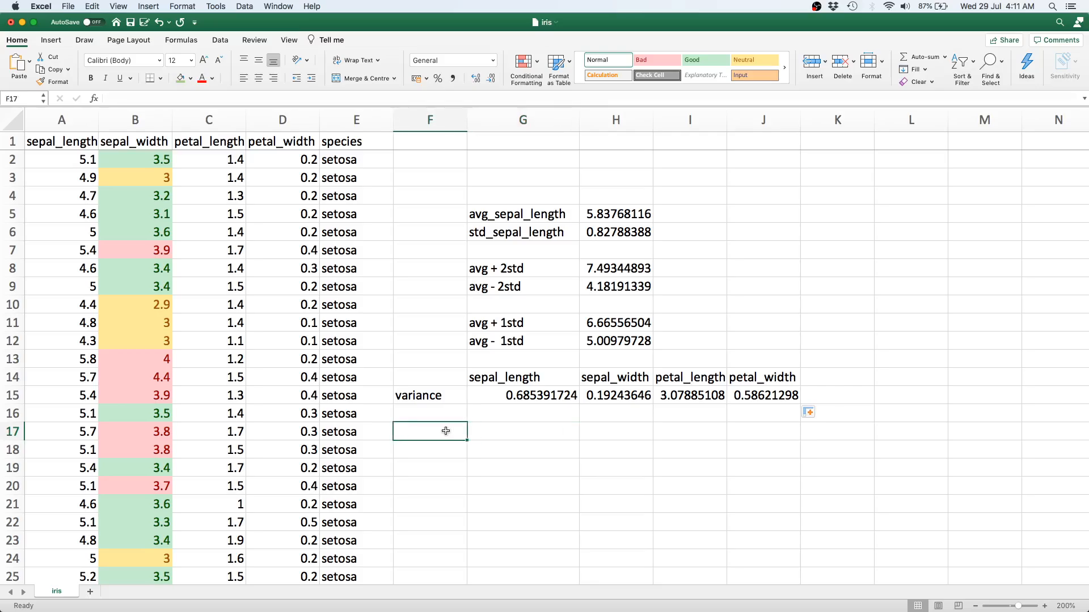
text(=TRANS)
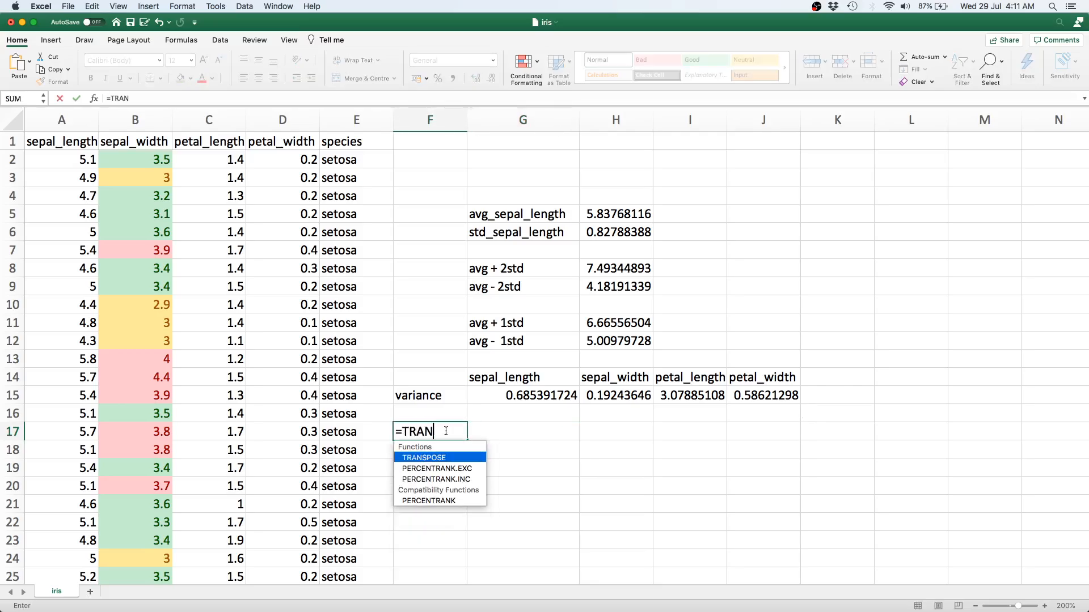
double_click(420, 458)
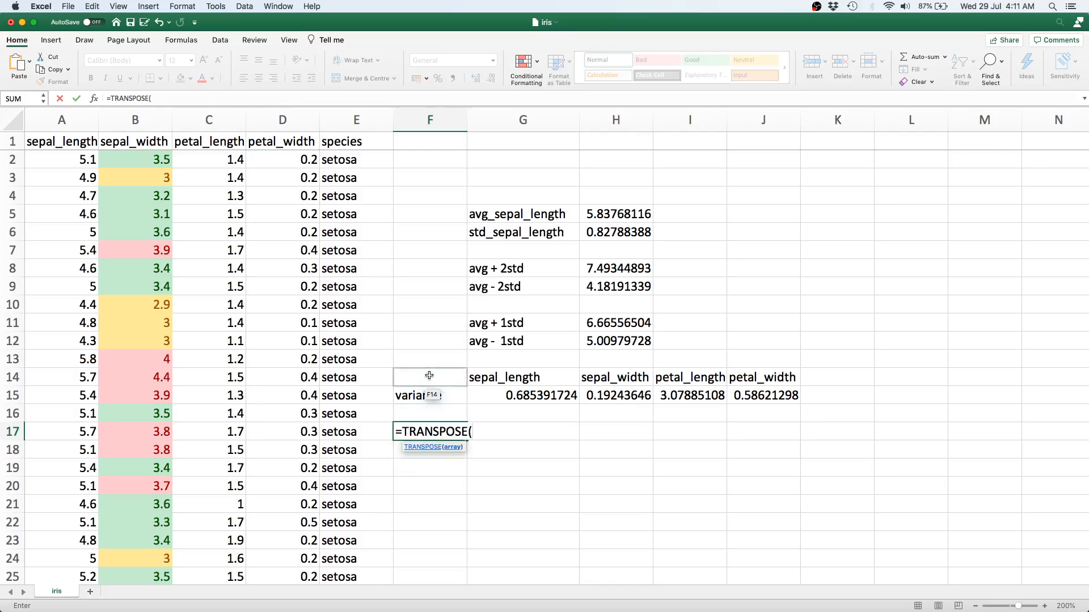
drag(429, 376, 794, 389)
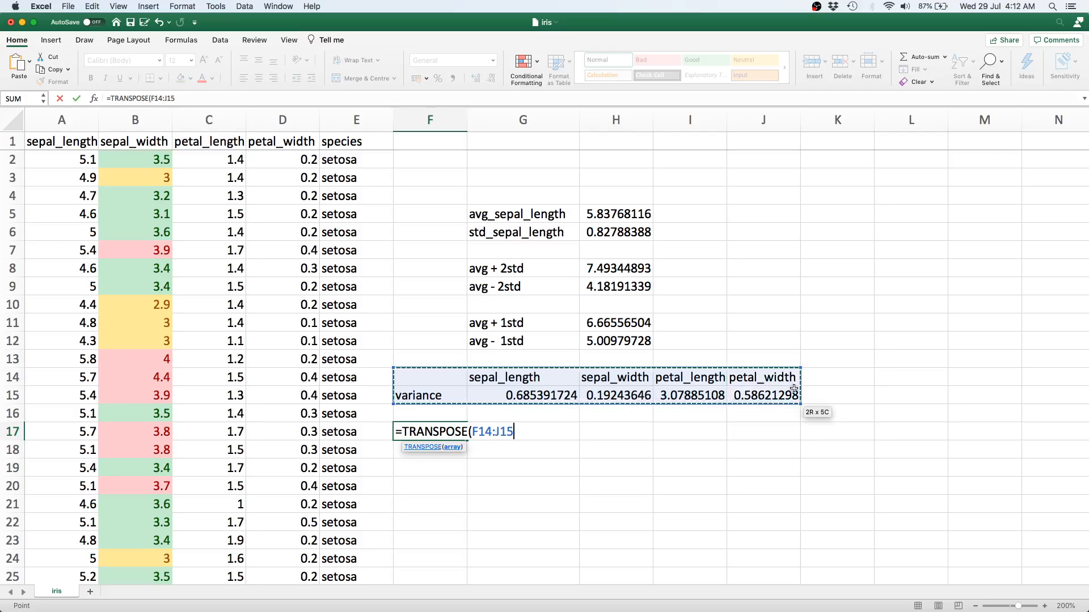
text())
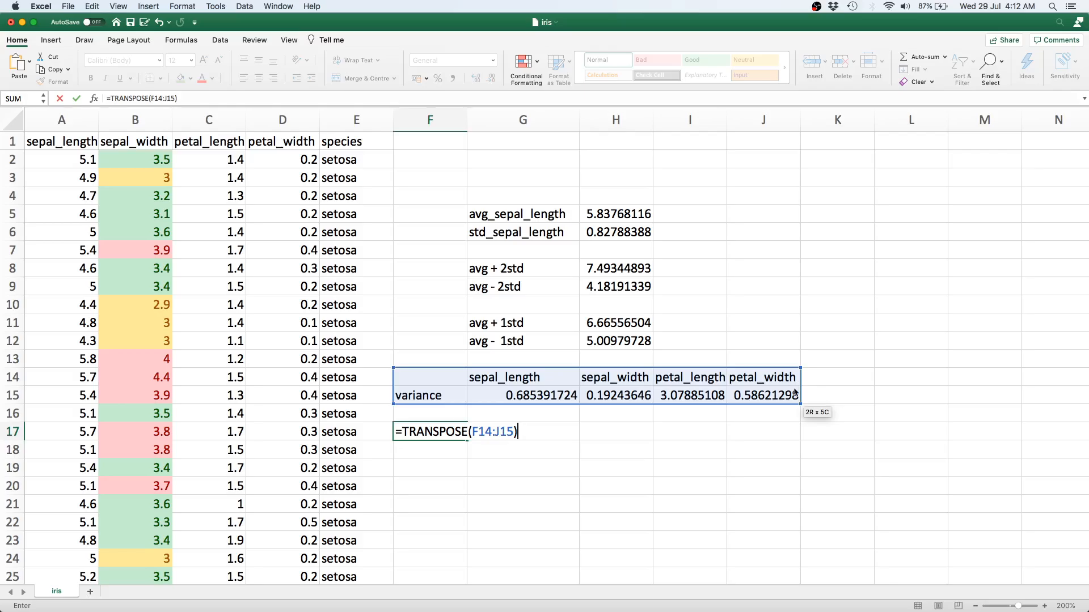
key(Return)
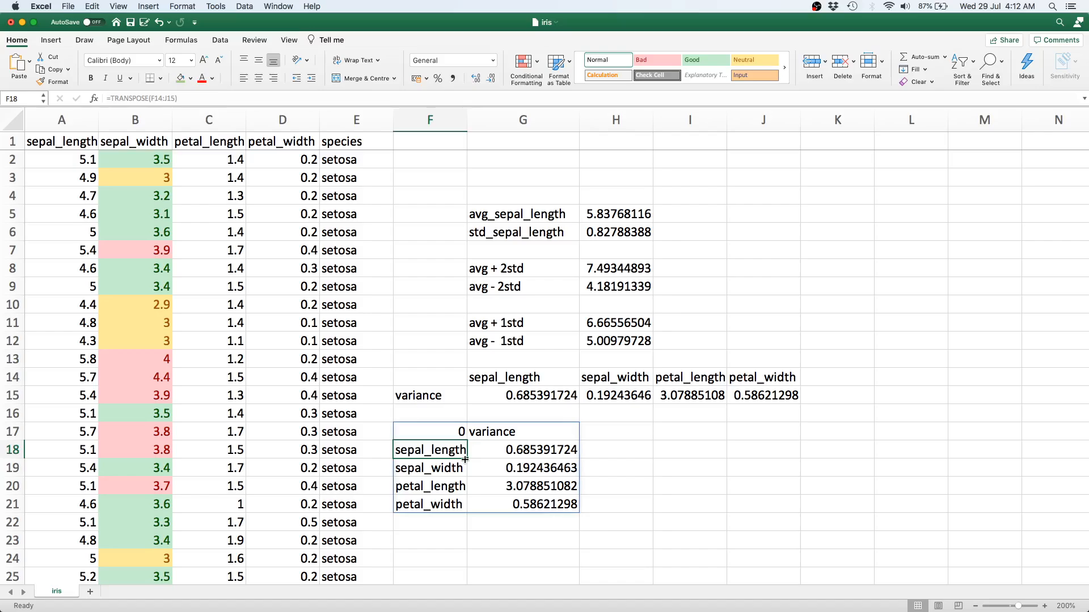
click(641, 444)
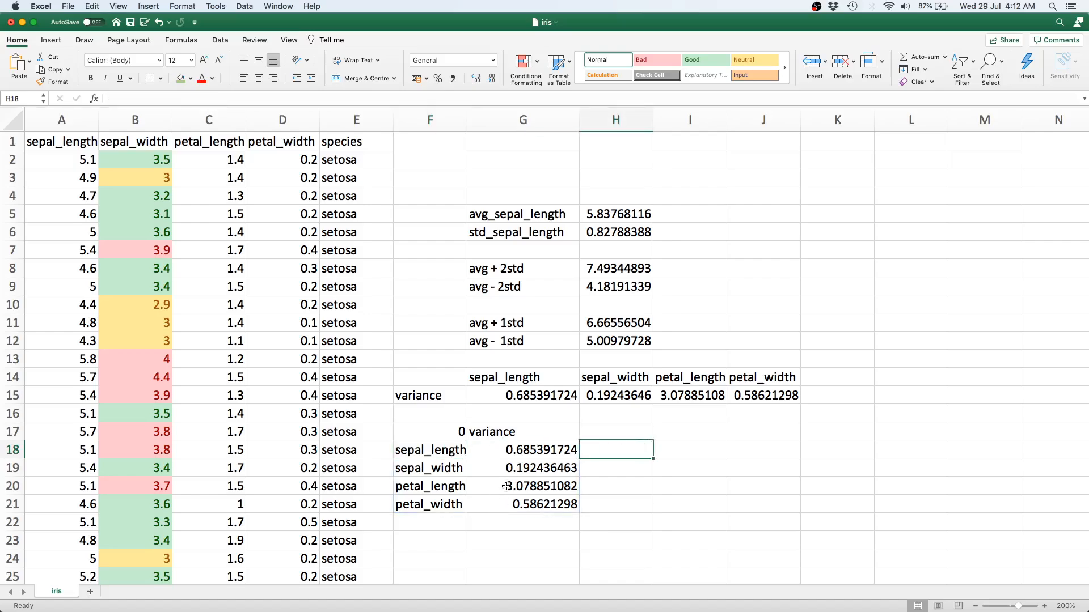
Enter the row label "Total Variance" in F22, directly below the transposed variance table.
scroll(506, 486, down, 5)
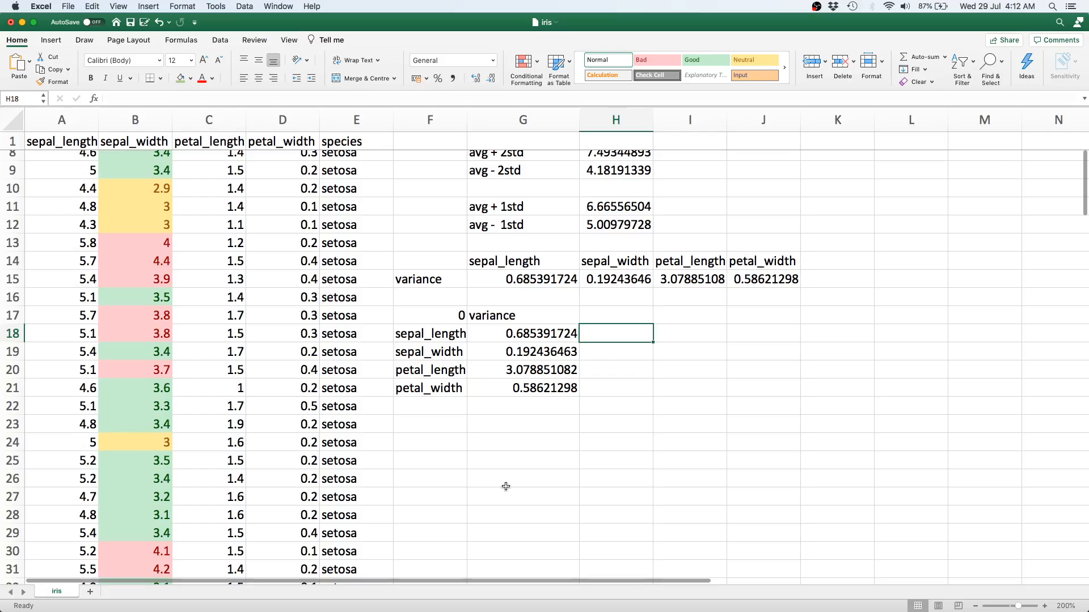
click(435, 407)
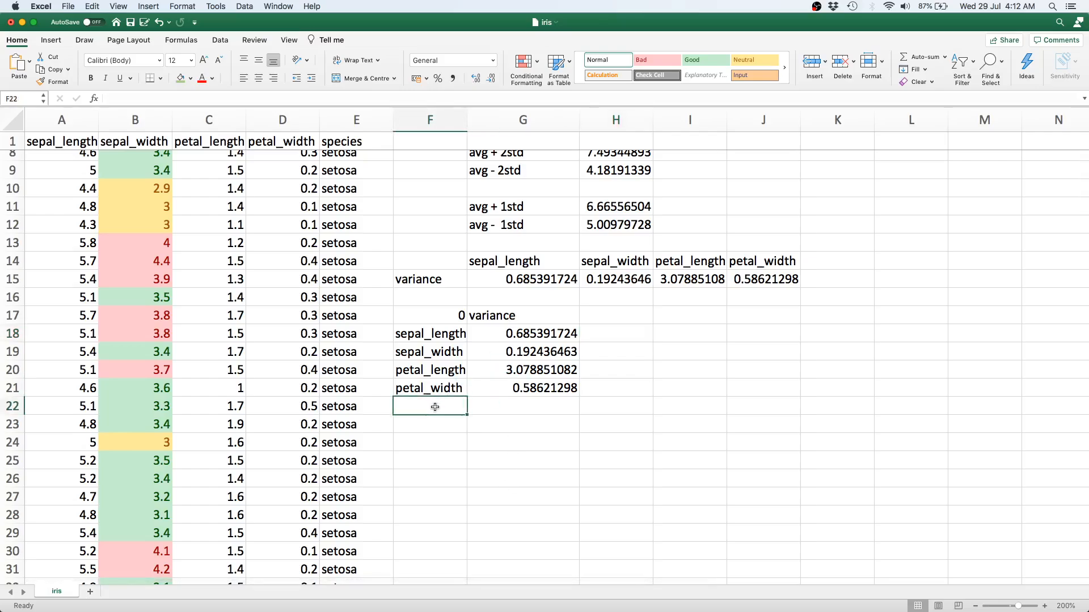
text(Total Variance)
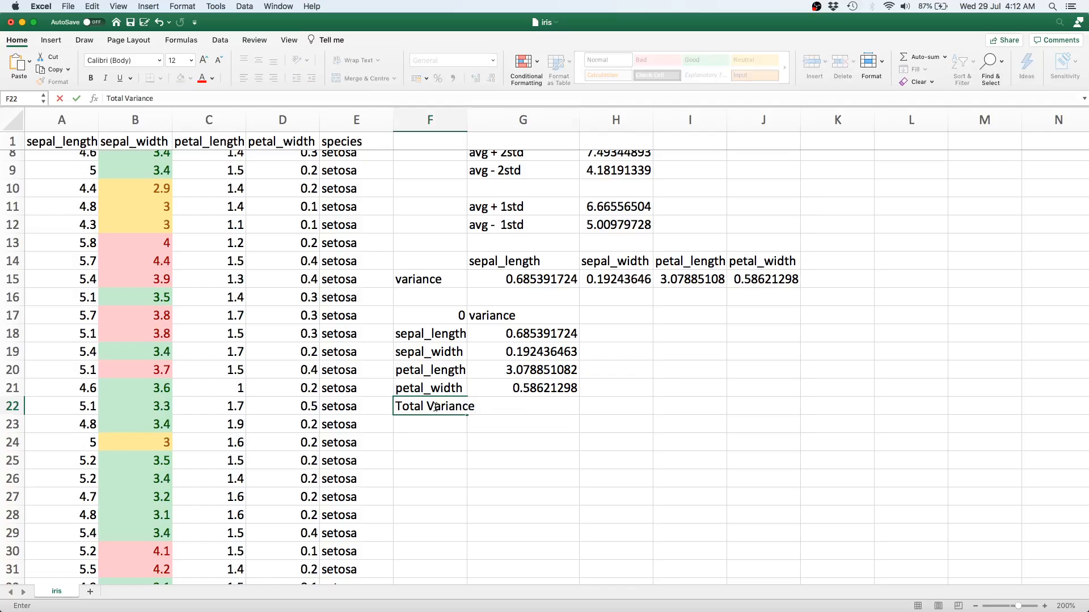
key(Tab)
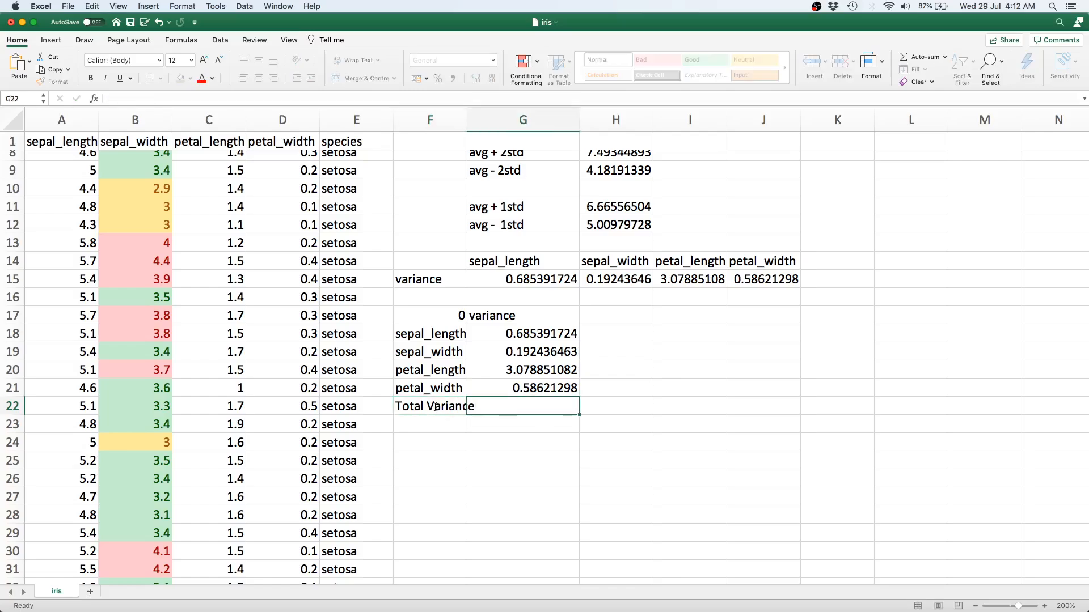
text(=SUM)
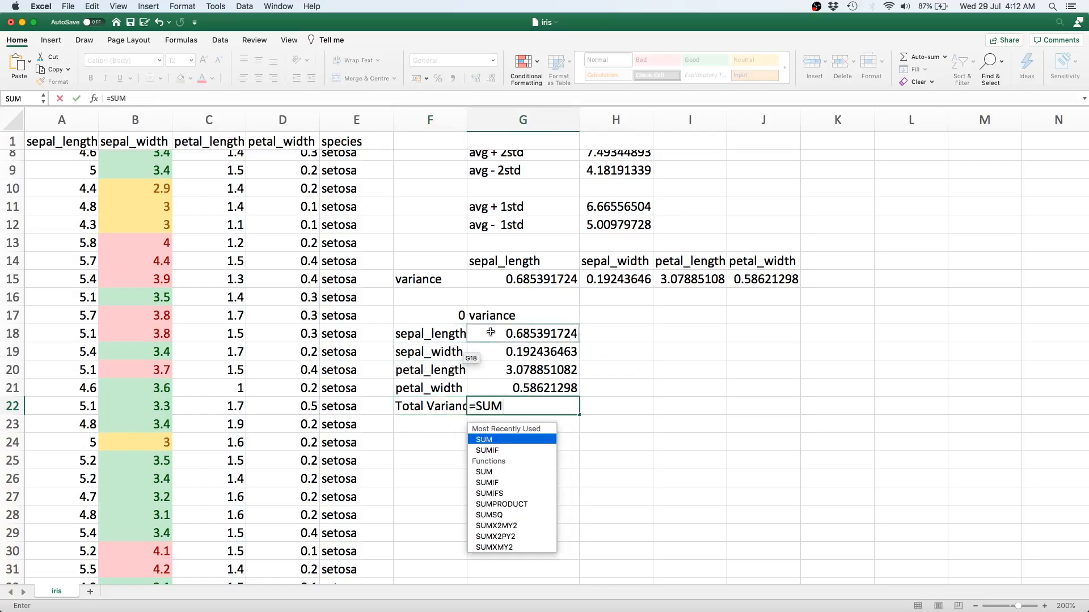
drag(518, 335, 512, 395)
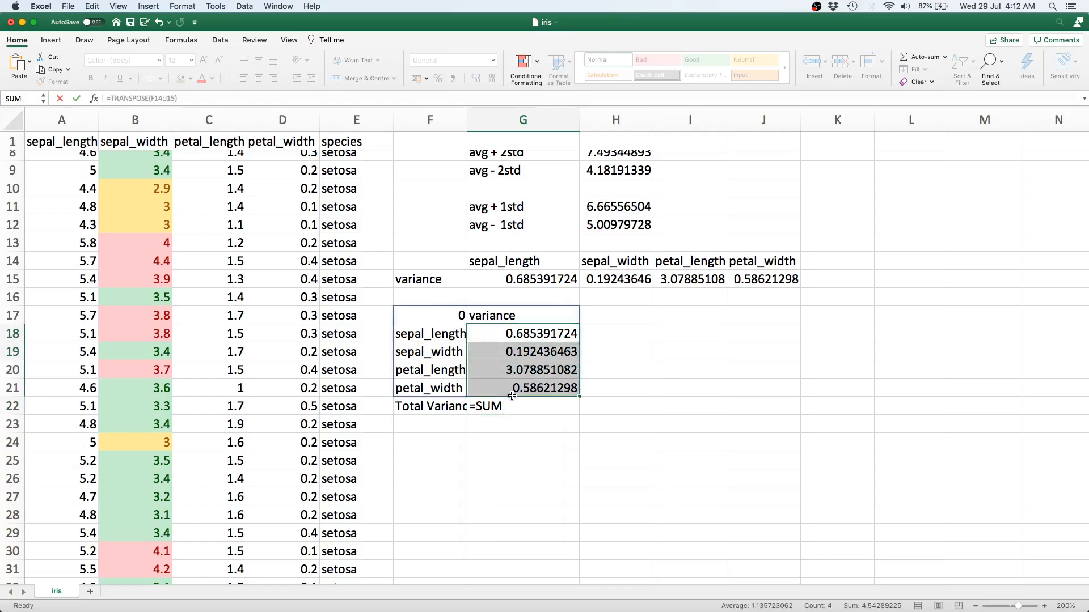
key(Return)
Total the four variances in G22 with the formula =SUM(G18:G21).
click(488, 409)
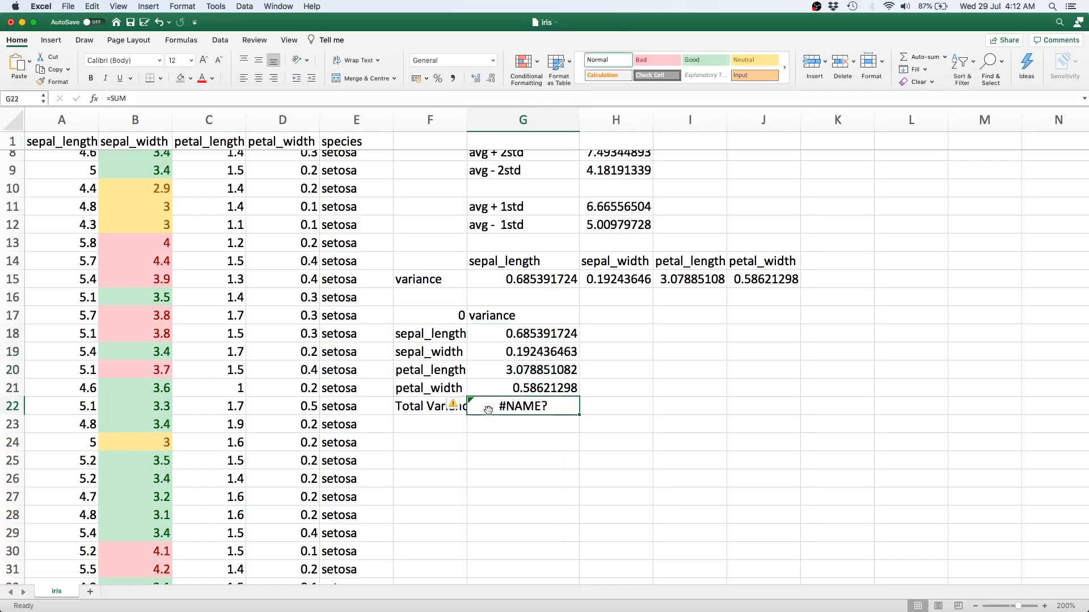
text(=SU)
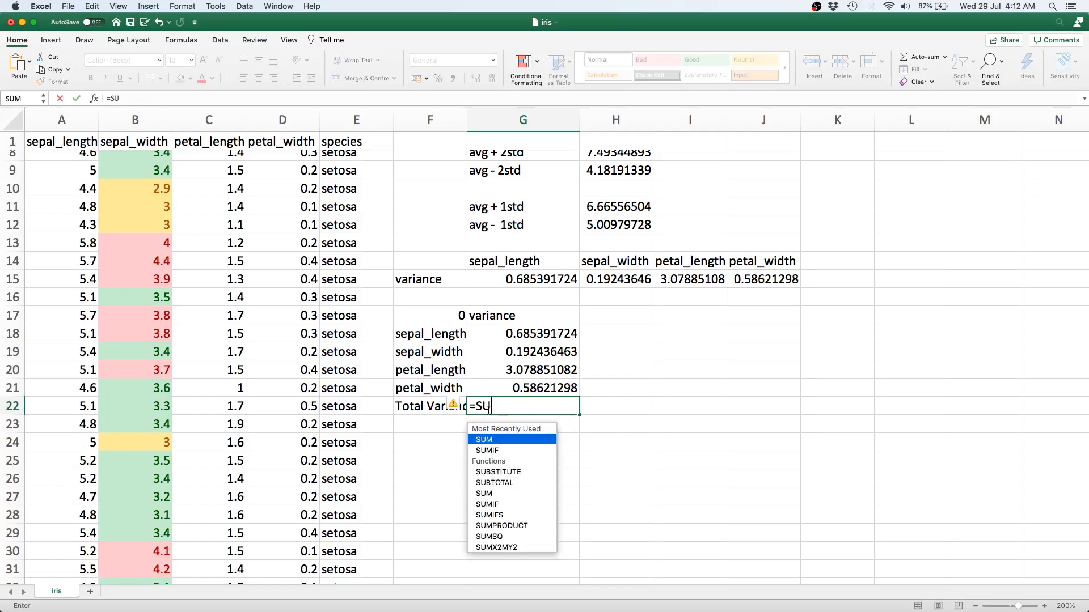
text(M()
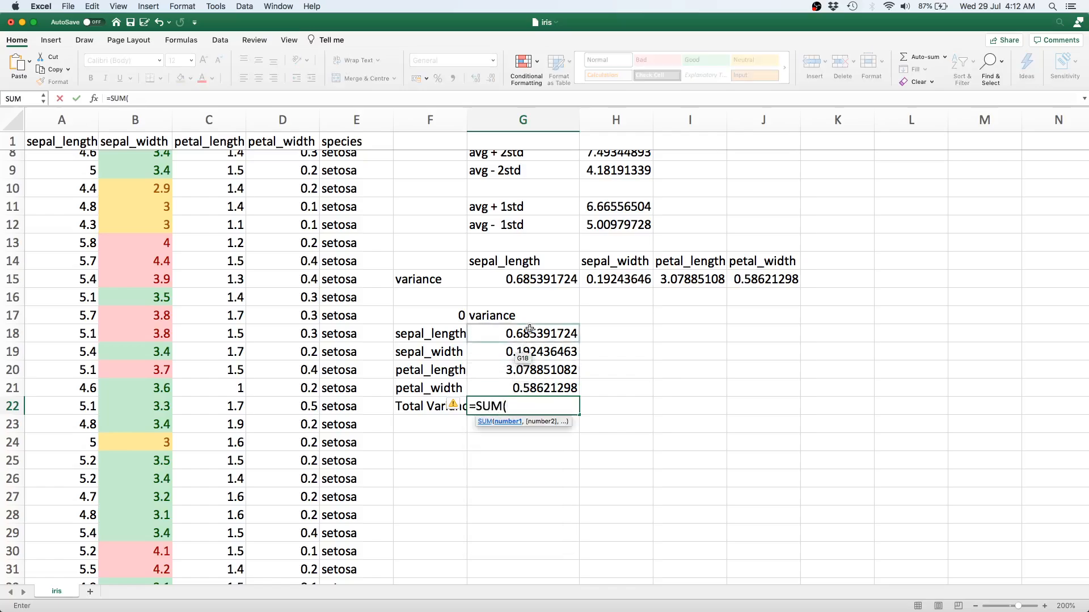
drag(528, 332, 533, 385)
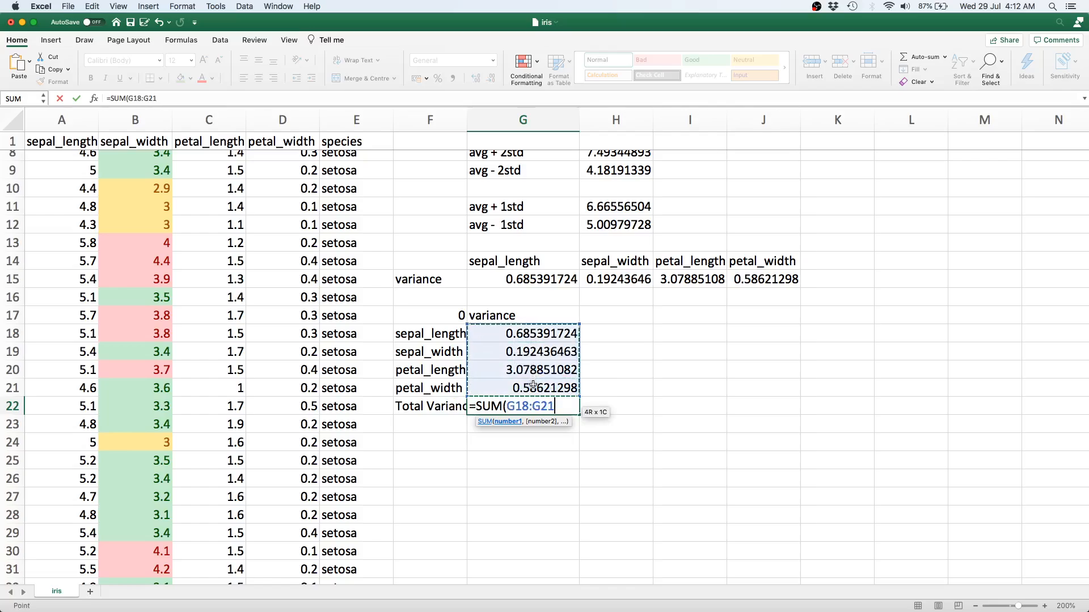
text())
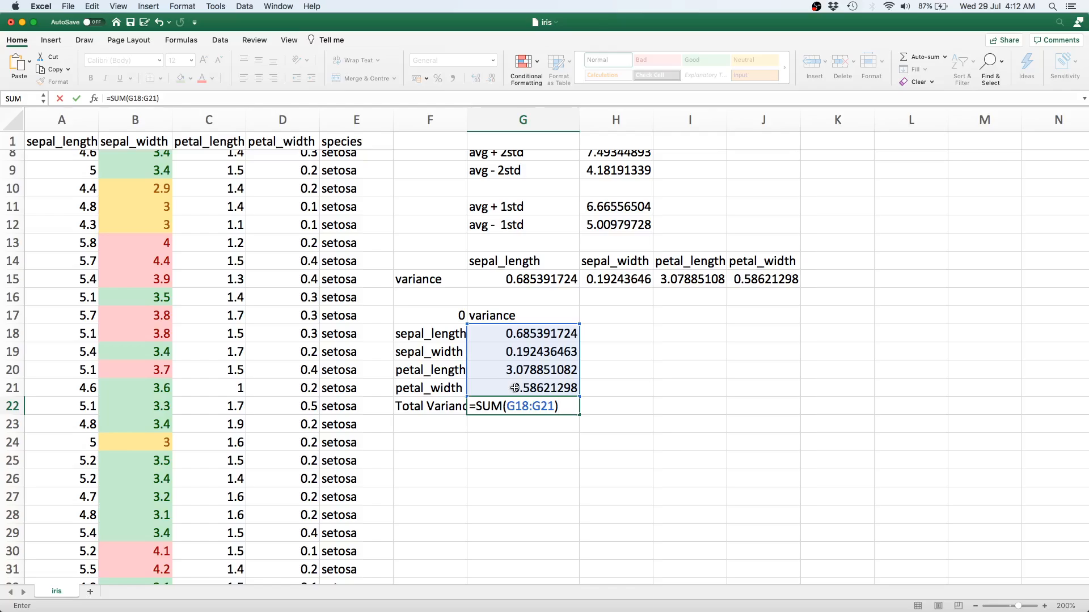
key(Return)
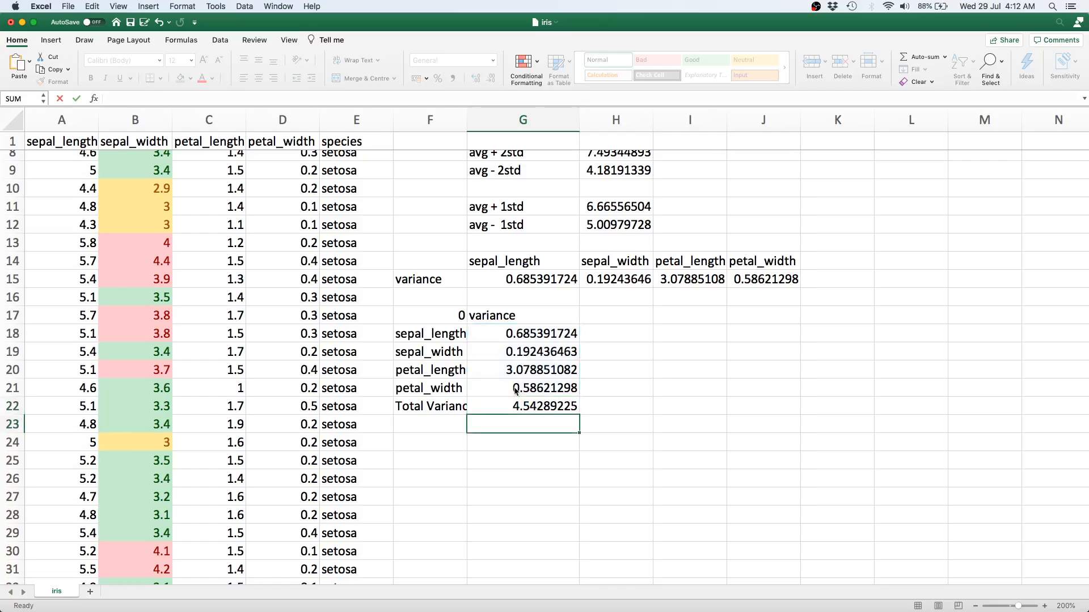
Widen column F enough to fit the full "Total Variance" label.
click(531, 405)
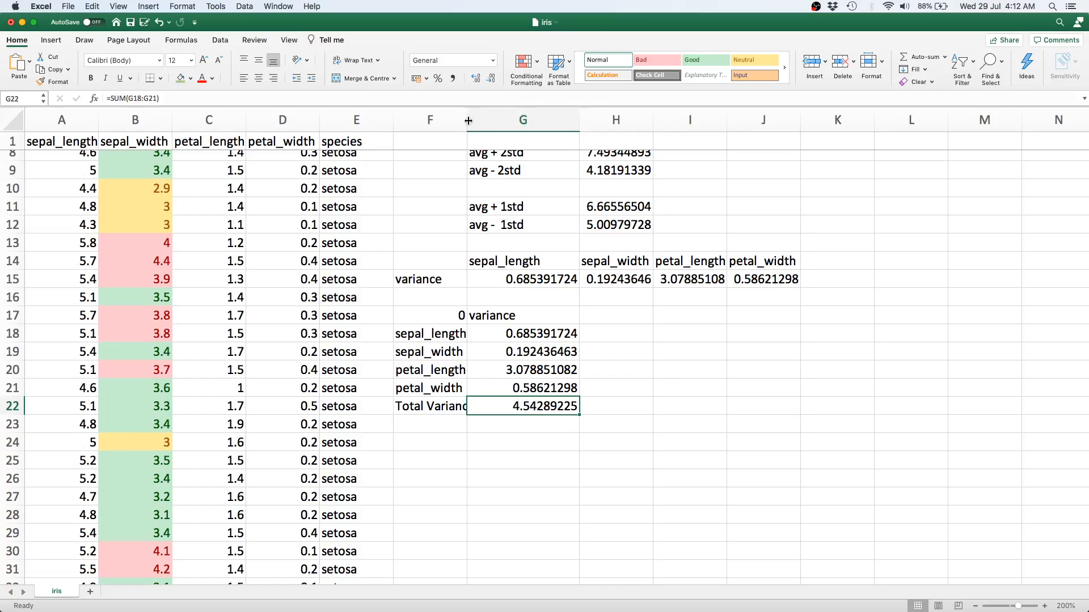
drag(468, 120, 487, 122)
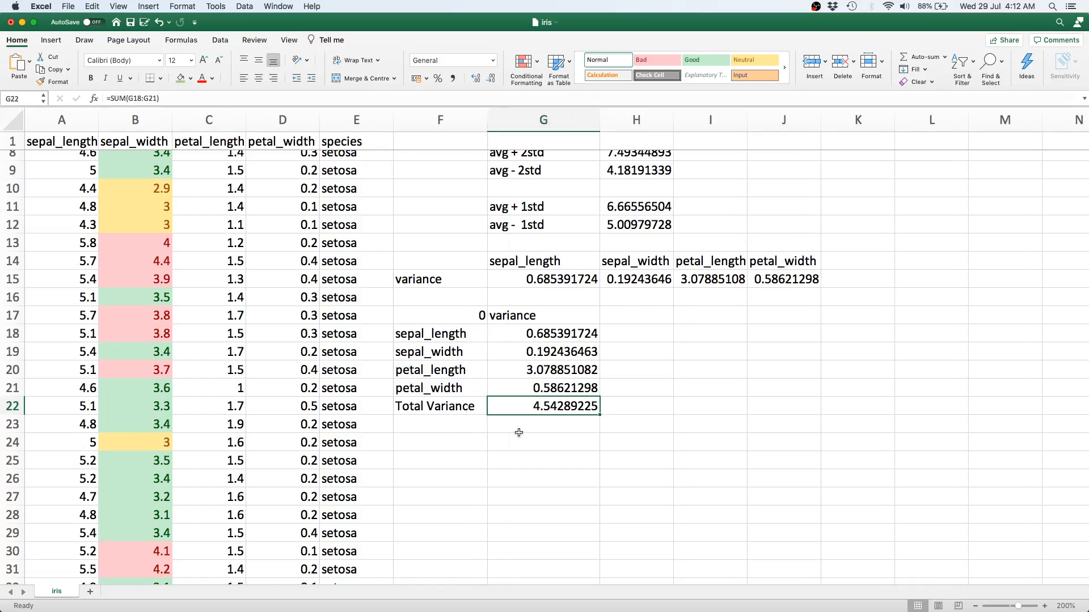
key(Right)
key(Left)
Review the individual variances in G18:G21 in relation to the total variance in G22.
click(449, 345)
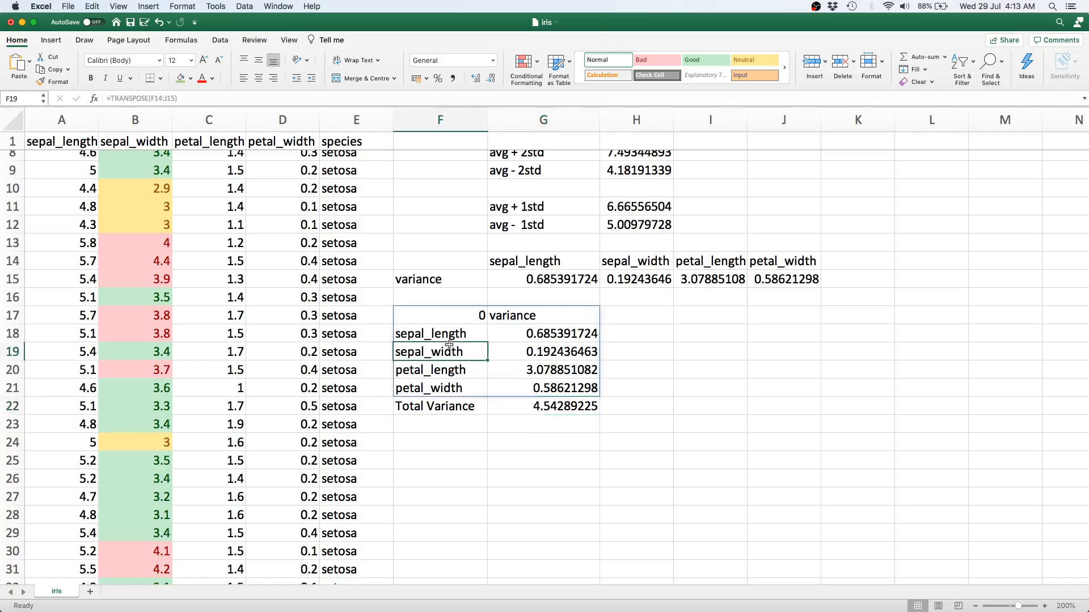
click(537, 335)
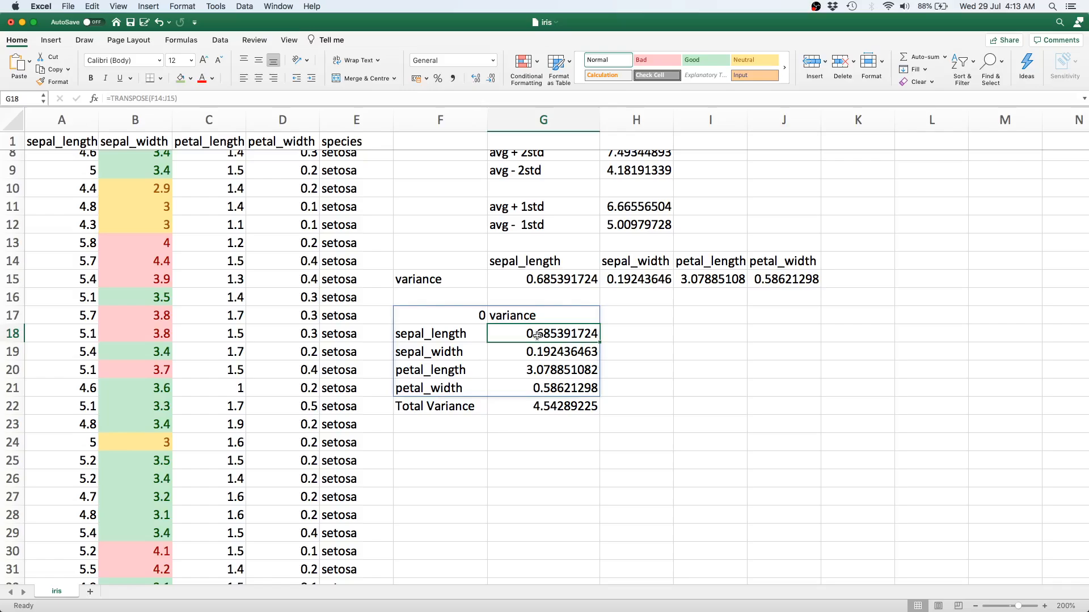
key(Down)
key(Down)
key(Down)
key(Up)
key(Up)
key(Up)
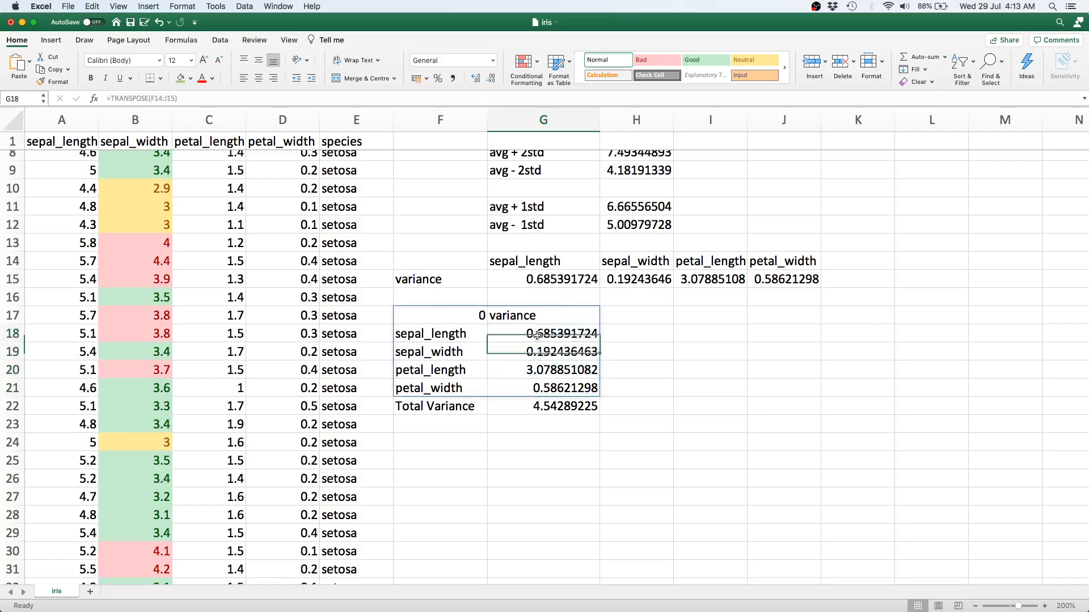
click(551, 409)
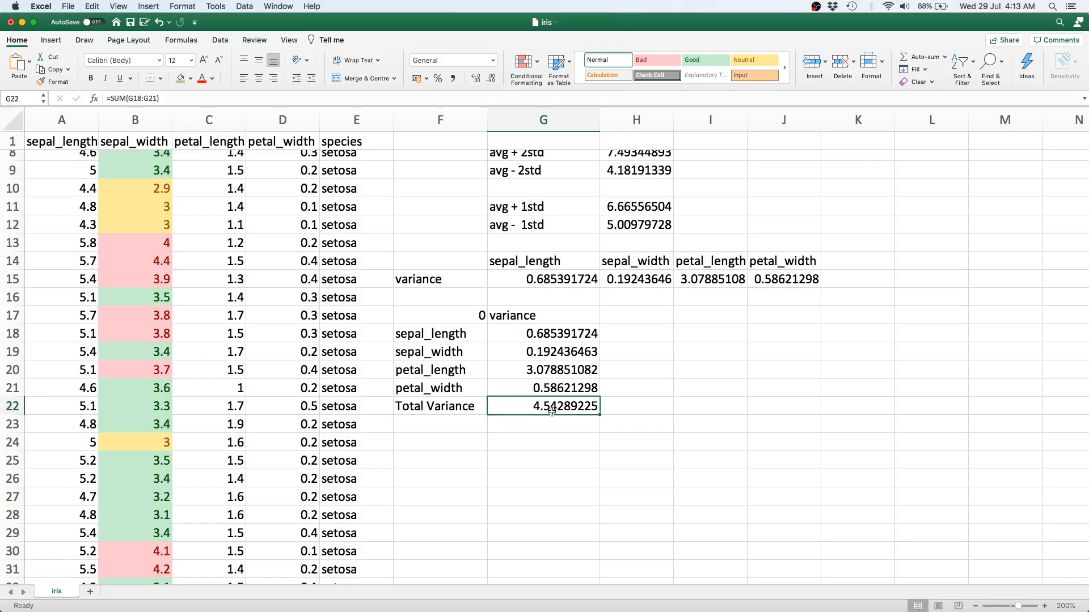
click(640, 334)
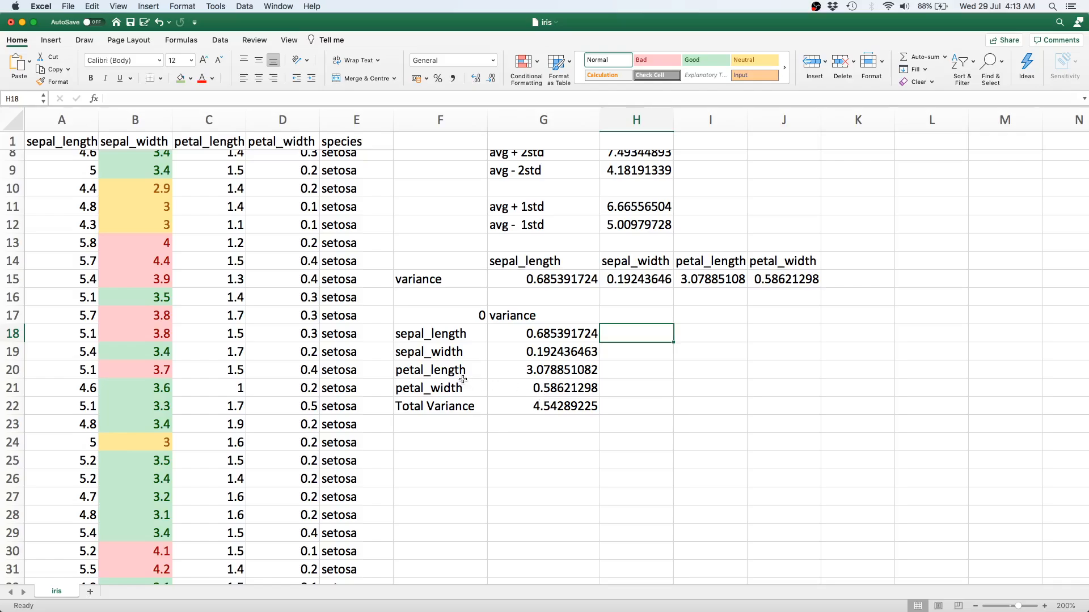
click(455, 337)
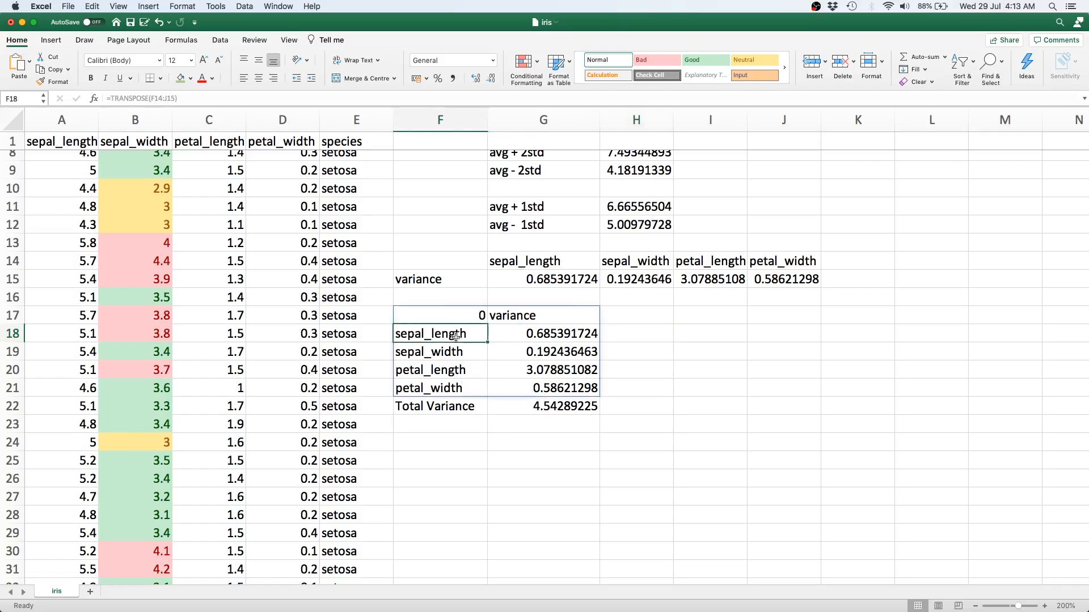
click(473, 414)
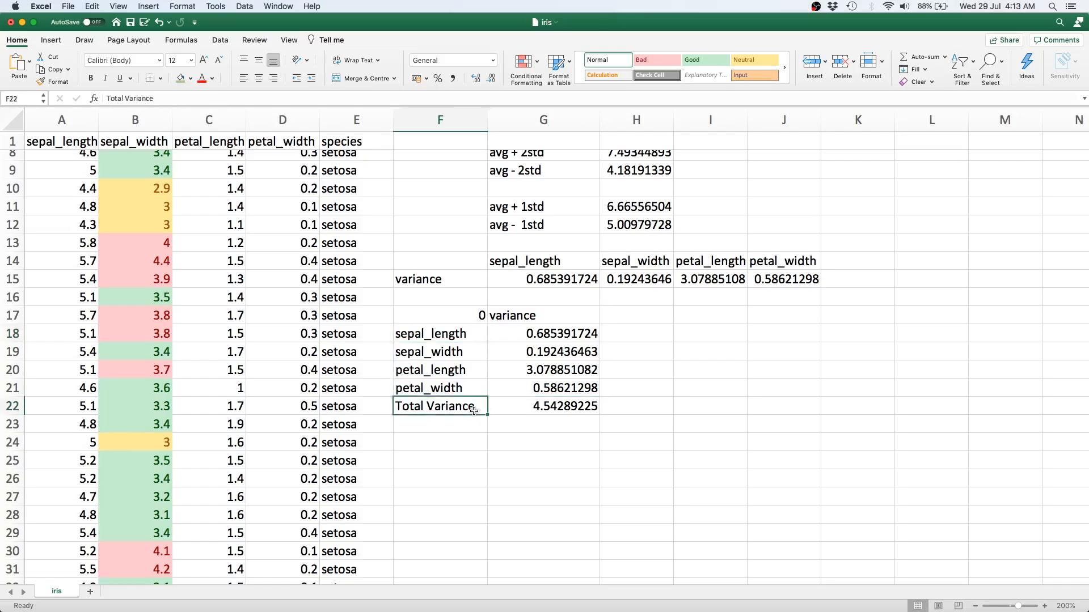
click(627, 333)
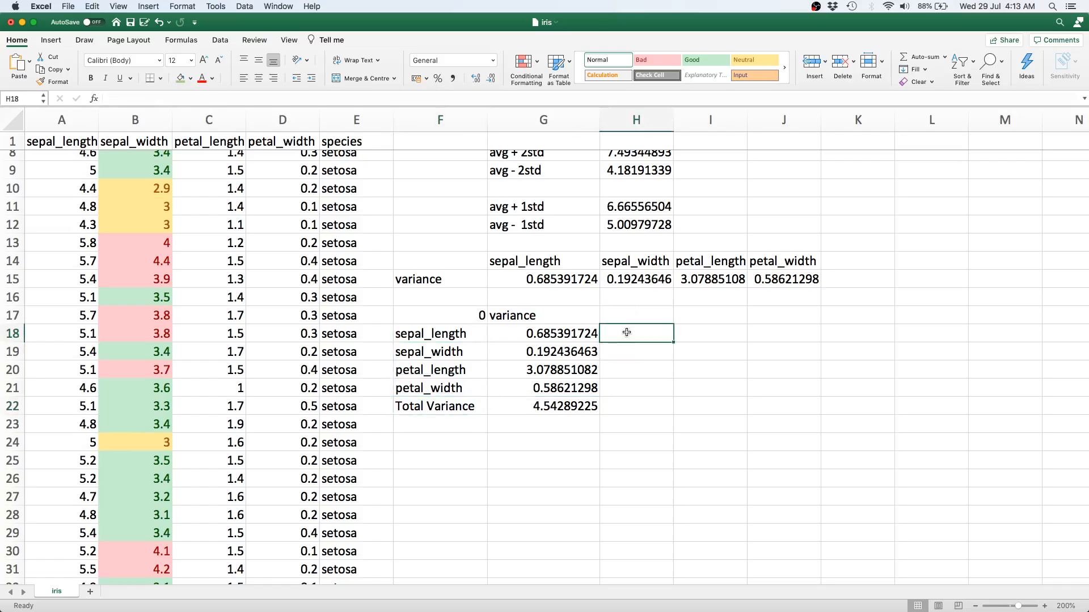
click(584, 334)
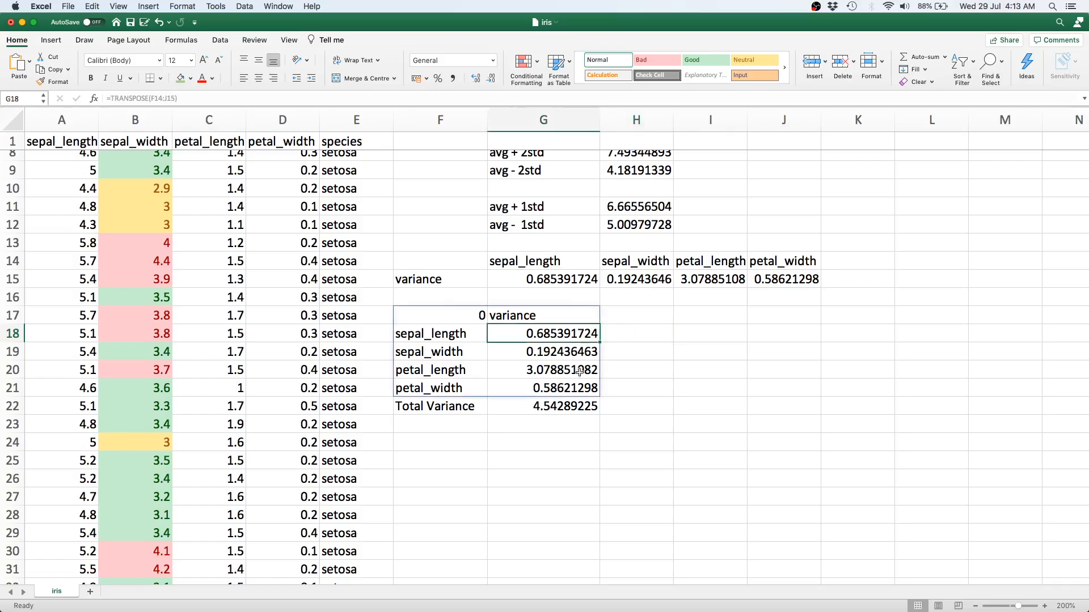
click(577, 411)
Divide the sepal_length variance by the total variance in H18 with =G18/G22 and fill the formula down to H22.
click(633, 333)
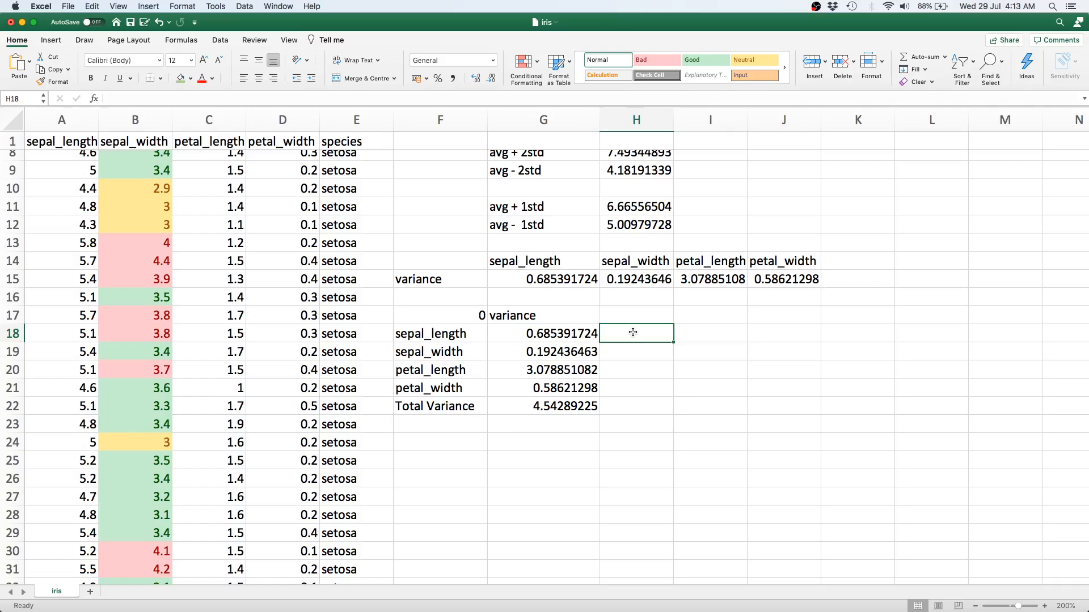
text(=)
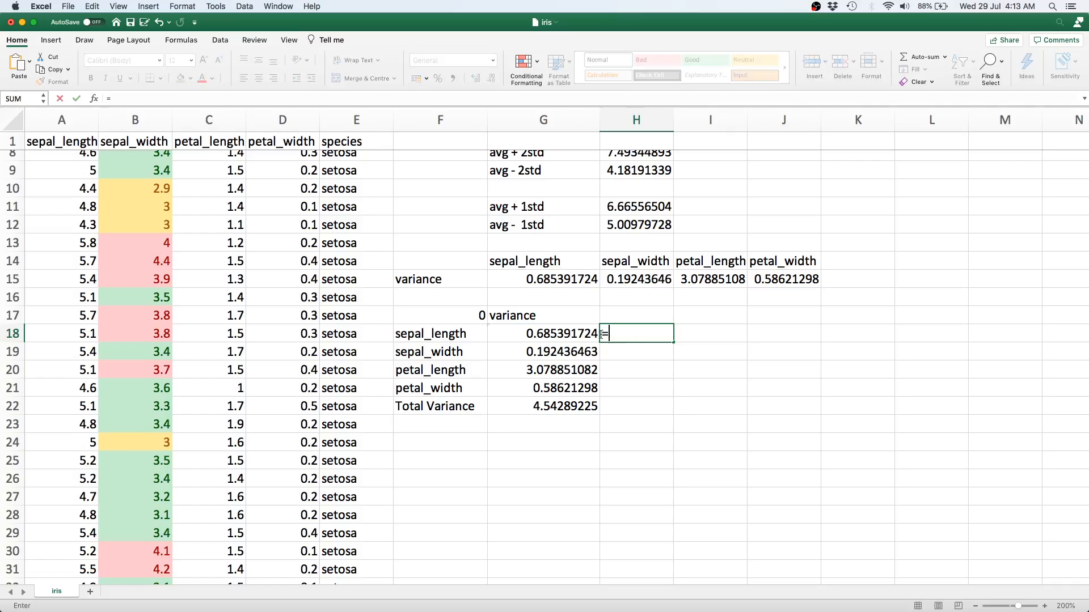
click(577, 335)
text(/)
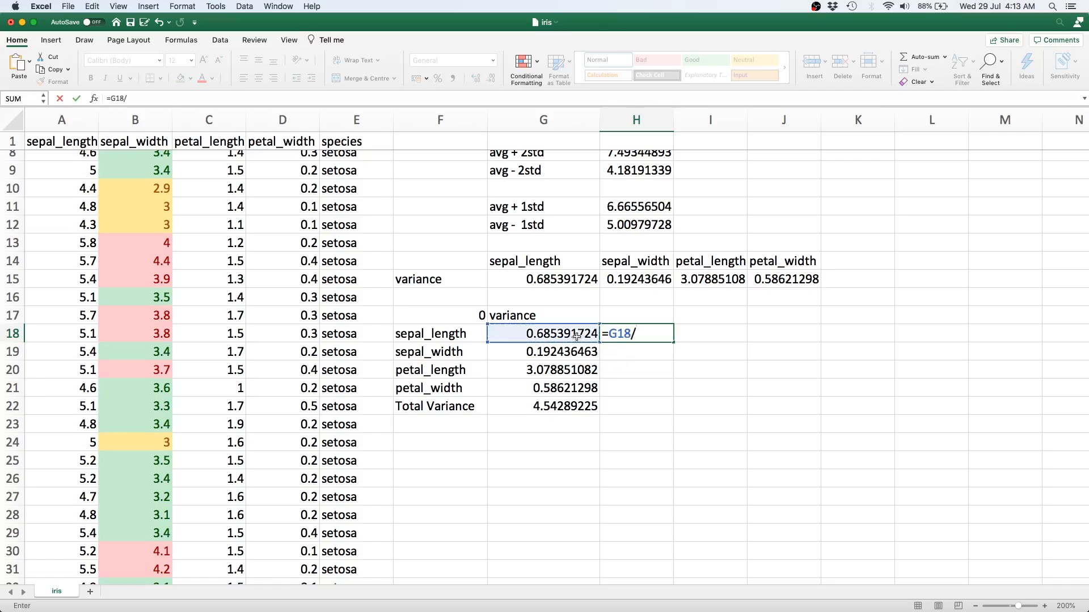
click(562, 406)
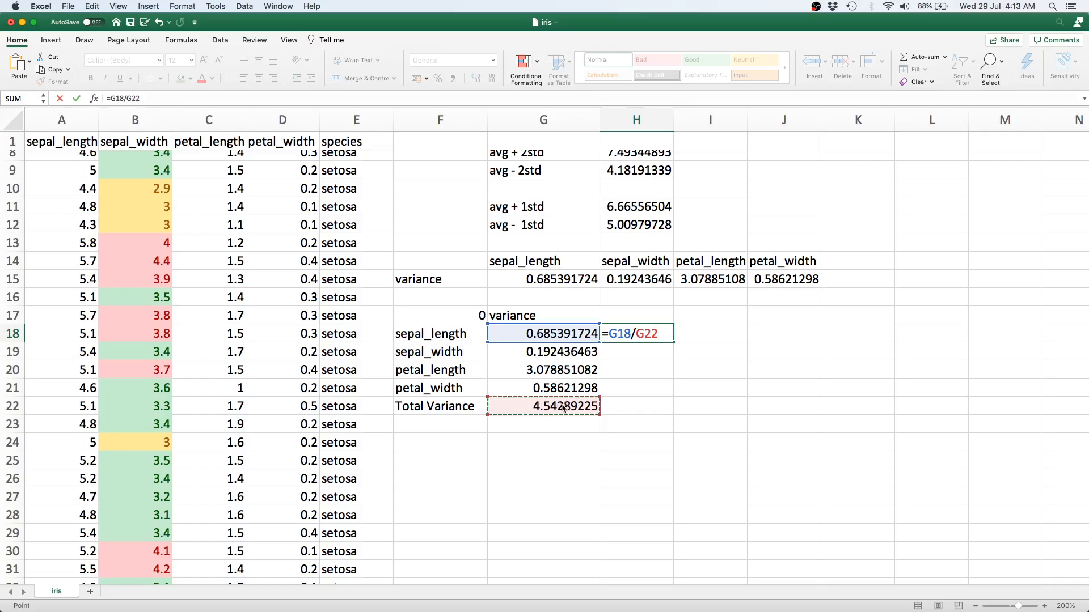
key(Return)
click(653, 331)
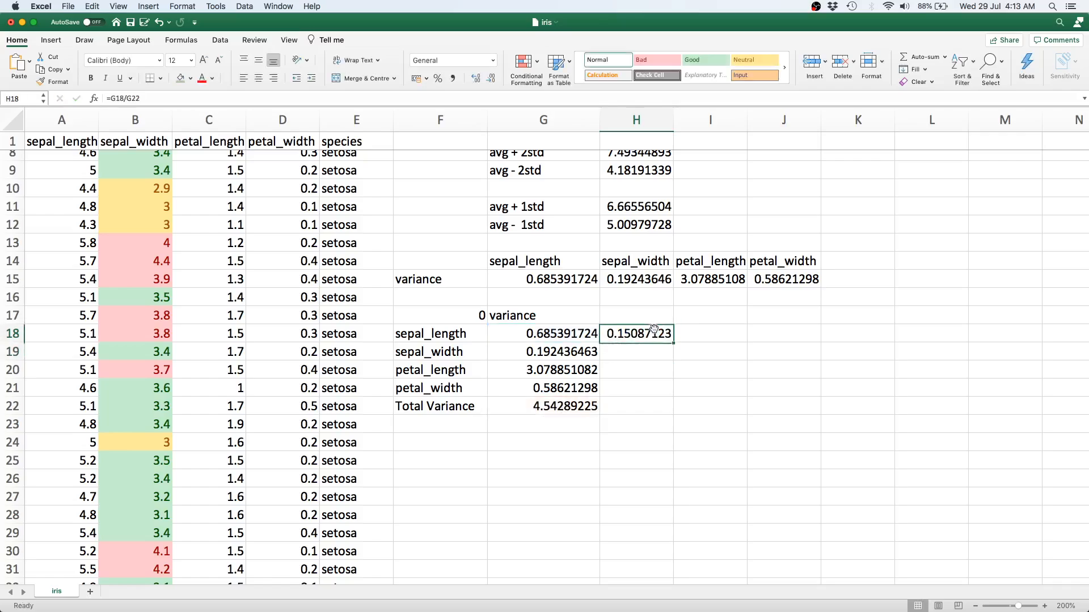
drag(673, 343, 670, 410)
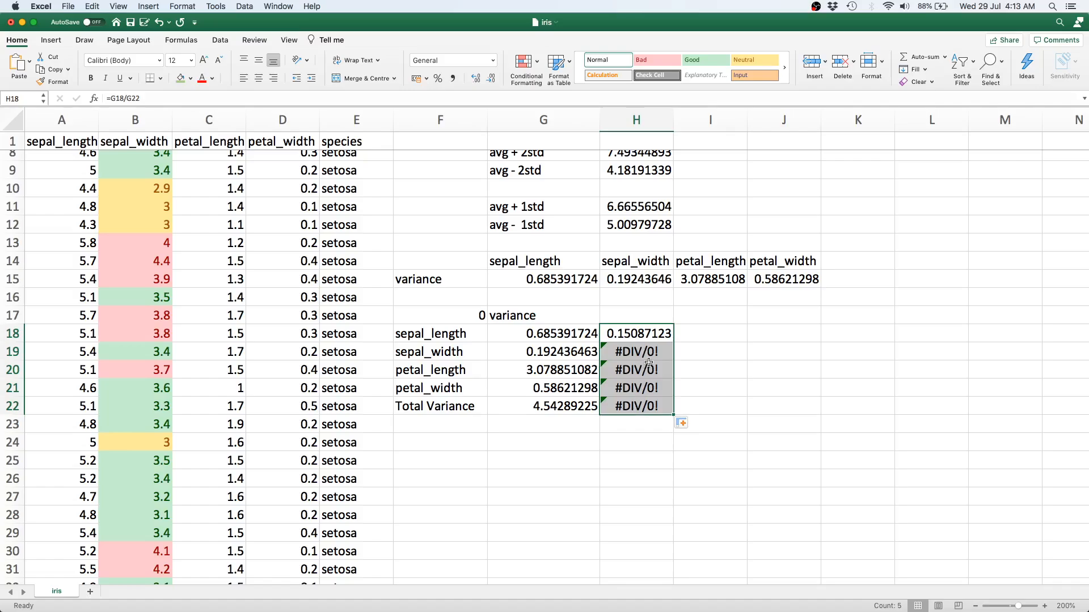
Check the H18 formula and the cells it references, G18 and G22.
click(583, 338)
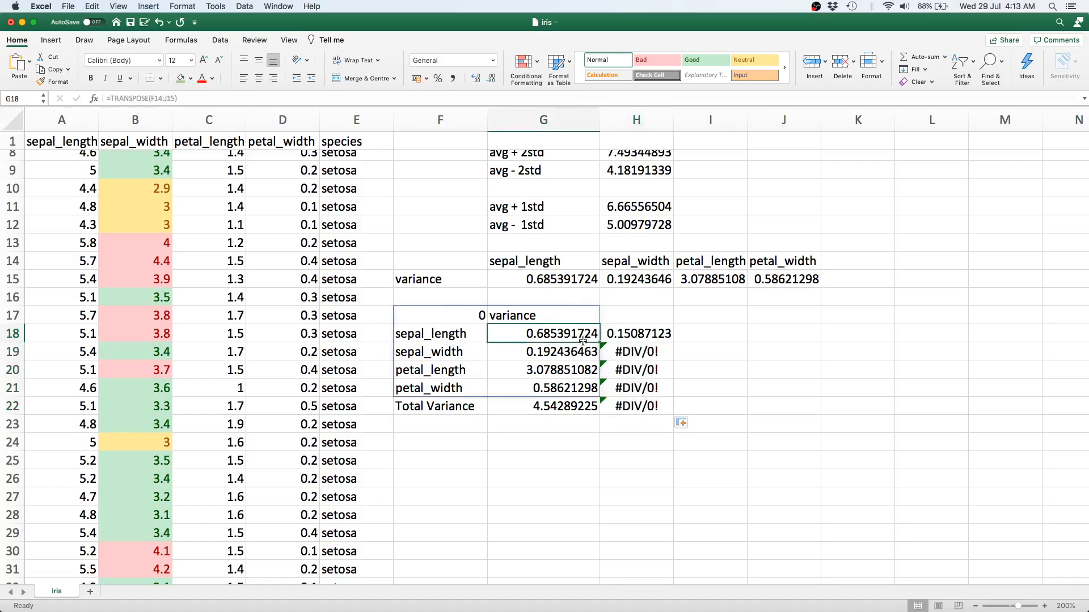
click(615, 335)
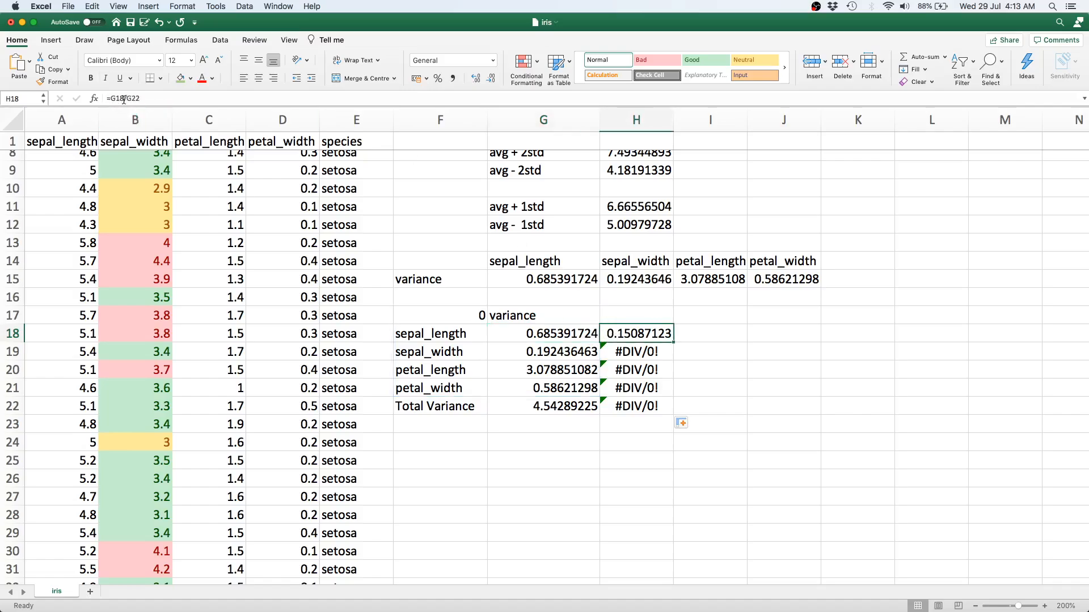
click(531, 335)
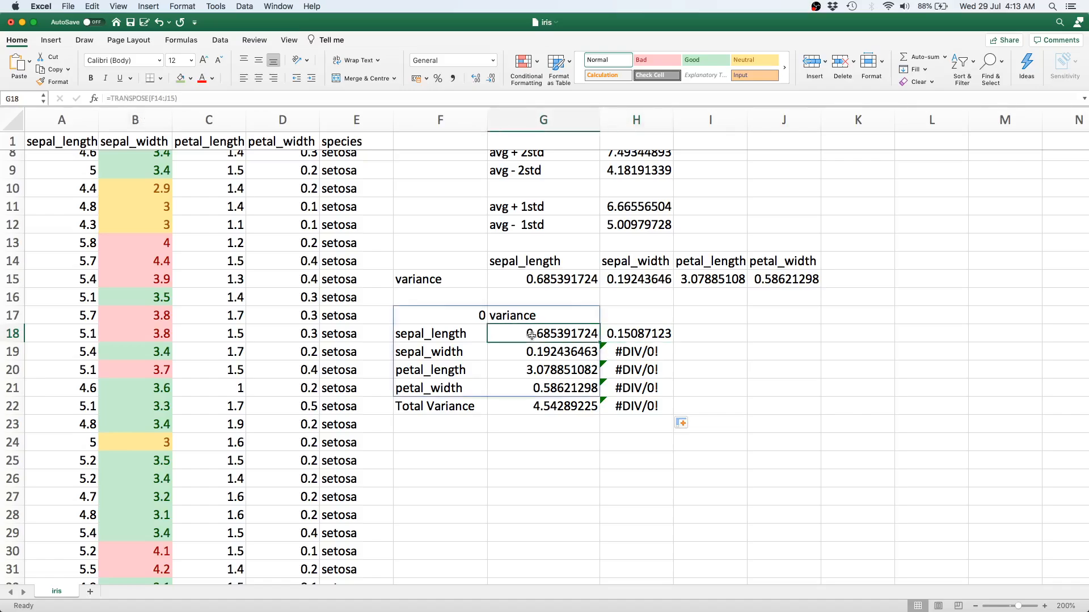
click(524, 407)
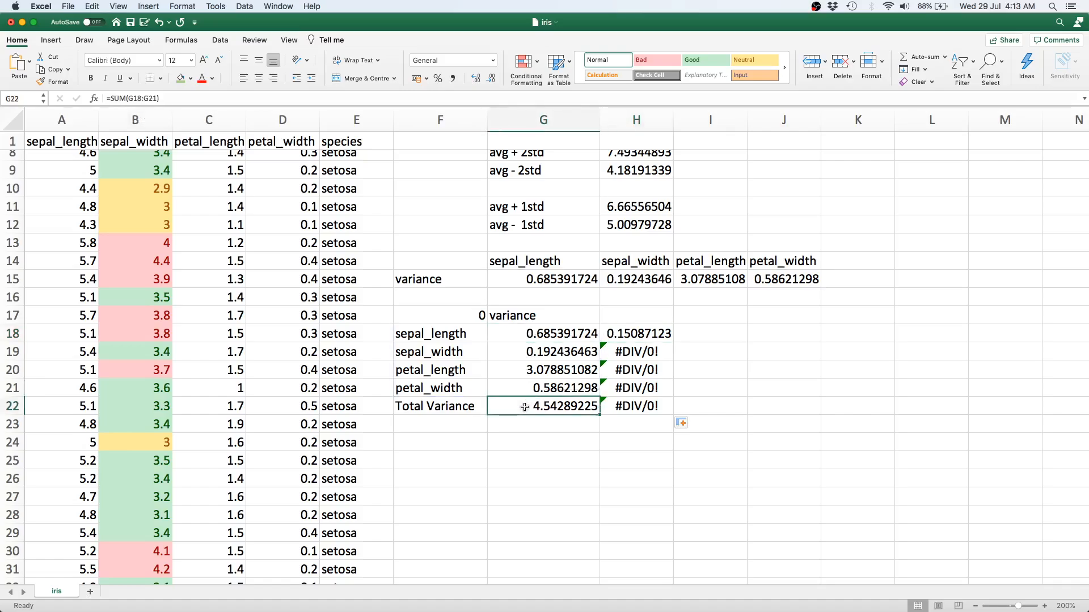
click(554, 335)
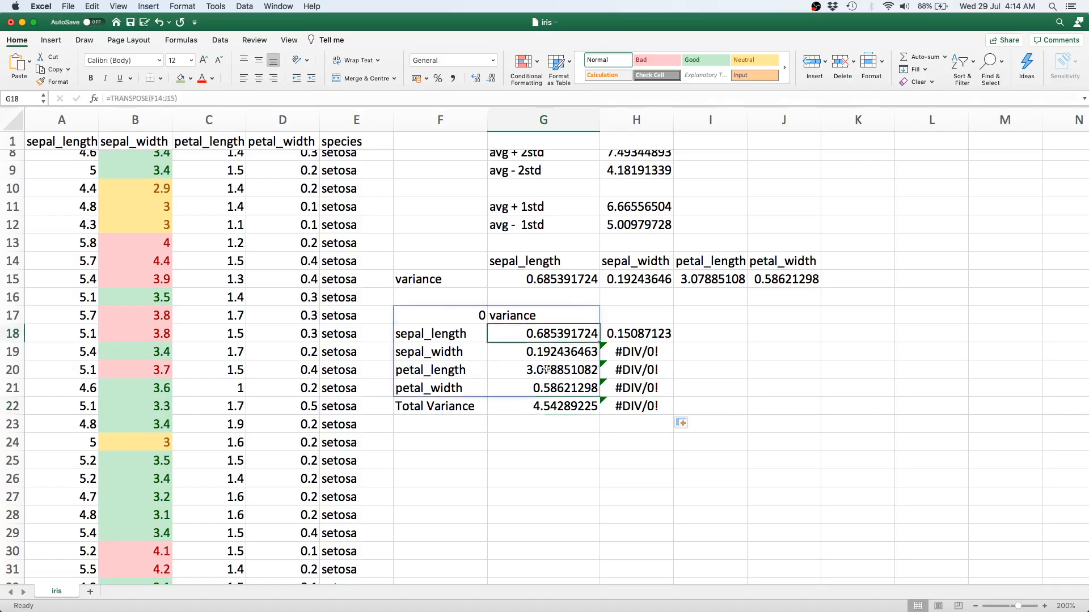
click(531, 411)
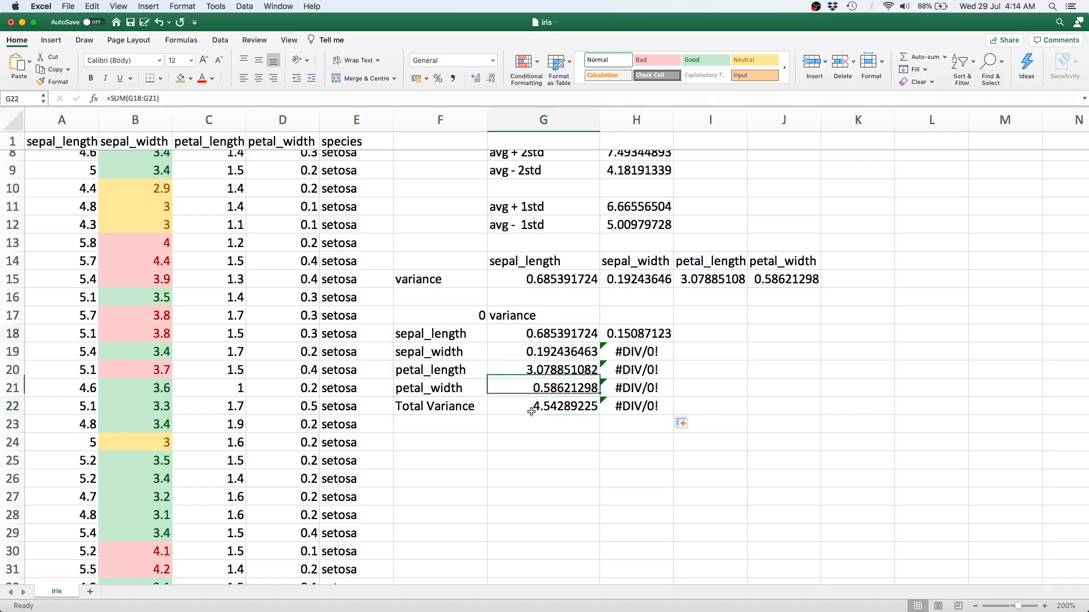
Compare the references used by the share formulas in H18 and H19 with the total variance cell G22.
click(633, 352)
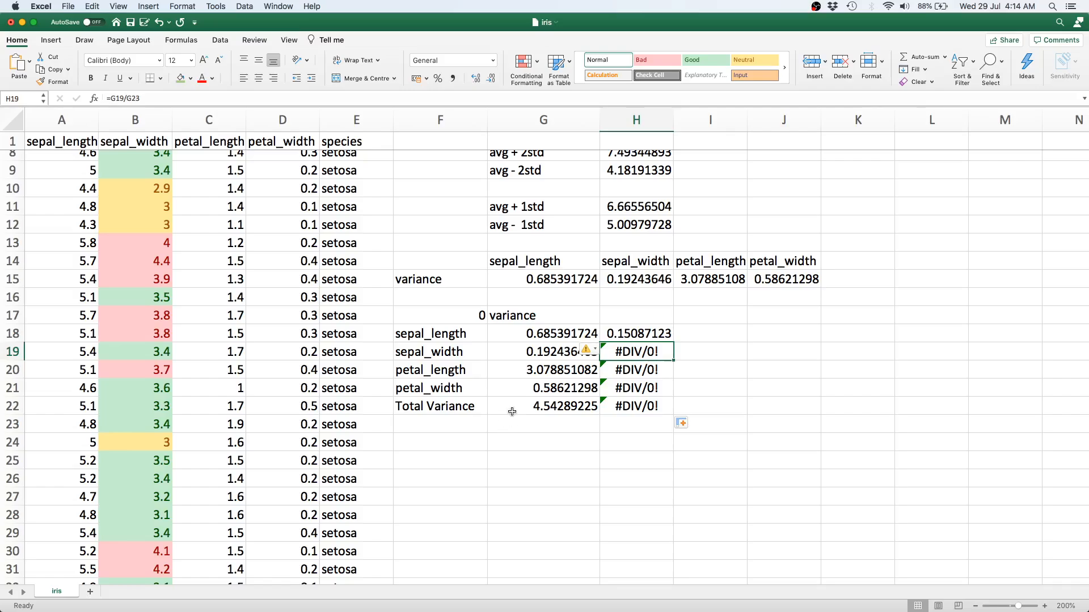
click(641, 334)
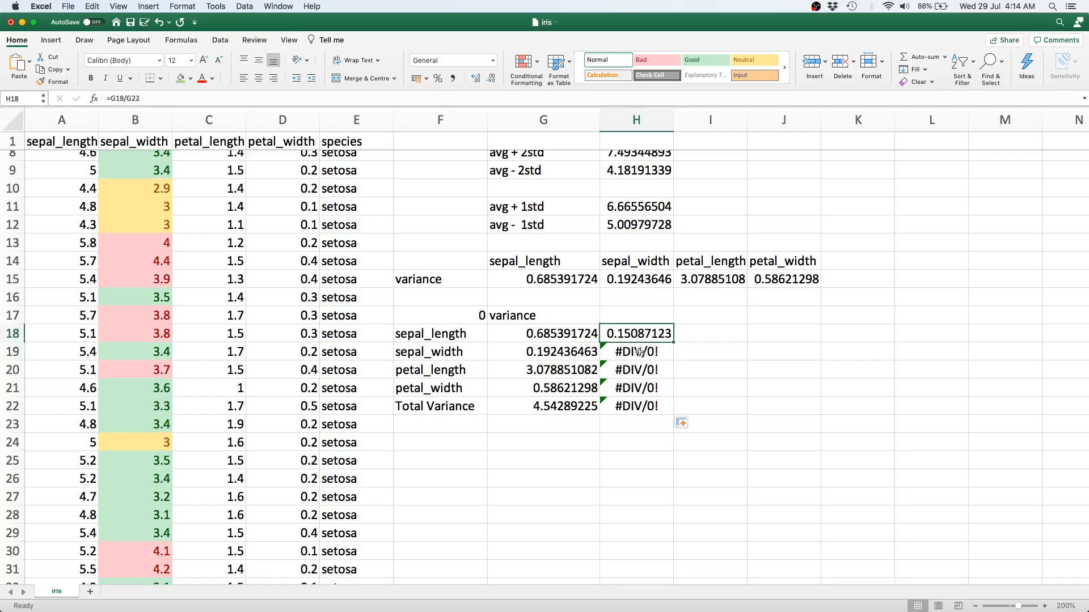
click(640, 353)
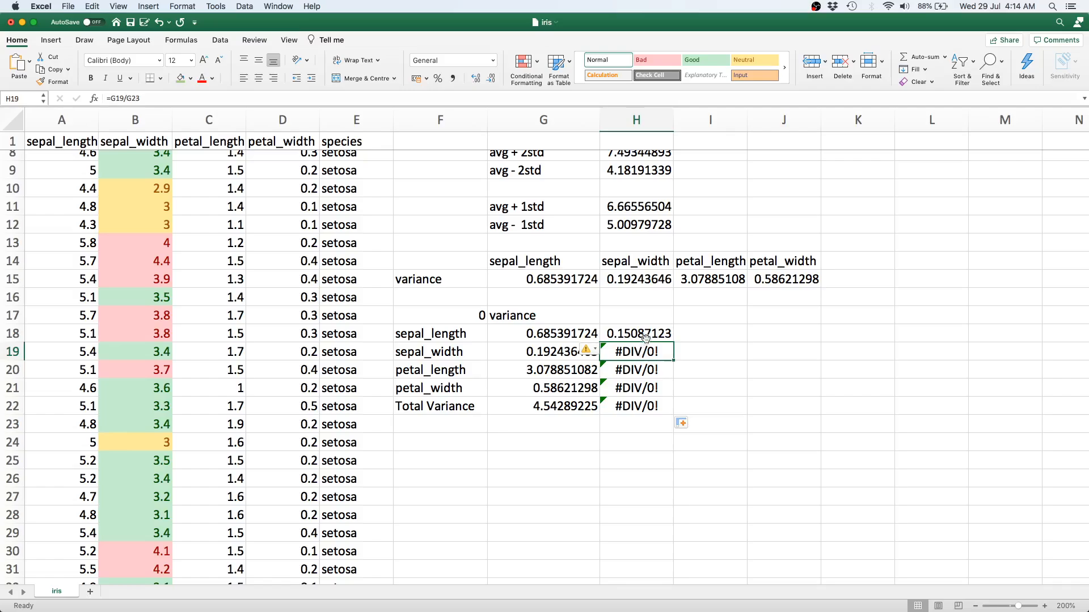
click(645, 338)
click(563, 408)
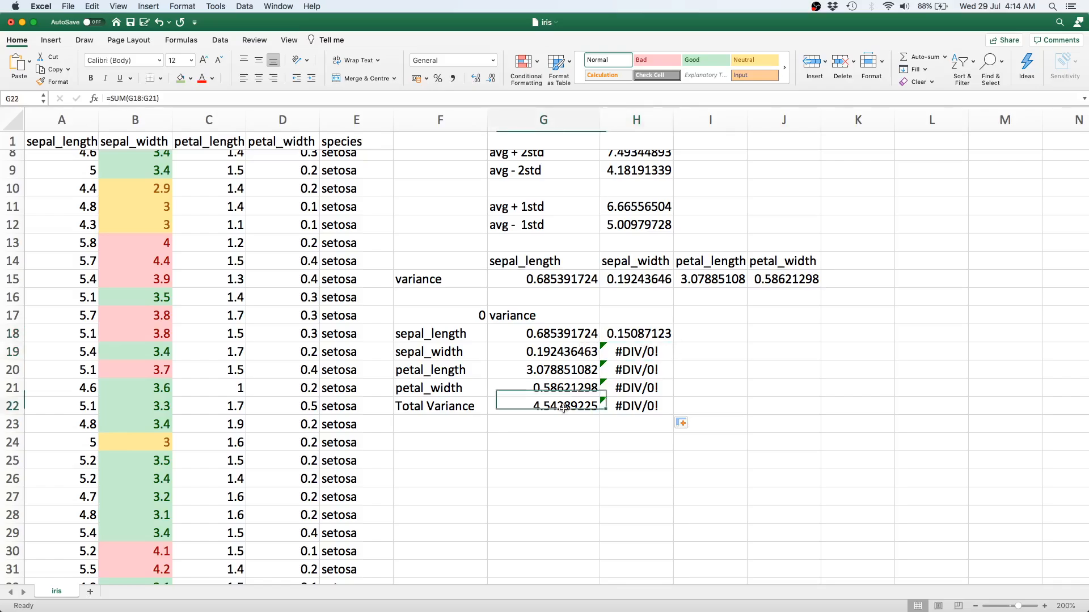
Replace the sepal_length share formula in H18 with =G18/G$22 so the total variance row is locked.
click(661, 333)
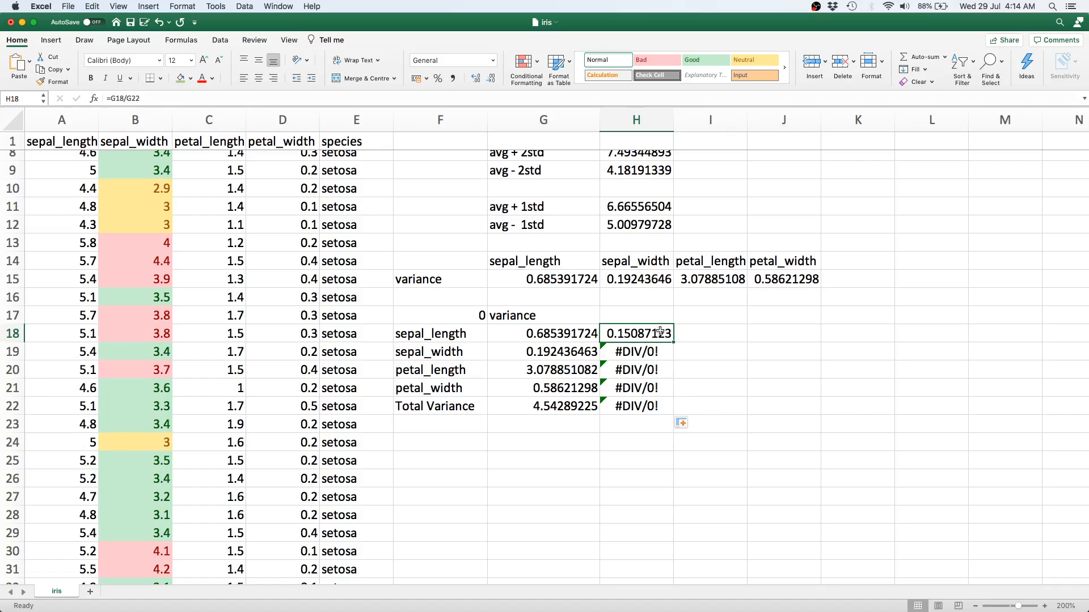
key(BackSpace)
text(=)
click(572, 333)
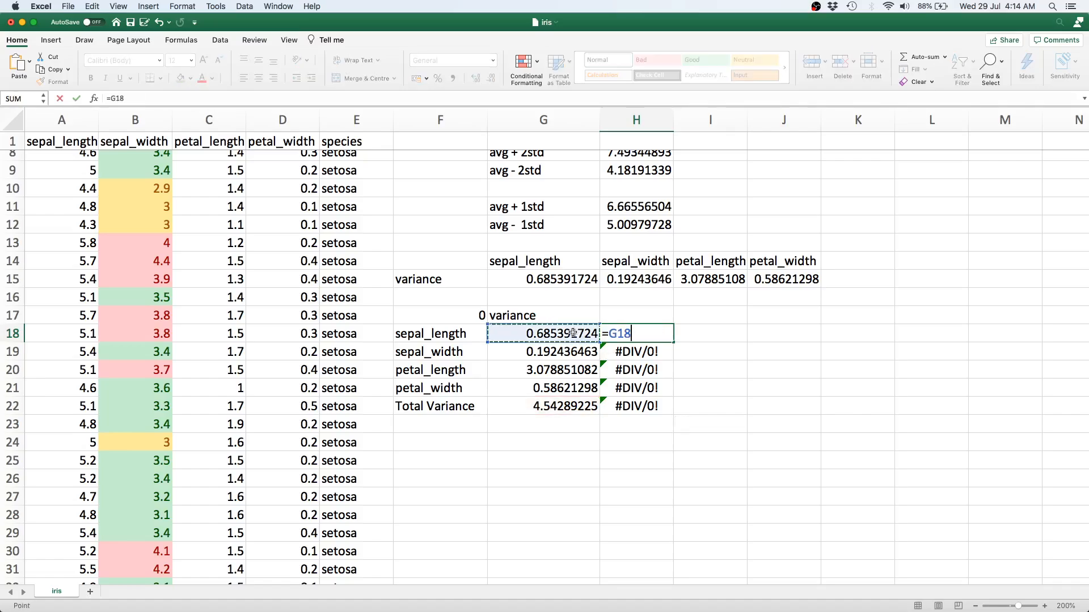
text(/G$)
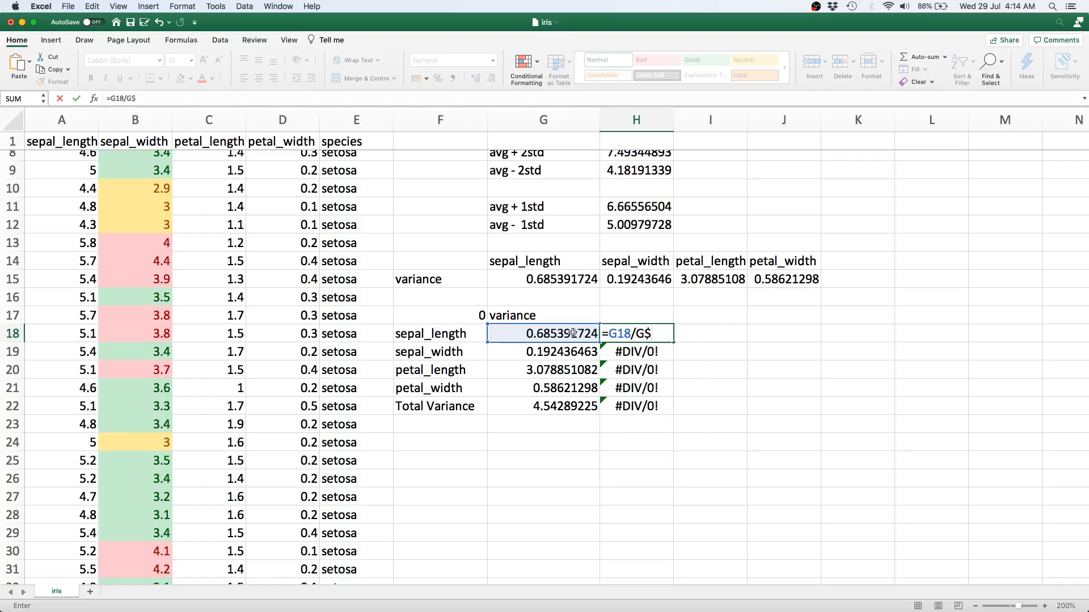
text(22)
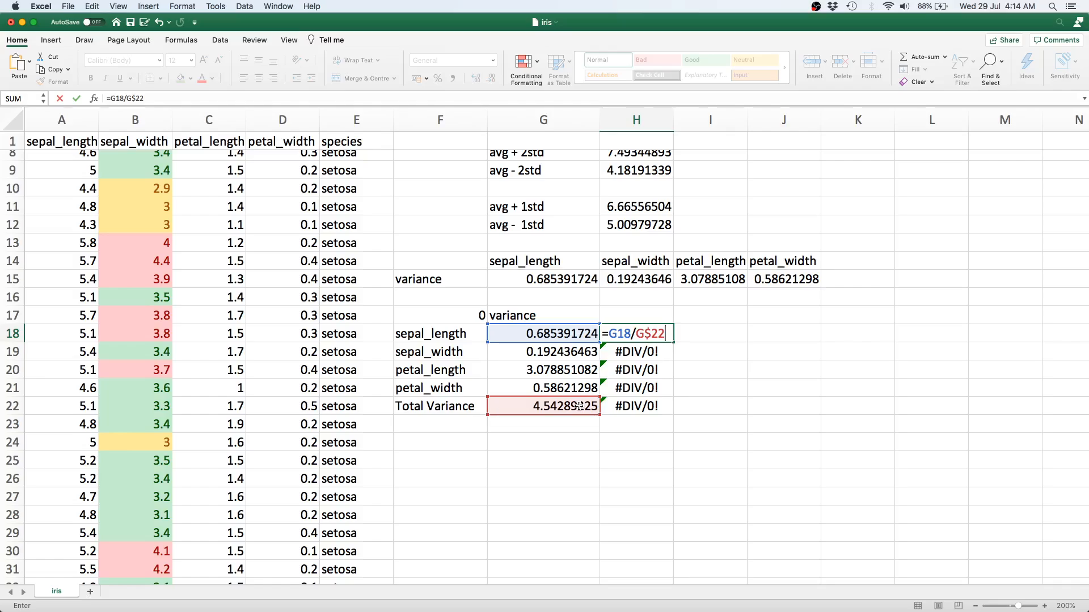
key(Return)
Fill the H18 share formula down to H22 and check the formula in the Total Variance row.
click(663, 333)
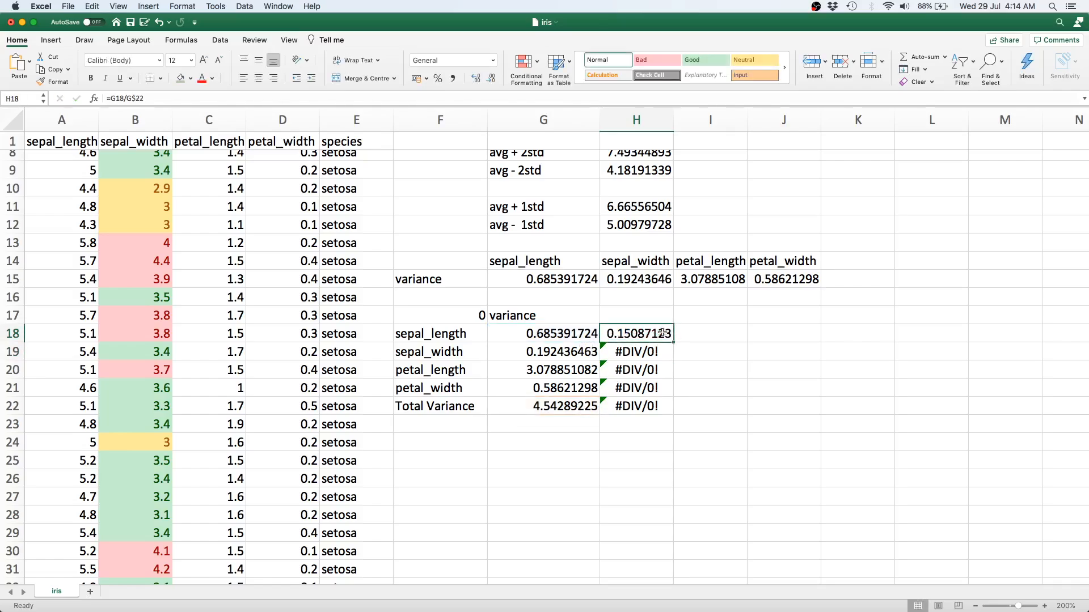
drag(673, 342, 671, 408)
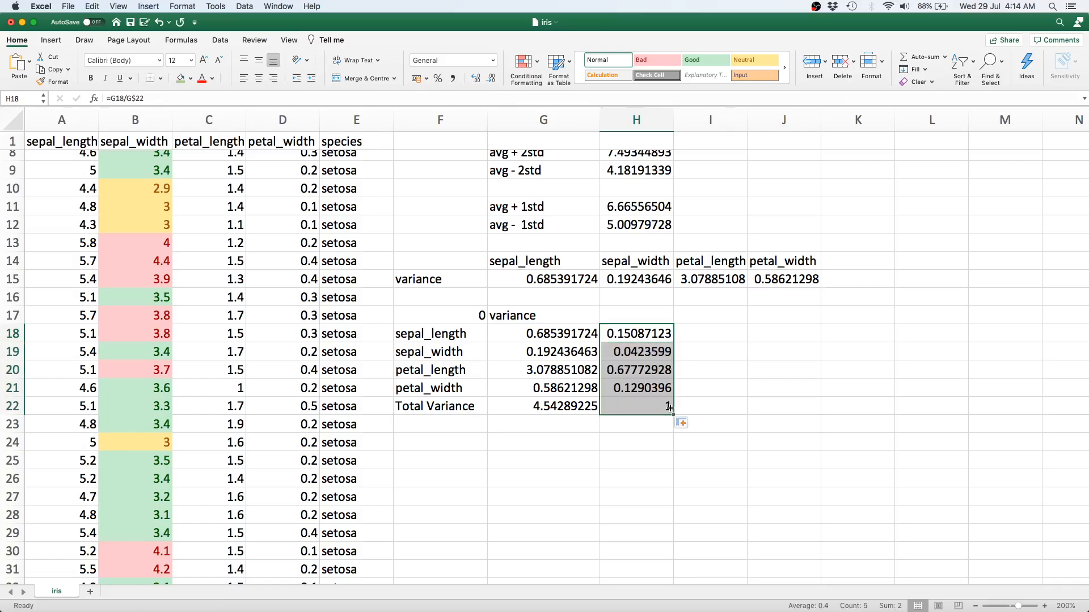
click(734, 405)
click(644, 407)
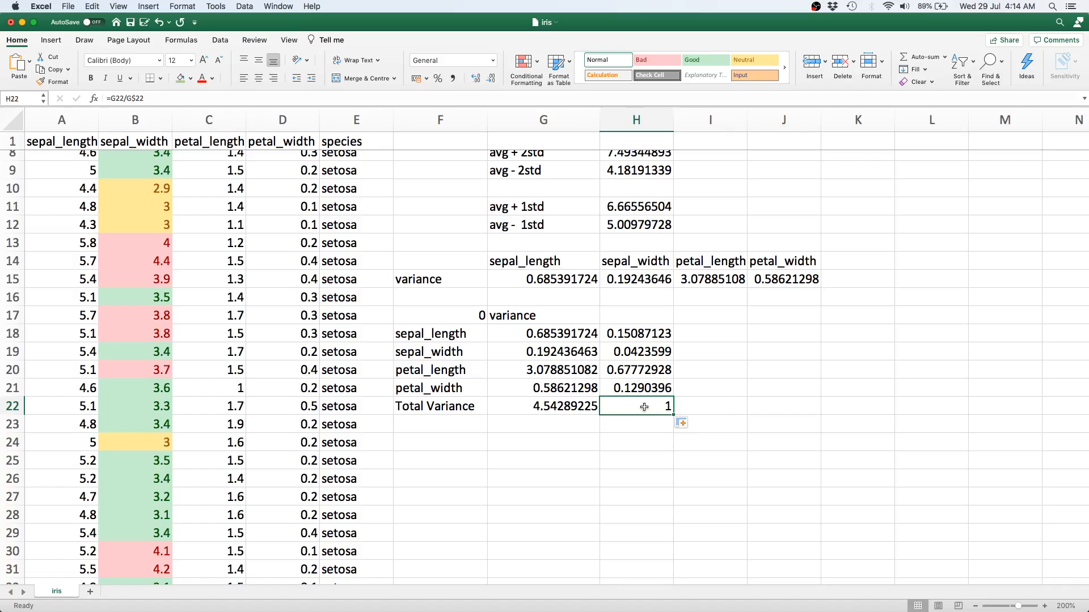
Format the variance shares in H18:H22 as percentages and review the individual shares.
drag(639, 333, 637, 397)
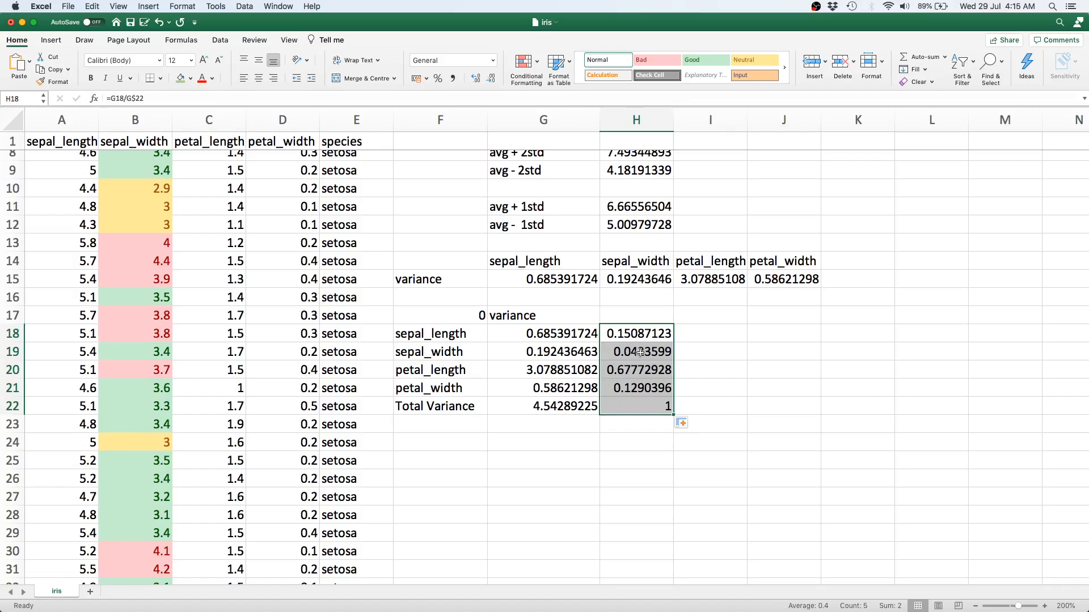
click(438, 79)
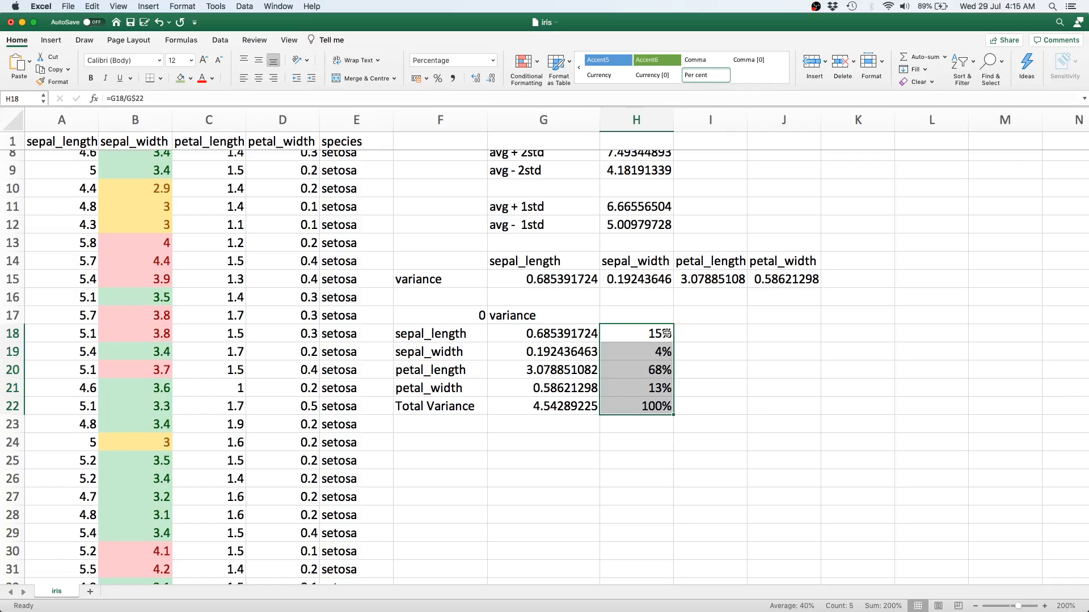
click(653, 370)
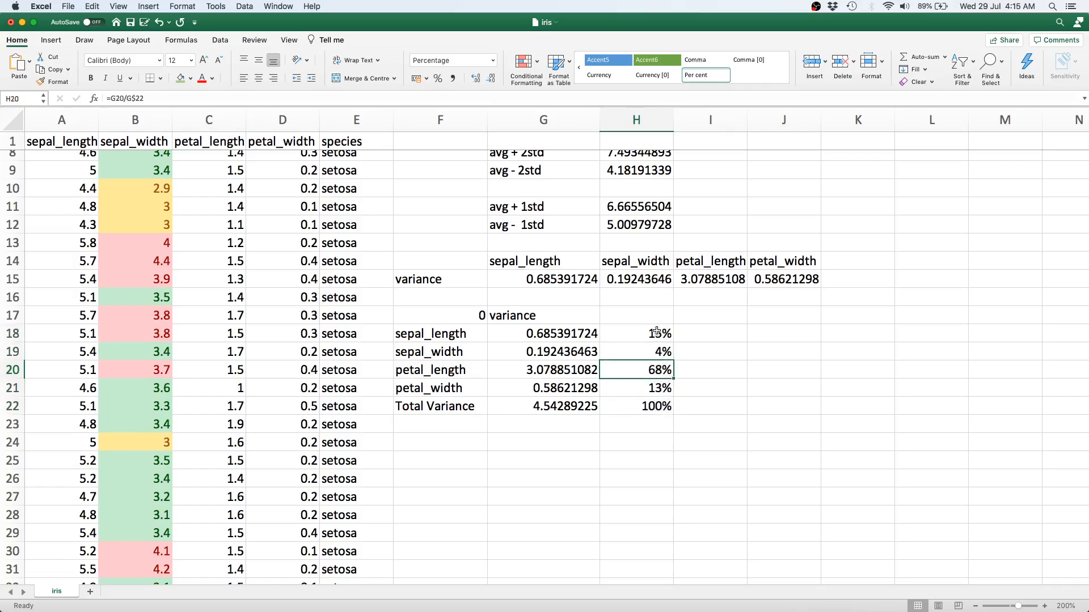
click(654, 394)
click(653, 340)
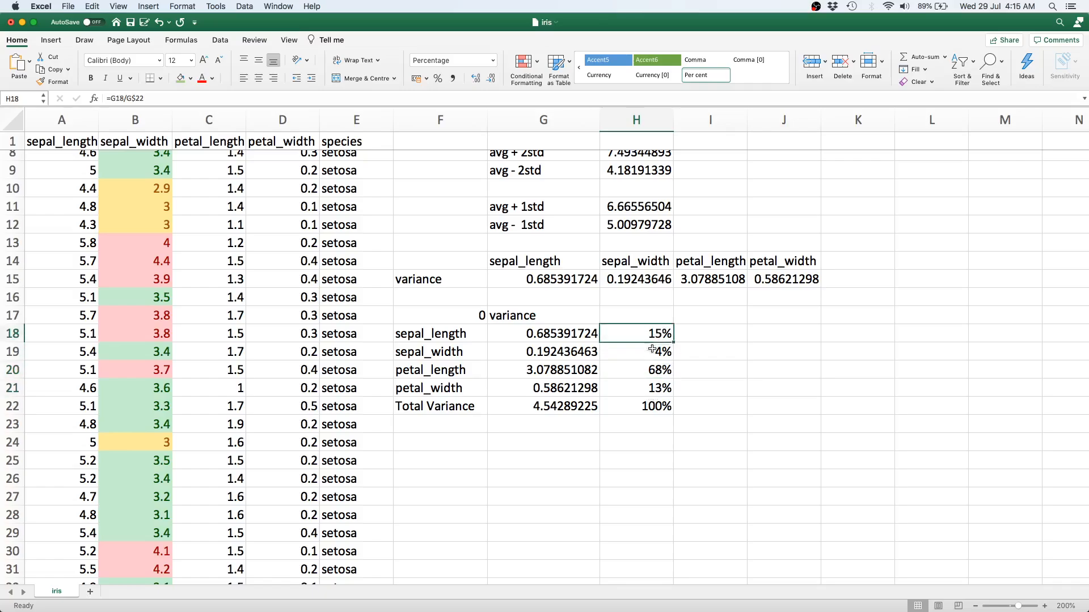
click(651, 356)
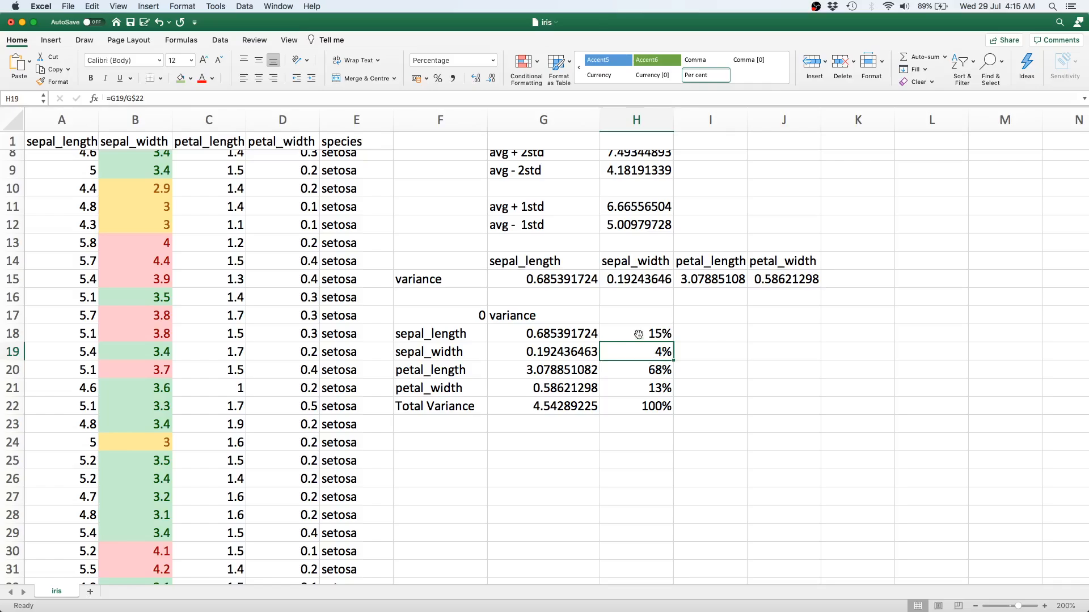
Add solid blue data bars to the percentage shares in H18:H22 with conditional formatting.
click(639, 334)
key(shift+Down)
key(shift+Down)
key(shift+Down)
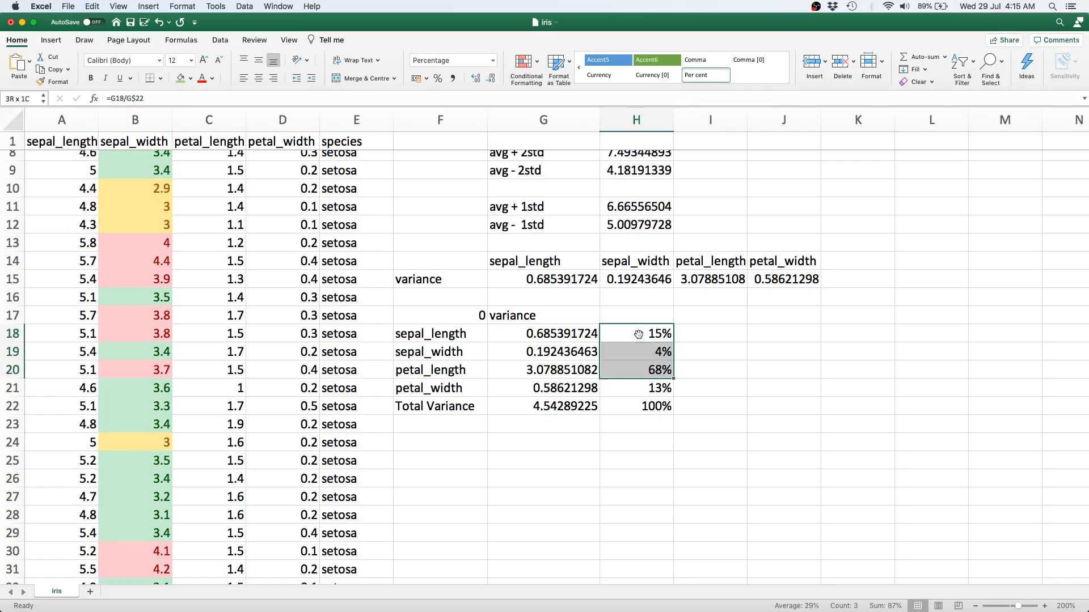
key(shift+Down)
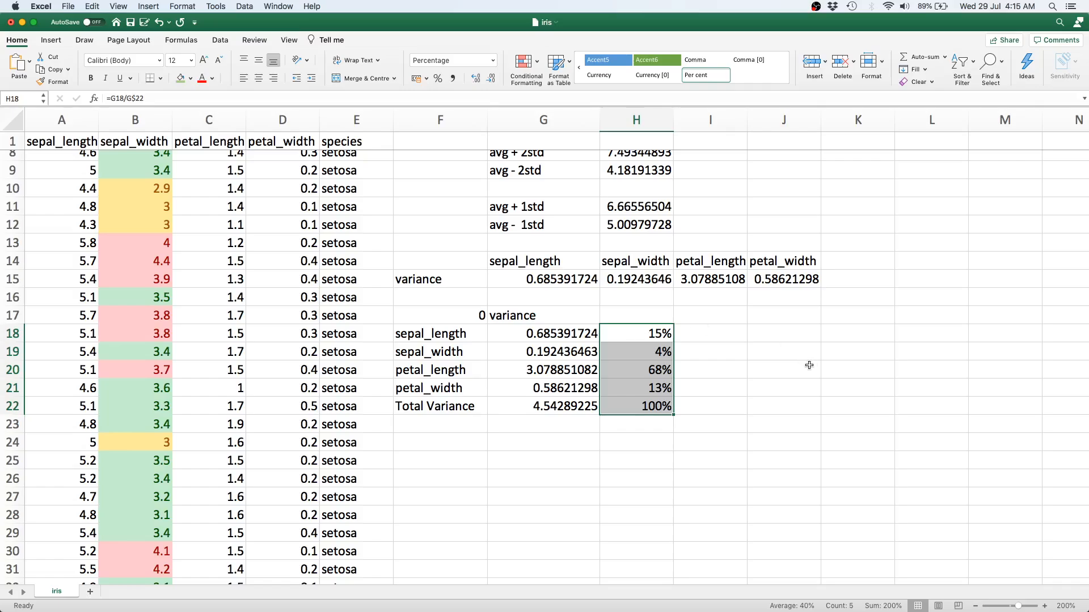
click(527, 69)
mouse_move(533, 116)
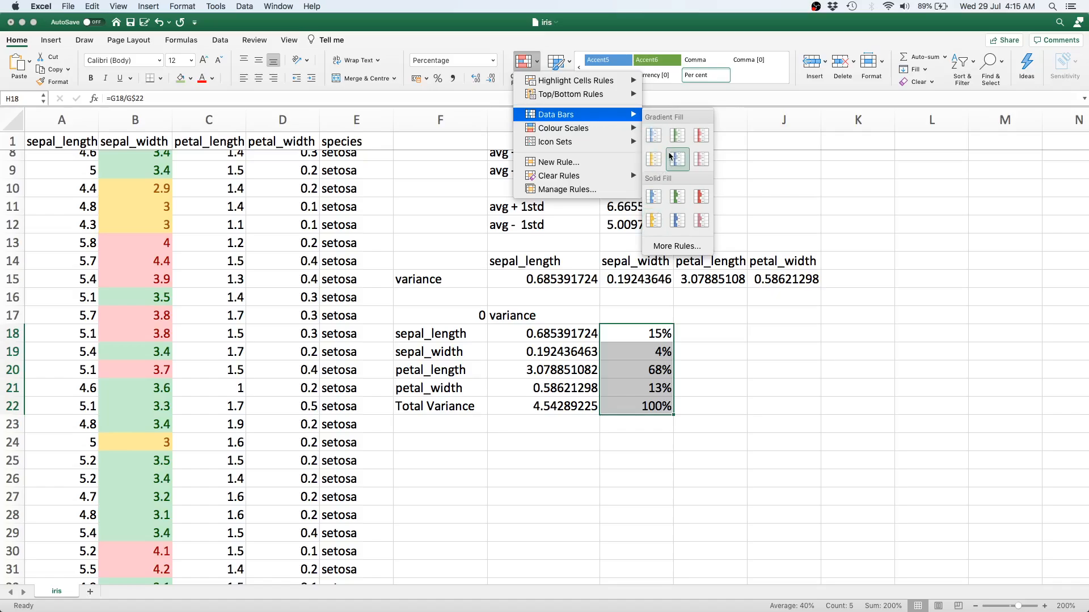
click(678, 225)
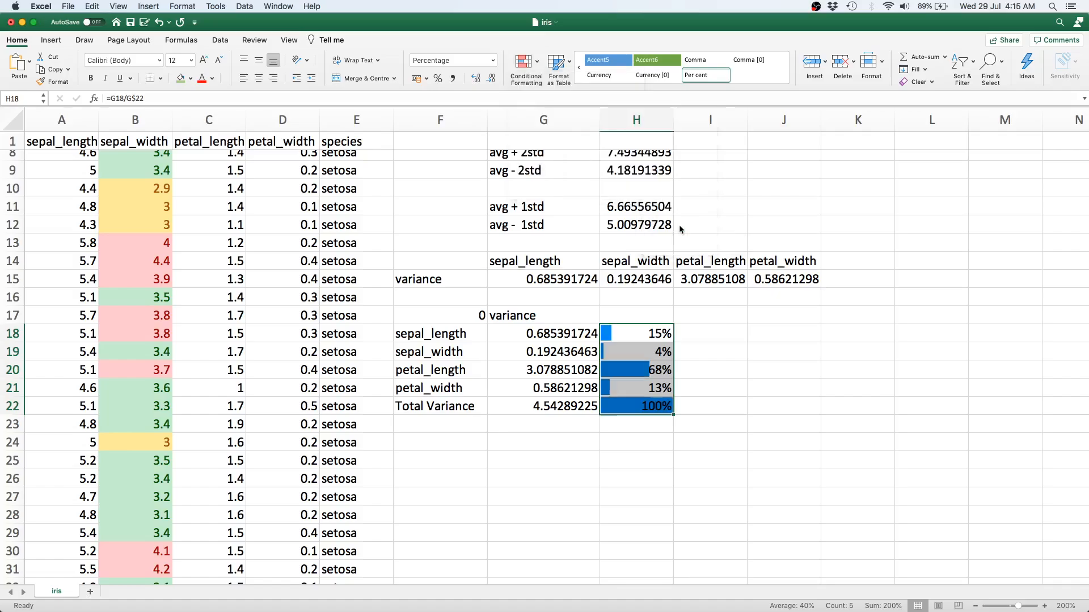
click(722, 374)
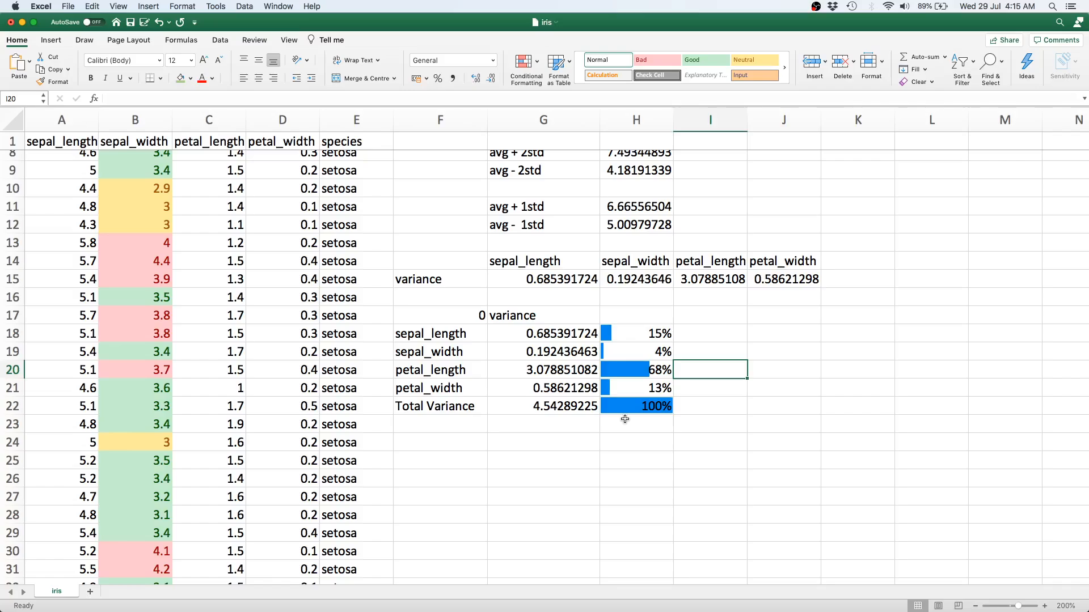
Examine the petal_length row's share and variance in comparison with the other measurements.
click(635, 365)
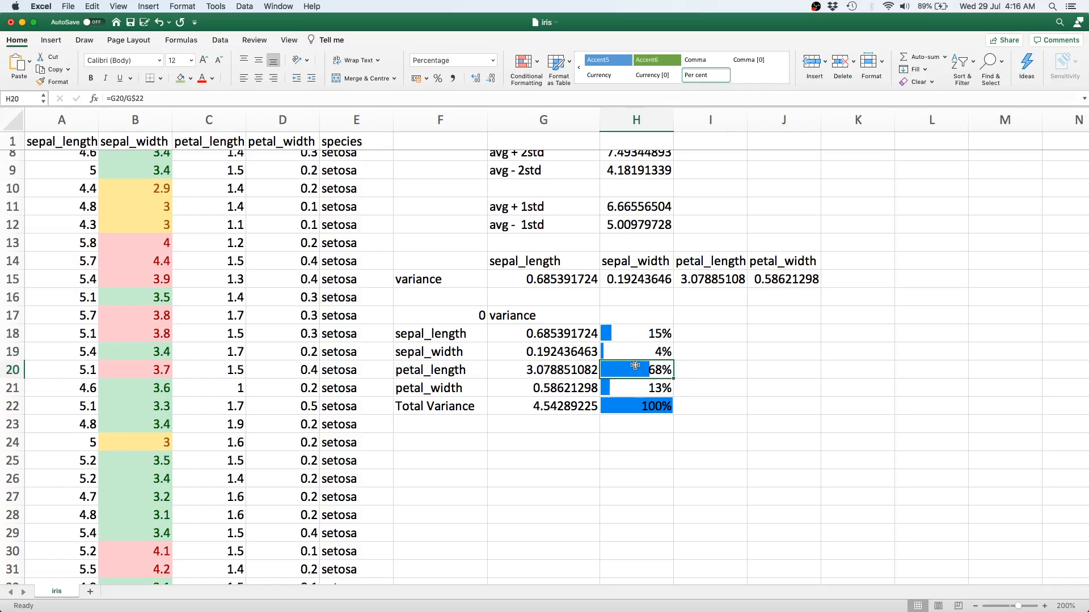
click(729, 362)
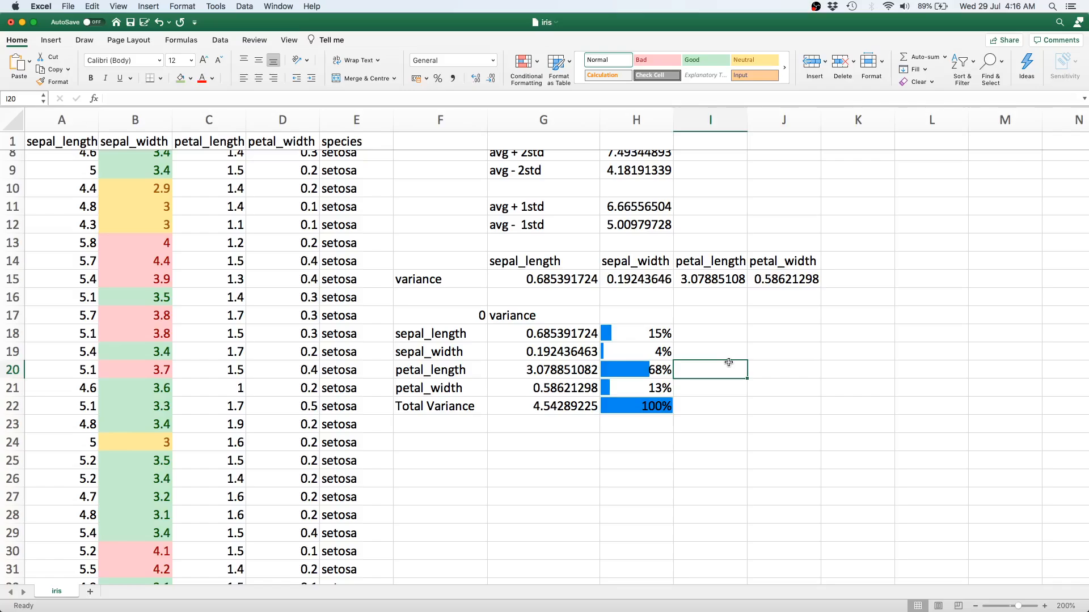
click(442, 382)
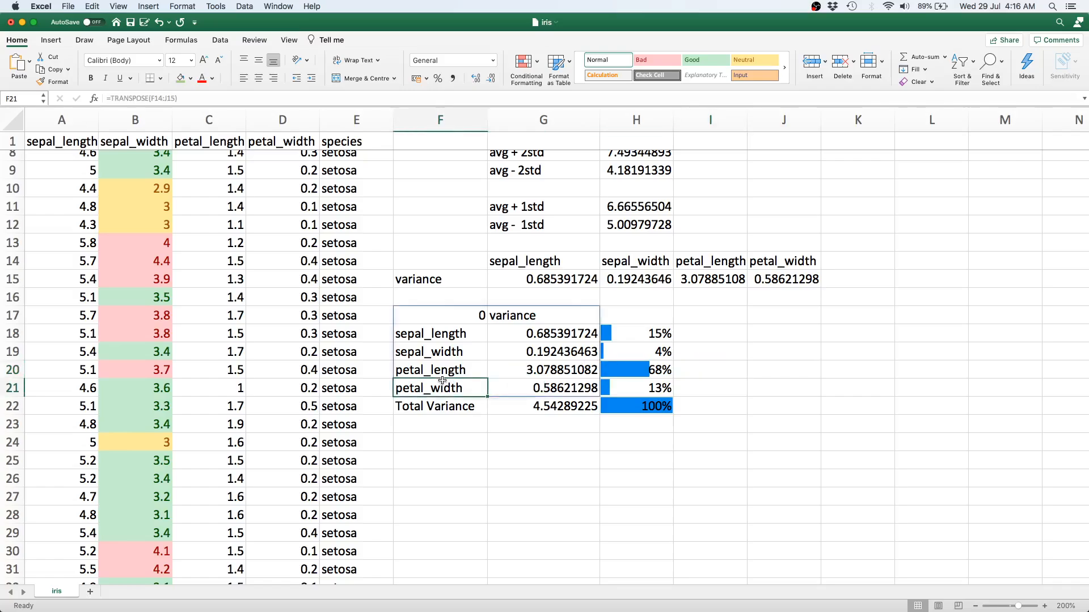
click(434, 371)
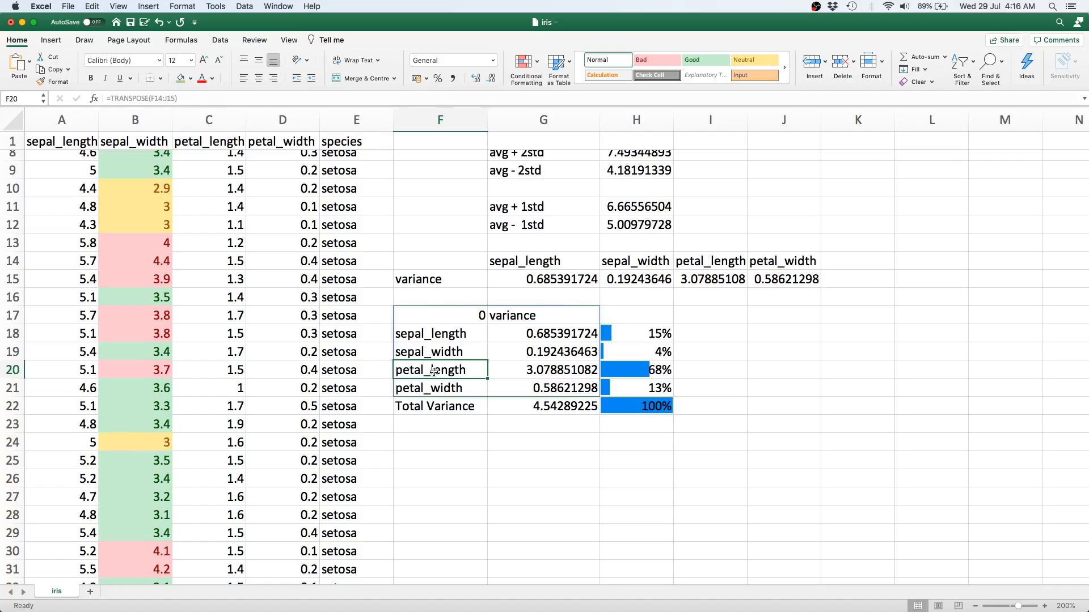
click(549, 373)
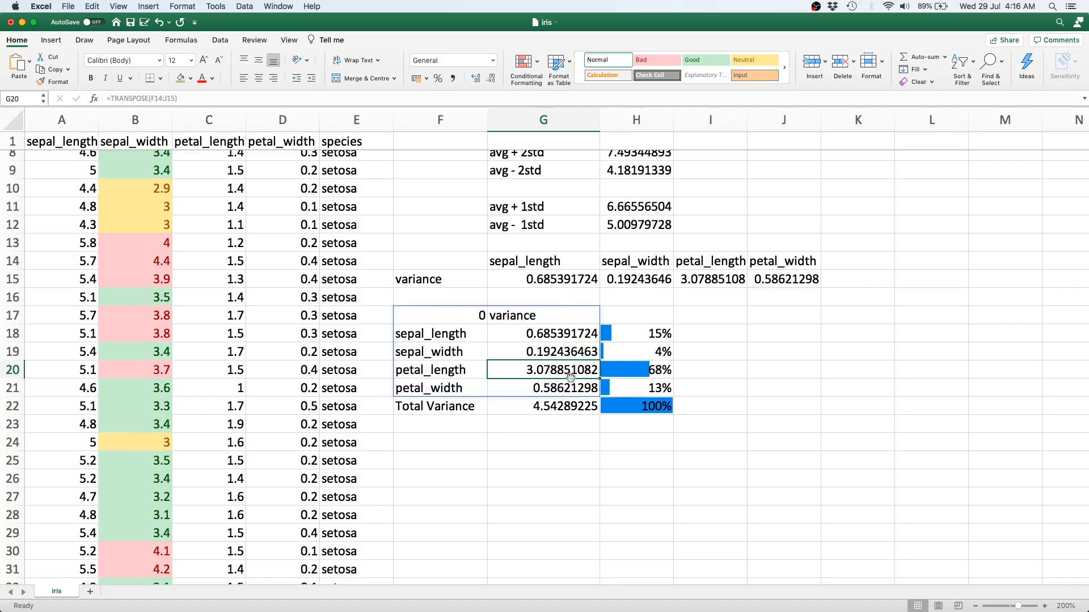
click(647, 339)
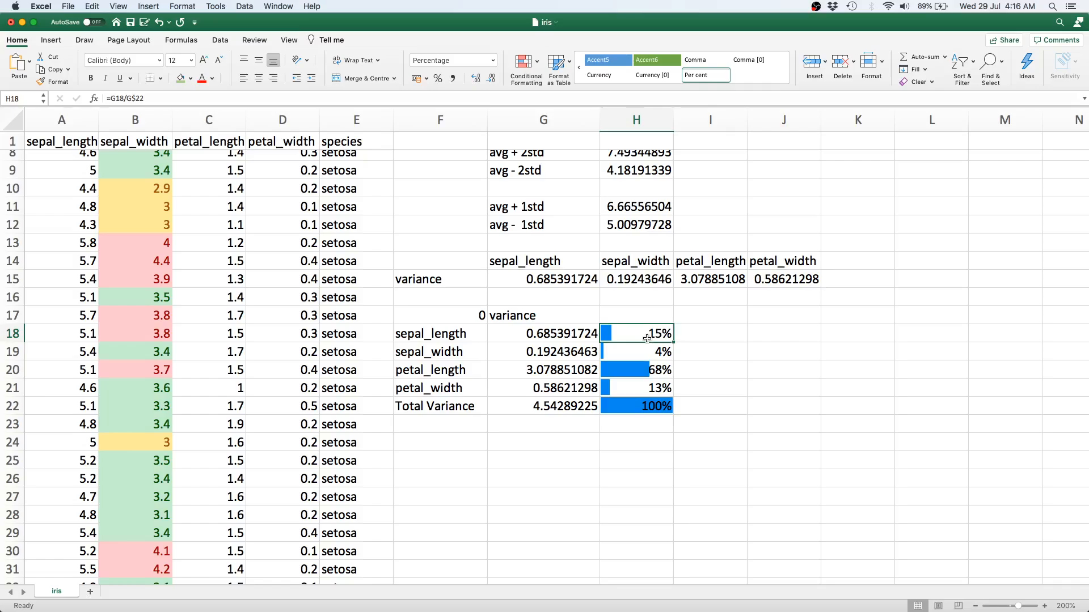
Add gradient blue data bars to the variances in G18:G22 and compare the petal_length and petal_width bars.
click(586, 334)
drag(586, 334, 585, 406)
click(529, 68)
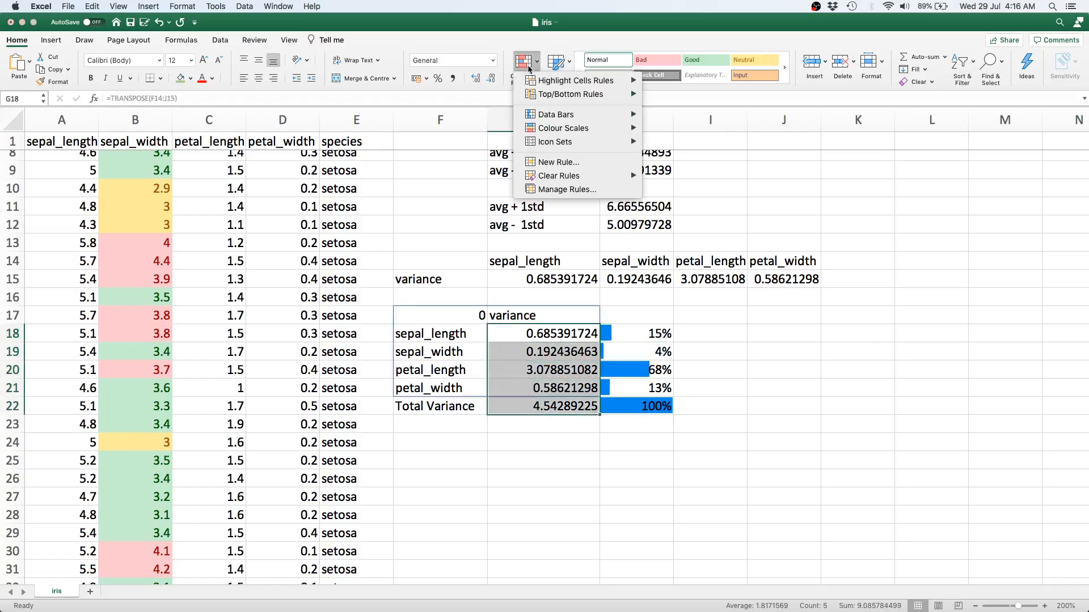
mouse_move(618, 114)
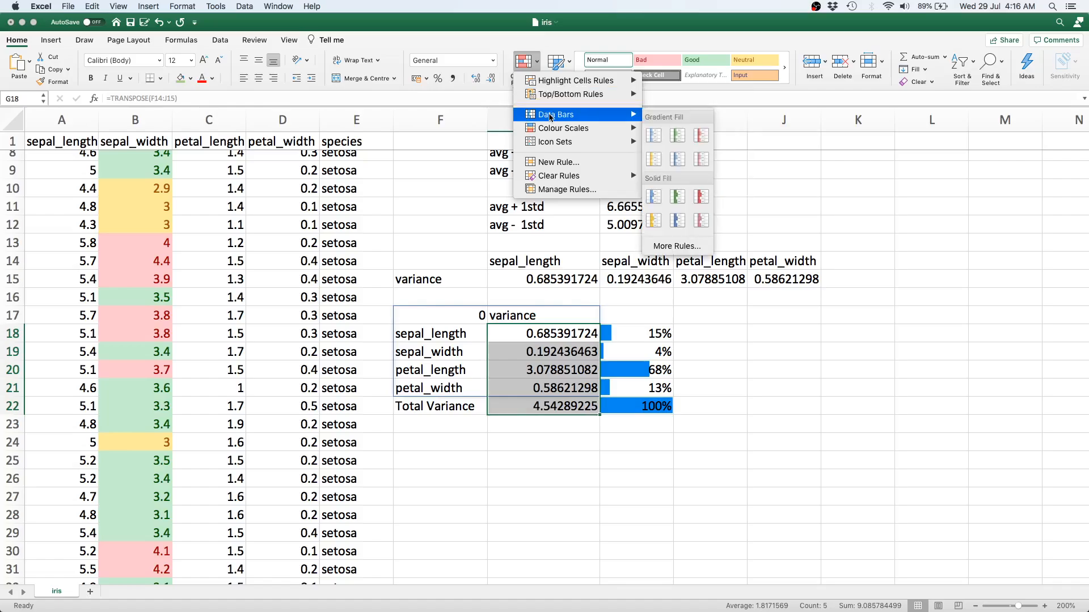
click(678, 159)
click(527, 365)
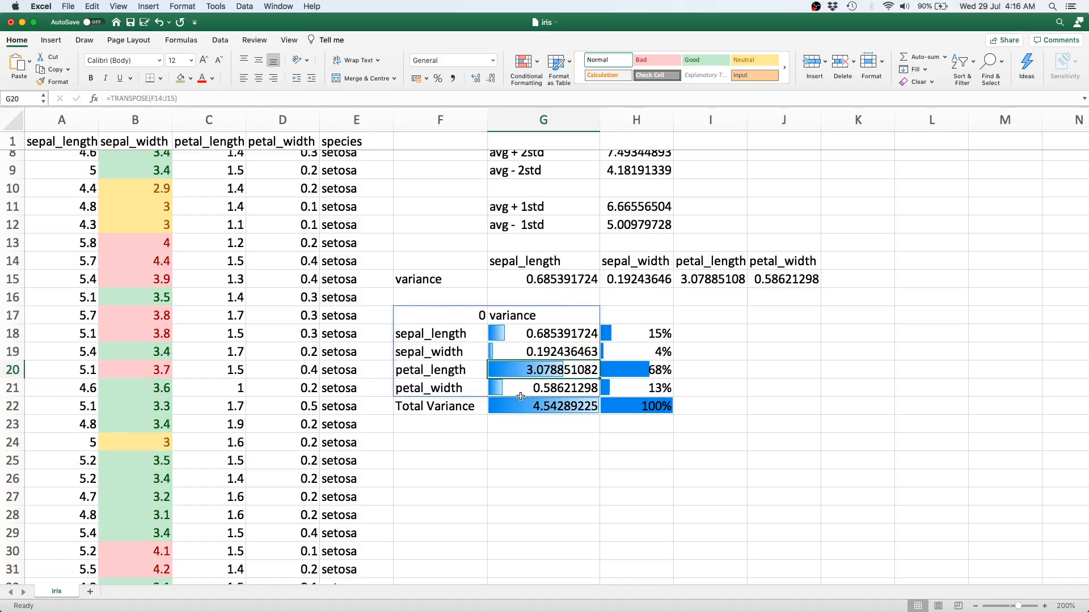
click(520, 385)
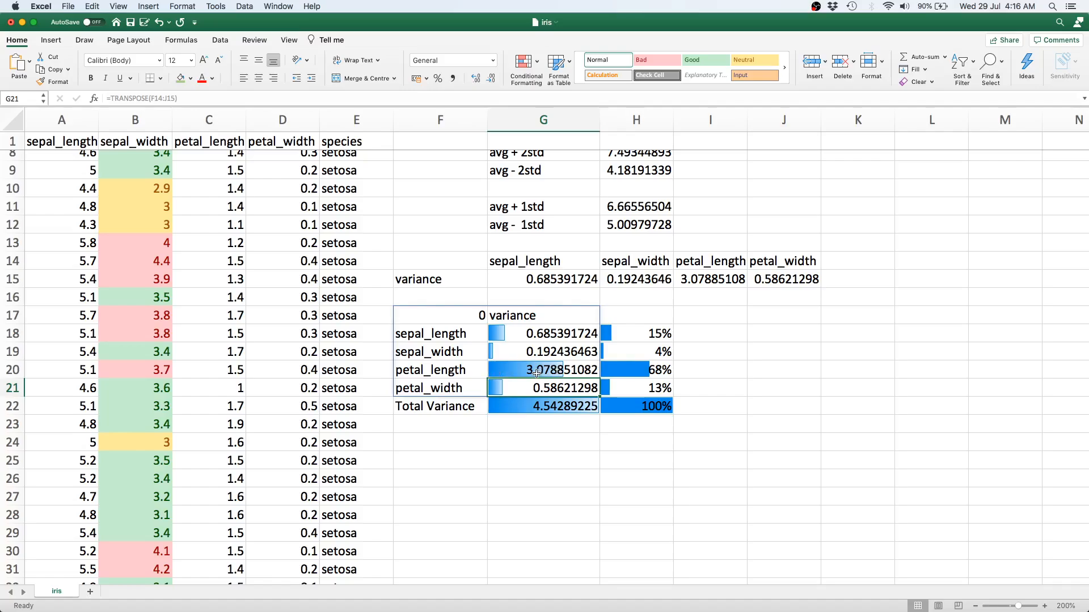
click(587, 375)
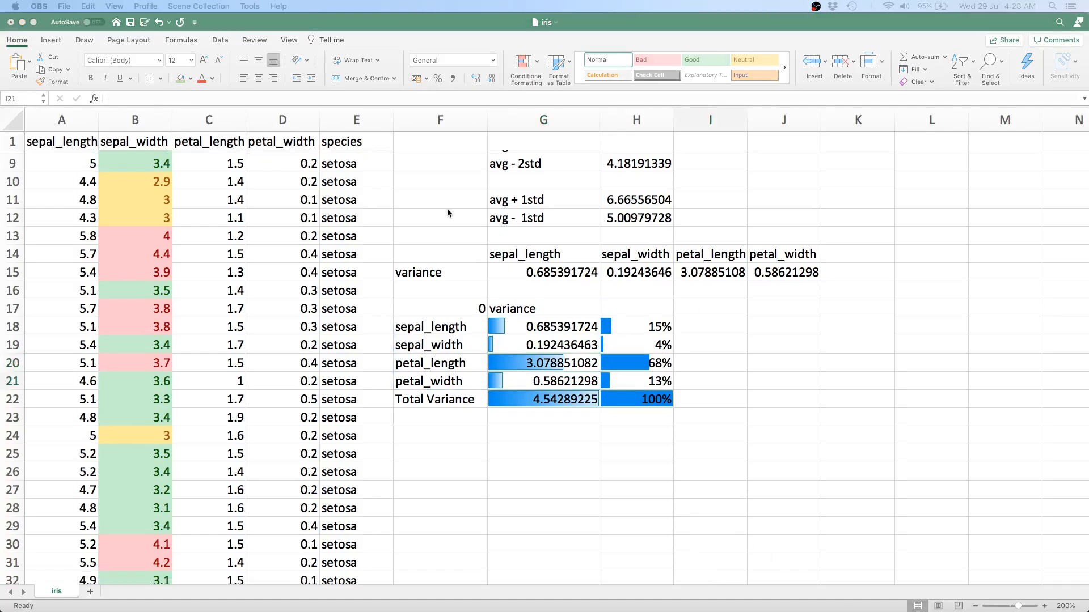
click(530, 67)
mouse_move(548, 132)
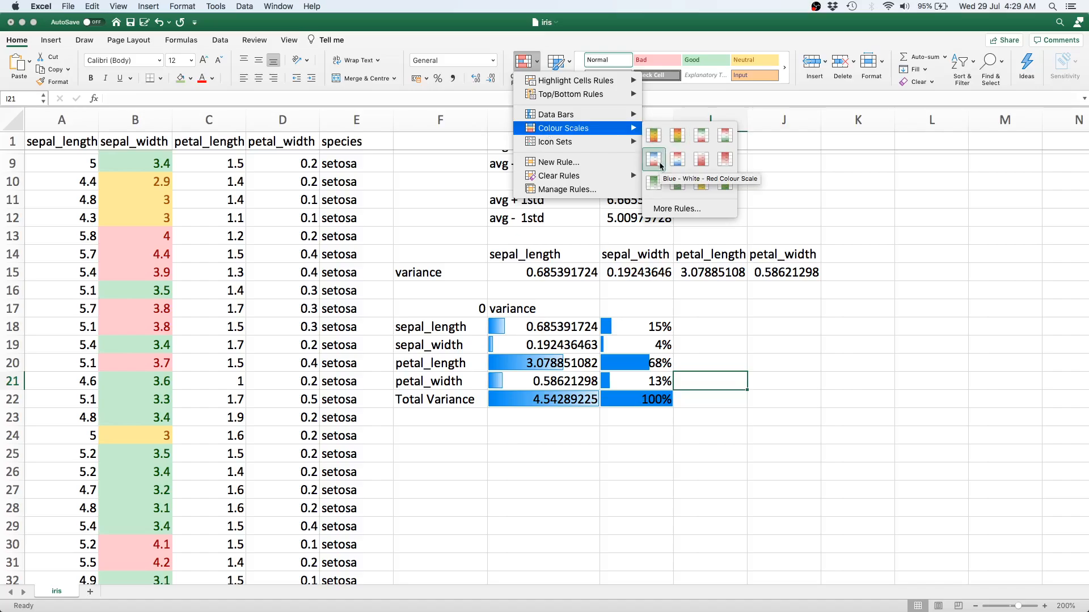
click(140, 126)
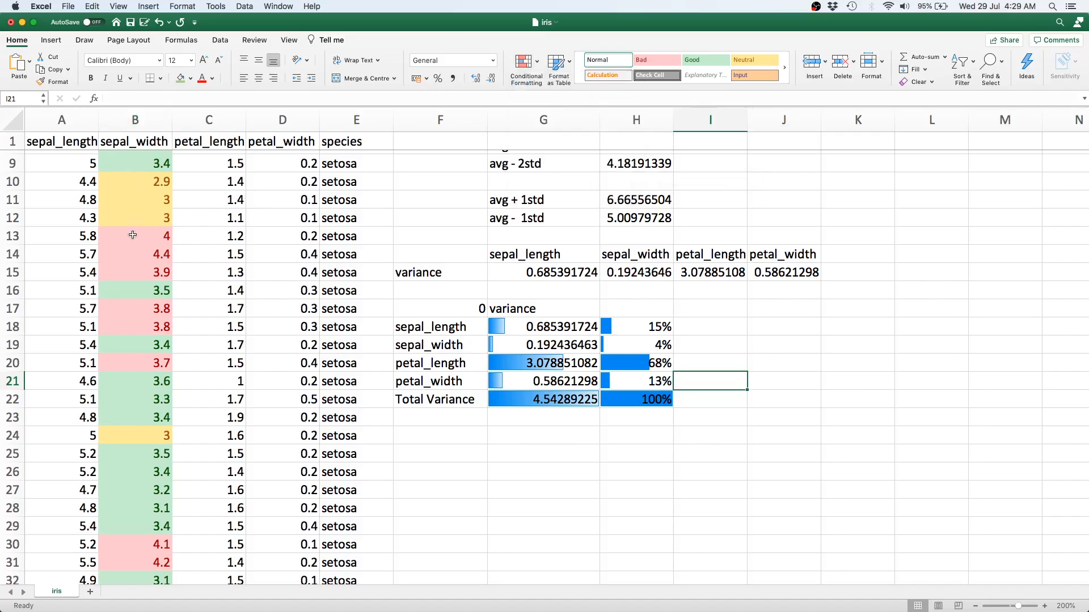
Apply the Green-Yellow-Red colour scale to the petal_length values in column C with conditional formatting.
scroll(132, 234, up, 5)
click(77, 125)
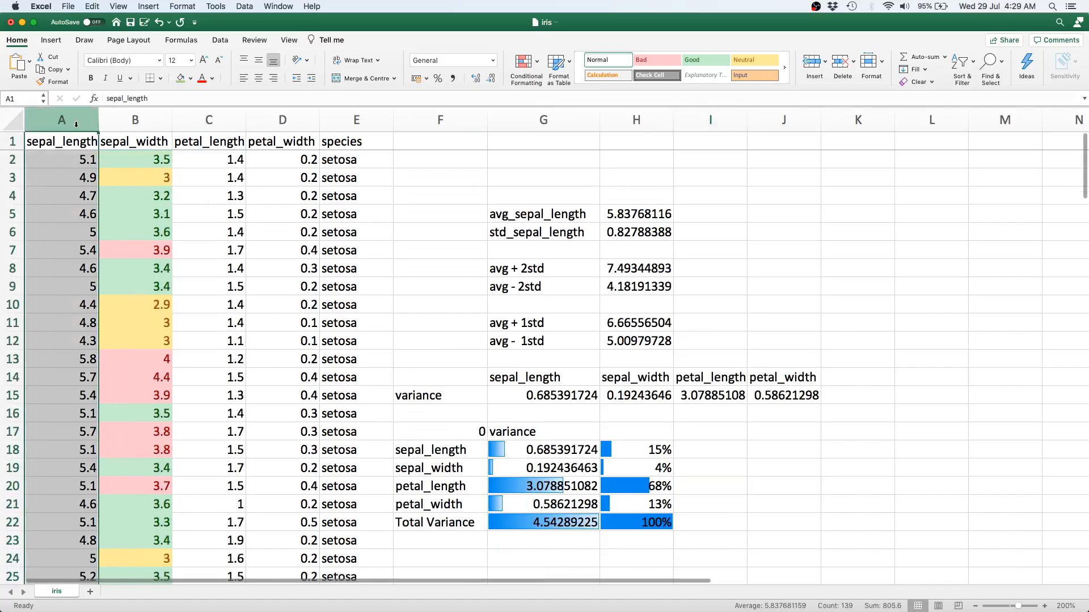
click(118, 122)
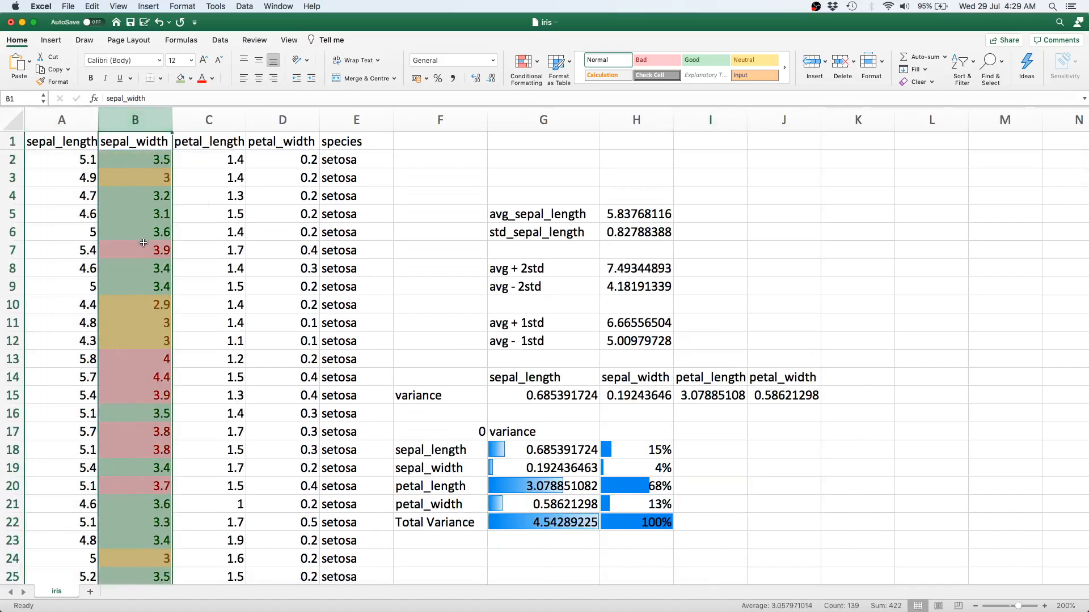
click(189, 233)
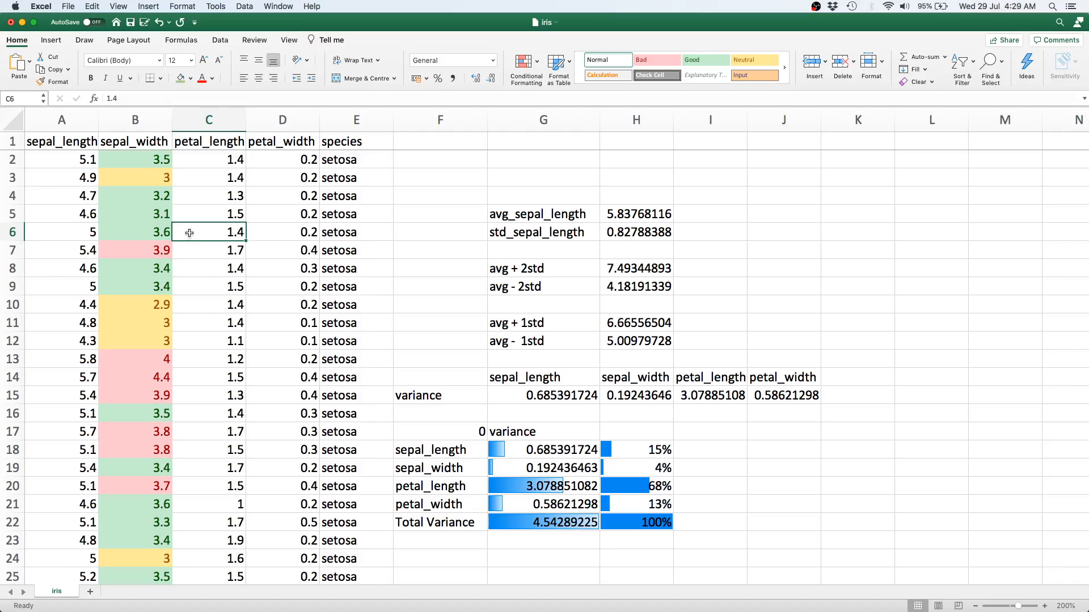
click(213, 125)
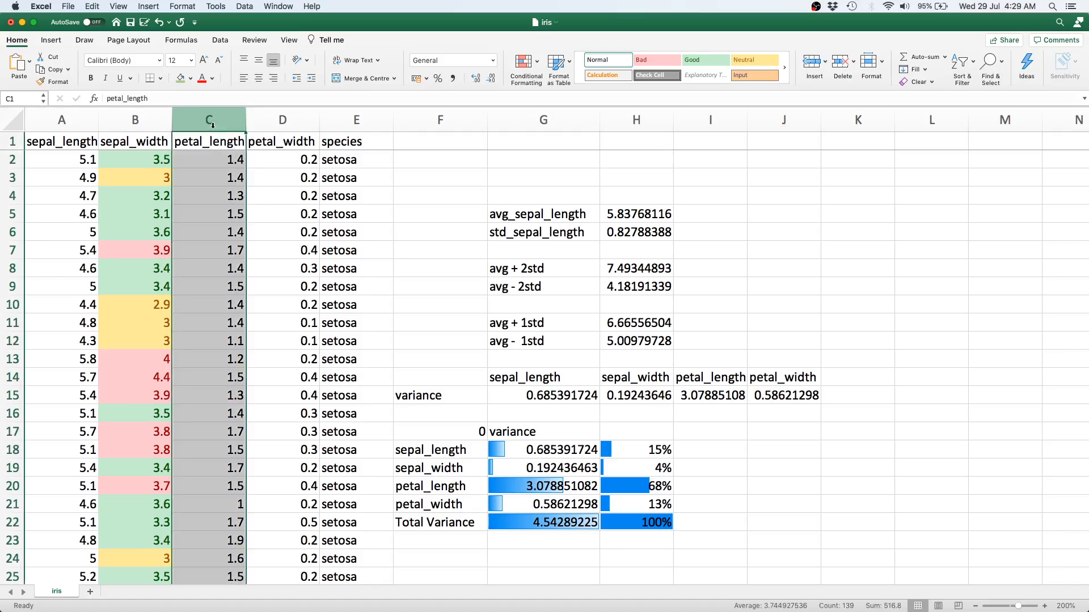
click(532, 58)
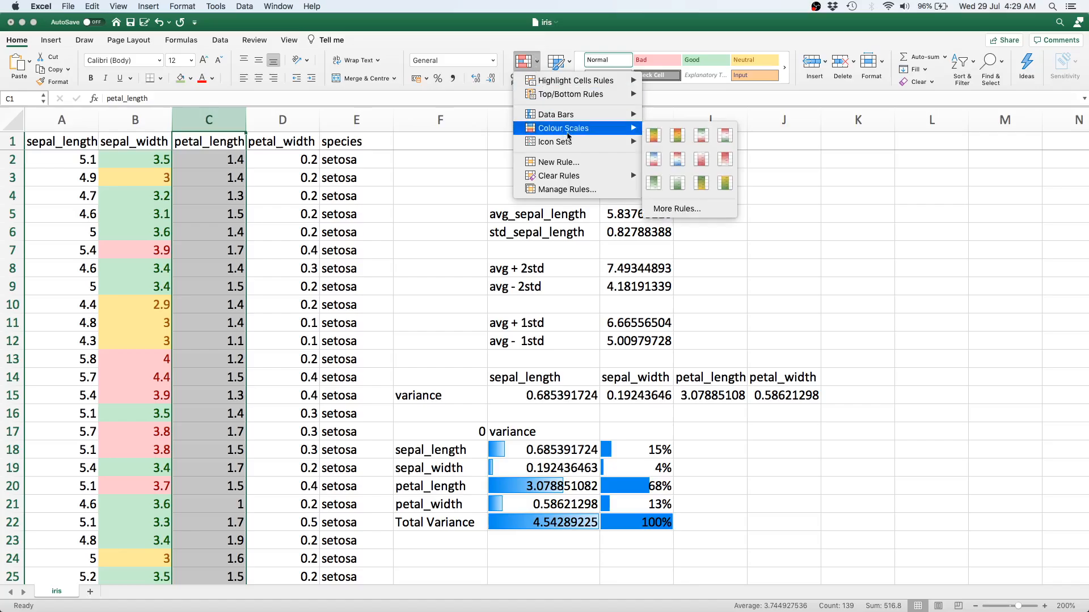
click(660, 145)
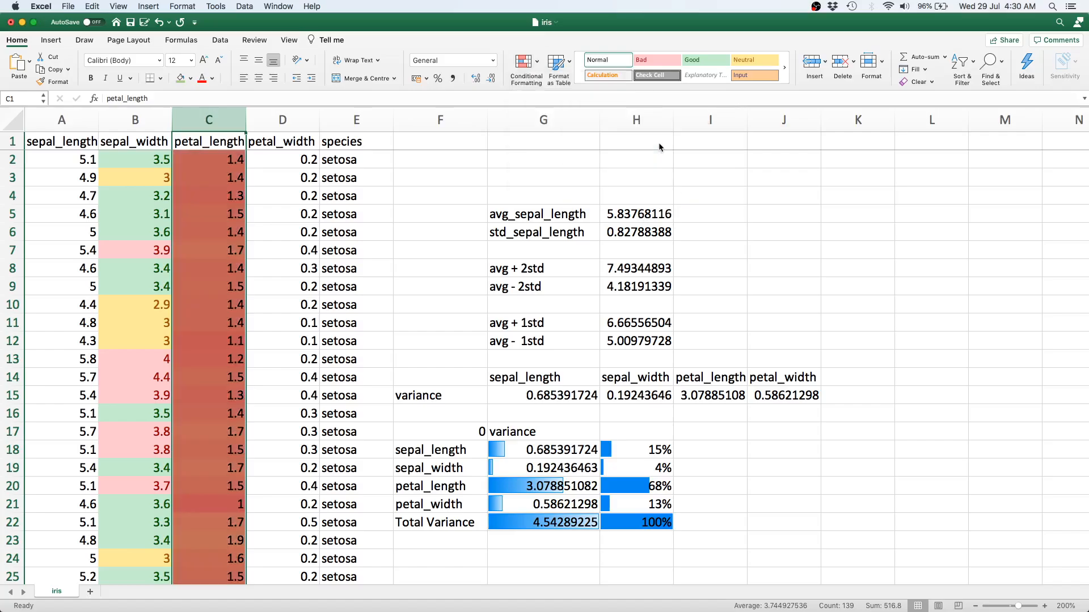
Examine how the petal_length colours differ across the setosa, versicolor and virginica rows, alongside the sepal_width highlighting.
click(214, 369)
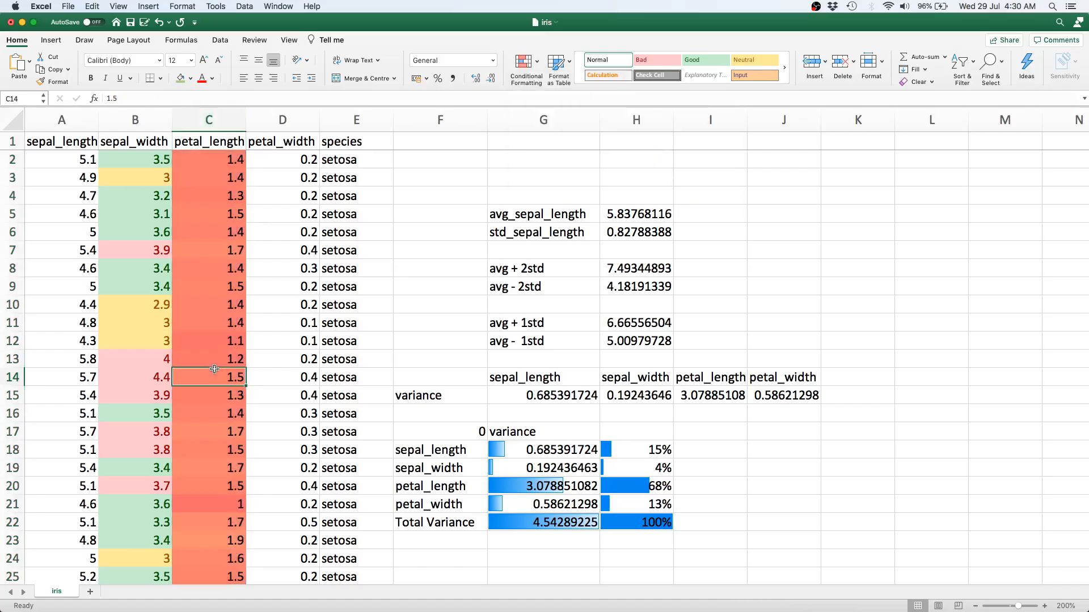
scroll(214, 369, down, 5)
scroll(214, 369, up, 5)
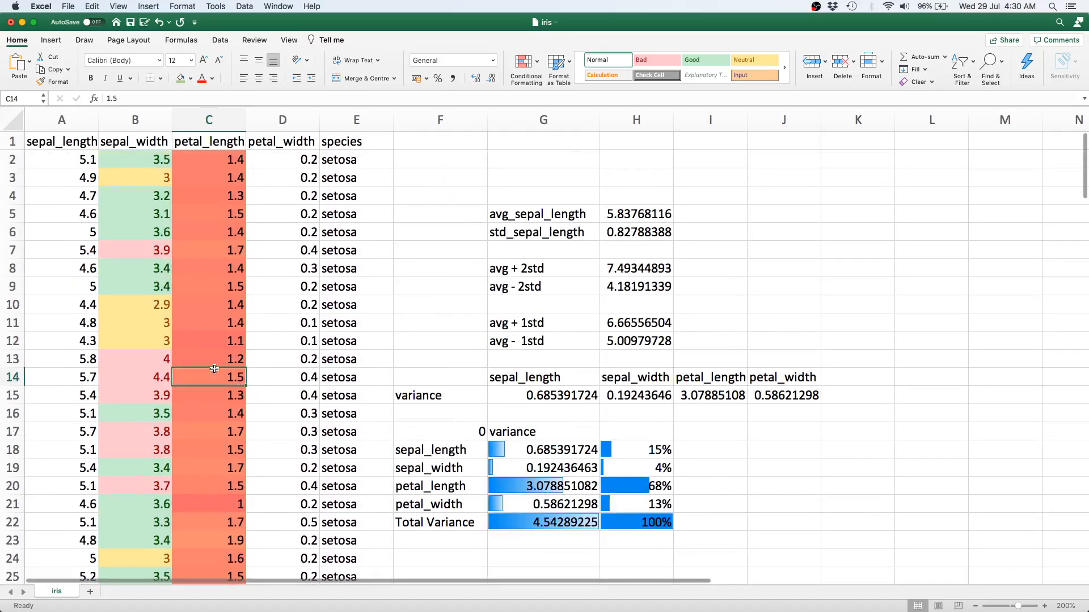
click(224, 231)
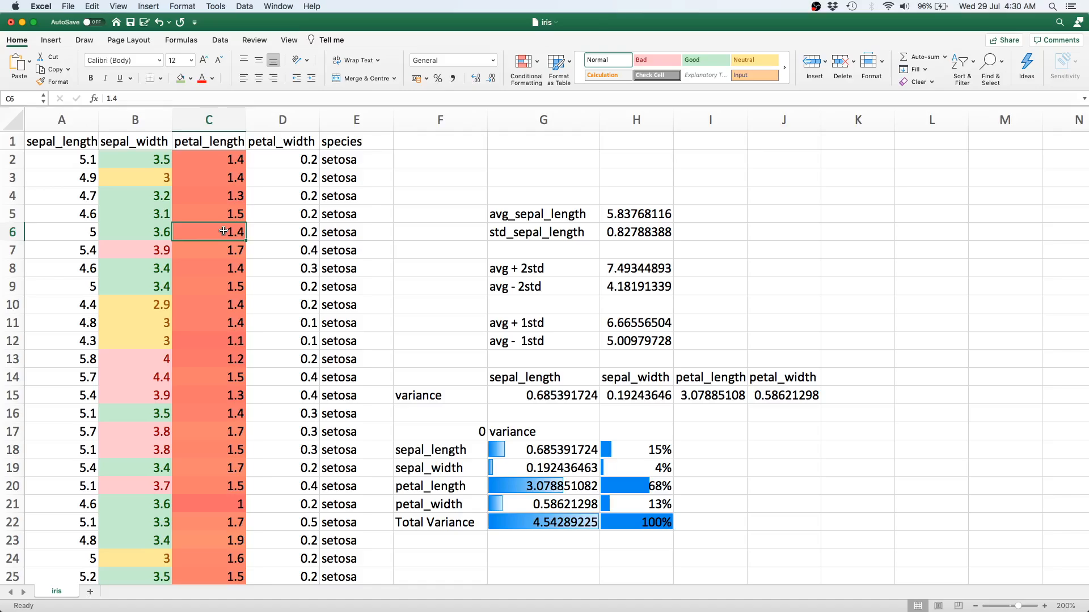
scroll(216, 333, down, 20)
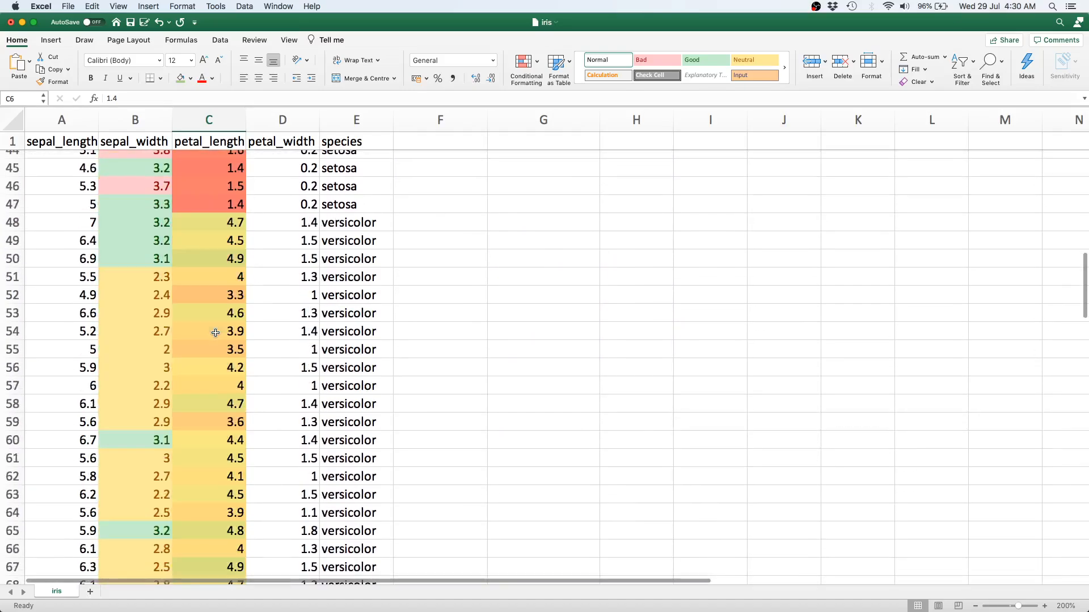
scroll(215, 333, down, 16)
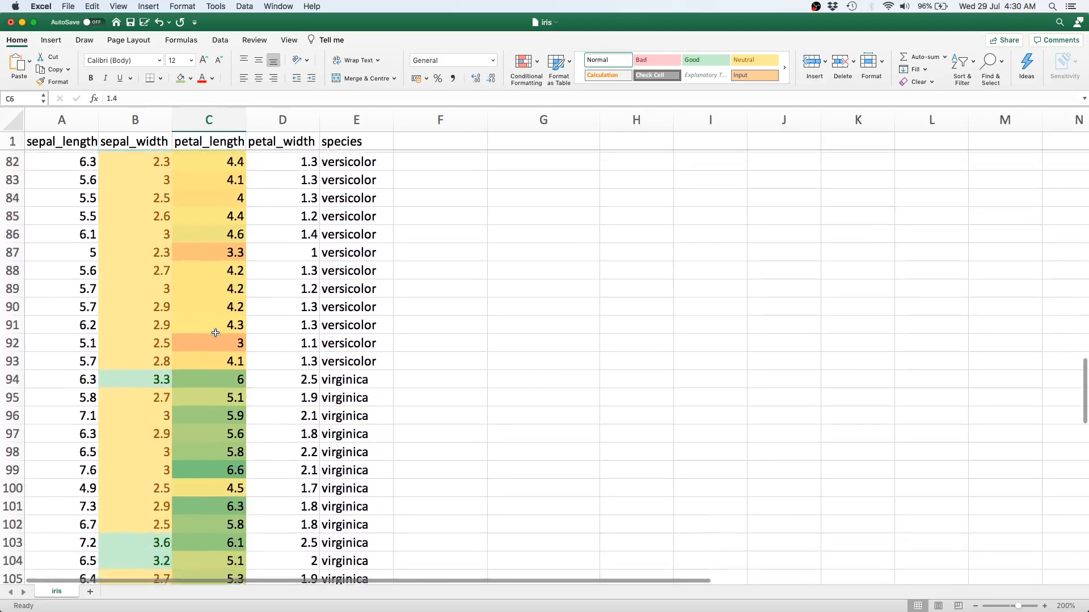
scroll(216, 332, down, 6)
scroll(215, 333, up, 20)
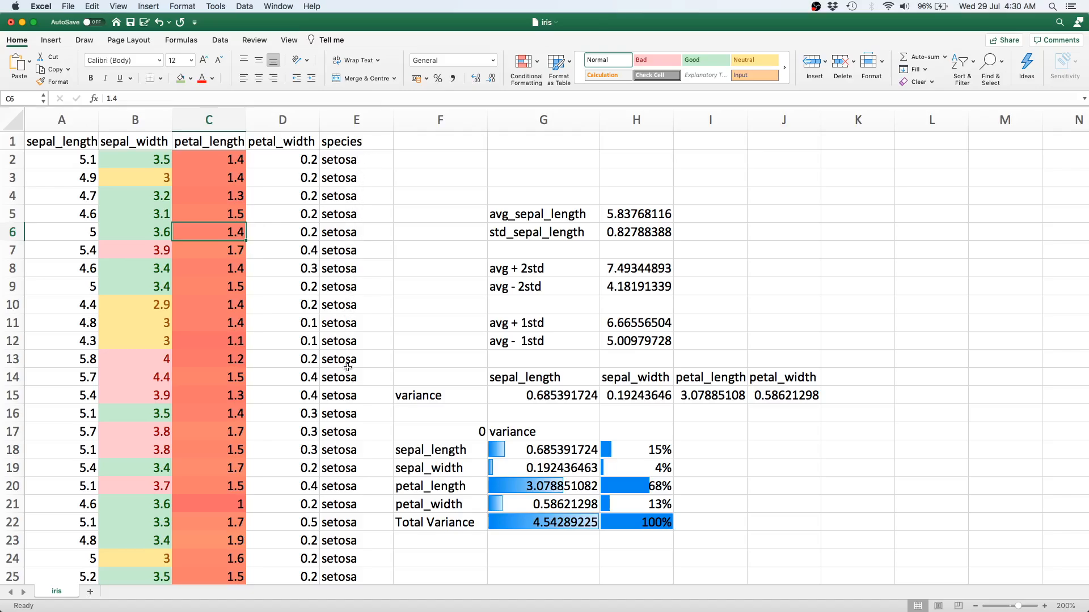
scroll(216, 386, down, 7)
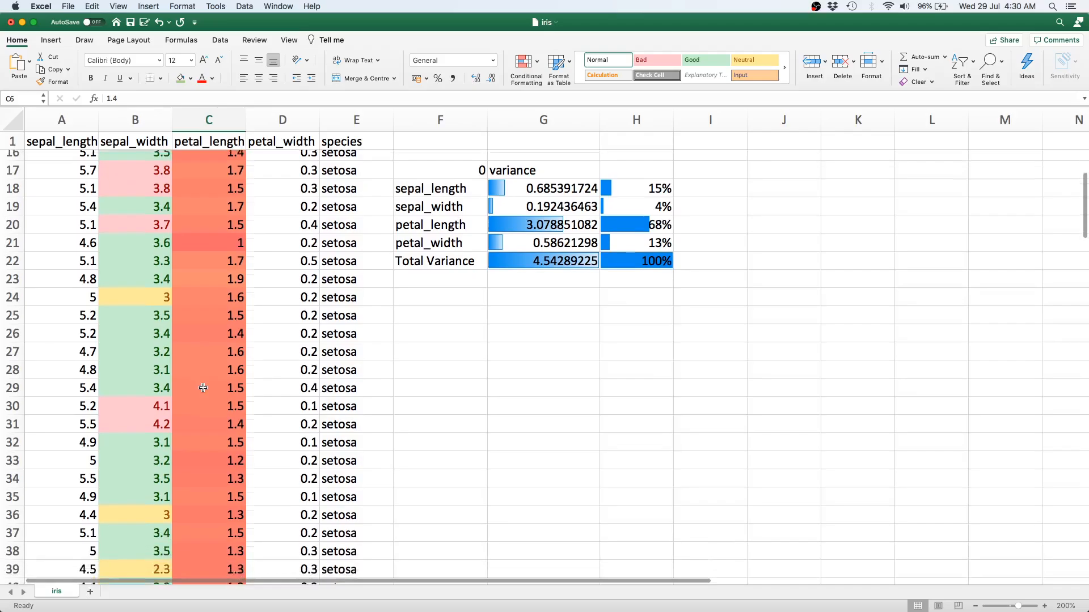
scroll(203, 387, down, 6)
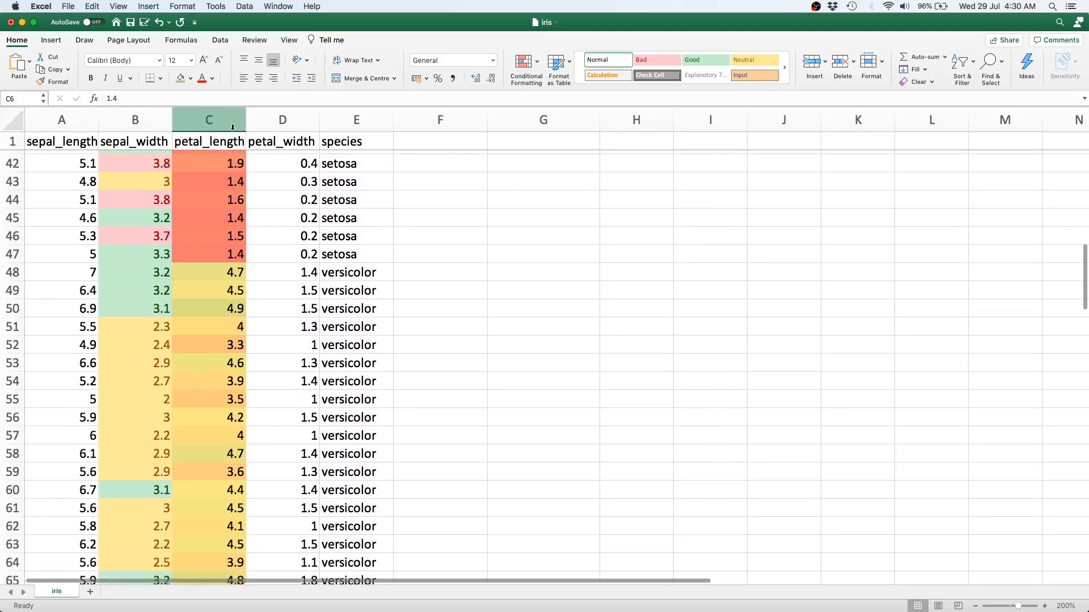
scroll(205, 284, down, 7)
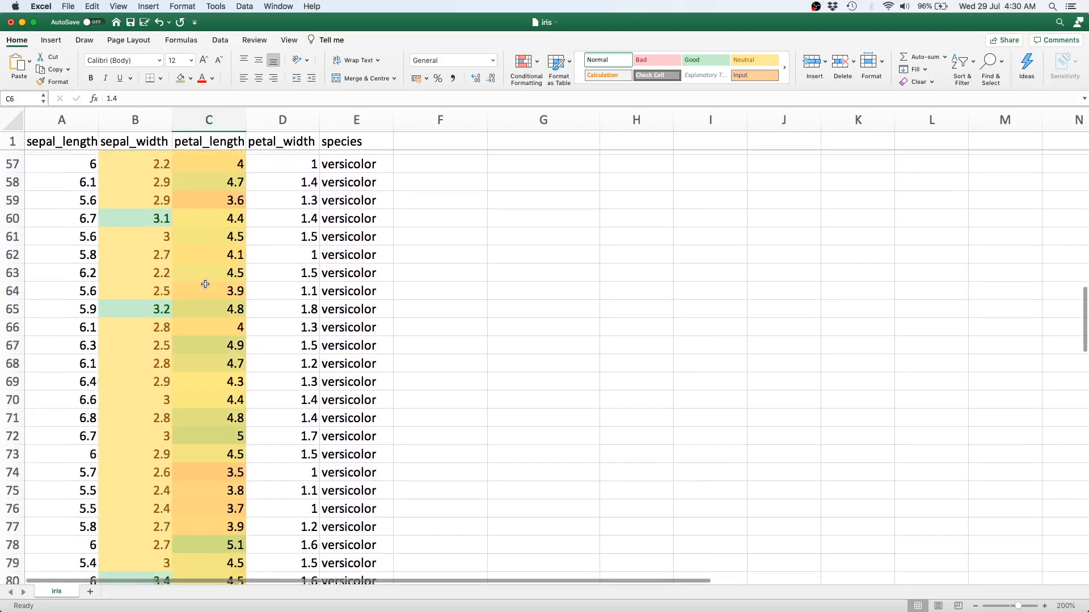
scroll(206, 284, down, 11)
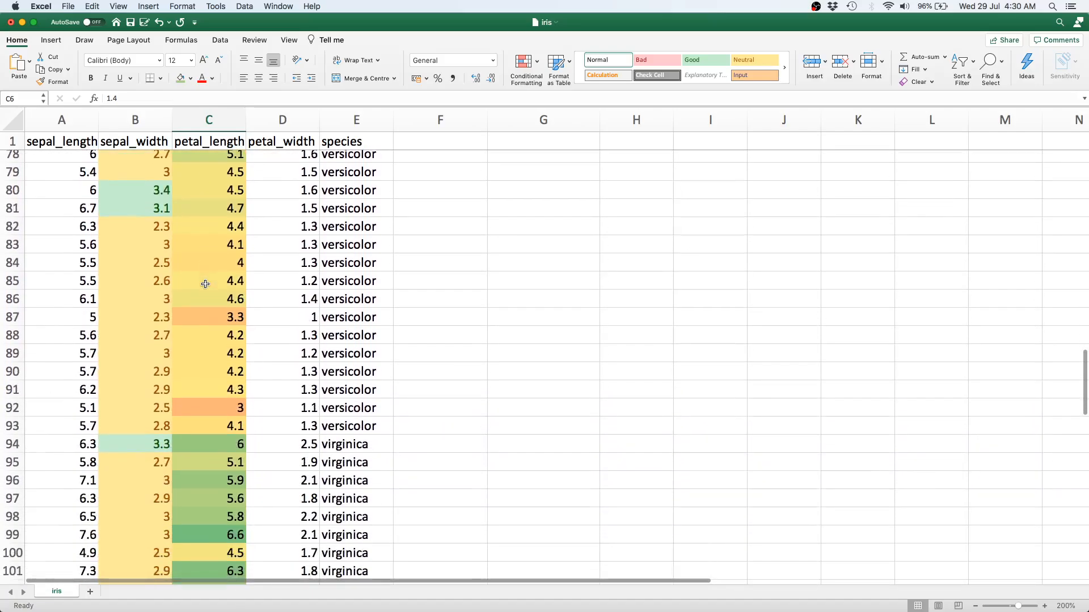
scroll(205, 284, down, 7)
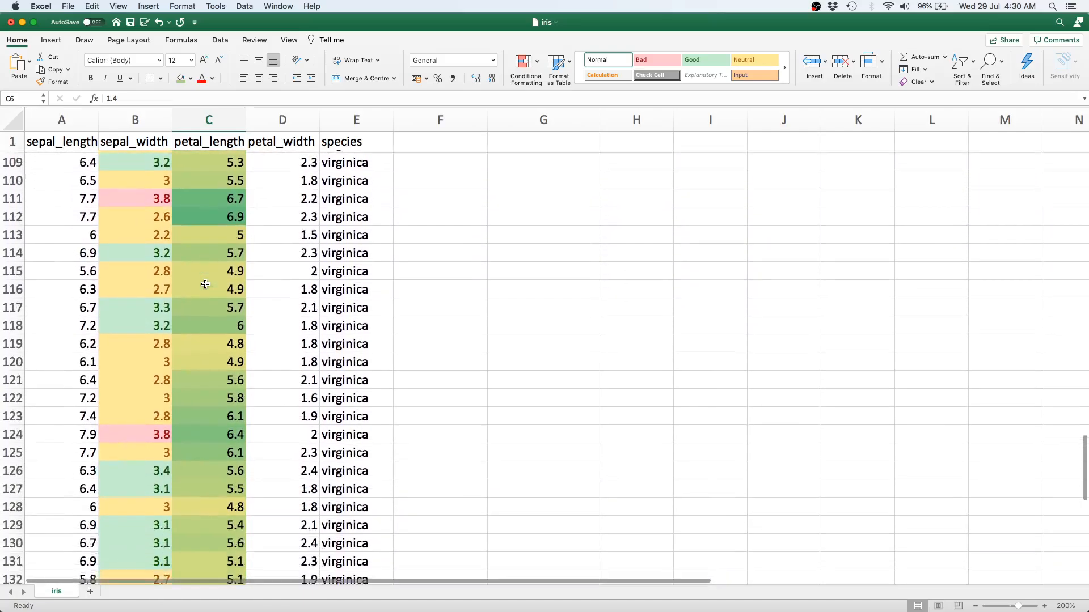
scroll(205, 284, up, 9)
scroll(205, 284, up, 20)
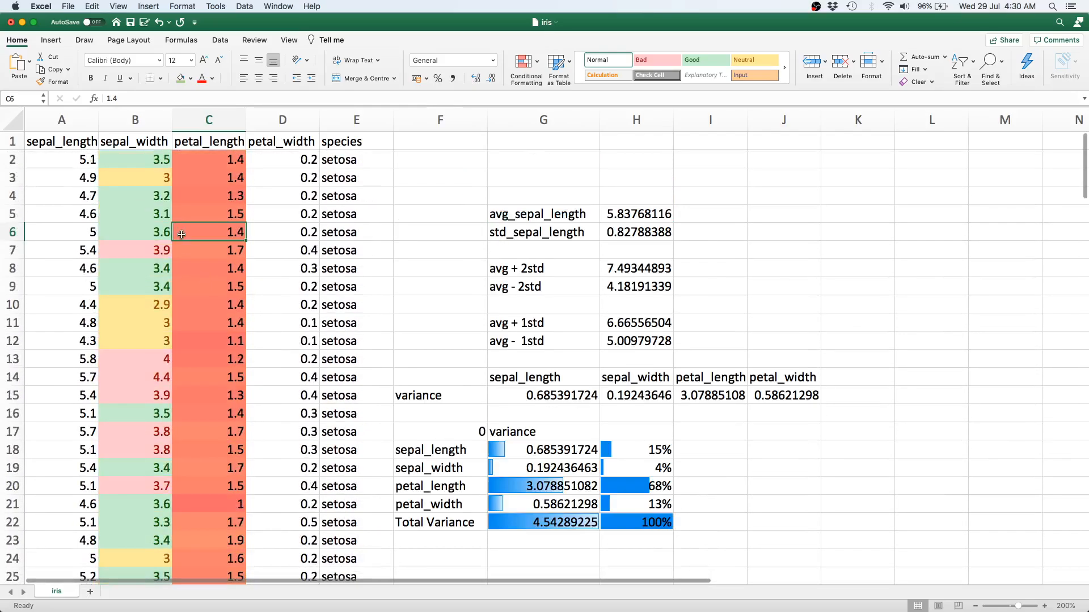
Examine the petal_length colour pattern across the whole data set at 75% zoom, and restore the zoom to 200%.
click(289, 41)
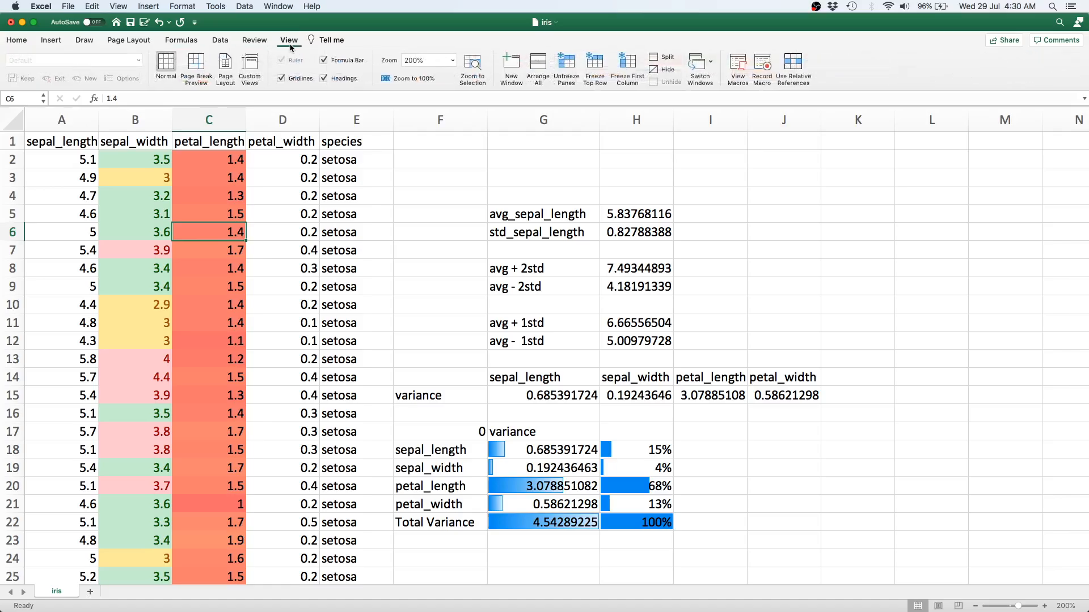
click(453, 61)
click(436, 117)
scroll(208, 412, down, 15)
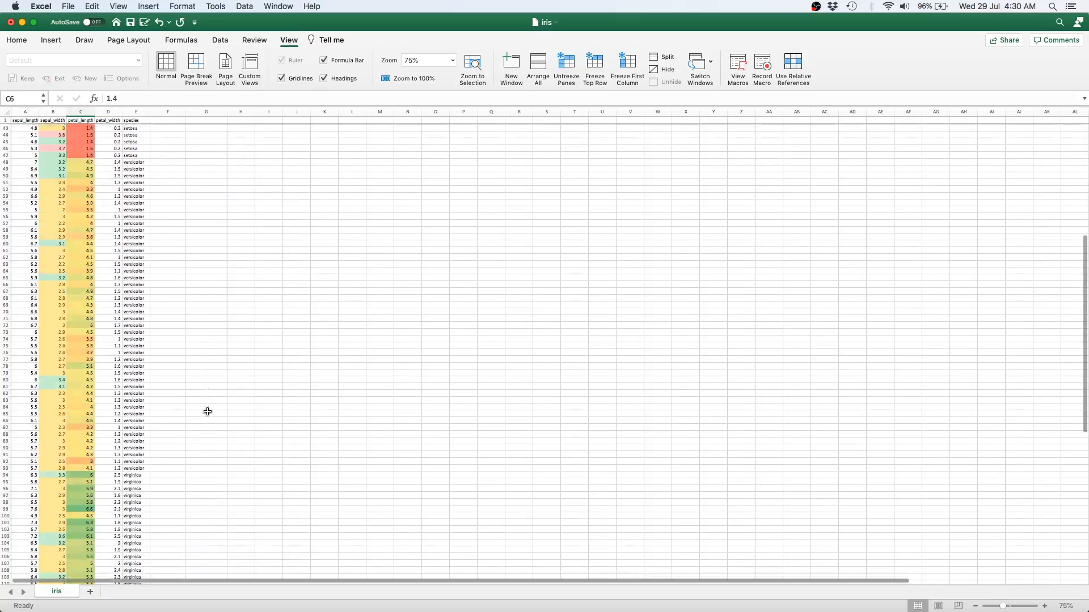
scroll(207, 412, up, 15)
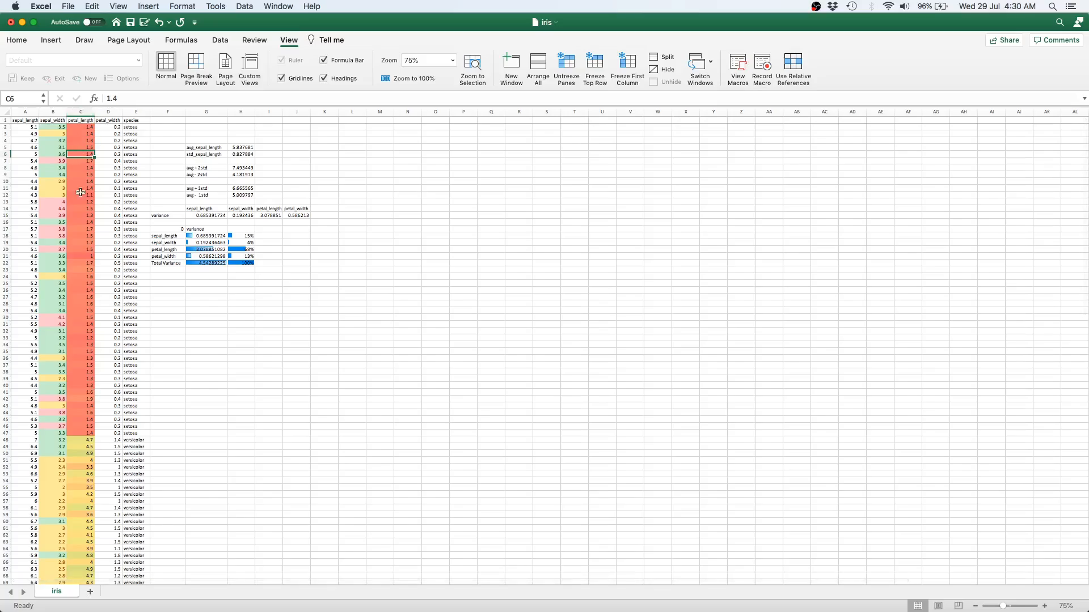
scroll(75, 325, down, 8)
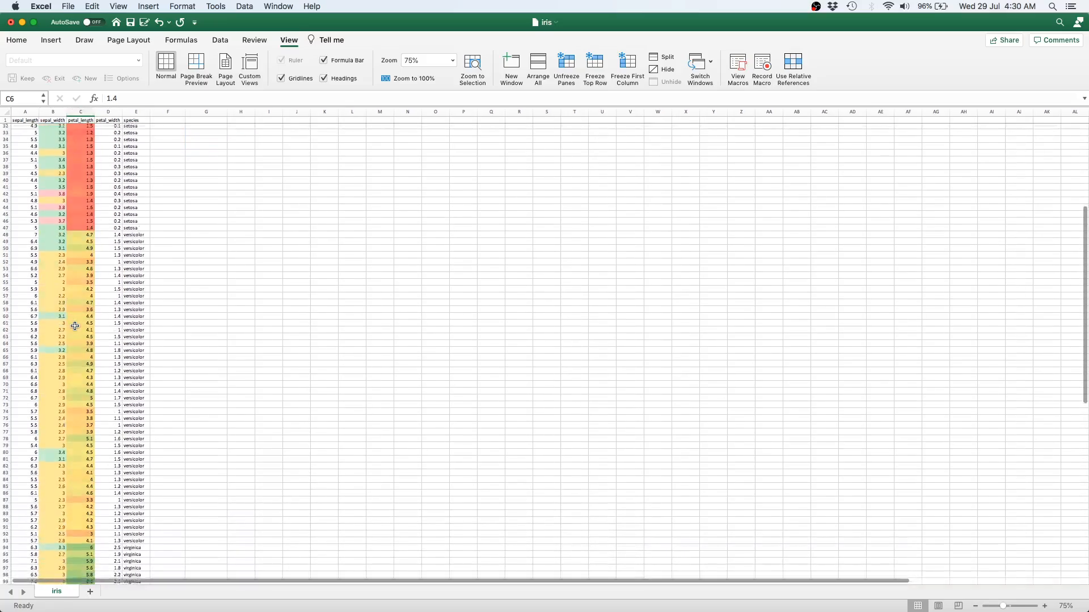
scroll(75, 326, down, 9)
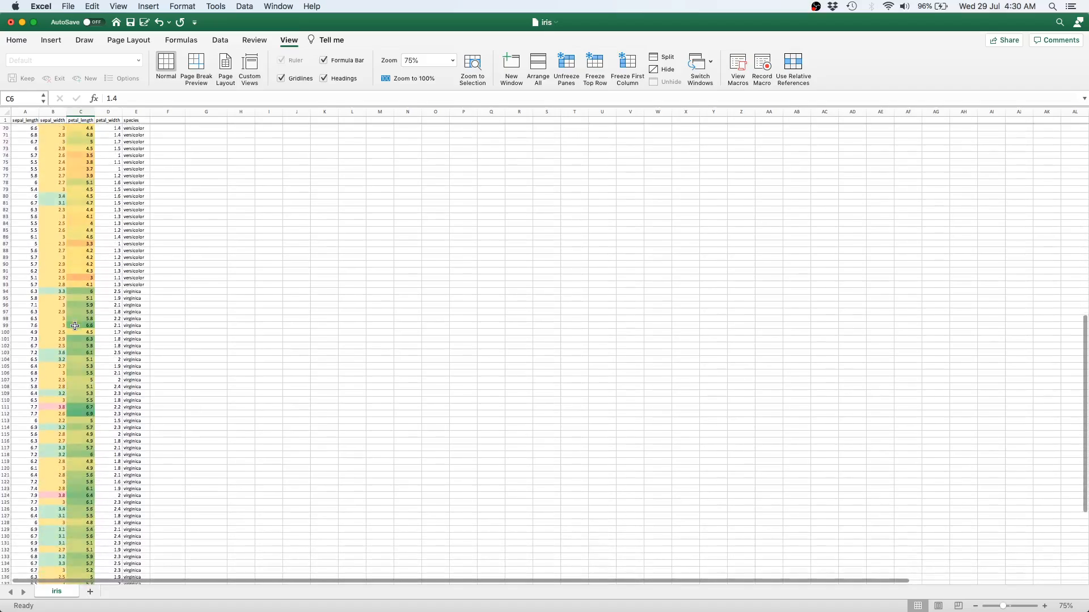
scroll(75, 326, up, 17)
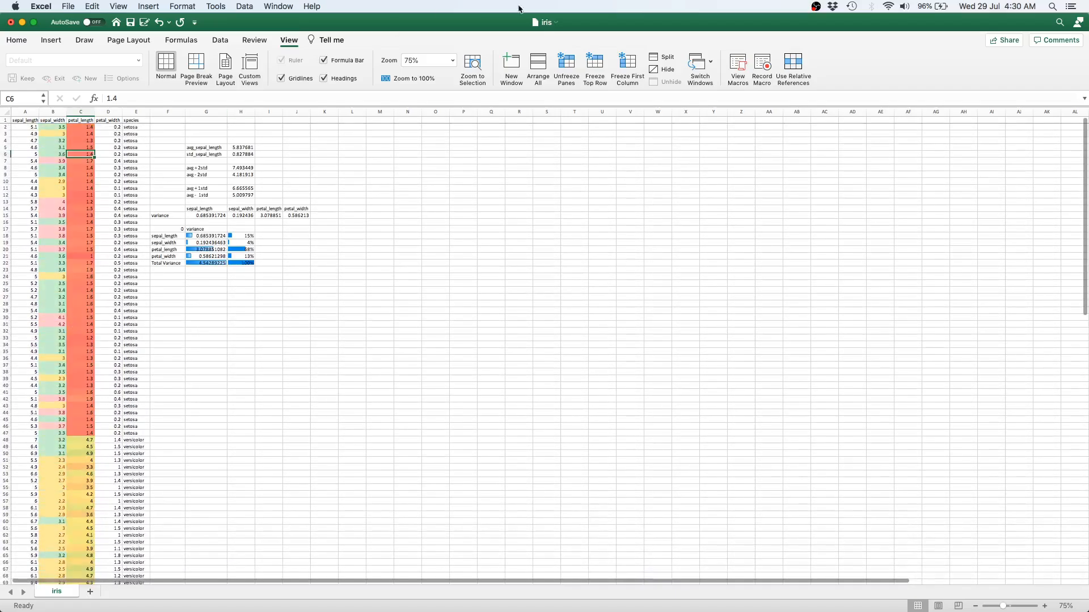
click(452, 60)
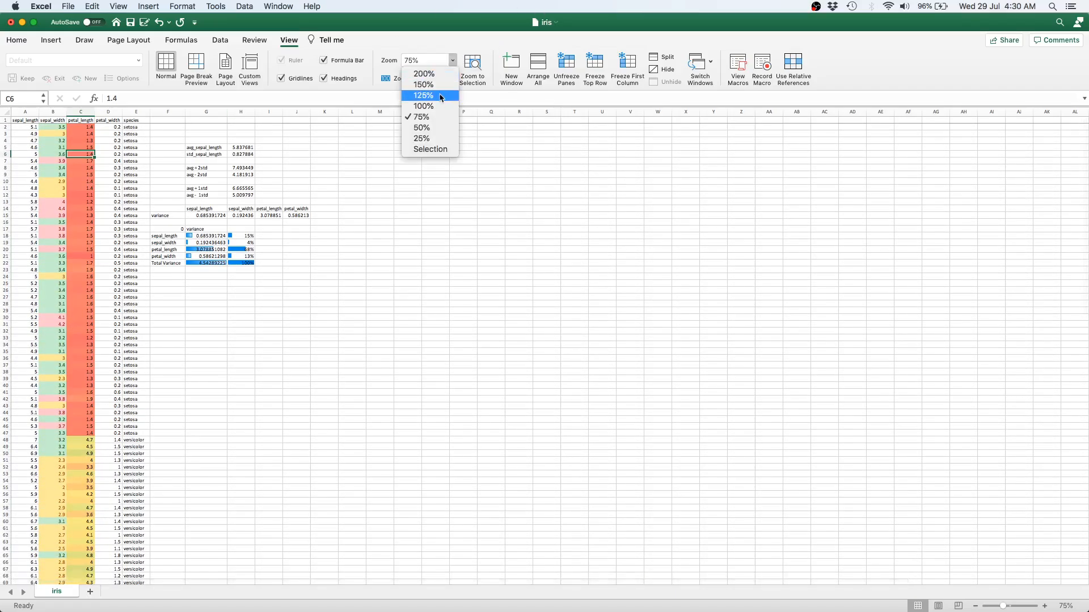
click(442, 73)
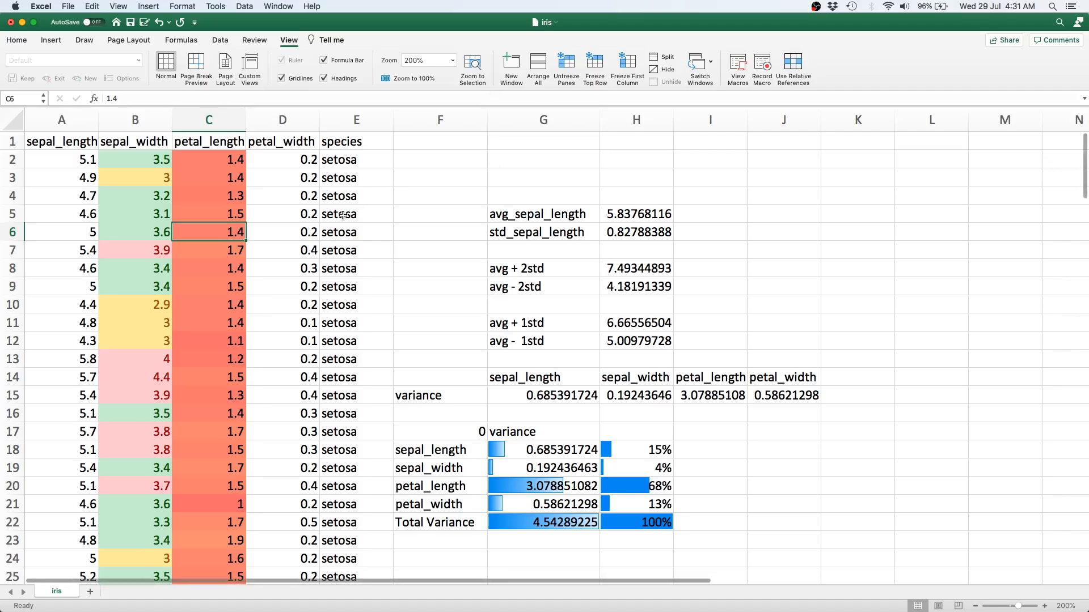
Copy the four measurement headers from G14:J14 to the empty row starting at H26.
click(215, 308)
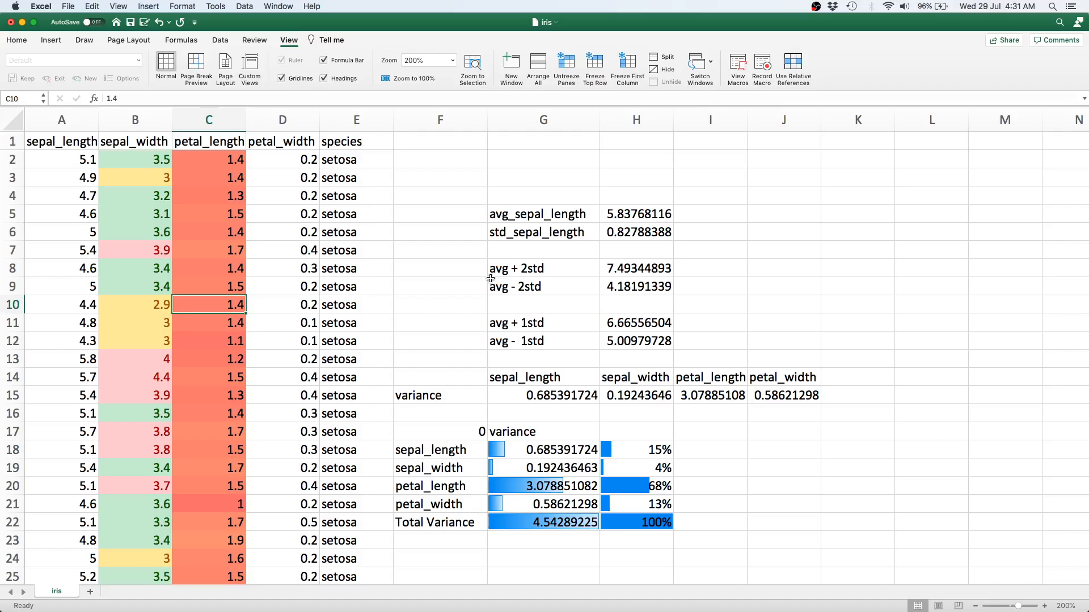
scroll(618, 567, down, 5)
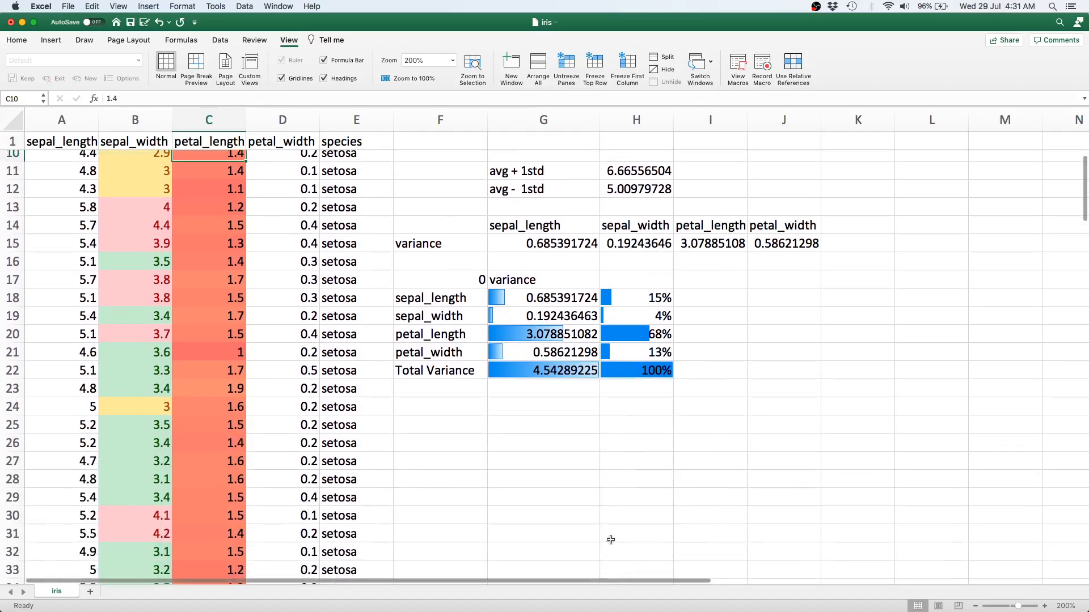
click(518, 226)
key(shift+Right)
key(shift+Right)
key(shift+Right)
key(super+c)
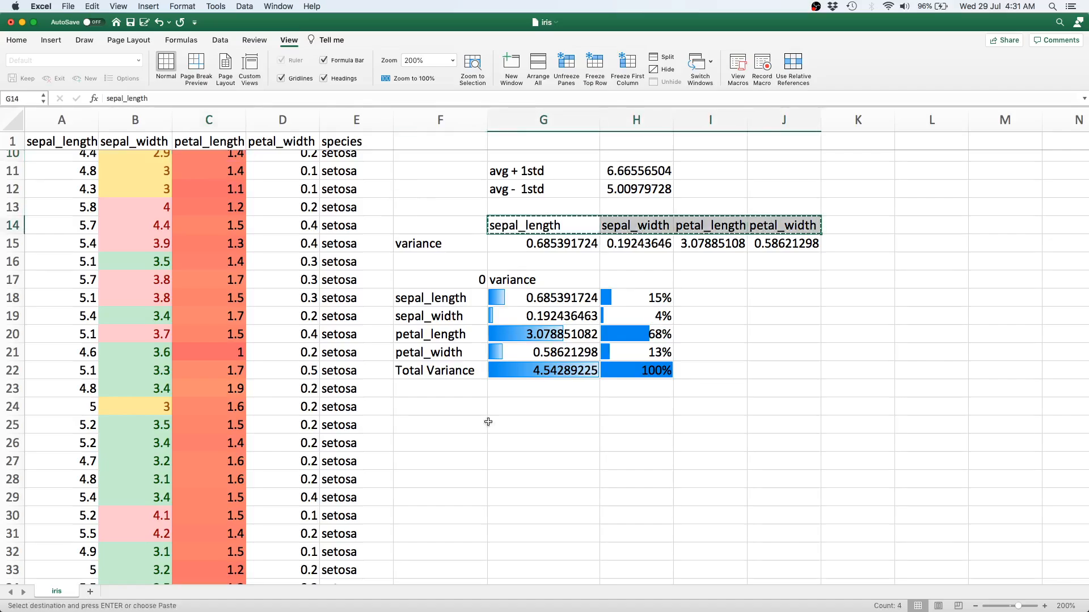
click(631, 446)
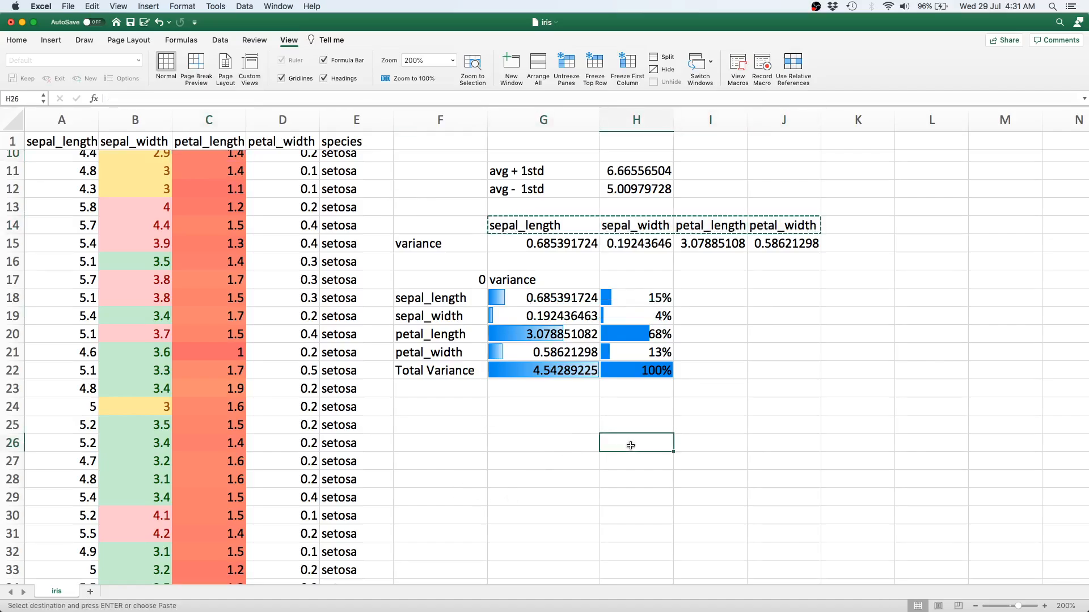
key(super+v)
Enter the row label "mean" in F29, below and beside the copied measurement headers.
key(Left)
key(Down)
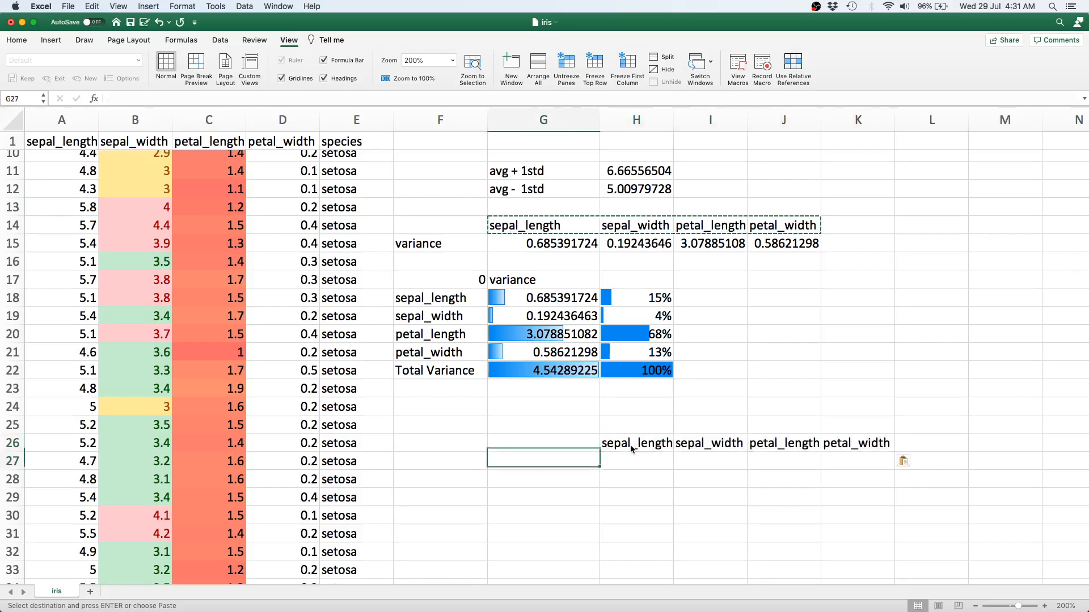
key(Down)
key(Left)
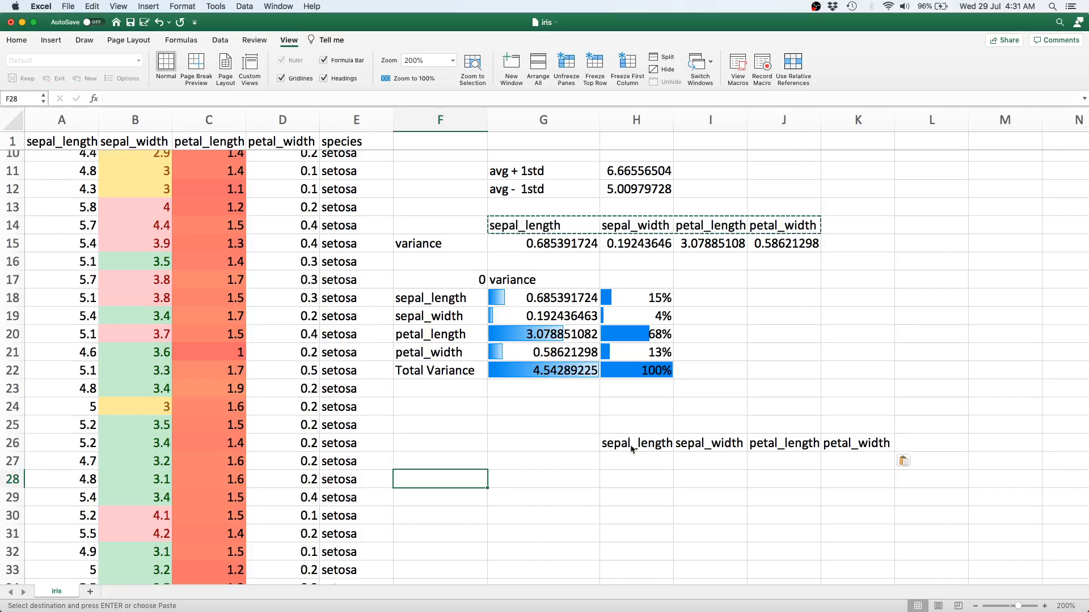
key(Down)
text(mean)
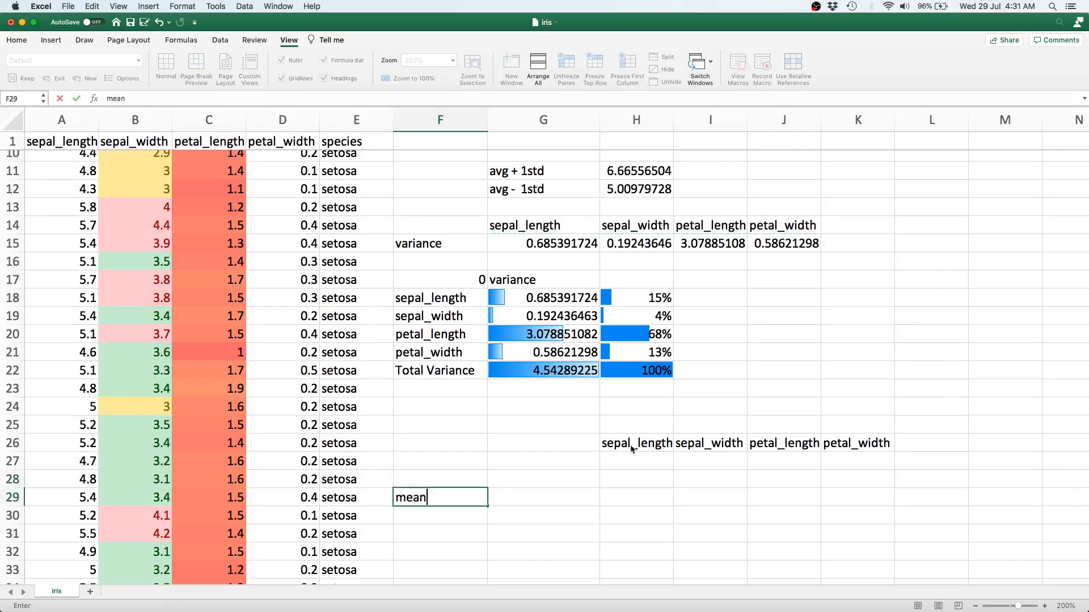
key(Return)
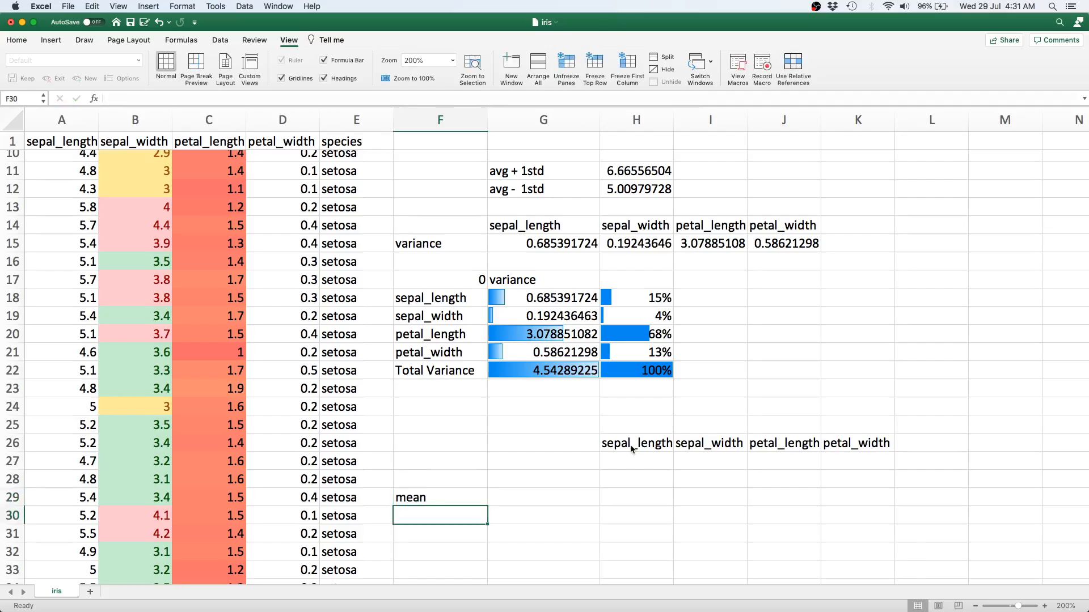
Enter the row label "mean + 1std" in F28, directly above the mean label.
key(Up)
key(Up)
text(mean)
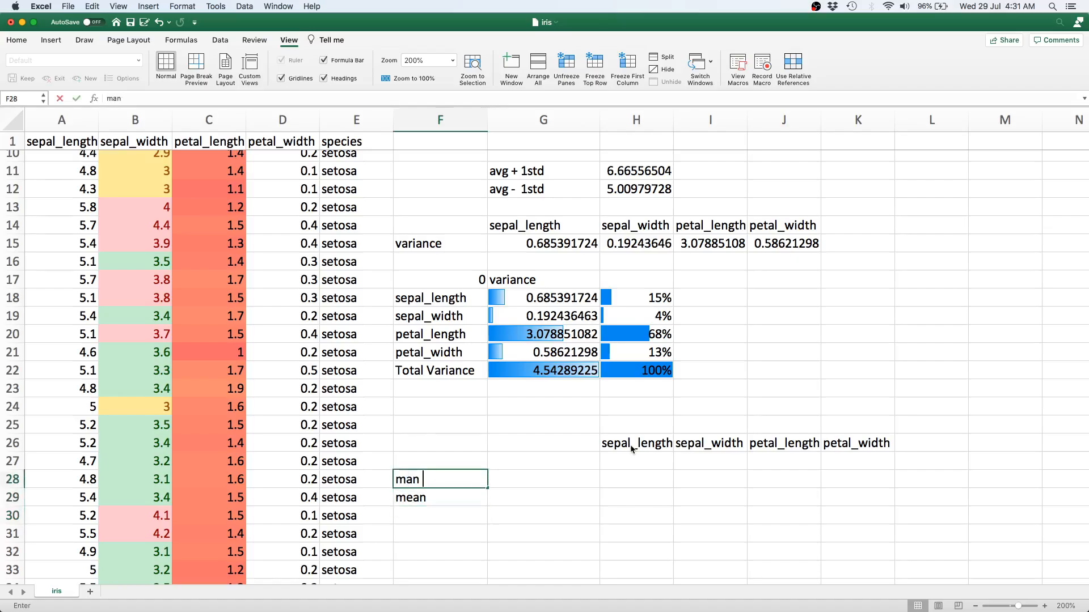
key(BackSpace)
key(BackSpace)
text(ean +)
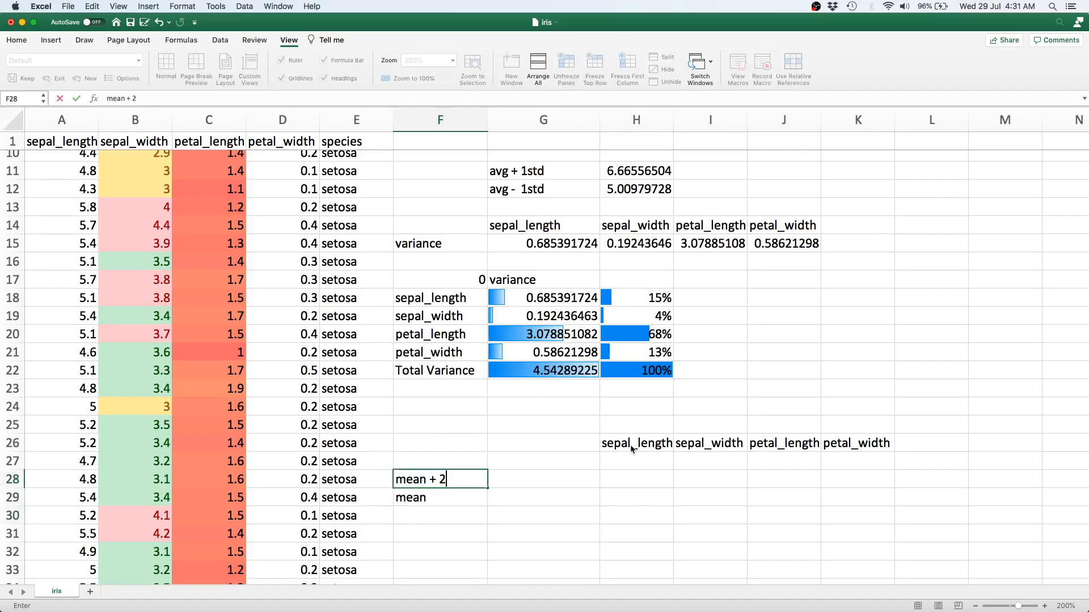
text( 1std)
key(Return)
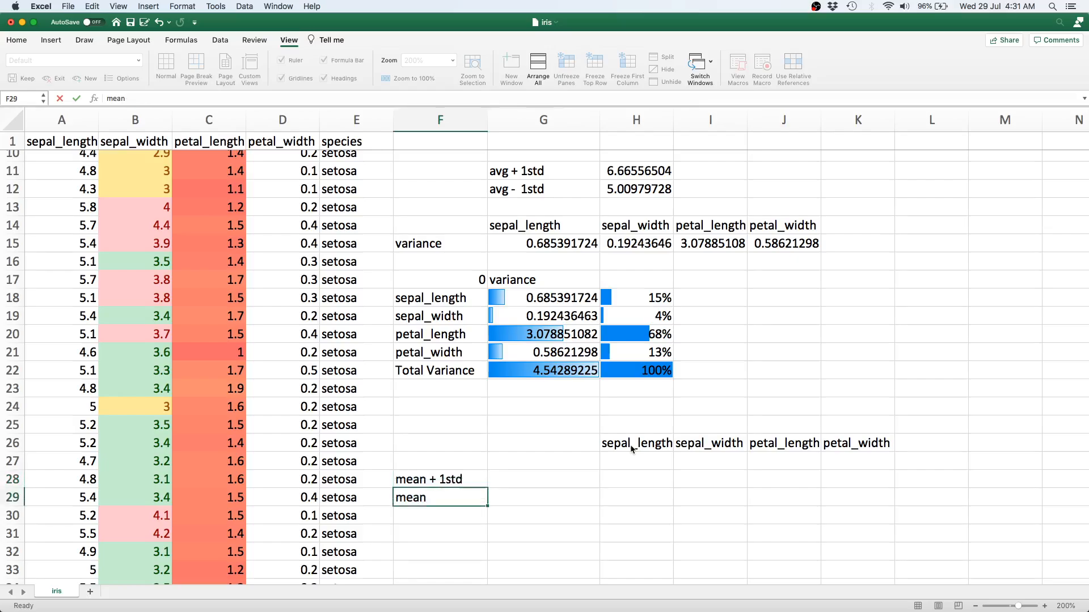
Enter the row label "mean + 2std" in F27, above the "mean + 1std" label.
key(Up)
key(Up)
text(mean + )
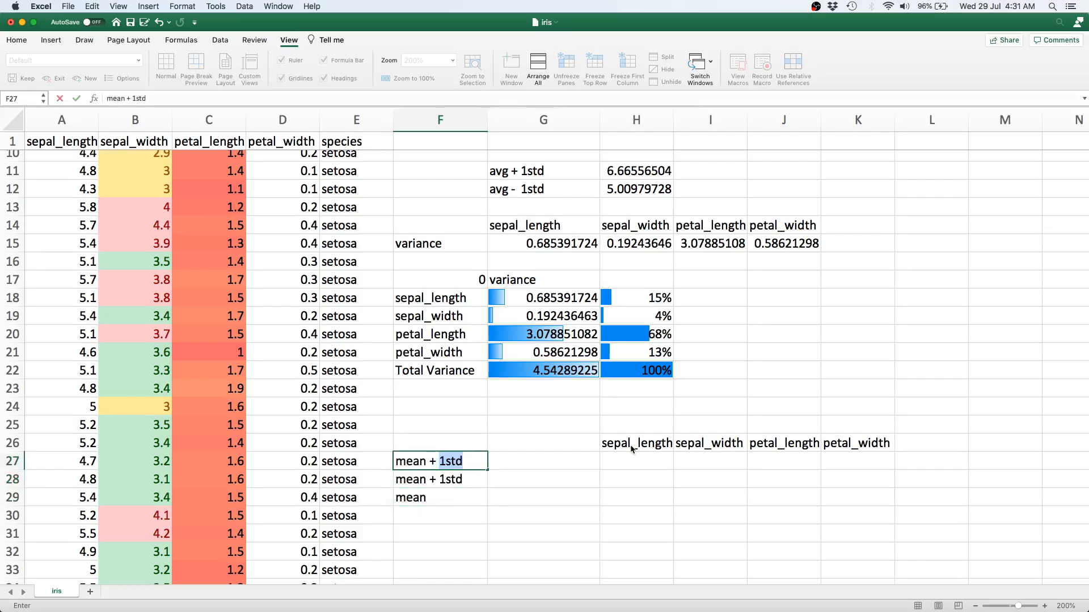
text(2std)
key(Return)
Enter the row labels "mean - 1 std" in F30 and "mean - 2 std" in F31, below the mean label.
key(Return)
key(Return)
text(mean - )
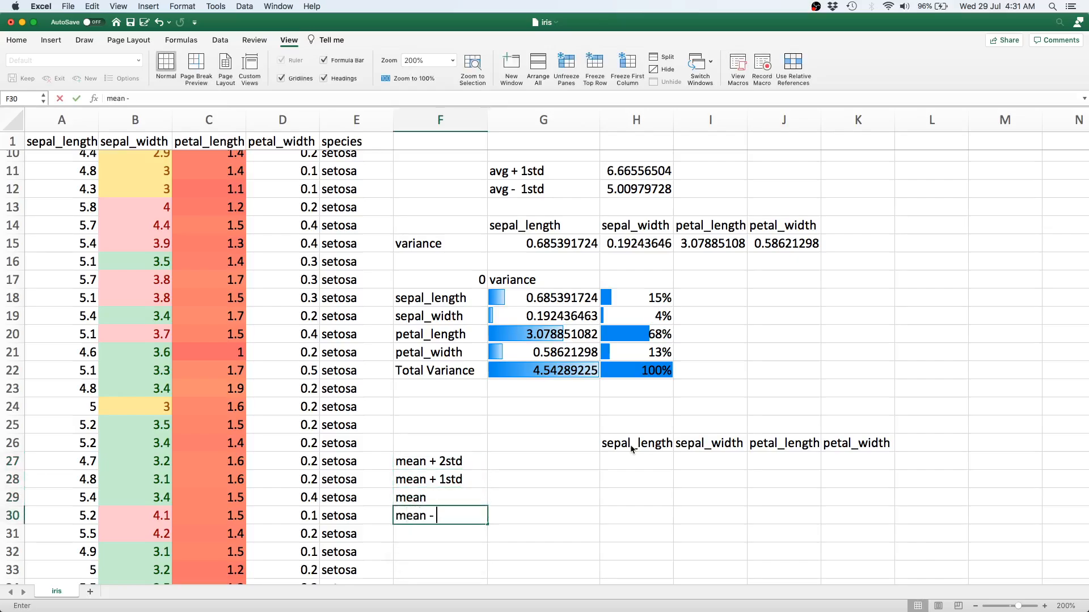
text(1 std)
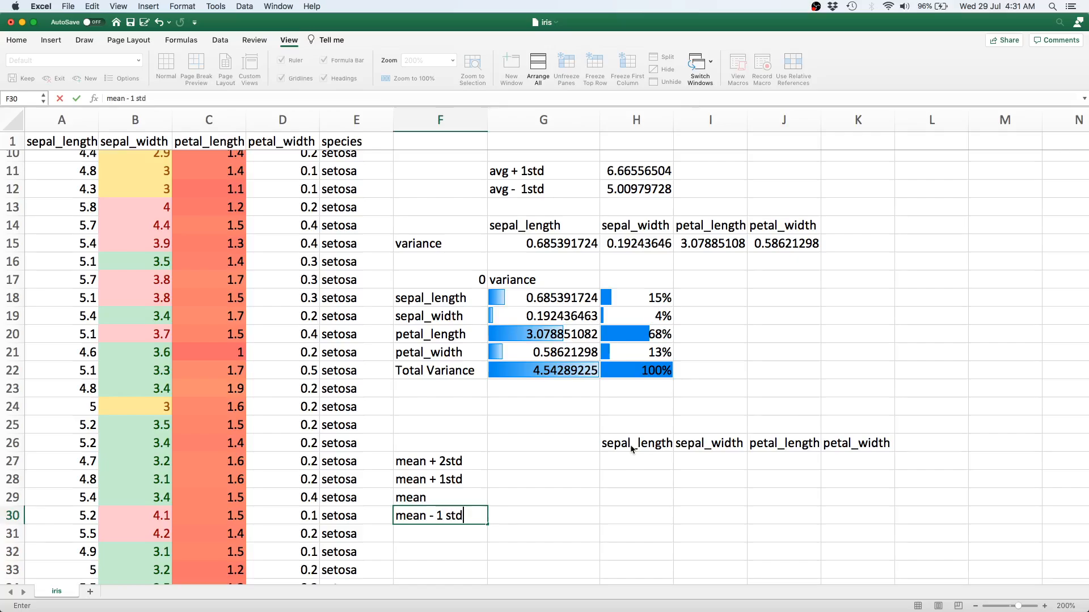
key(Return)
text(mean - )
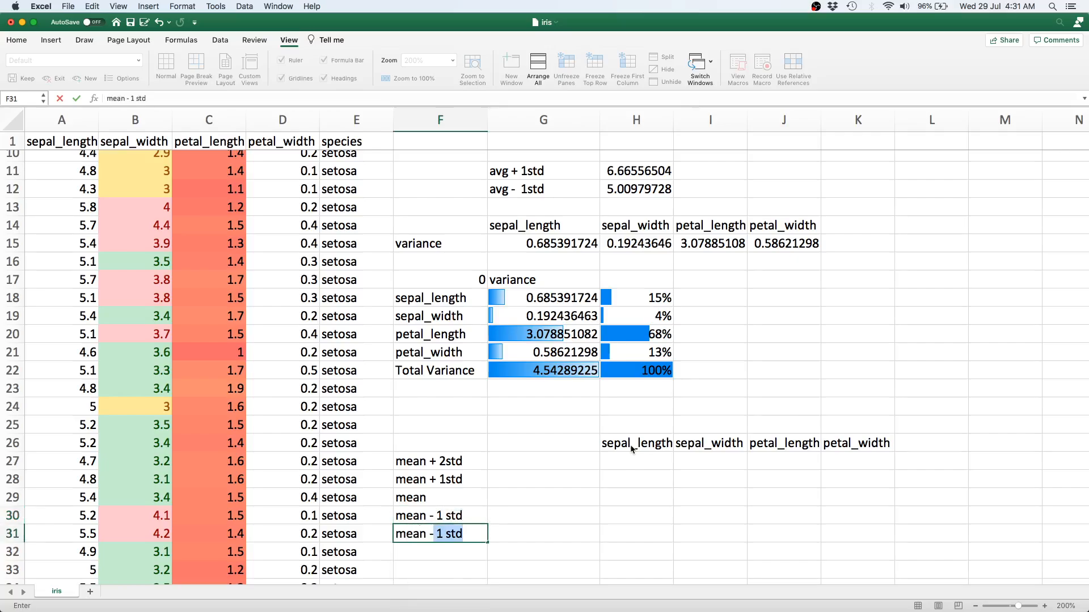
text(2 std)
key(Return)
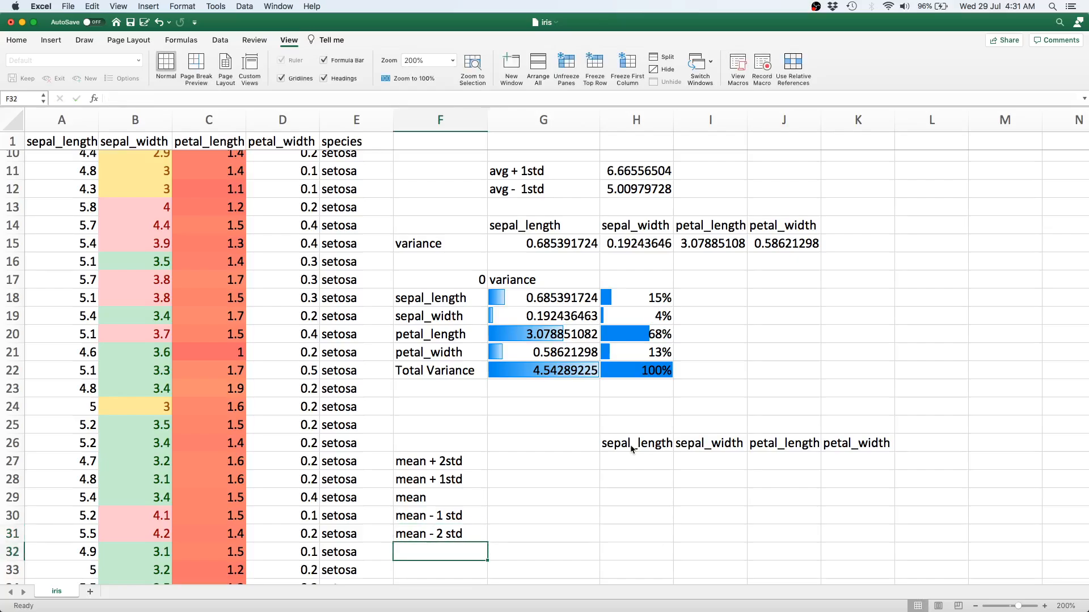
Calculate the sepal_length mean in H29 with =AVERAGE(A:A), as in H5, and fill the formula across to K29.
key(Up)
key(Up)
key(Up)
key(Up)
key(Up)
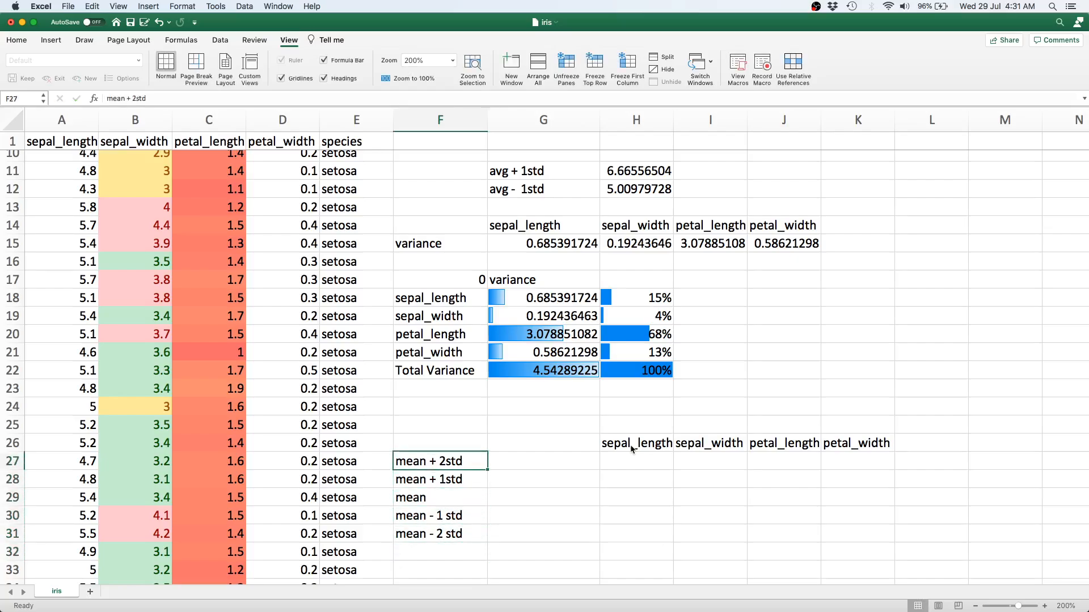
key(Right)
key(Right)
key(Down)
key(Down)
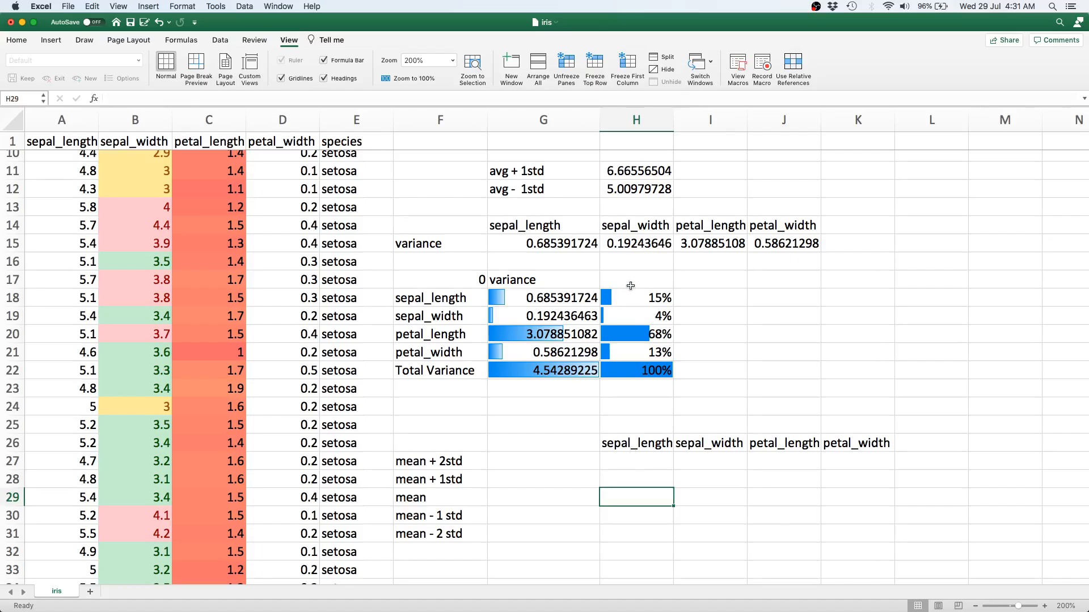
scroll(631, 287, up, 5)
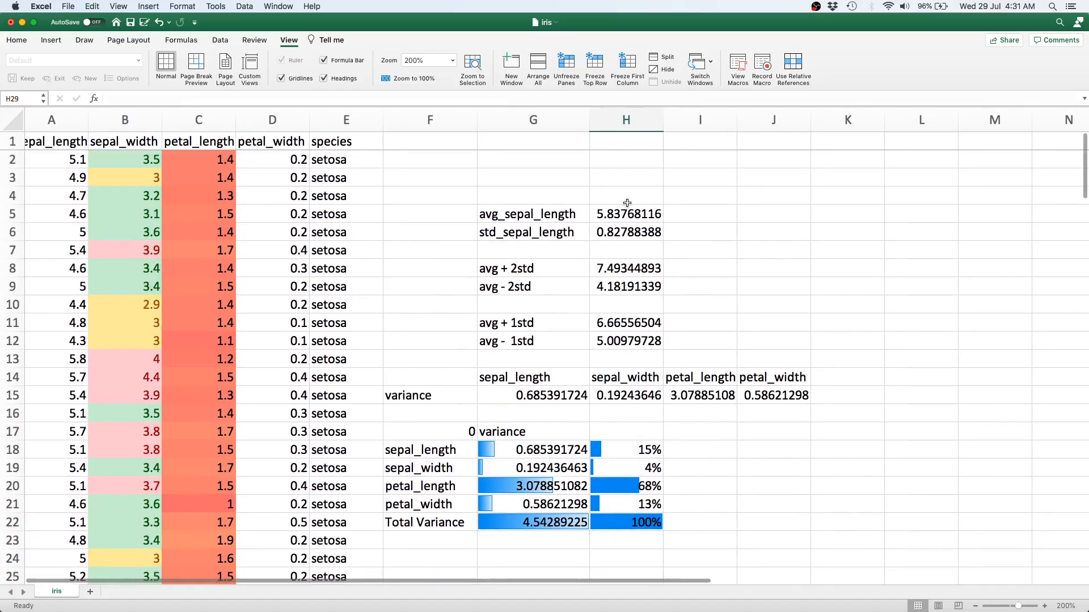
click(621, 220)
scroll(623, 218, down, 5)
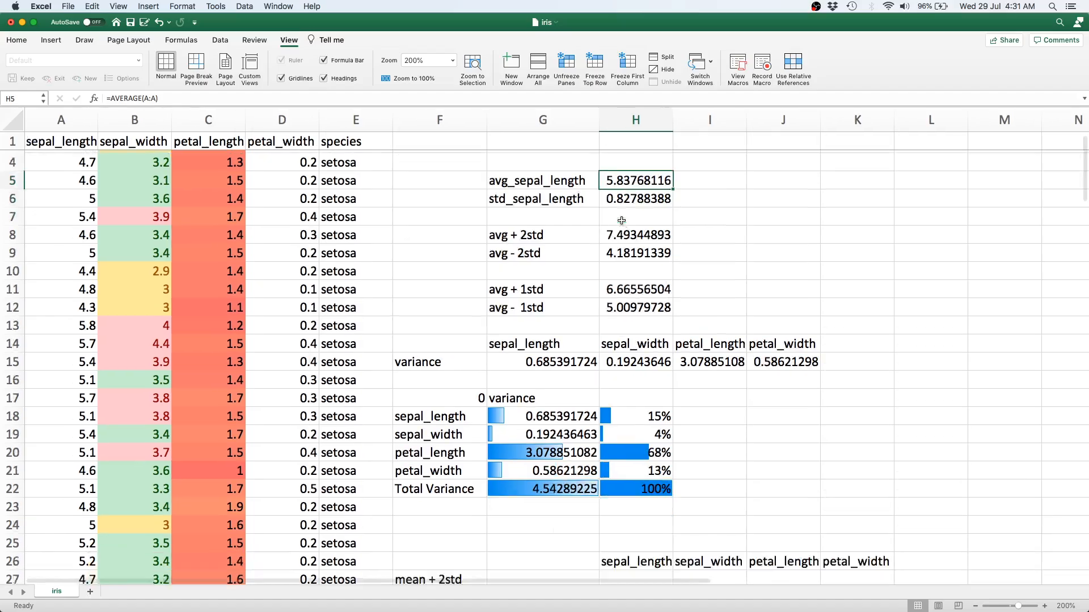
click(627, 410)
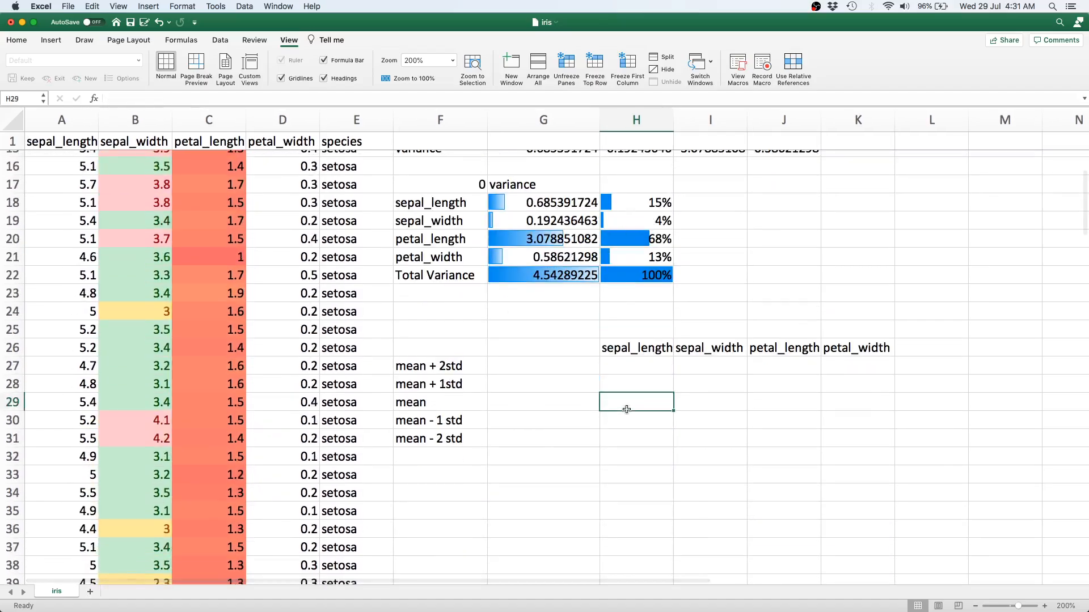
text(=AVERAGE(A:A))
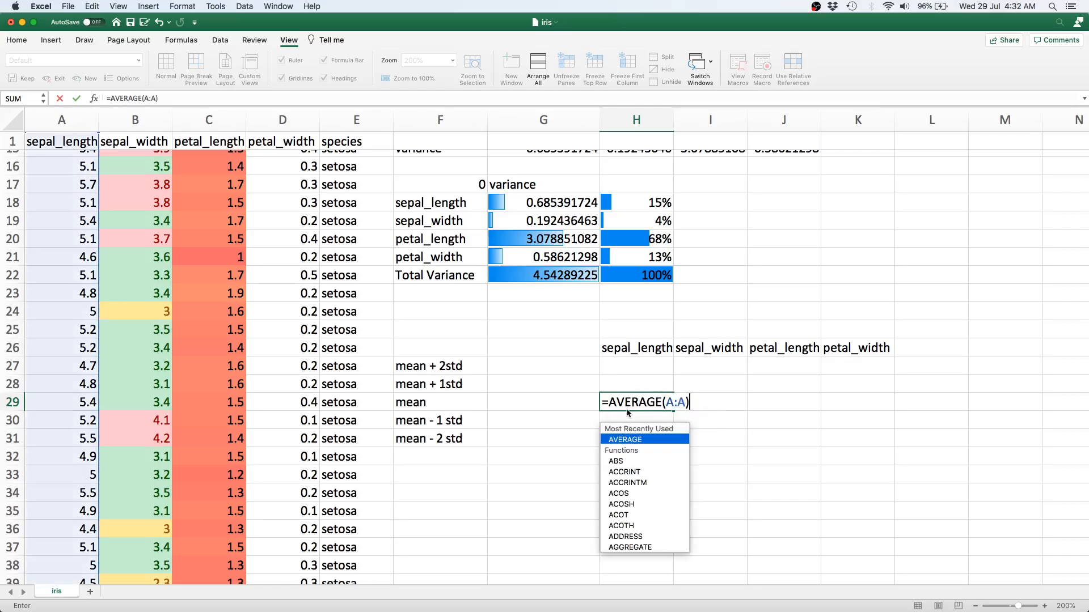
key(Return)
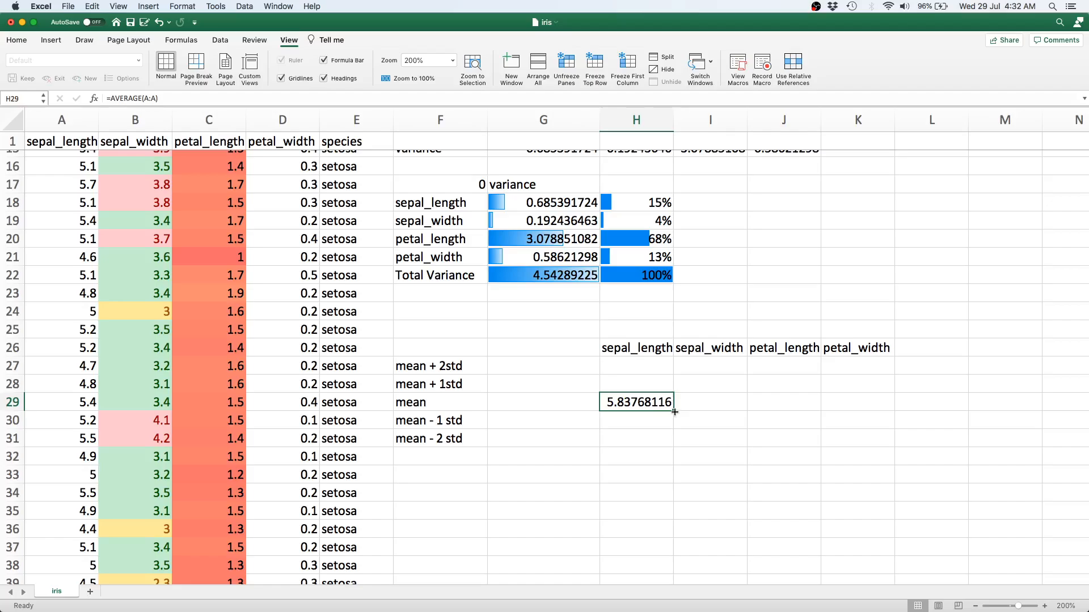
drag(674, 412, 886, 416)
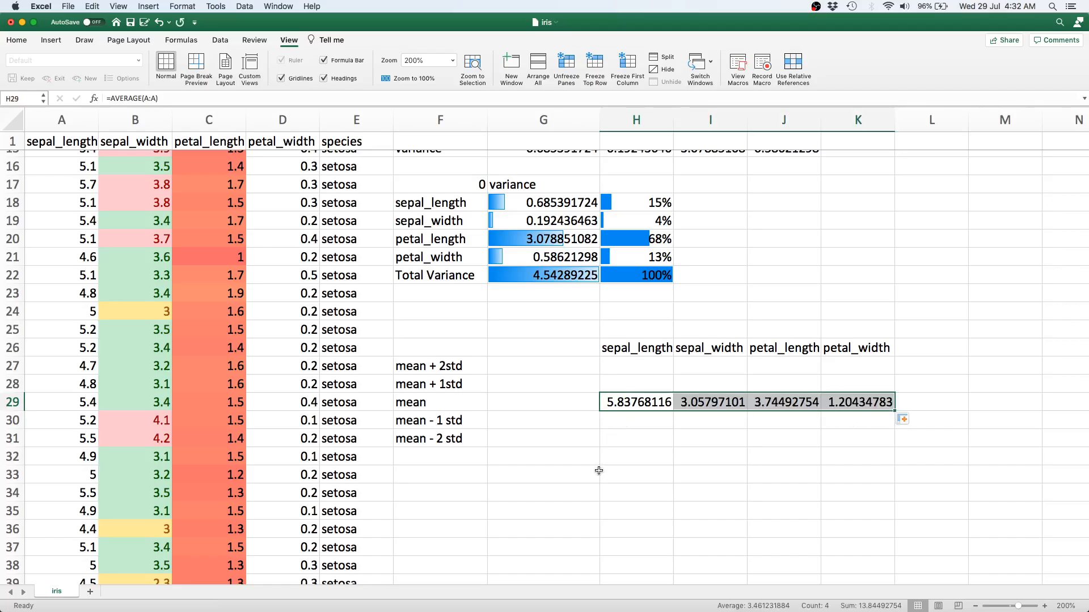
Enter the row label "STD" in F33, below the mean and deviation labels.
click(449, 473)
text(STD)
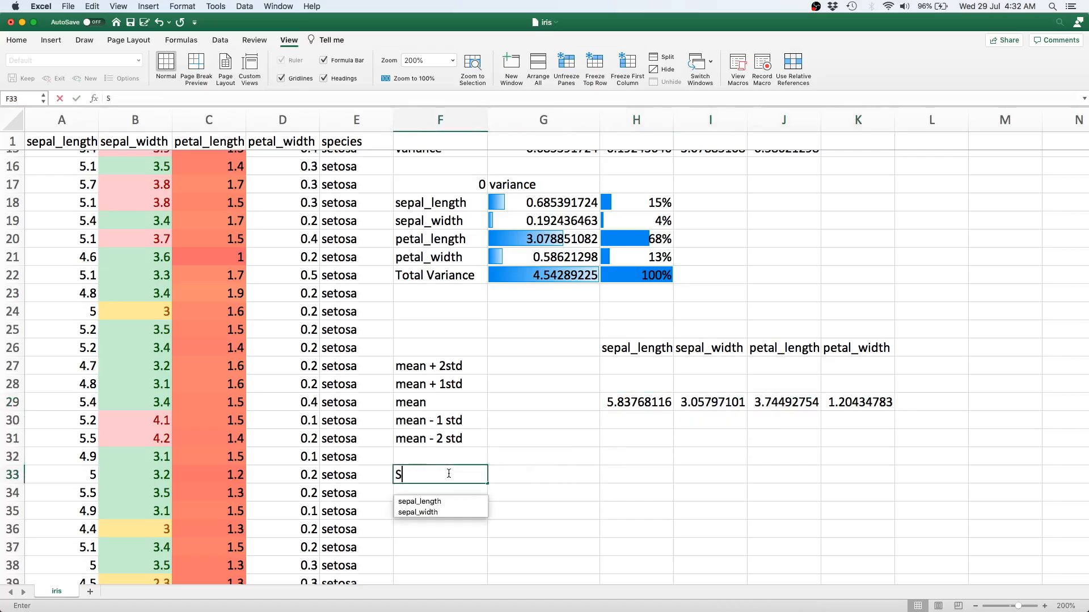
key(Return)
Try to calculate the sepal_length standard deviation in H33 with =STD(A:A).
key(Up)
key(Right)
key(Right)
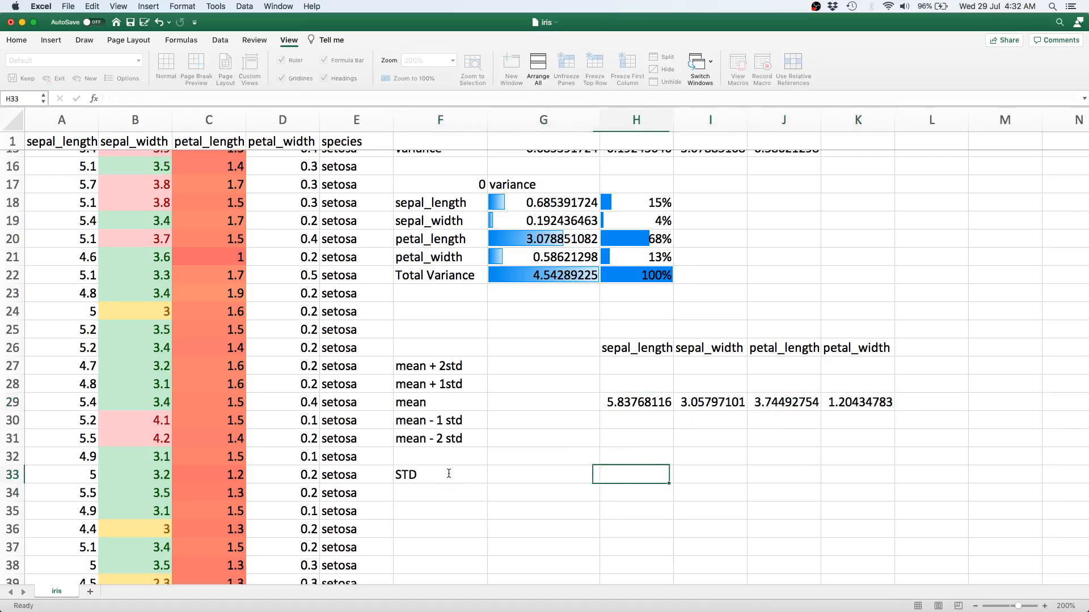
text(=STD(A:A))
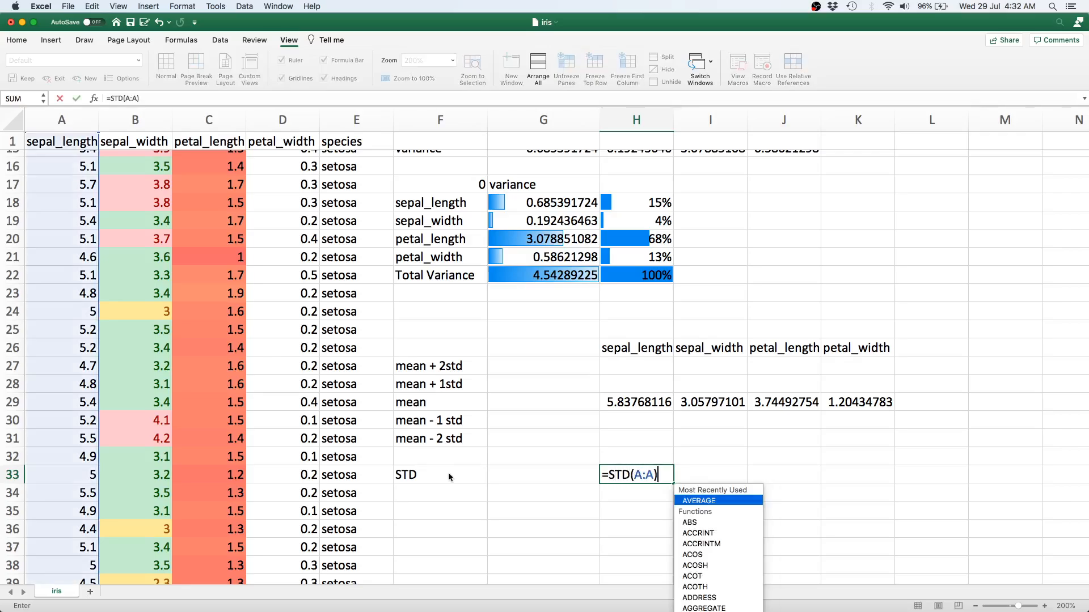
key(Return)
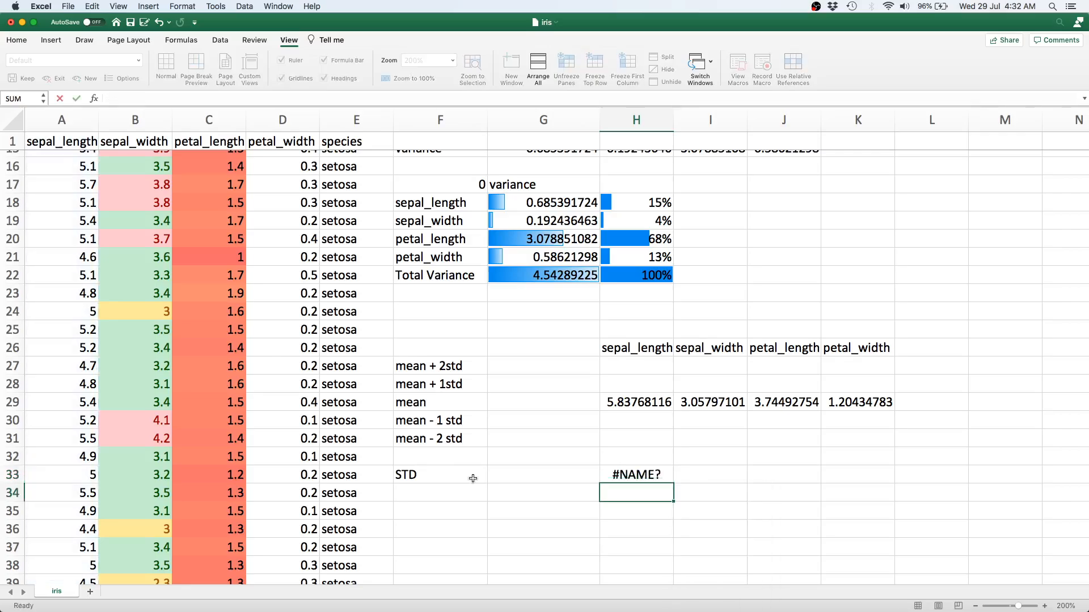
Replace the formula in H33 with =STDEV.P(A:A) and fill it across to K33 for the other measurements.
key(Up)
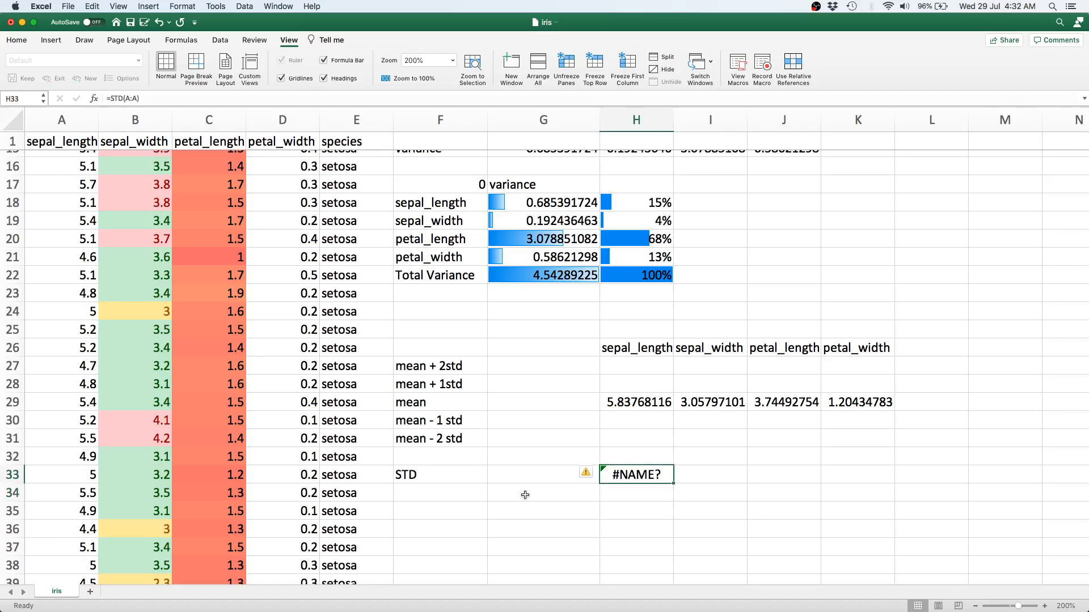
double_click(660, 469)
key(BackSpace)
key(BackSpace)
key(BackSpace)
key(BackSpace)
key(BackSpace)
key(BackSpace)
key(BackSpace)
key(BackSpace)
text(S)
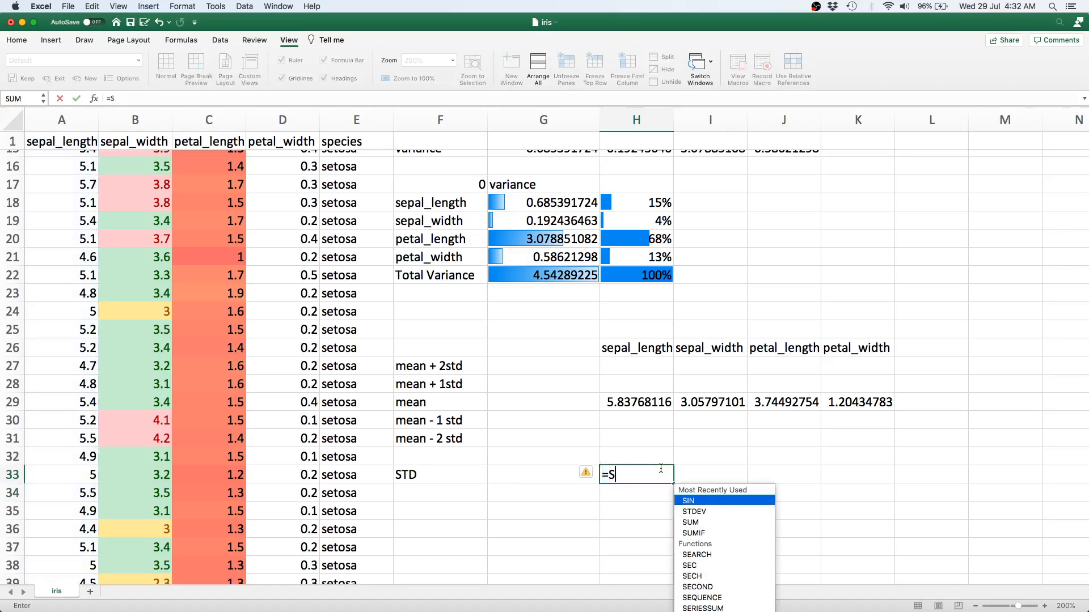
text(TDEVE)
key(BackSpace)
text(>)
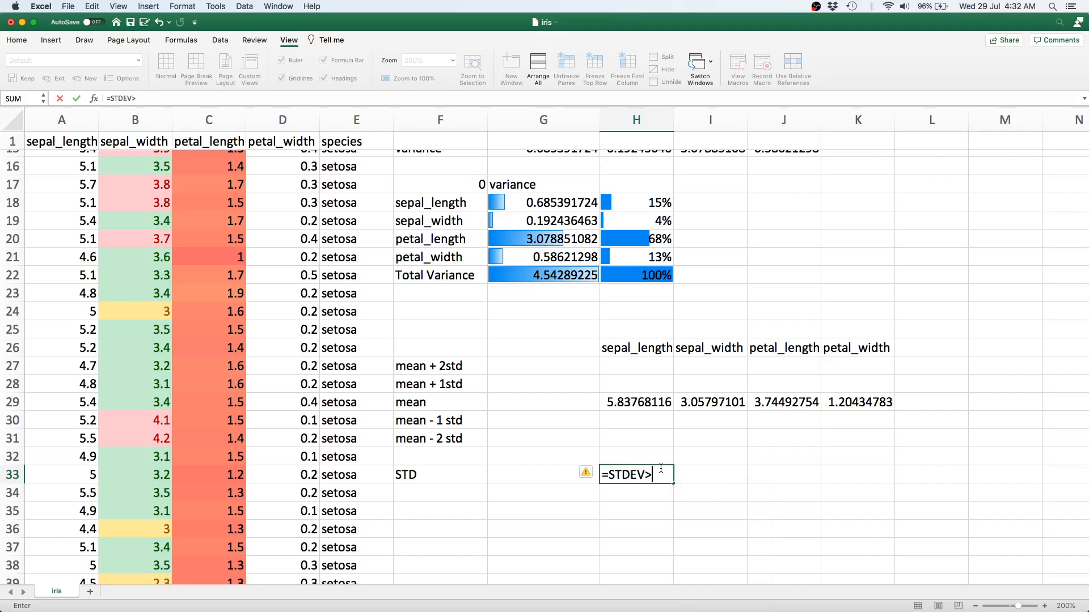
key(BackSpace)
text(.P(A:A)_)
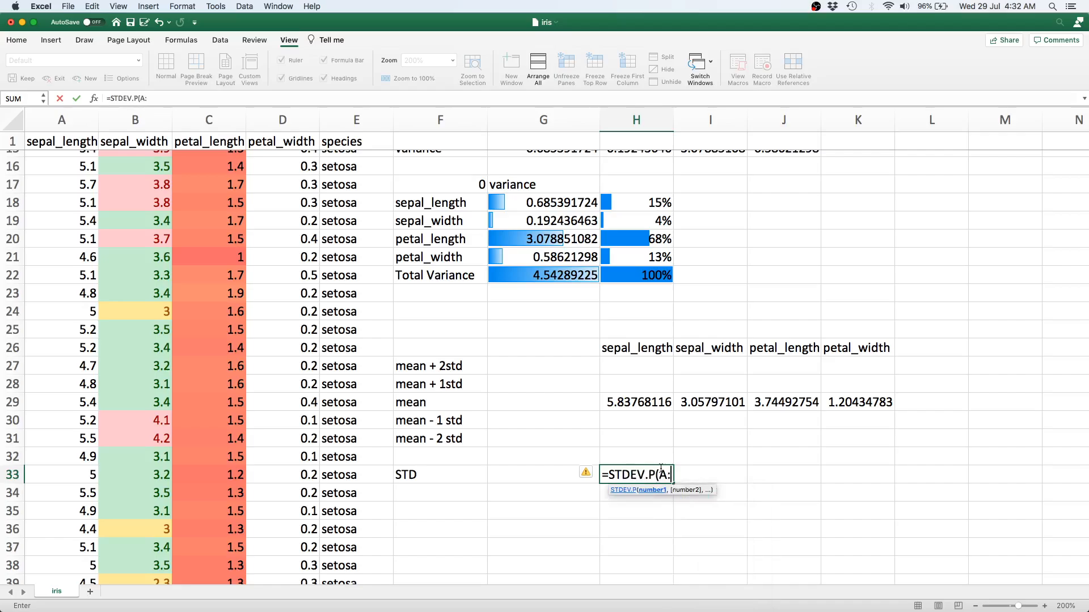
key(Return)
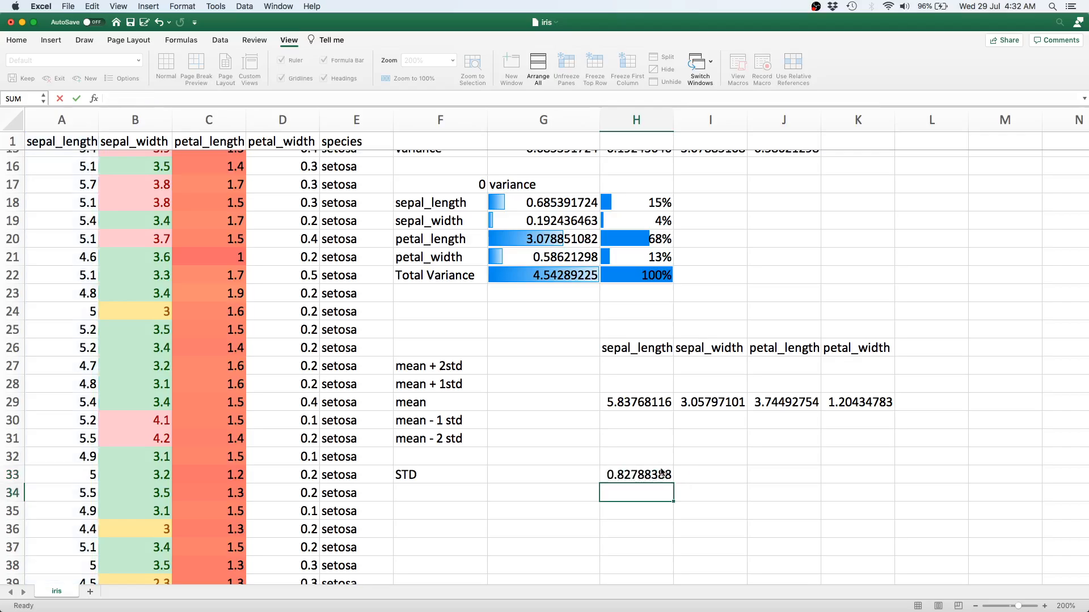
click(661, 473)
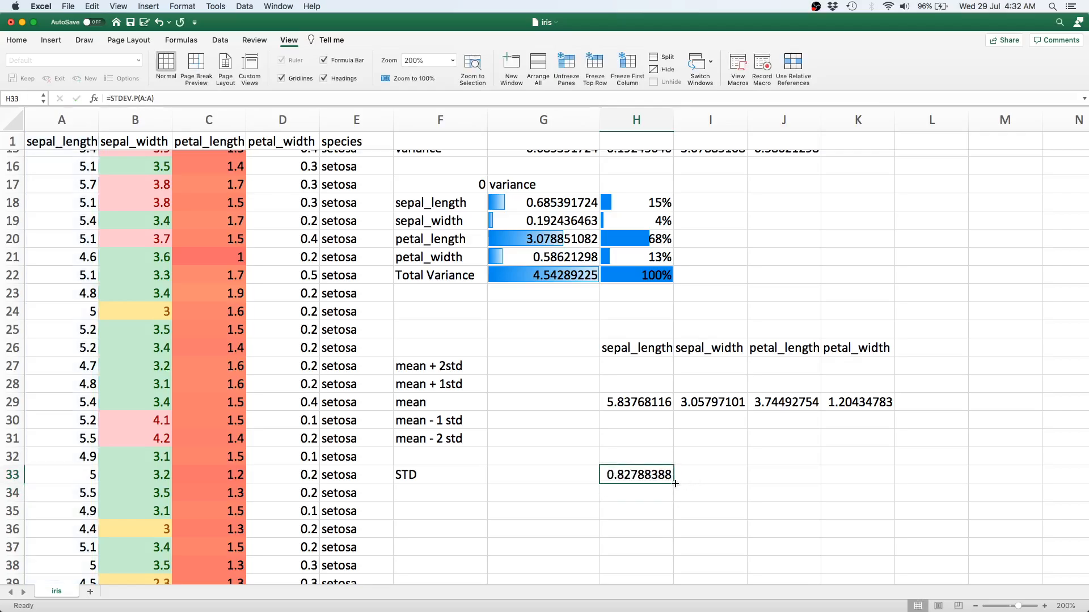
drag(674, 483, 891, 479)
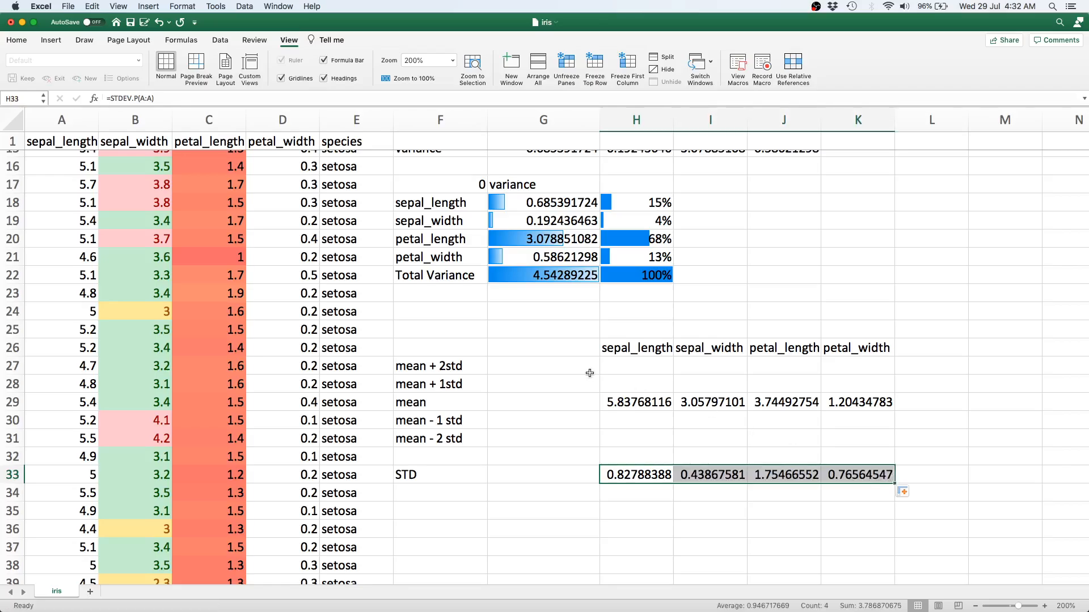
Calculate mean + 1std for sepal_length in H28 with =H29+H33 and fill the formula across to K28.
click(627, 364)
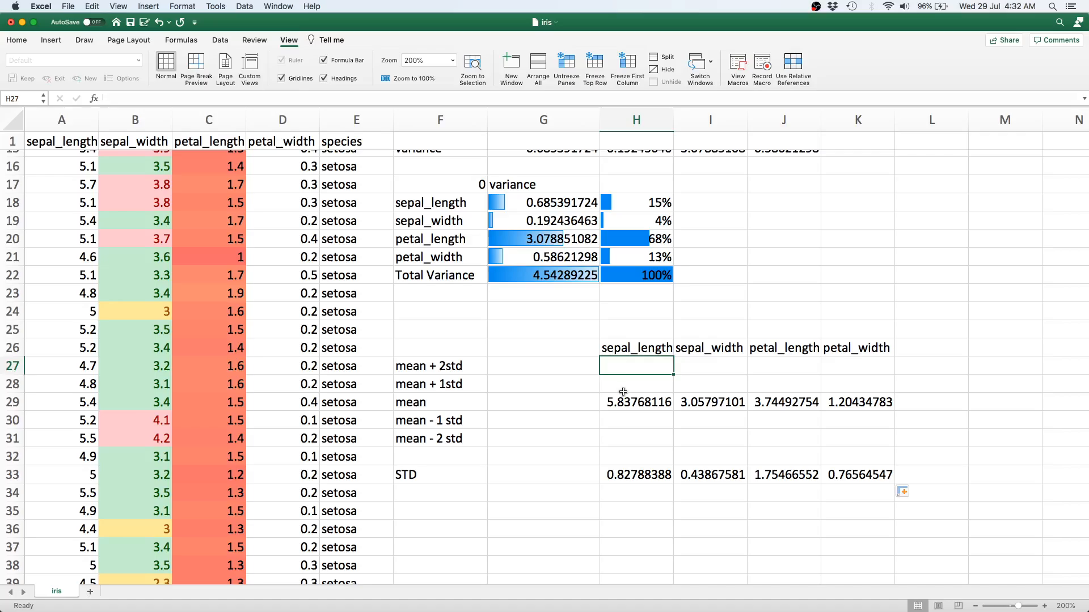
click(624, 391)
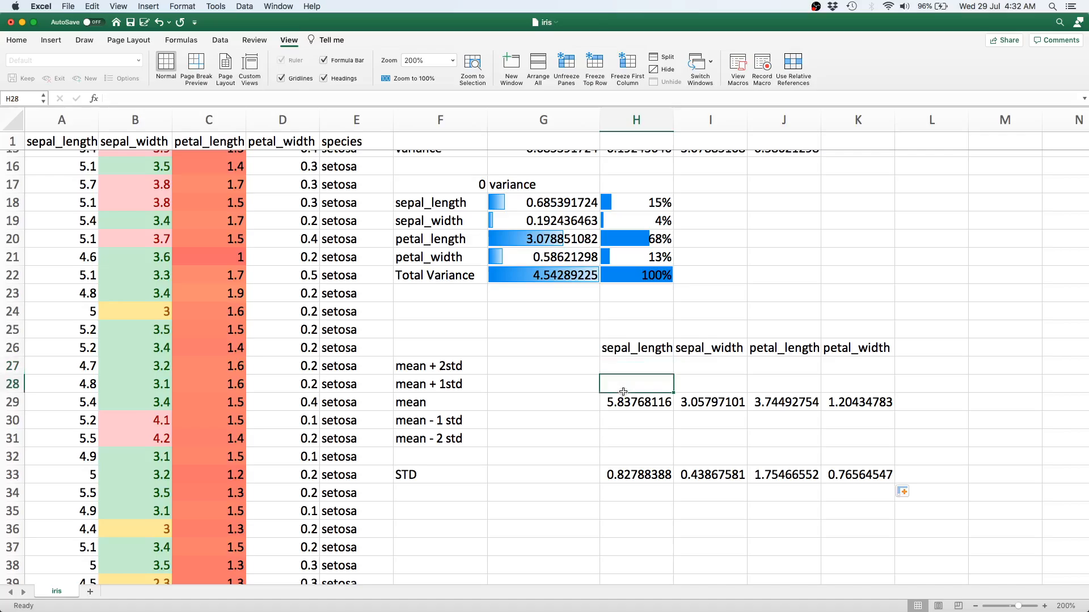
text(=)
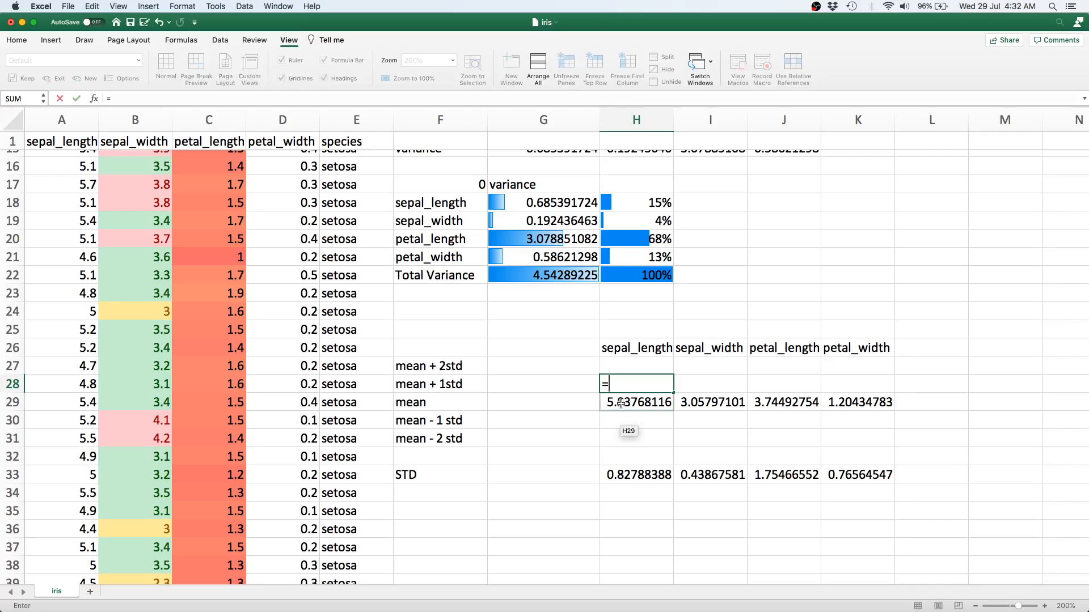
click(621, 403)
text(+)
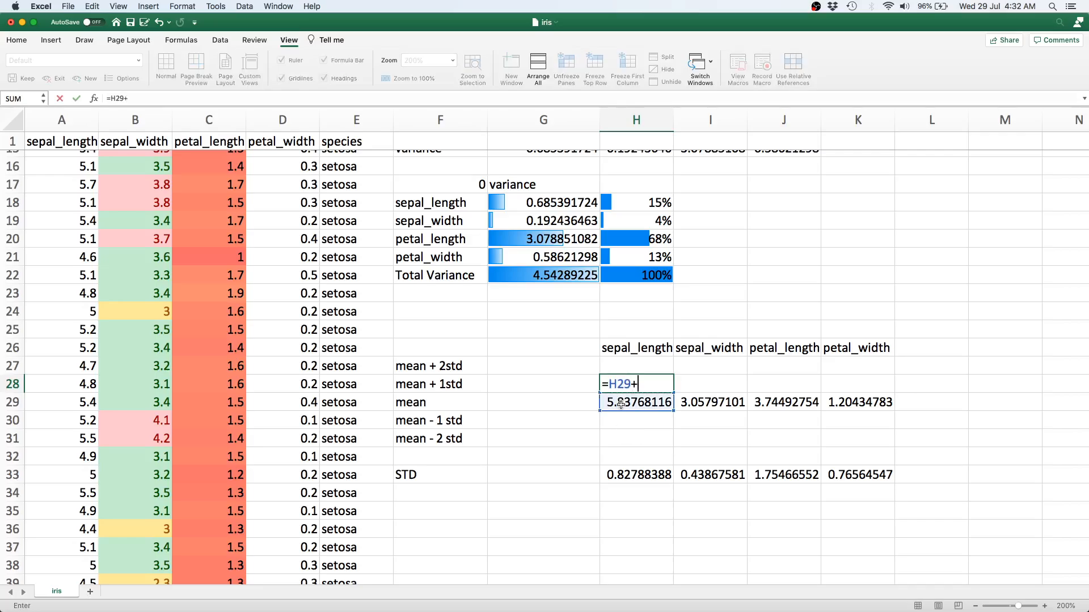
click(633, 477)
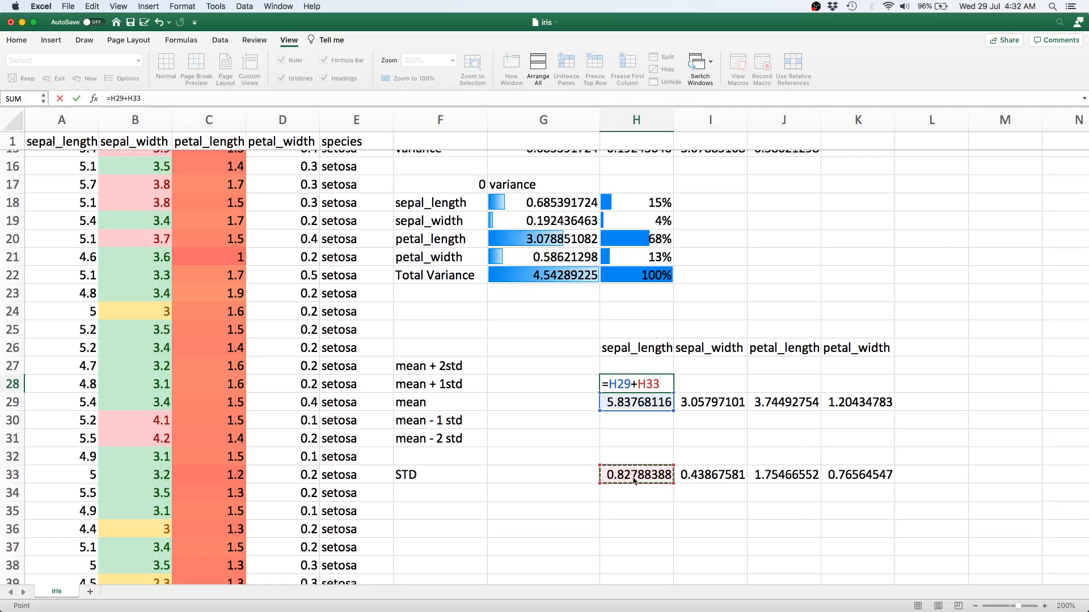
key(Return)
click(666, 386)
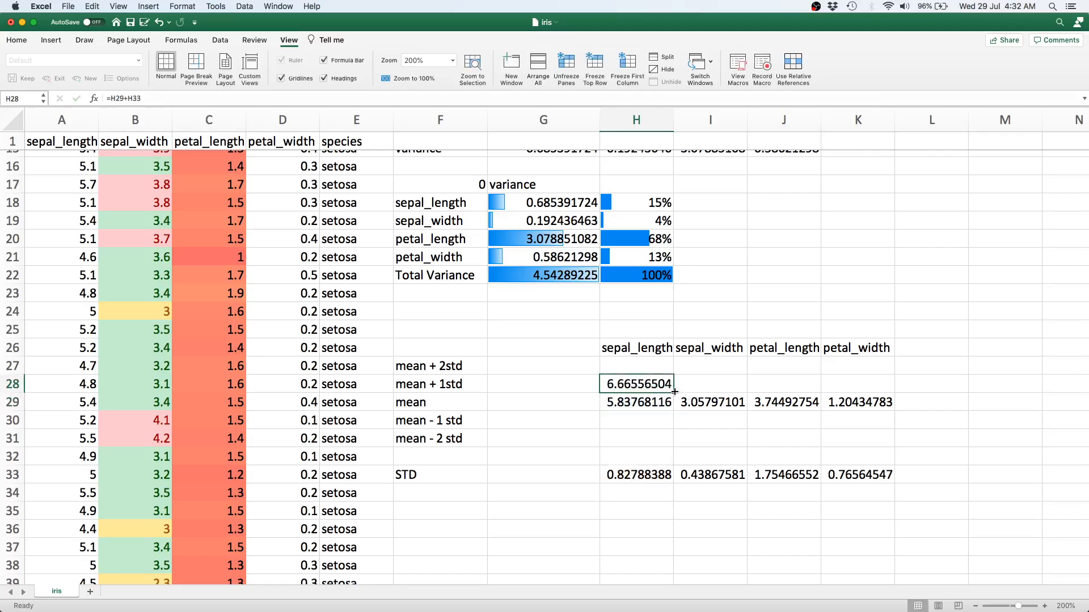
drag(674, 391, 874, 394)
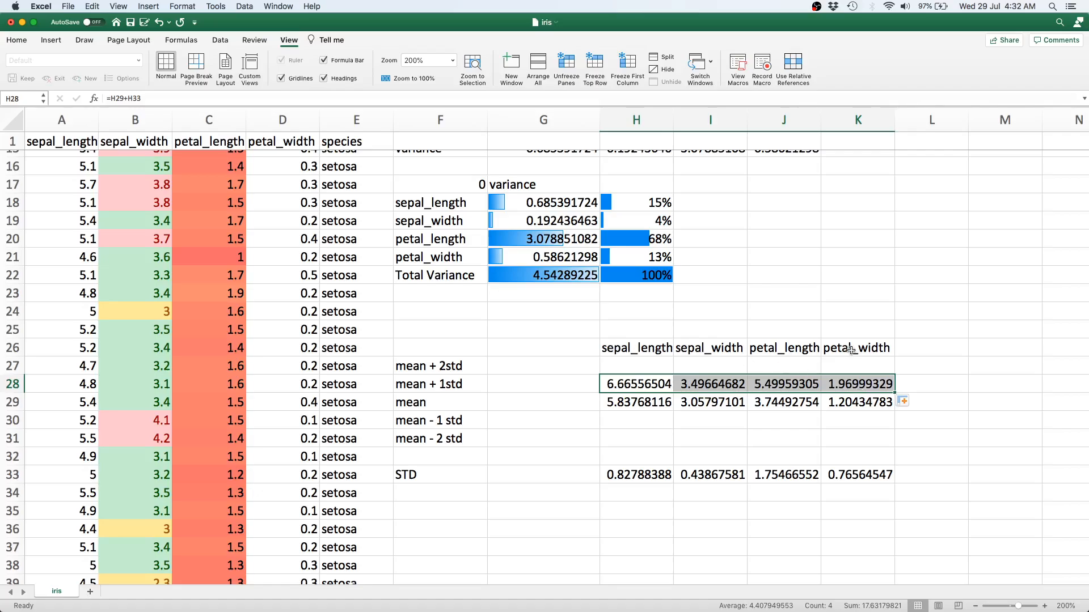
Calculate mean + 2std for sepal_length in H27 with =H29+2*H33 and fill the formula across to K27.
click(647, 368)
text(=)
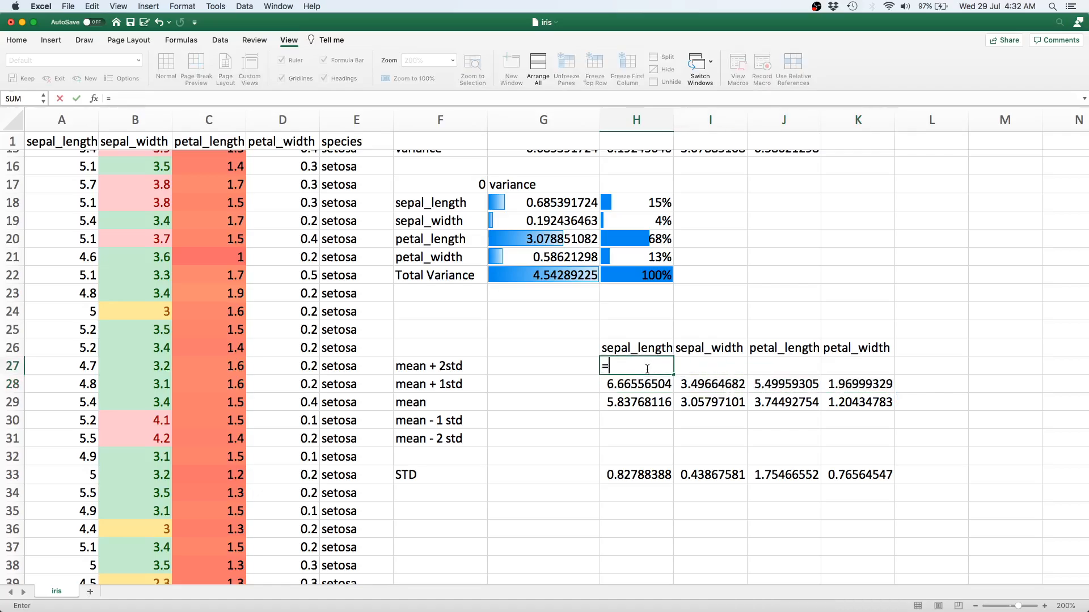
click(635, 402)
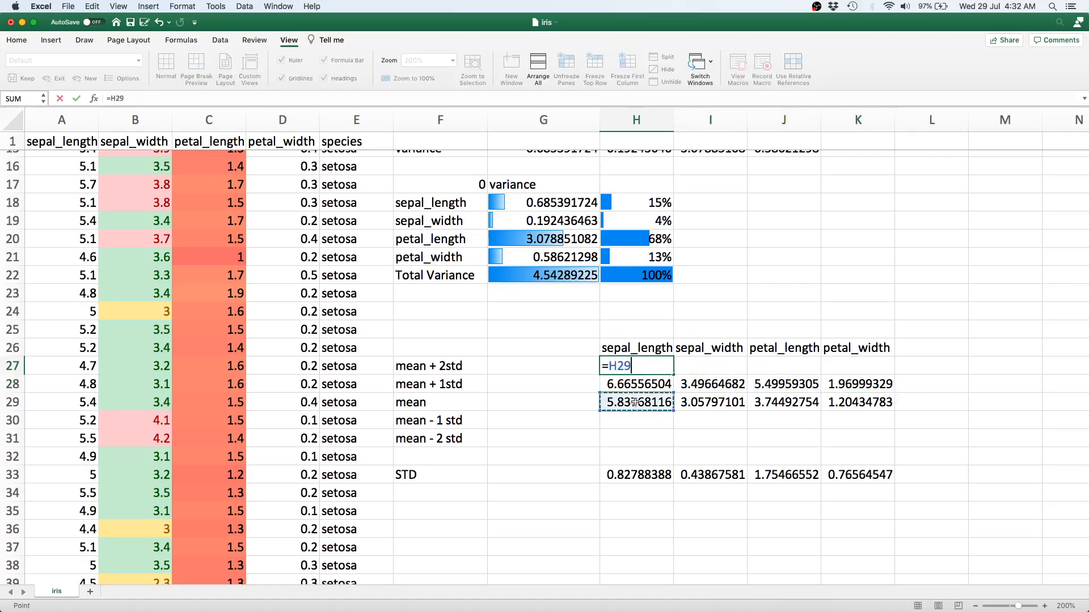
text(+2*)
click(638, 476)
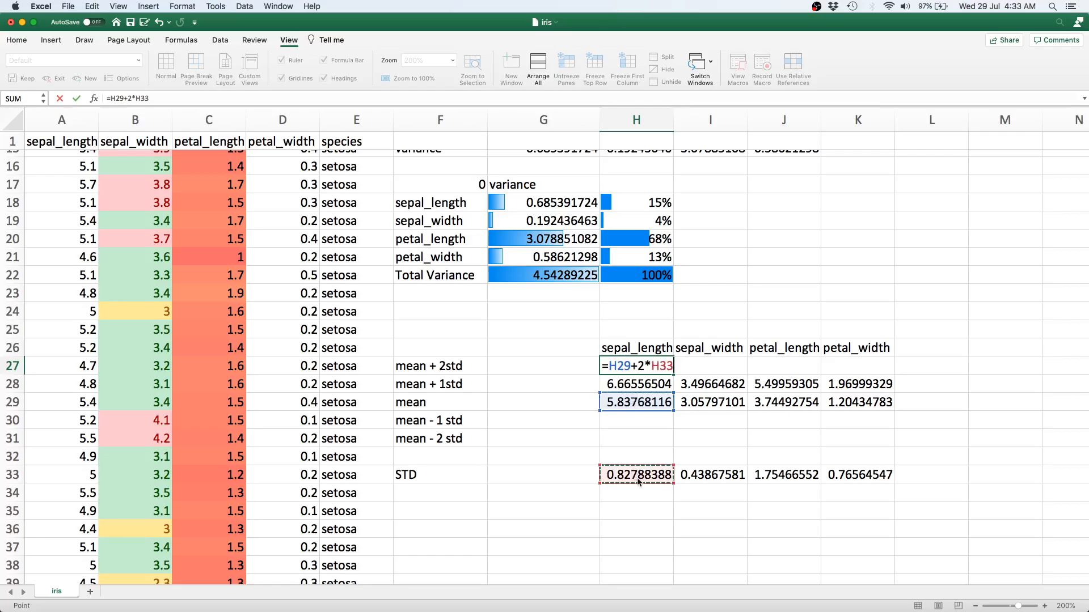
key(Return)
click(669, 369)
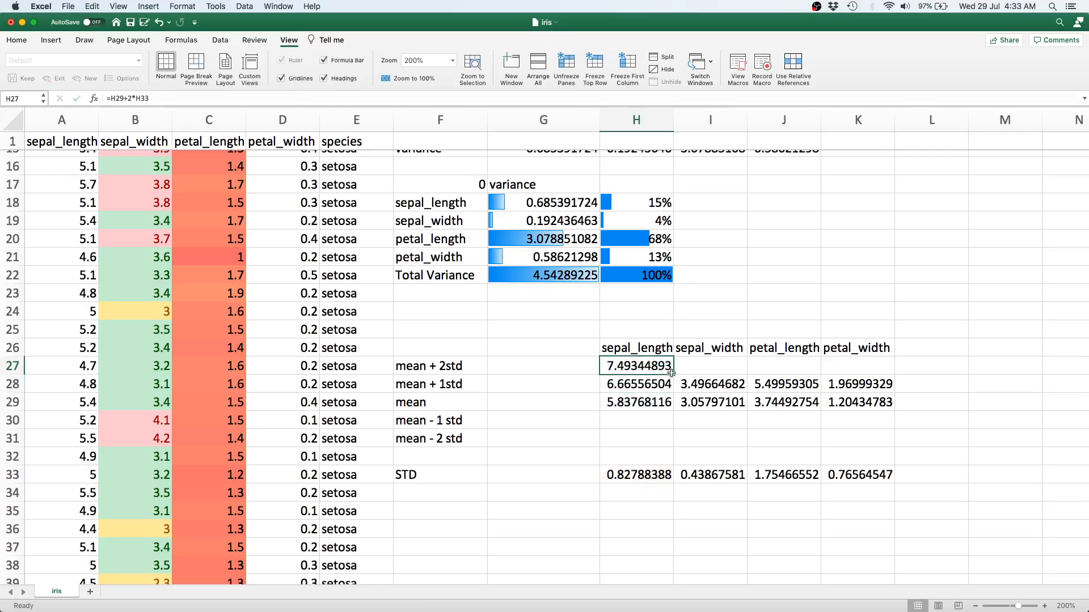
drag(673, 374, 886, 374)
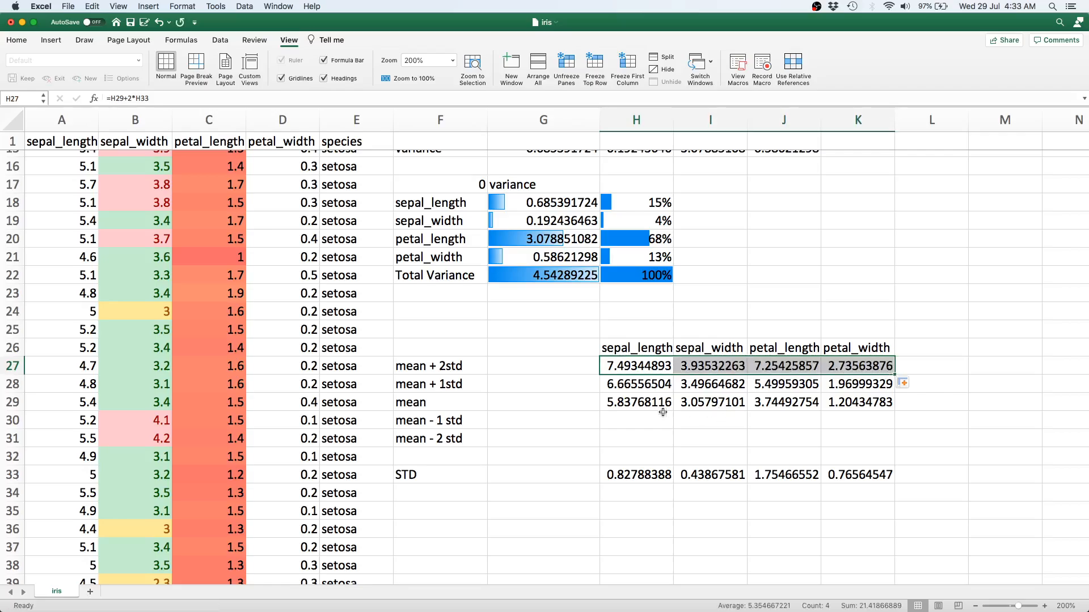
Calculate mean - 1 std for sepal_length in H30 with =H29-H33 and fill the formula across to K30.
click(629, 423)
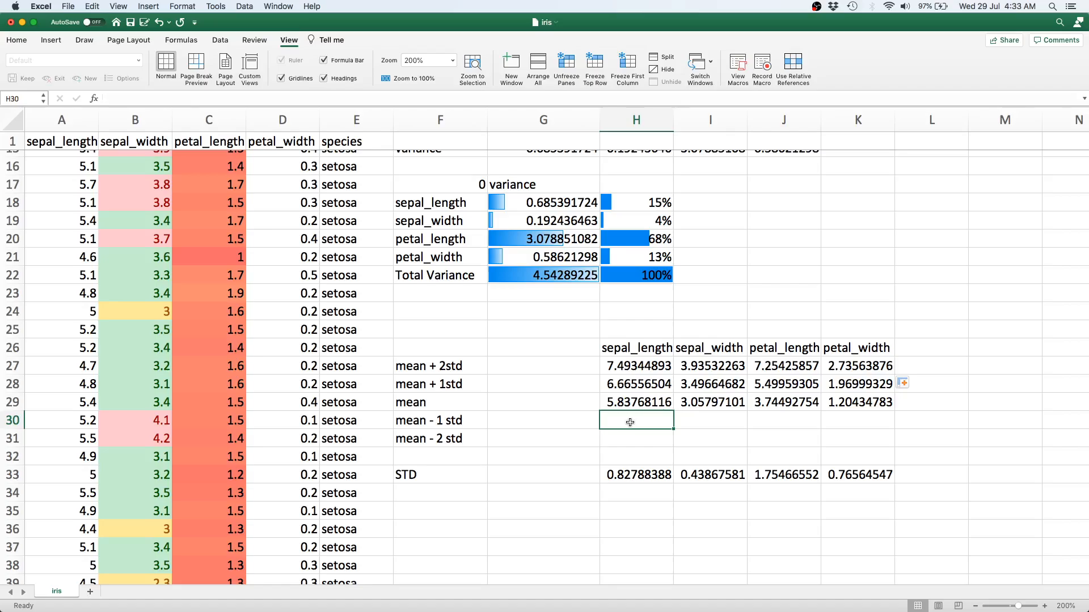
text(=)
click(623, 402)
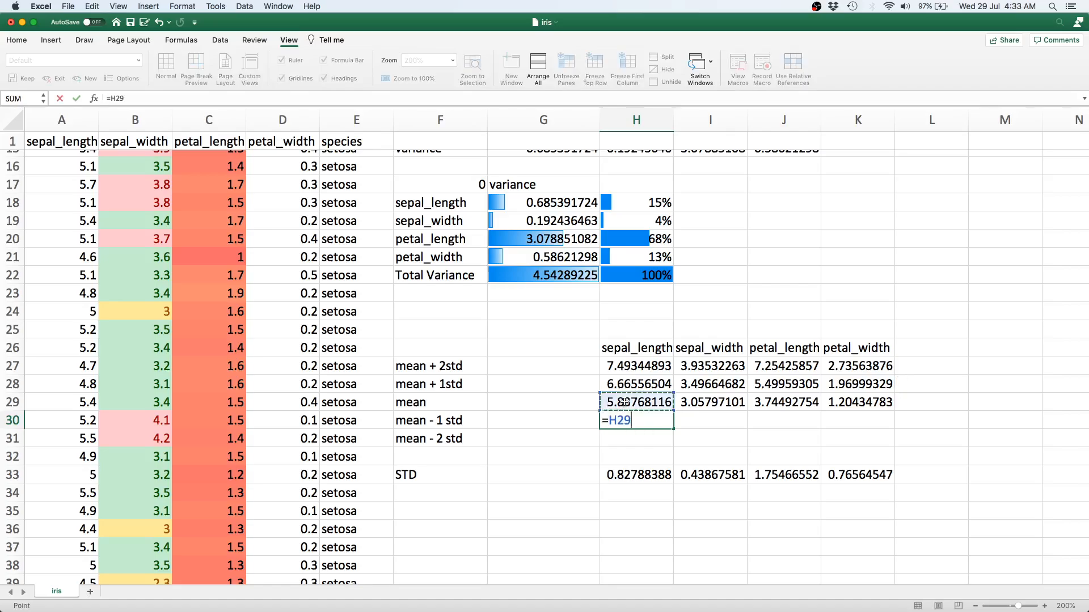
text(-)
click(634, 474)
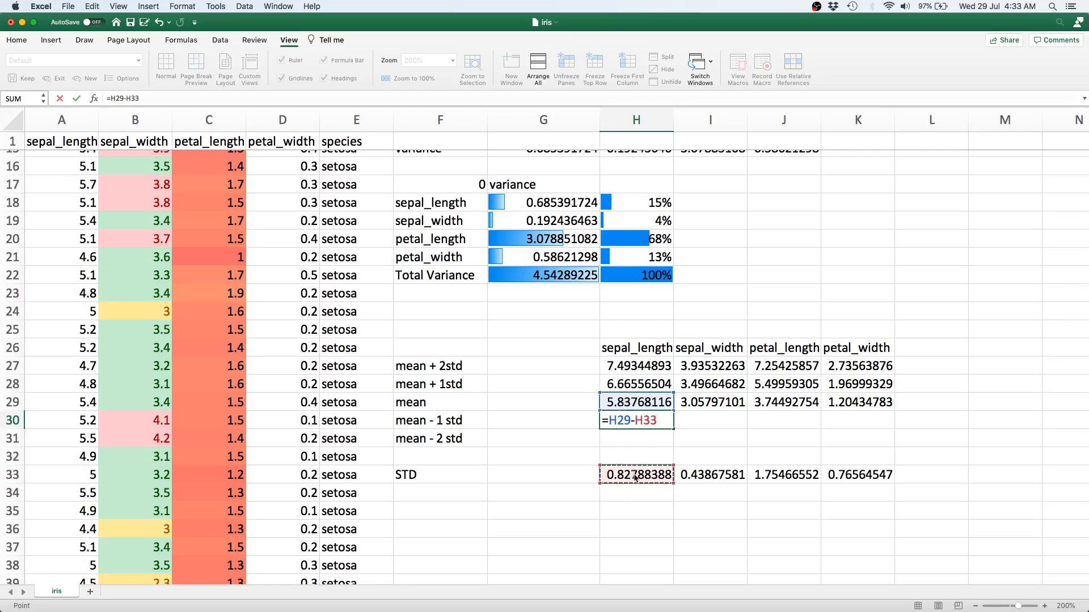
key(Return)
click(668, 427)
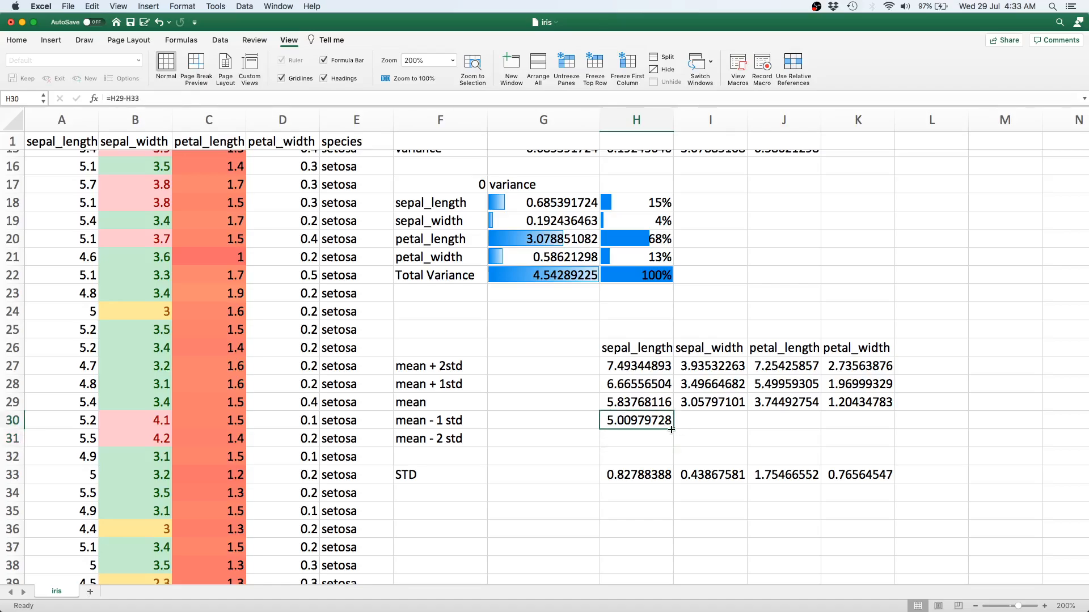
drag(673, 428, 884, 426)
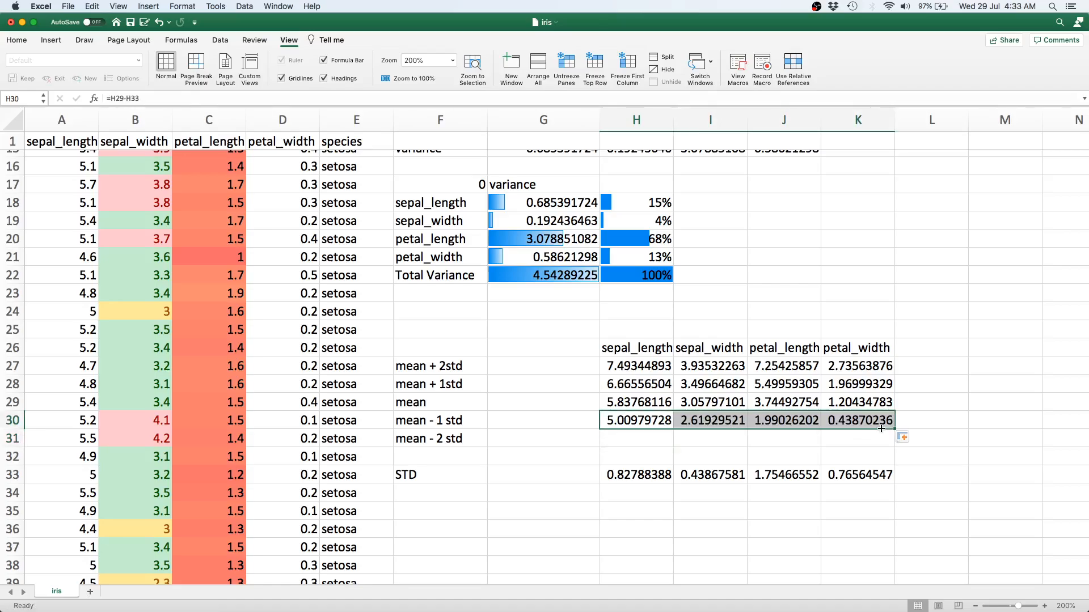
Calculate mean - 2 std for sepal_length in H31 with =H29-2*H33 and fill the formula across to K31.
click(652, 439)
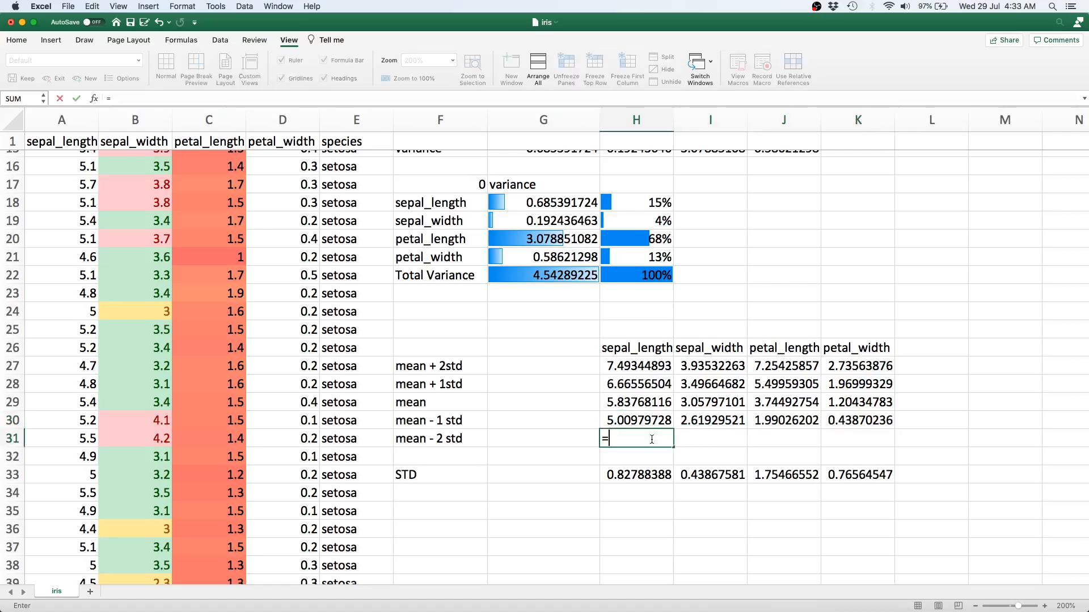
click(634, 406)
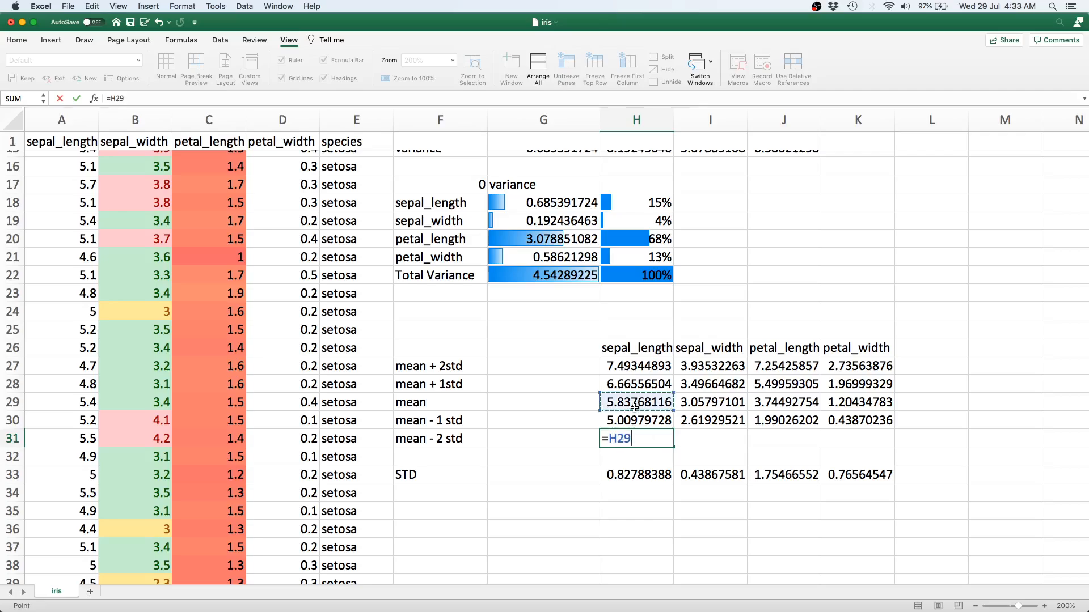
text(-2*)
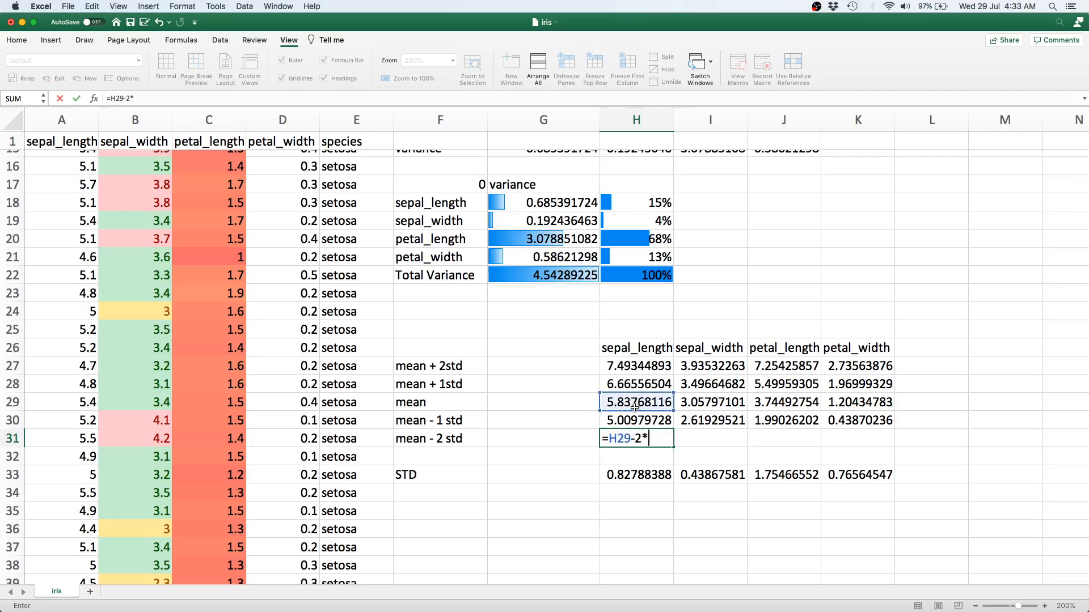
click(626, 479)
key(Return)
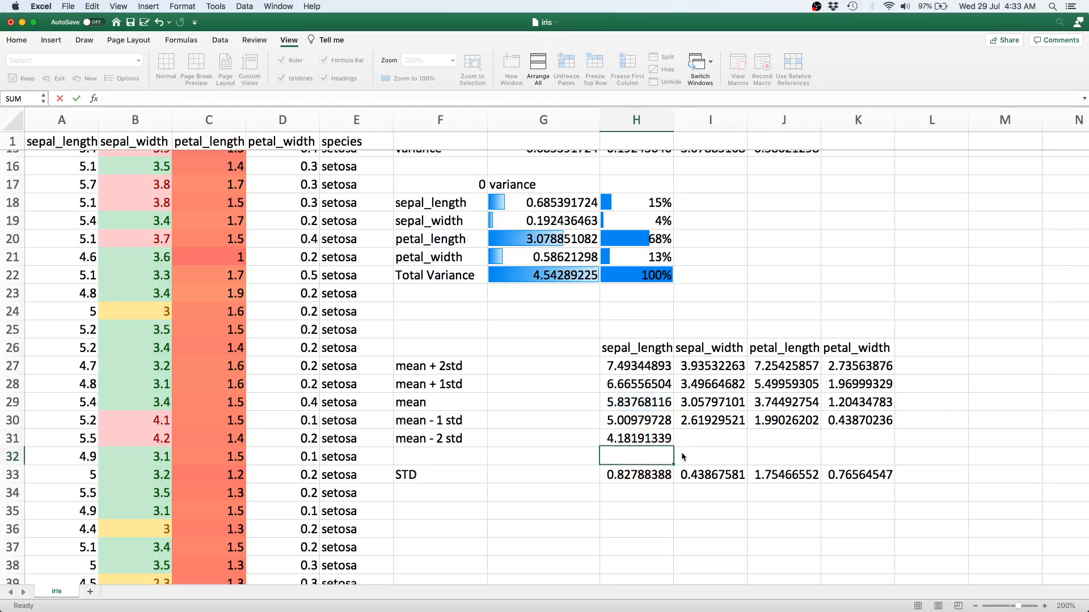
click(676, 447)
drag(676, 448, 880, 445)
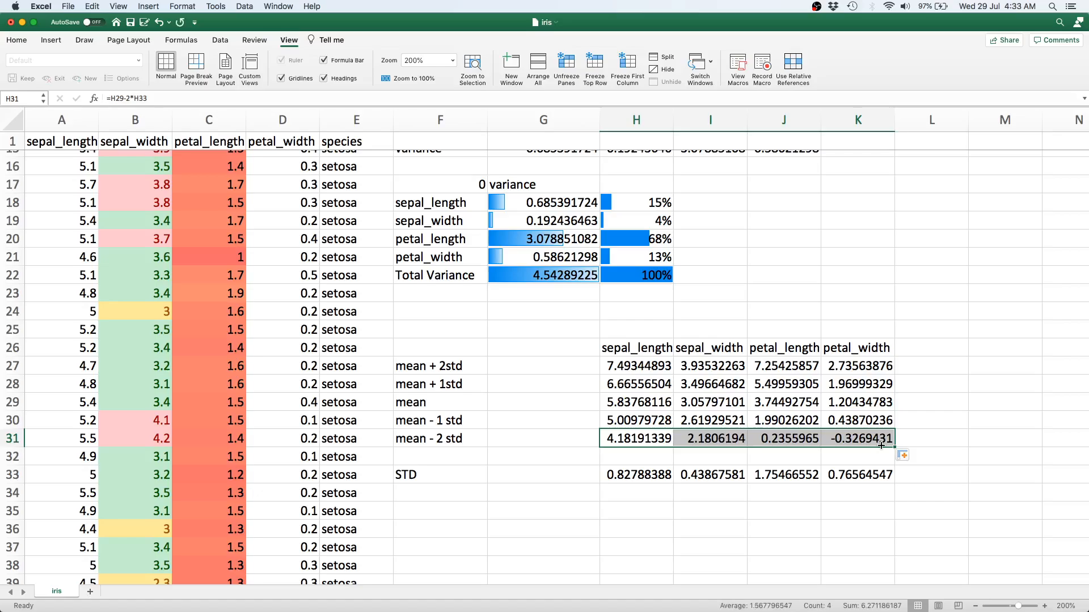
click(914, 441)
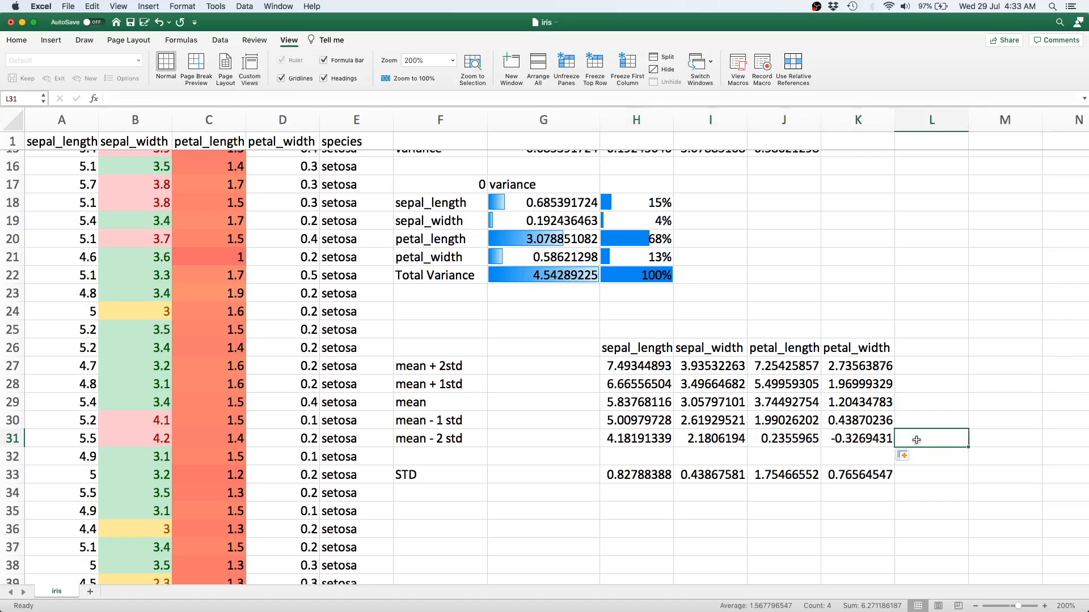
click(867, 445)
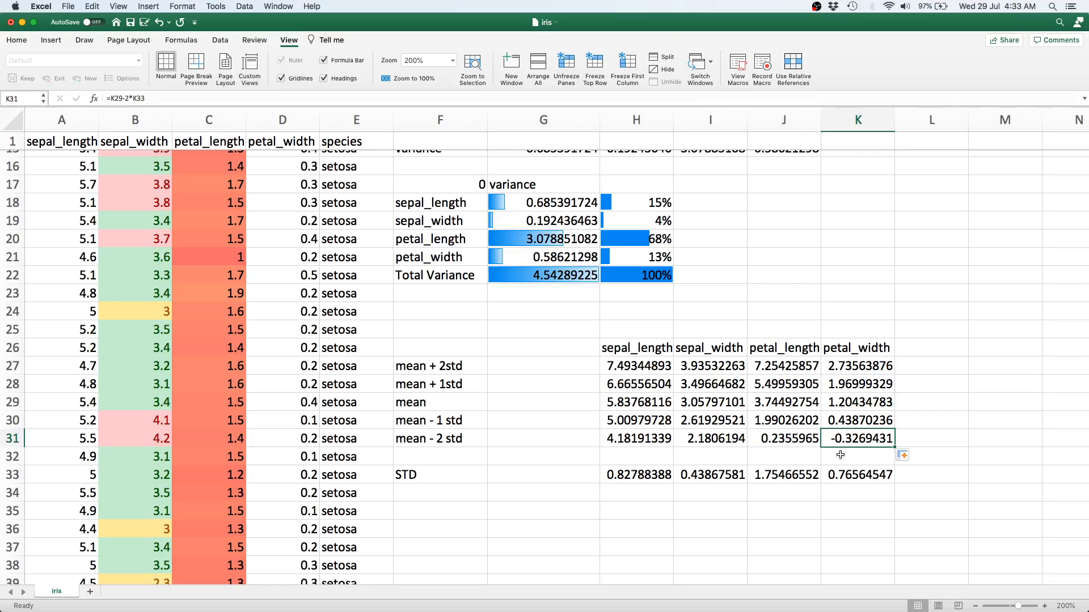
Apply the green-yellow-red colour scale to the mean and deviation values in H27:K31.
click(645, 369)
key(shift+Right)
key(shift+Right)
key(shift+Right)
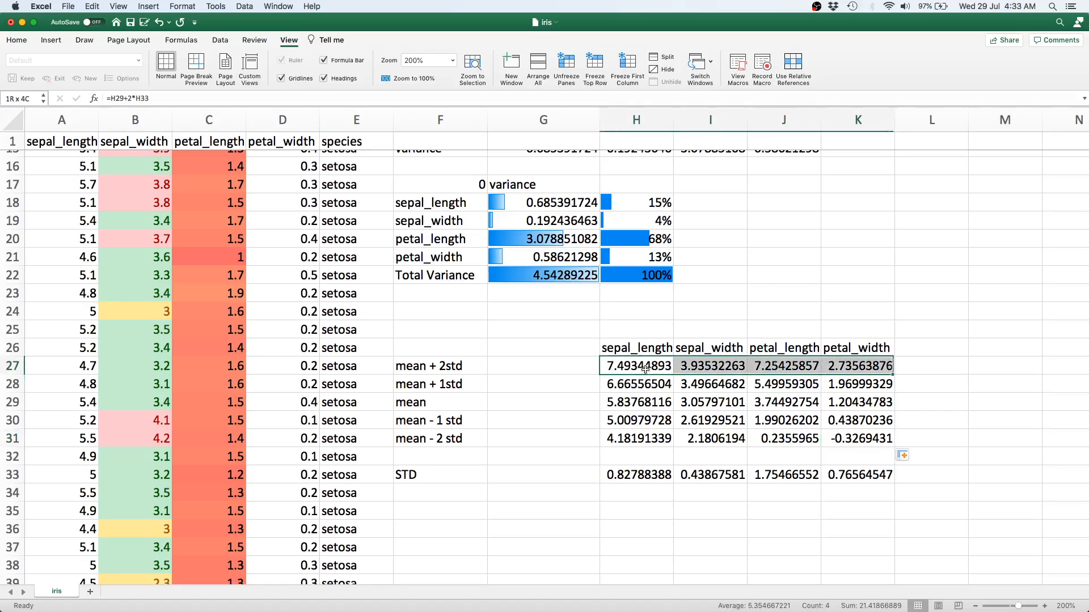
key(shift+Right)
key(shift+Left)
key(shift+Down)
key(shift+Down)
key(shift+Down)
key(shift+Down)
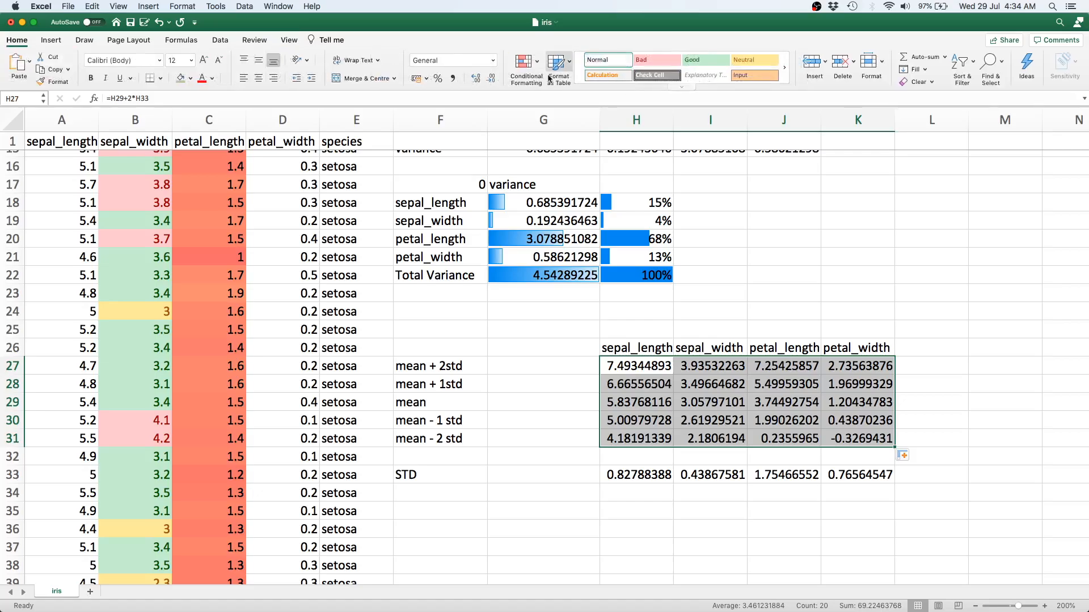
click(534, 68)
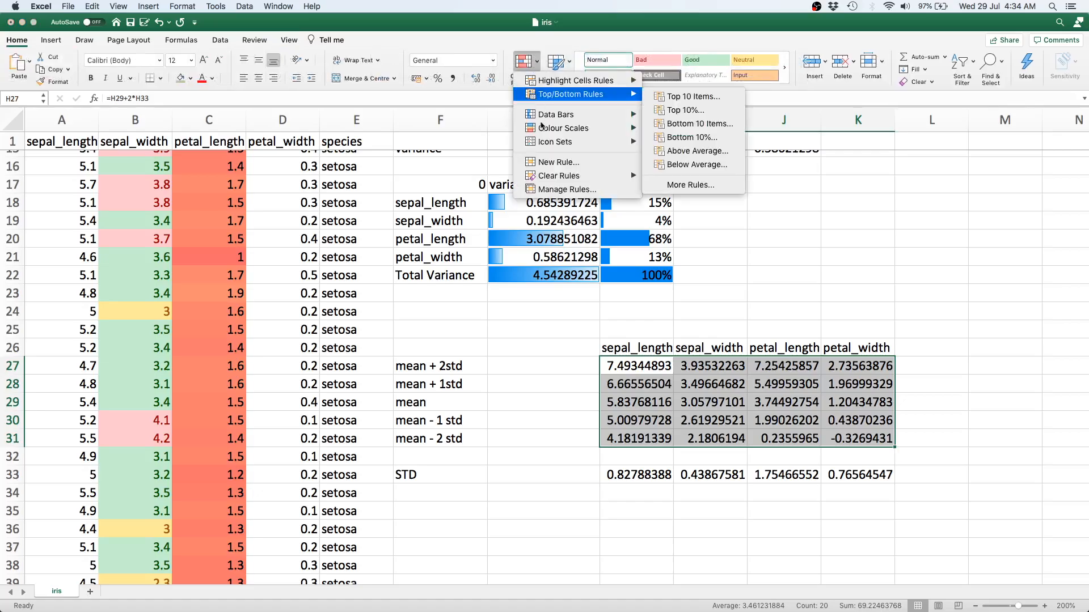
mouse_move(542, 131)
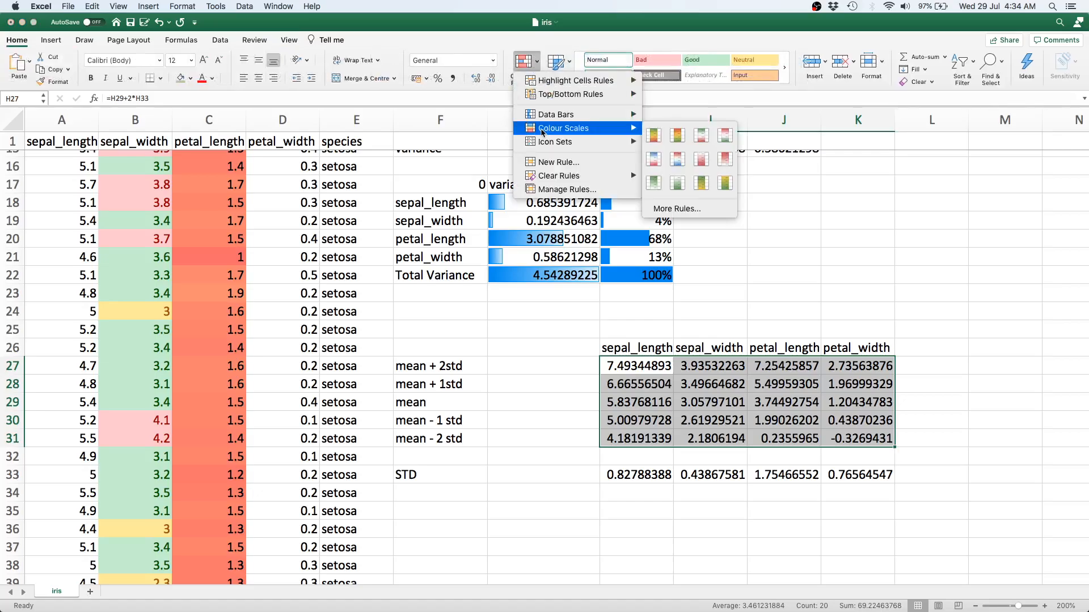
click(653, 135)
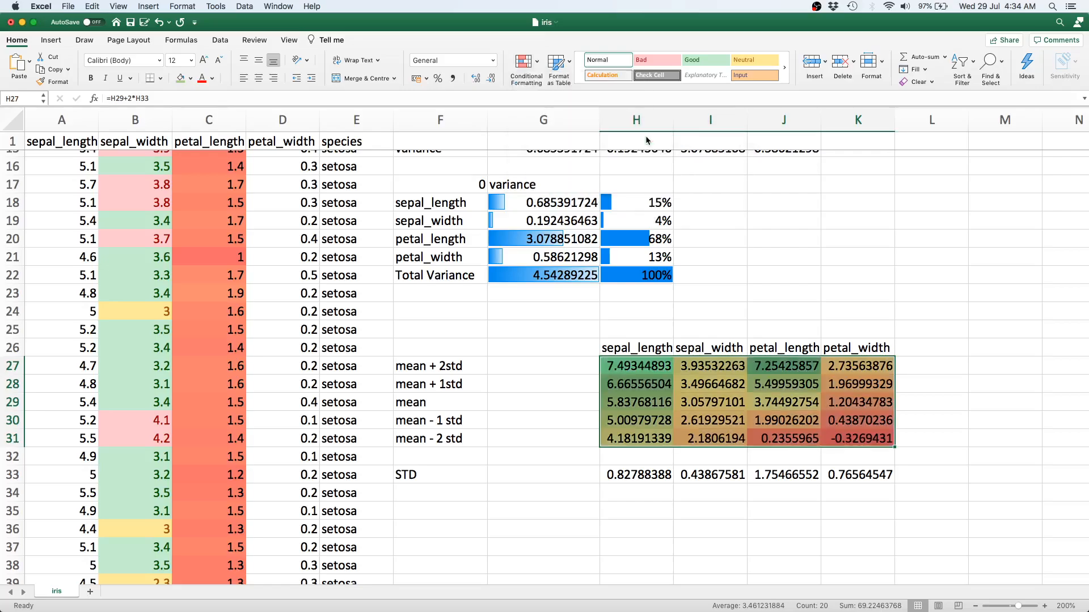
click(972, 383)
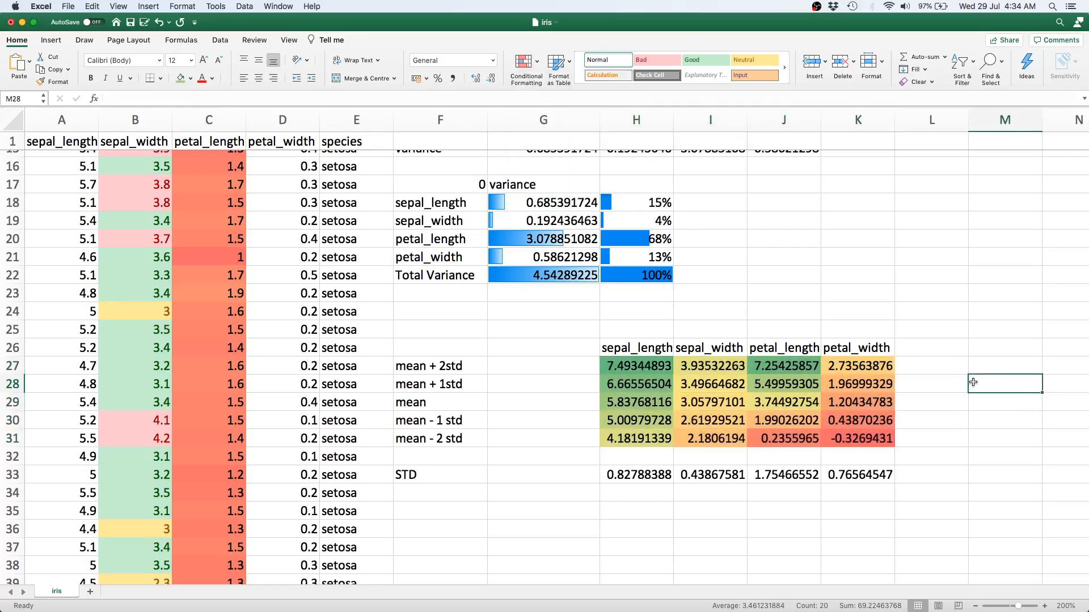
Examine the colour-scaled spread between mean + 2std and mean - 2 std for sepal_length and sepal_width.
click(858, 439)
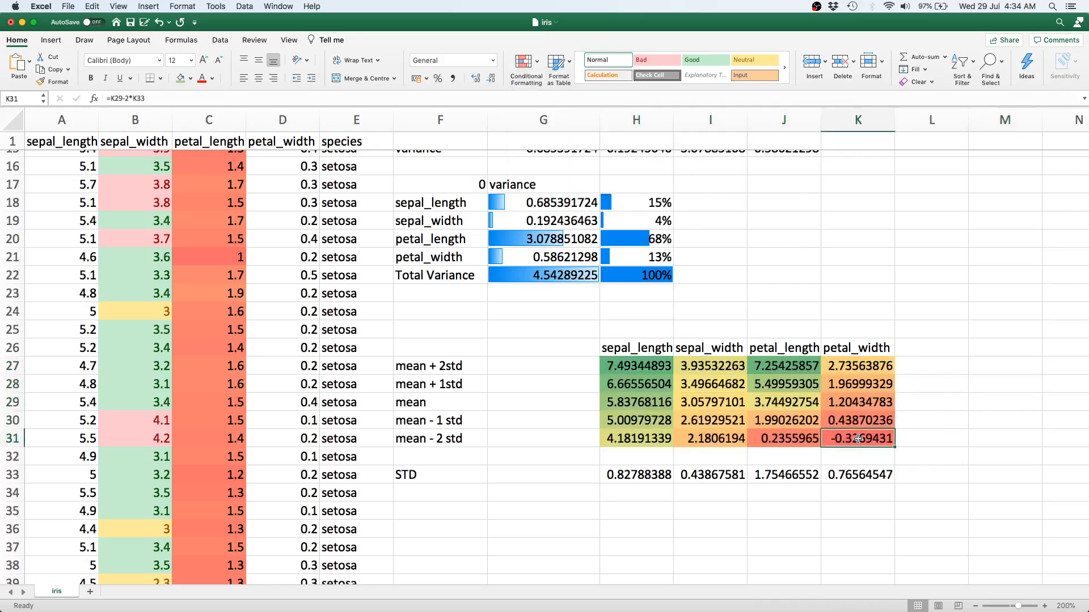
click(651, 366)
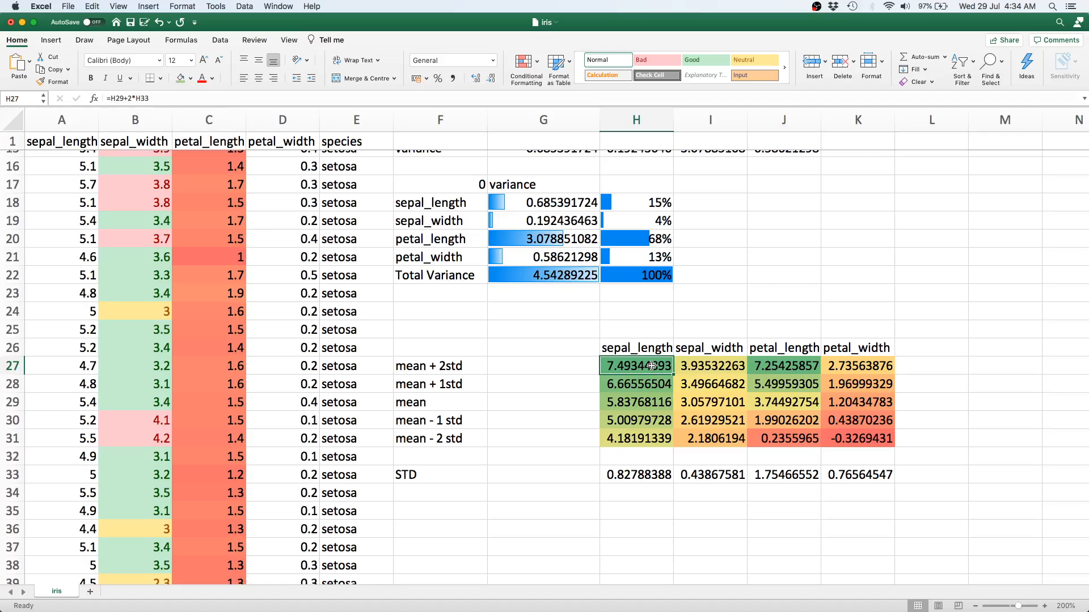
scroll(652, 366, up, 1)
drag(650, 379, 651, 453)
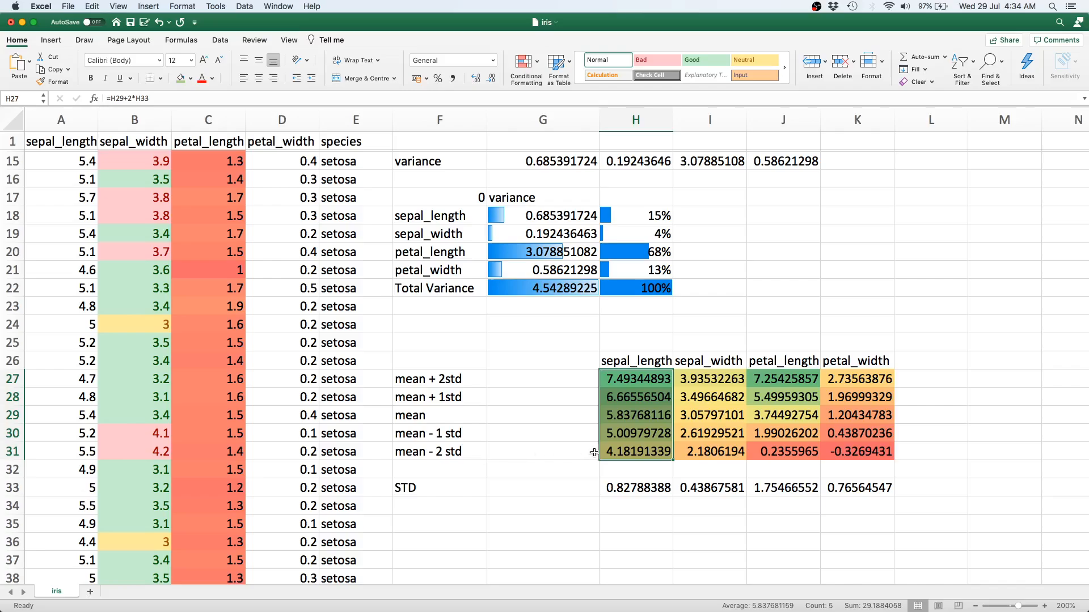
click(627, 451)
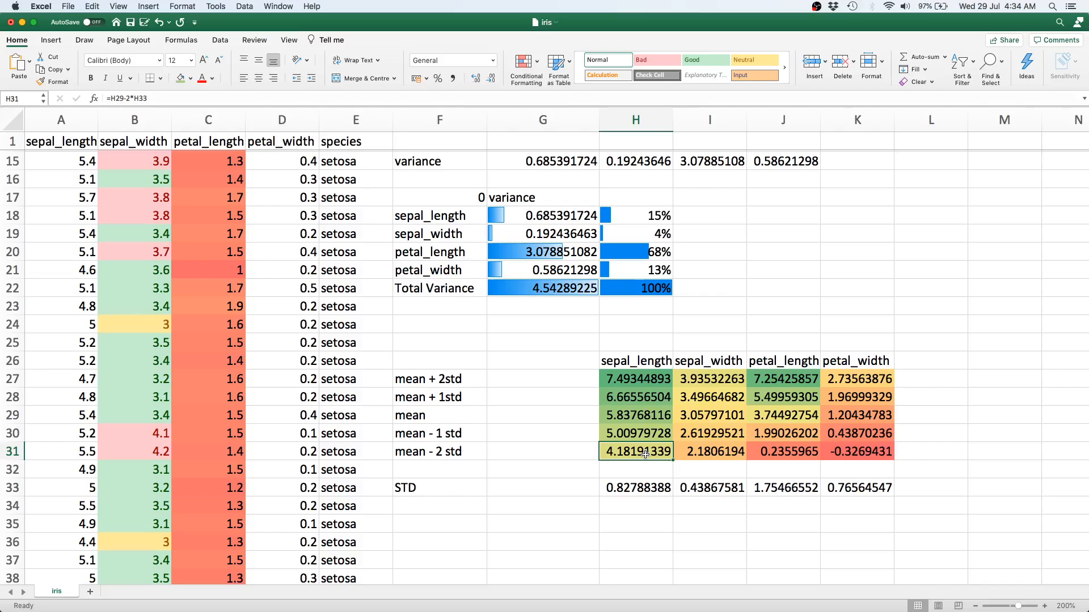
click(653, 378)
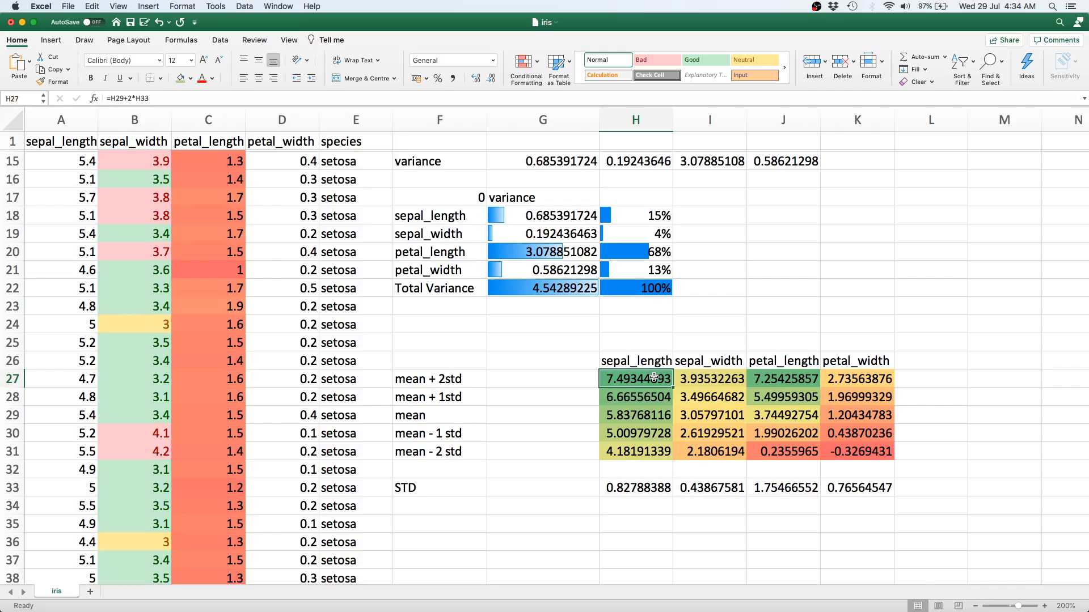
click(718, 383)
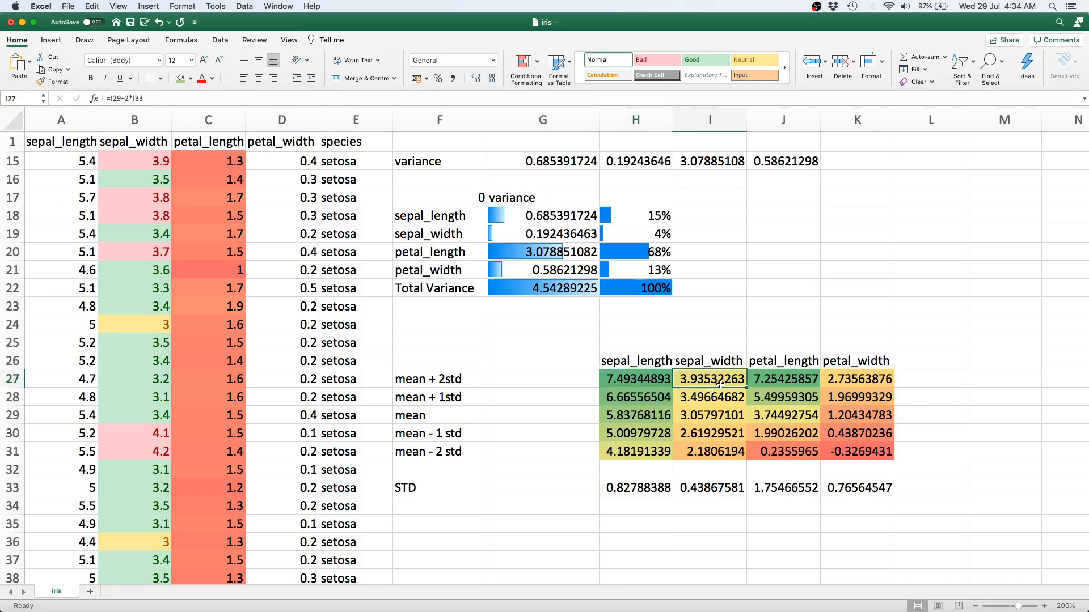
drag(721, 384, 708, 384)
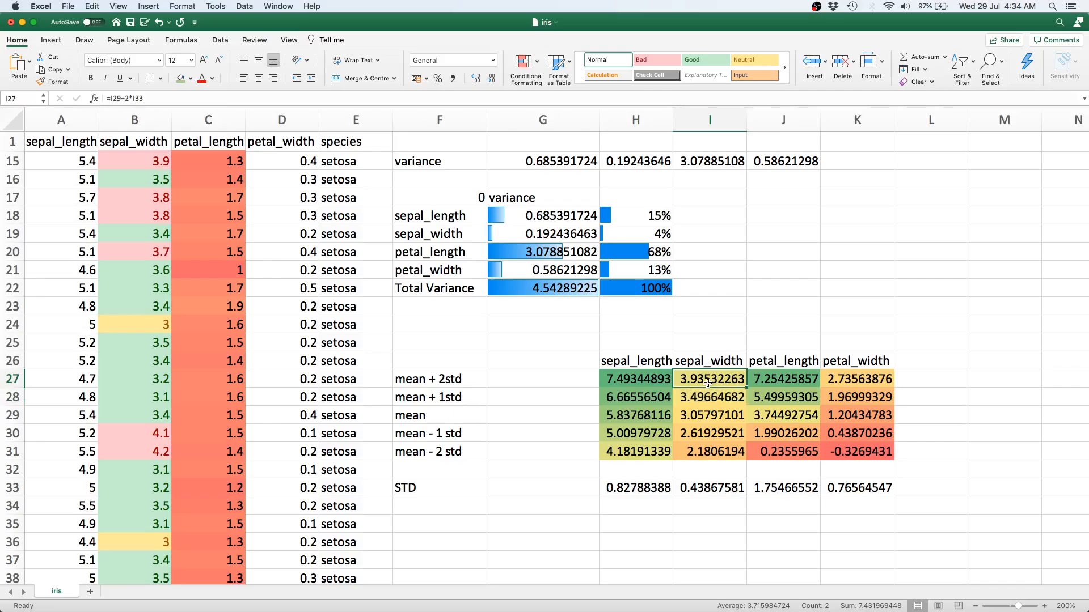
click(718, 450)
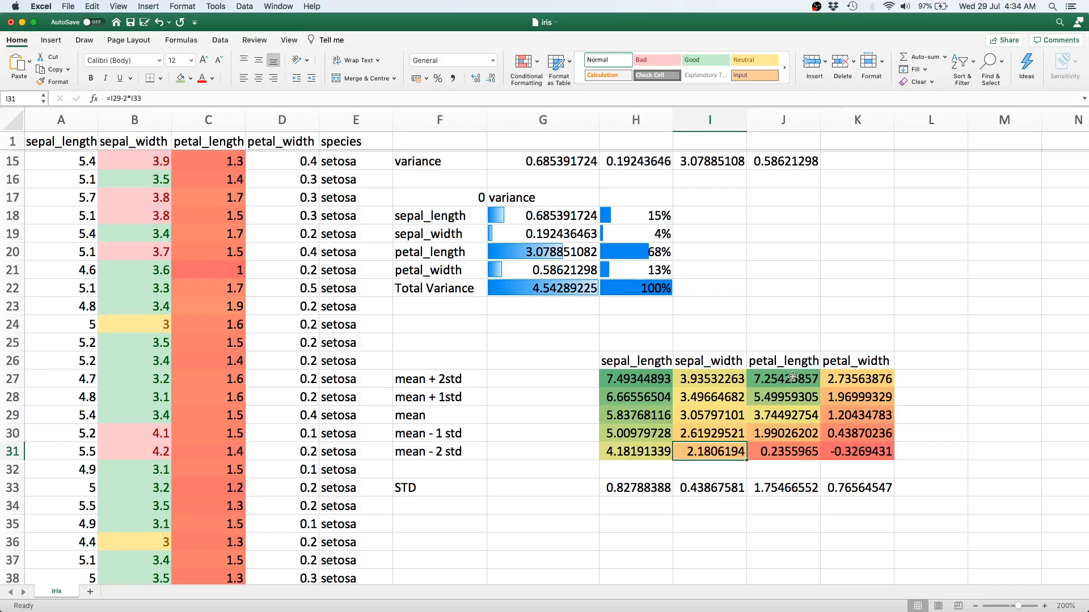
Examine the petal_length spread in J27:J31 and compare it with petal_length's share of the total variance in H20.
drag(793, 377, 791, 458)
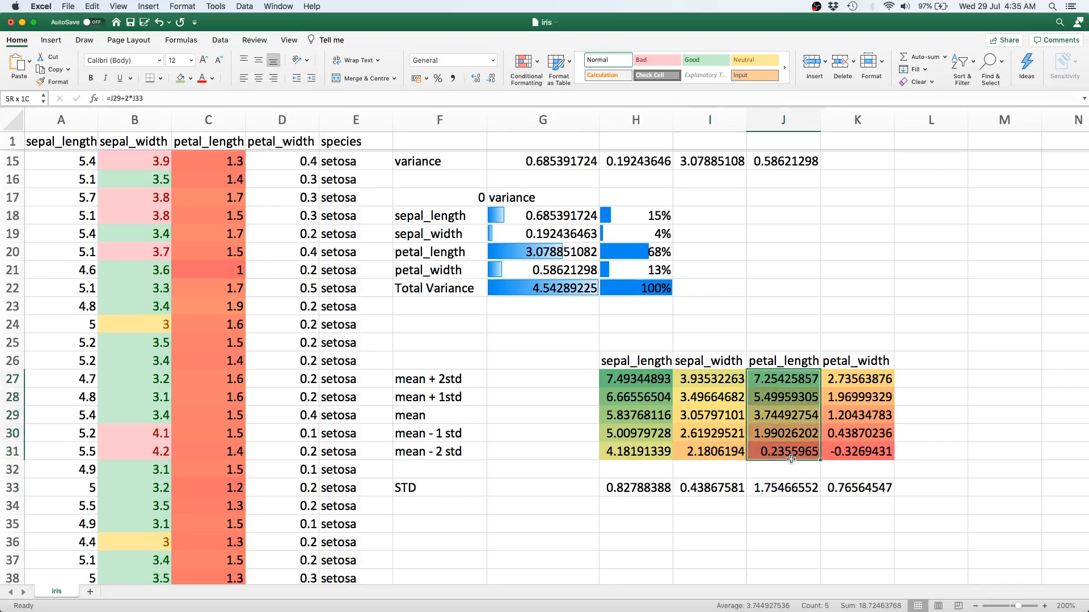
click(791, 457)
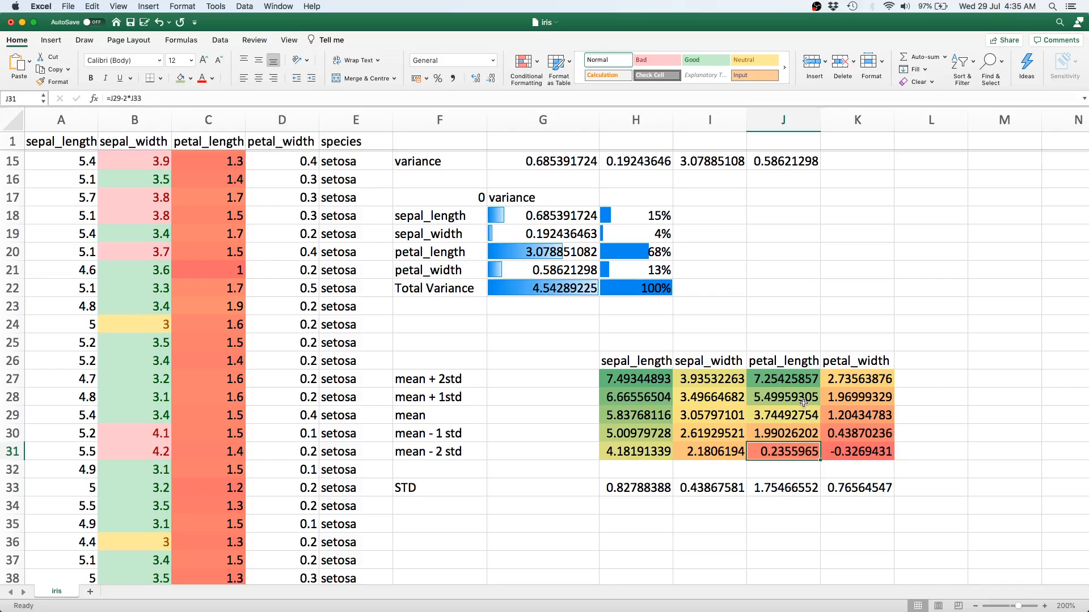
drag(793, 380, 793, 452)
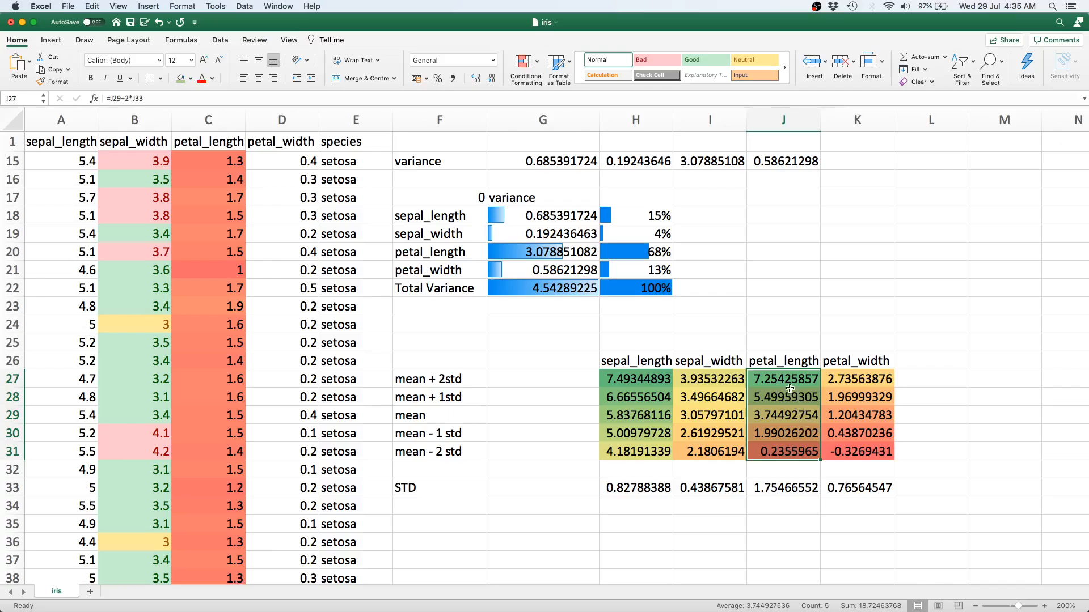
click(787, 429)
drag(785, 385, 791, 457)
click(618, 253)
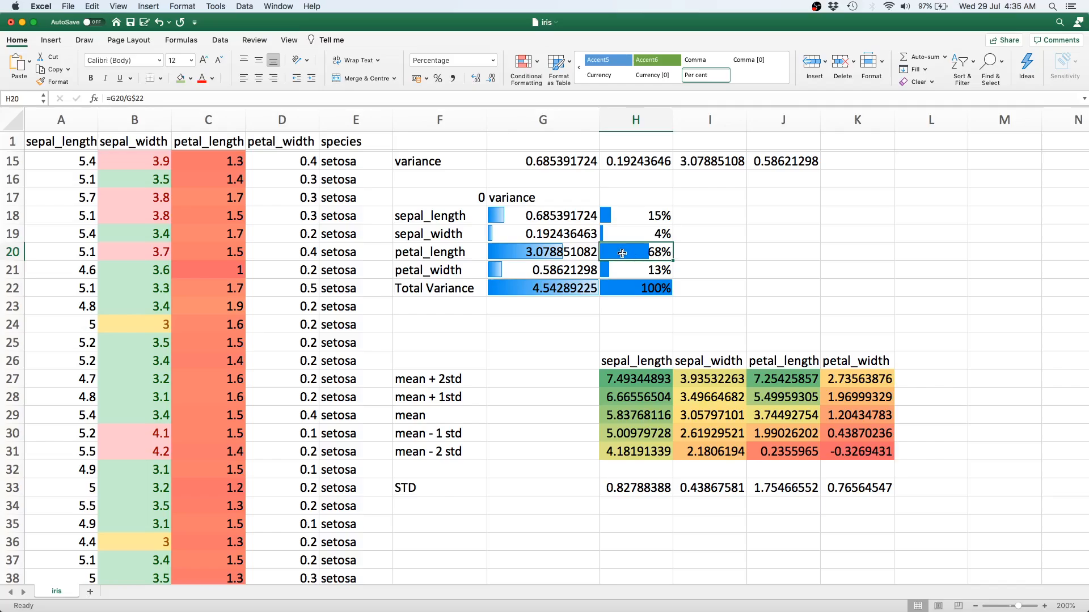
Compare petal_length's mean + 2std in J27 with its mean - 2 std in J31 as the dominant variance contributor.
click(432, 256)
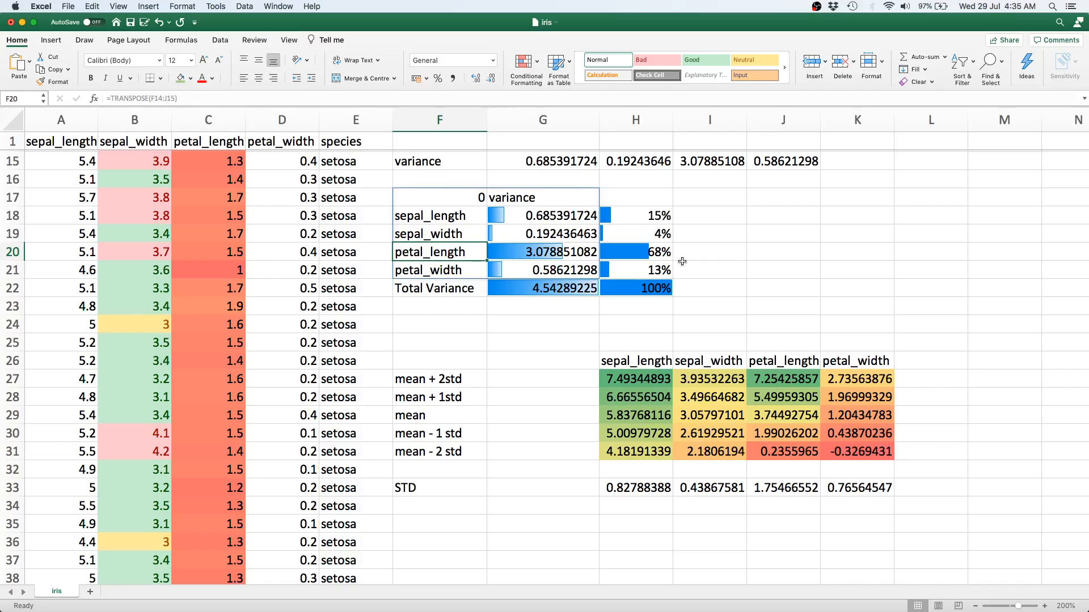
click(769, 458)
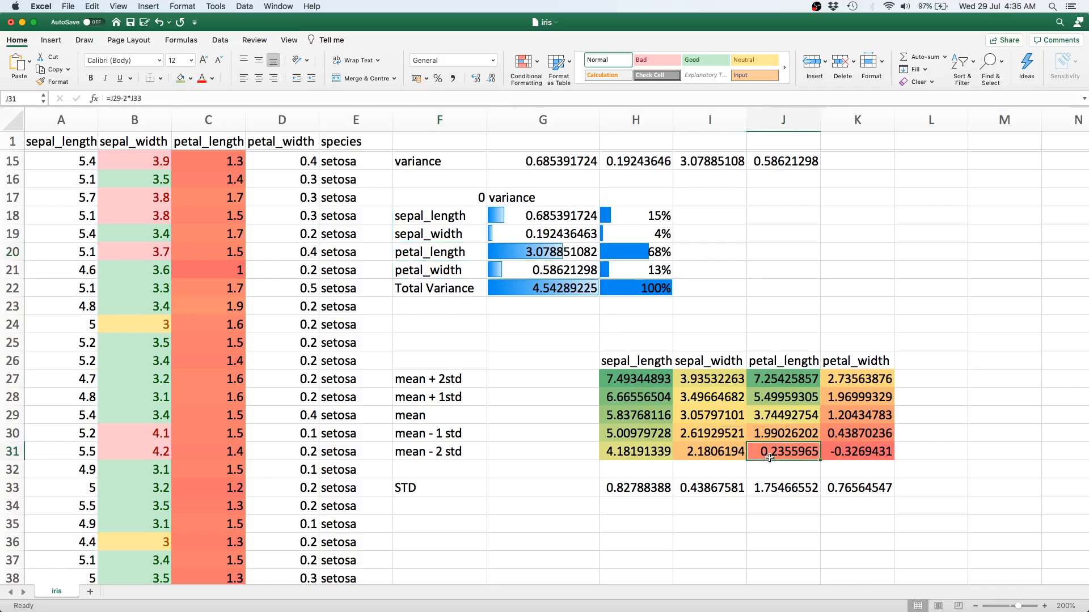
click(799, 377)
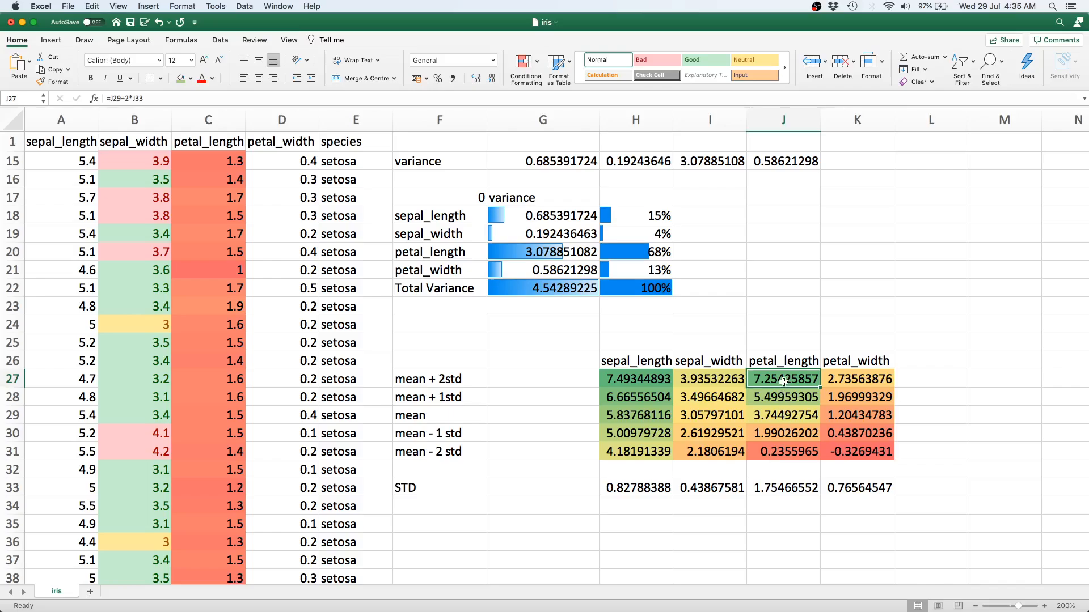
drag(784, 381, 787, 457)
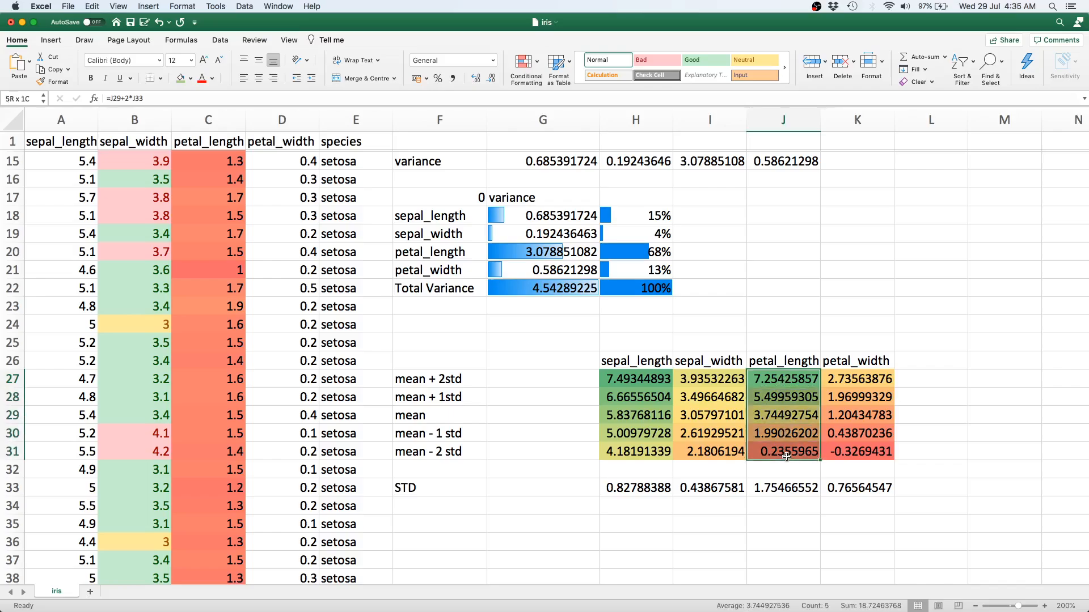
click(789, 392)
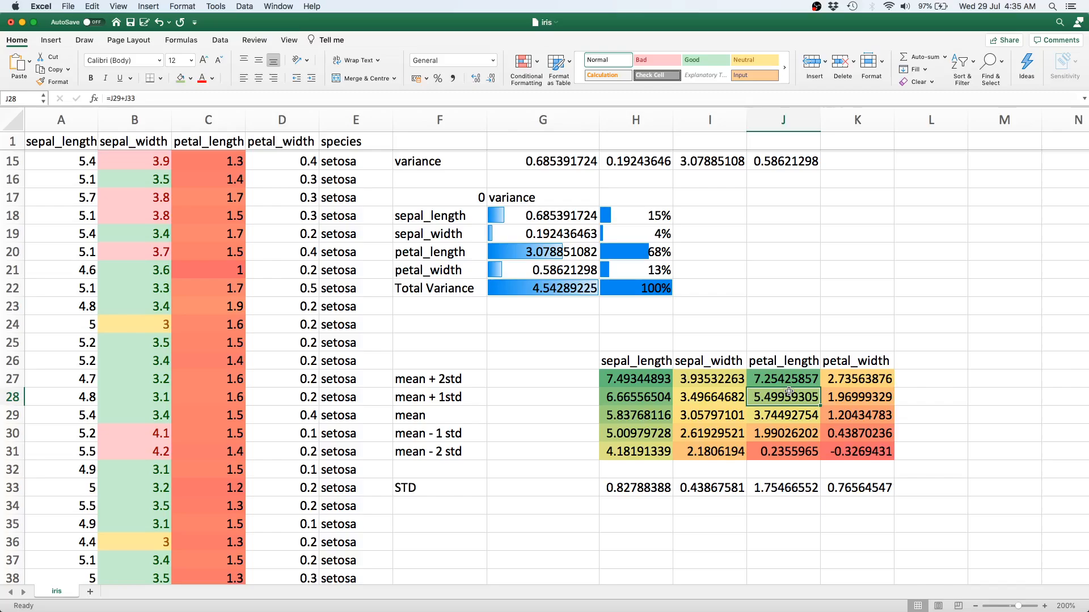
click(788, 383)
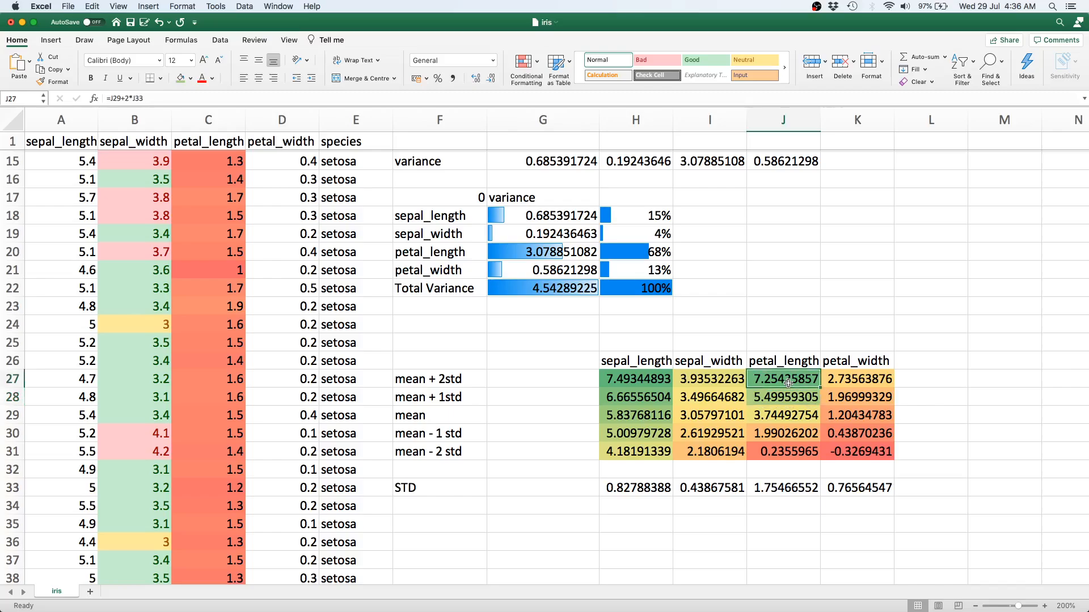
click(784, 450)
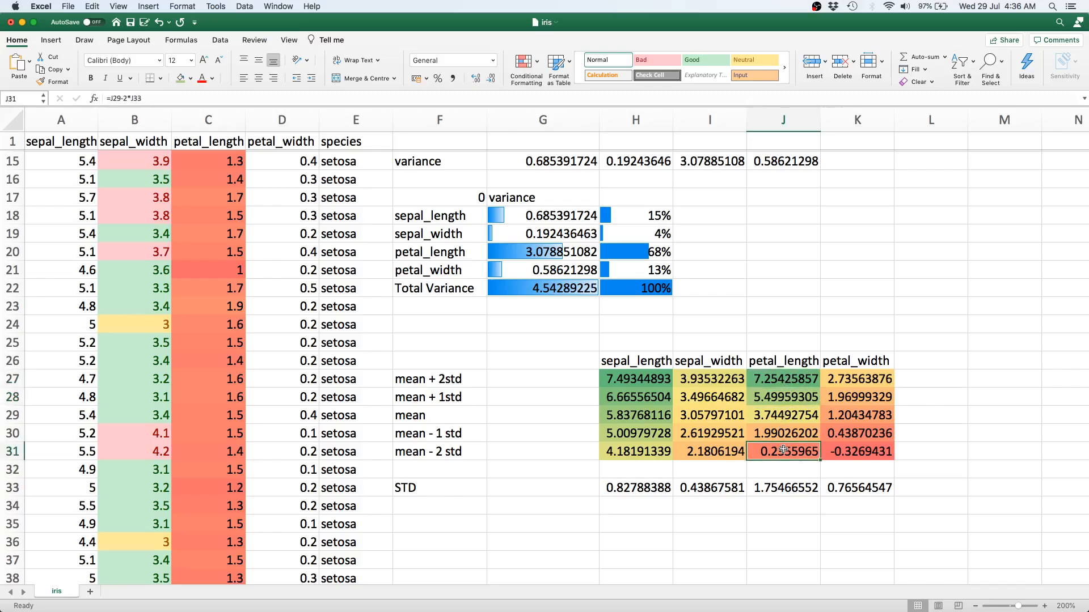
Compare the petal_width and sepal_width spreads in K27:K31 and I27:I31 with their shares of the total variance.
click(848, 451)
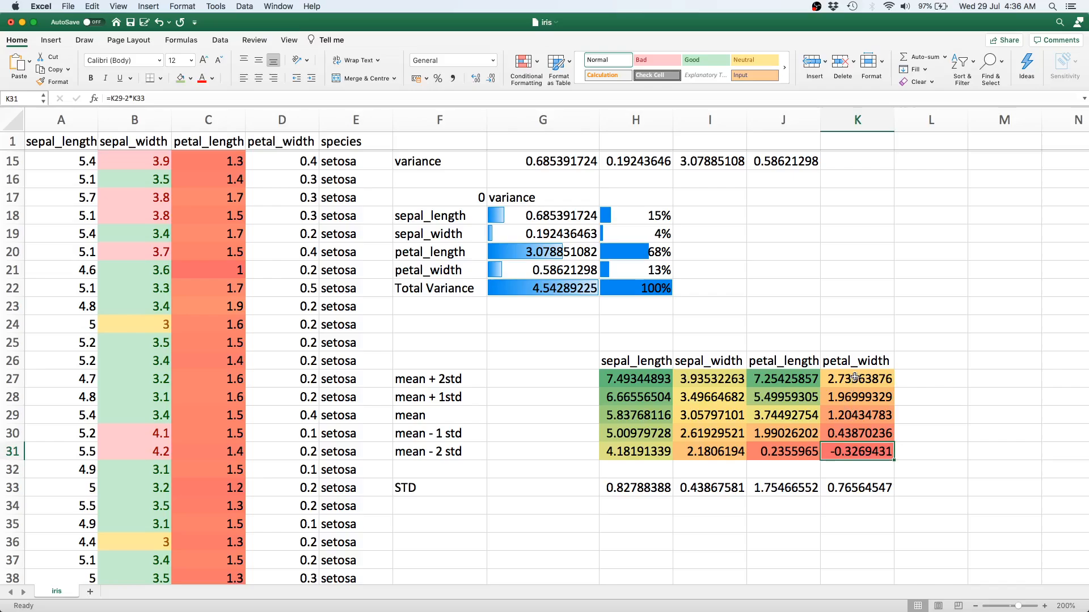
drag(854, 377, 856, 452)
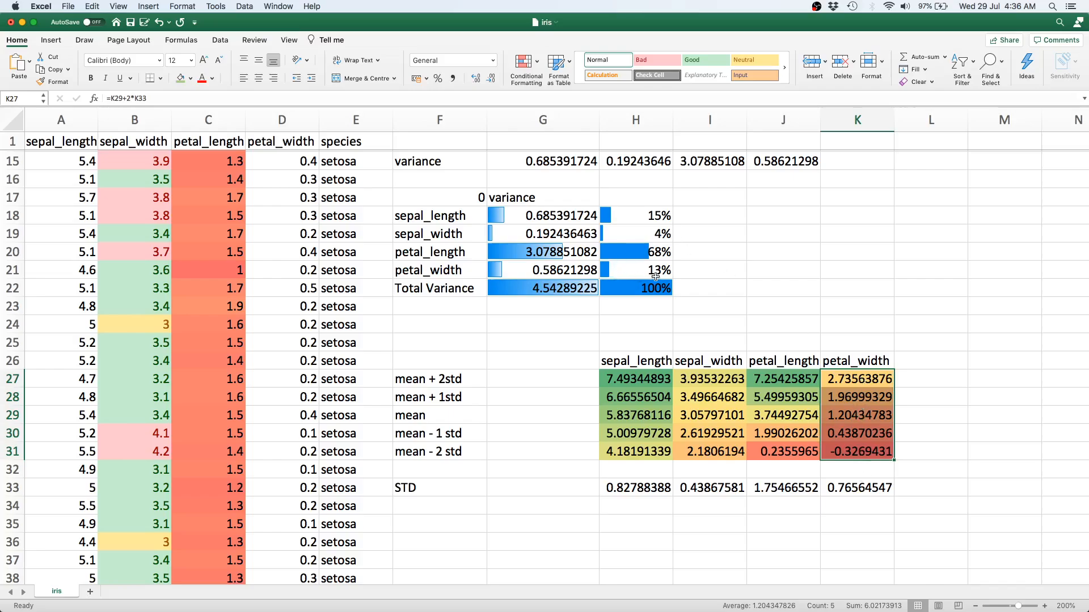
drag(772, 379, 777, 448)
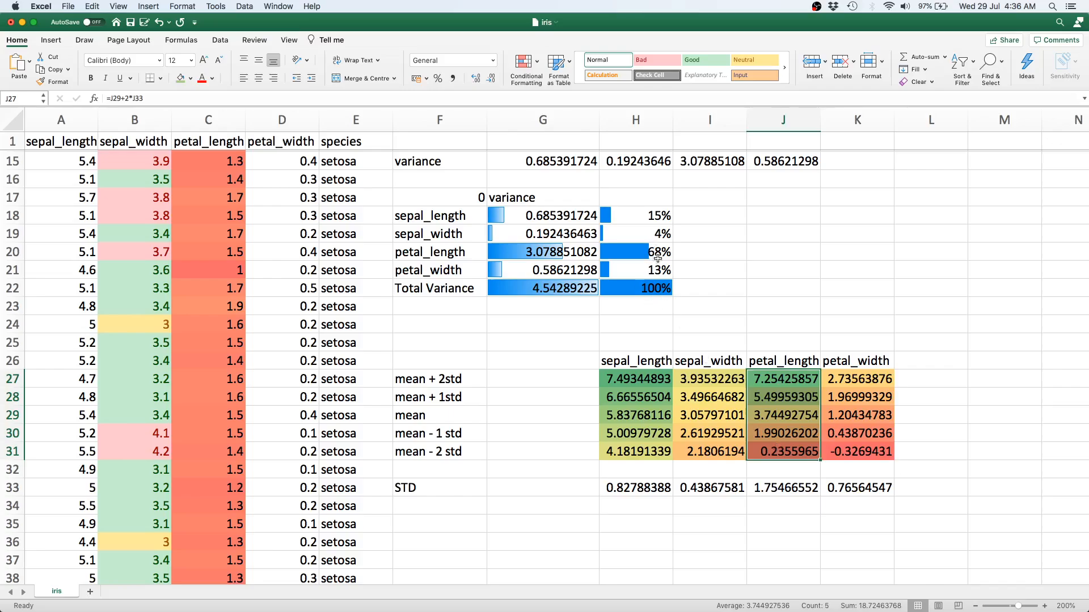
drag(716, 386, 715, 452)
click(709, 396)
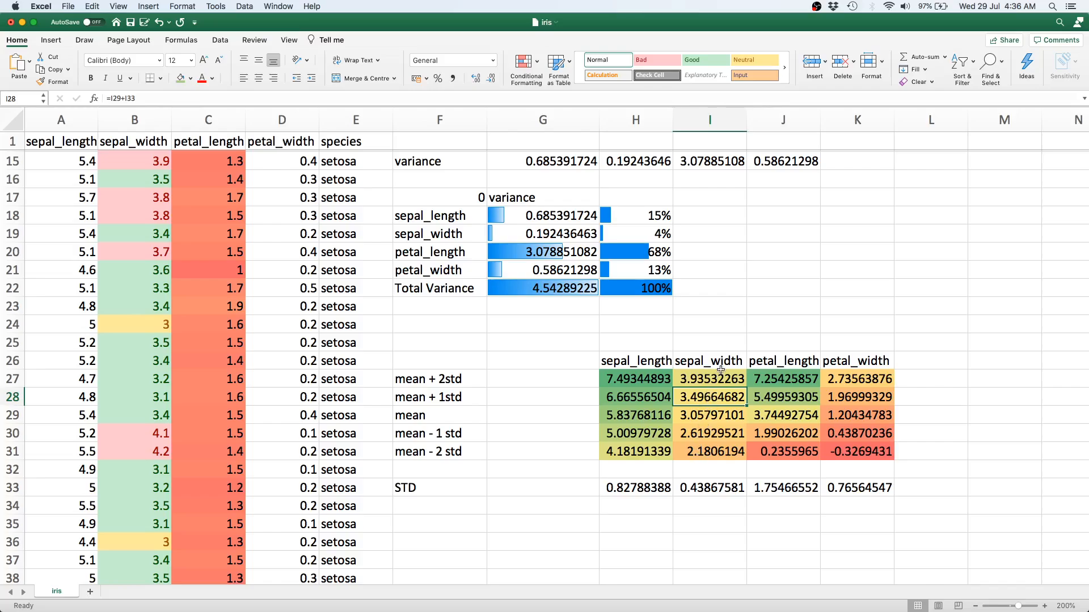
click(613, 230)
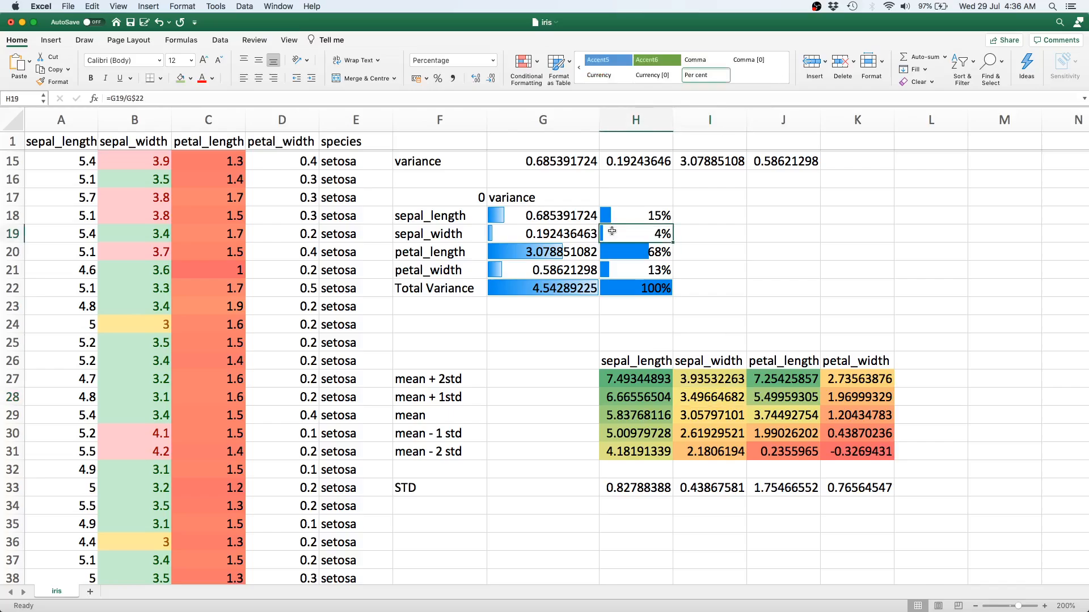
Compare the sepal_length spread in H27:H31 with its variance share in H18, and review all shares against the colour-scaled table.
drag(644, 380, 649, 452)
click(649, 452)
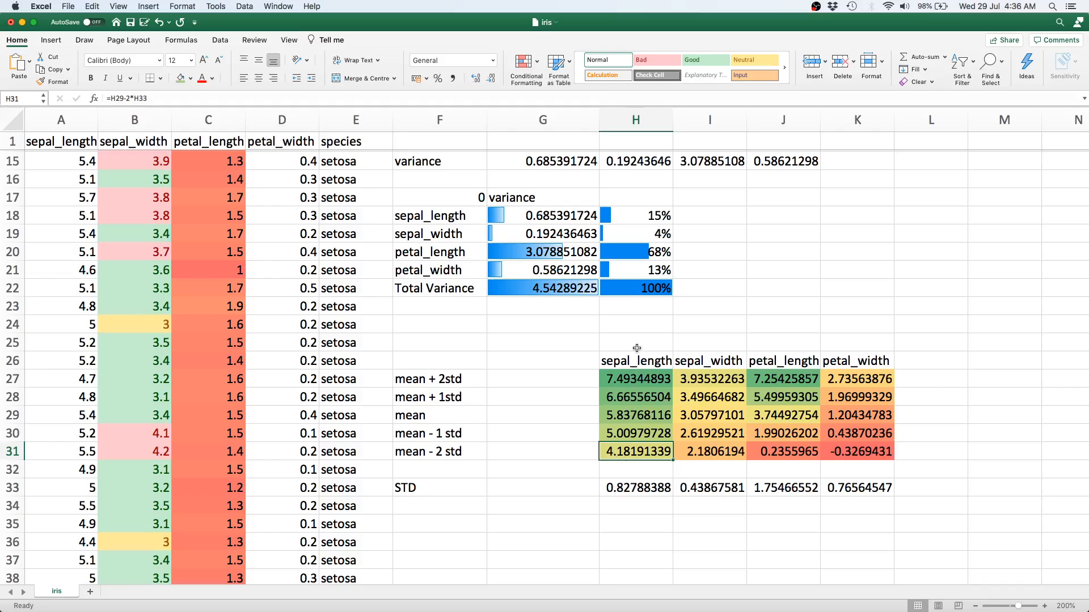
click(625, 216)
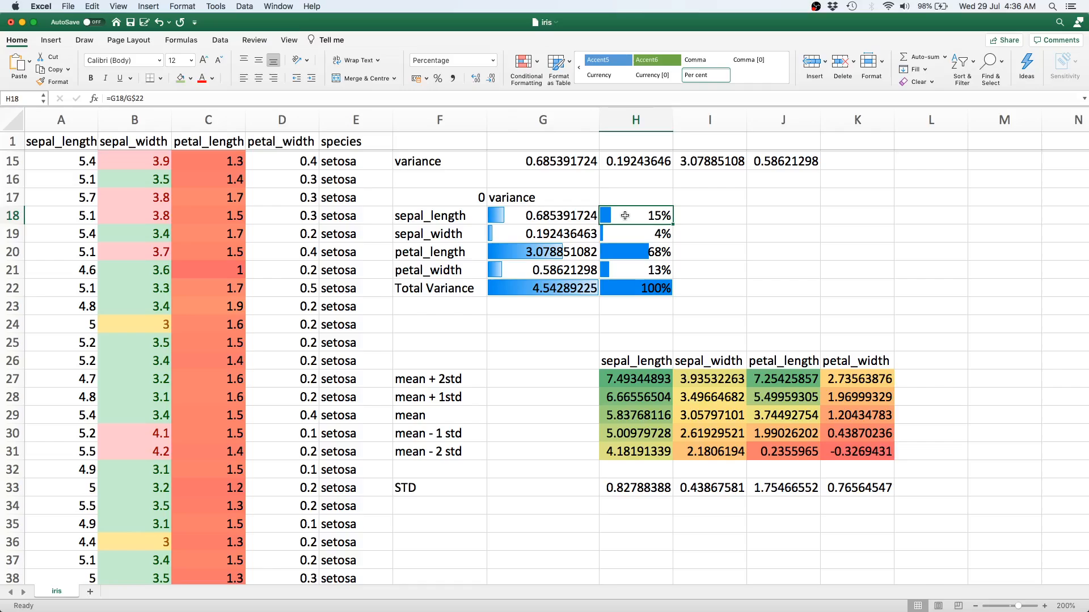
drag(625, 216, 638, 280)
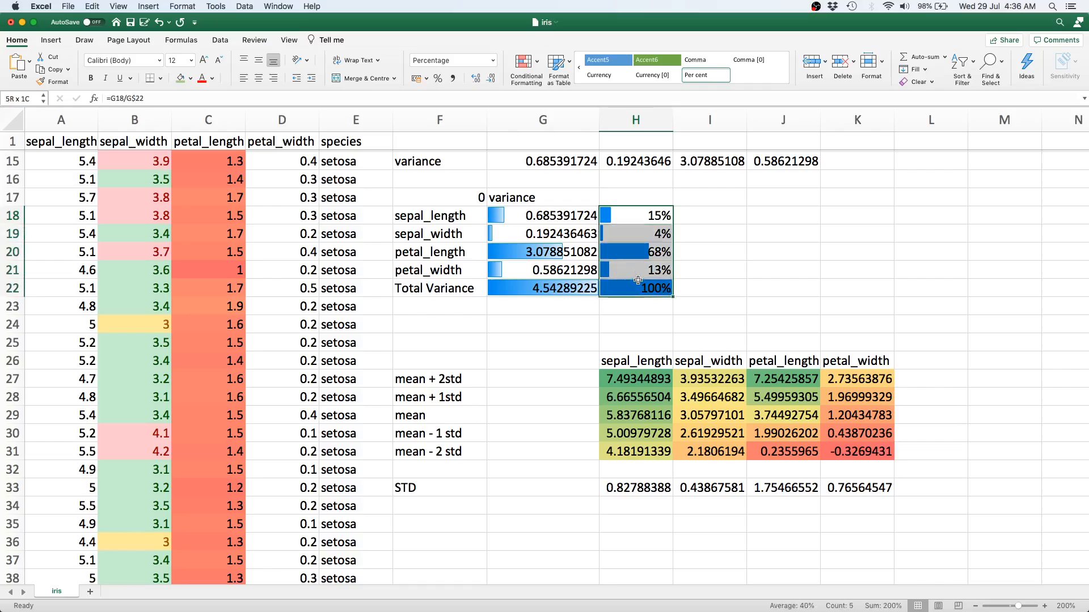
drag(651, 379, 850, 452)
Undo the shared green-yellow-red colour scale on the mean and deviation values in H27:K31.
click(926, 413)
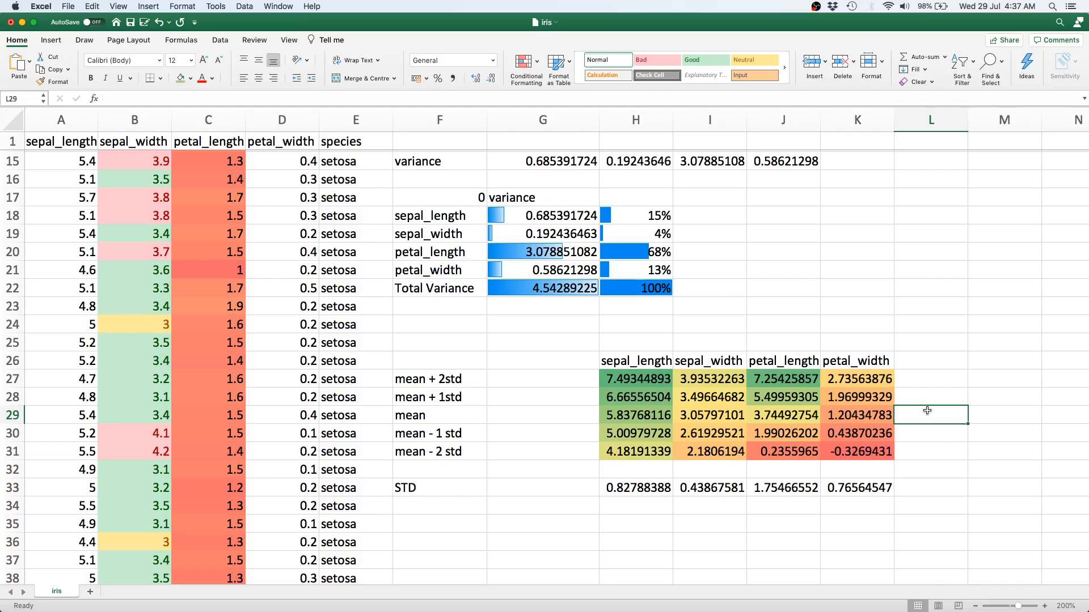
key(super+z)
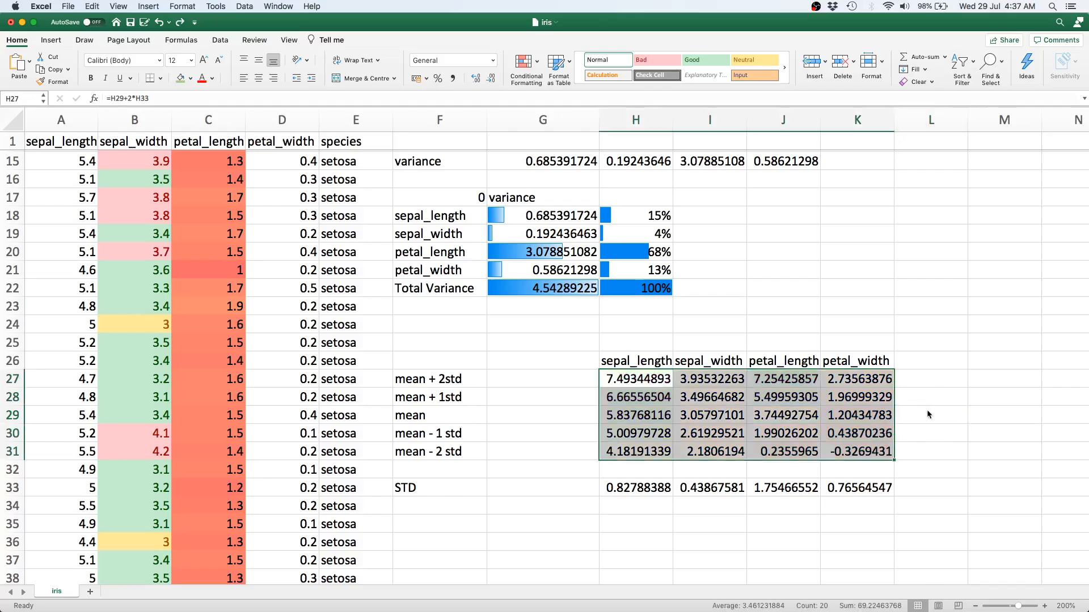
click(939, 349)
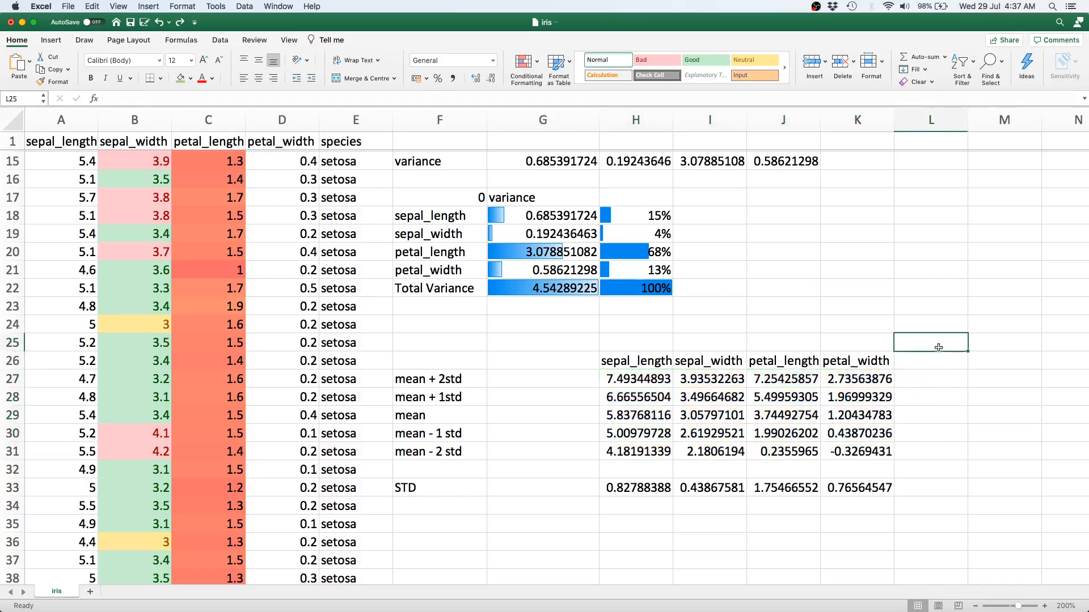
click(662, 380)
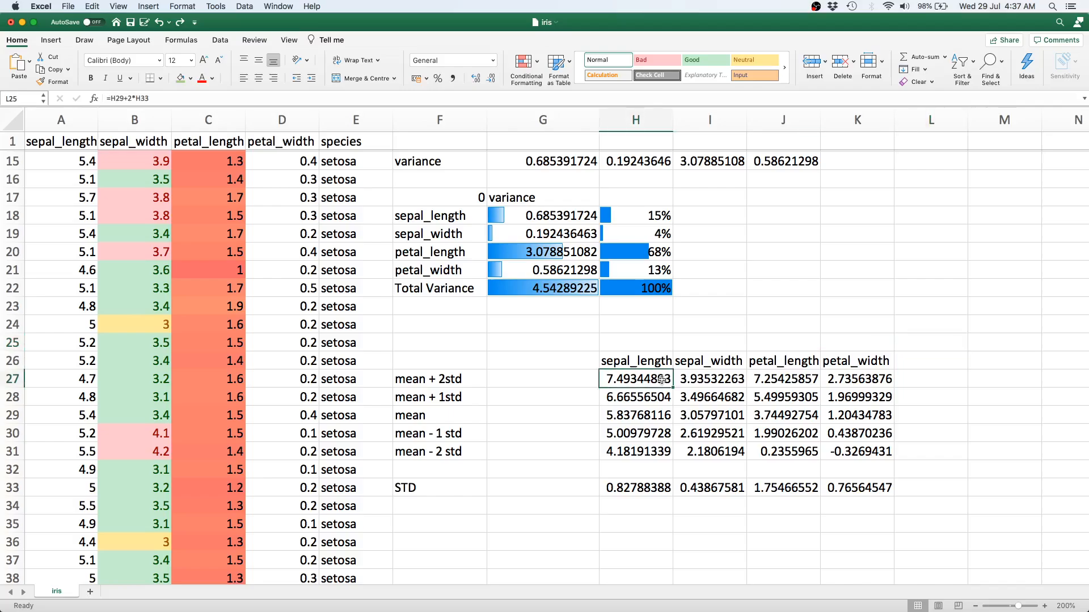
drag(662, 379, 870, 449)
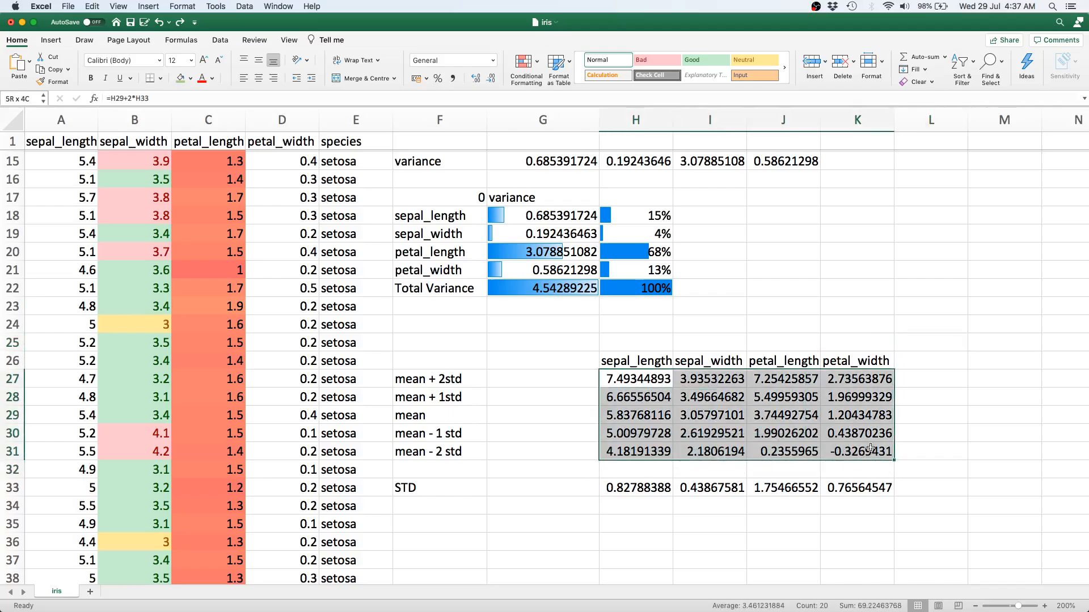
click(788, 343)
Apply a separate green-yellow-red colour scale to the sepal_length values in H27:H31.
drag(650, 383, 656, 452)
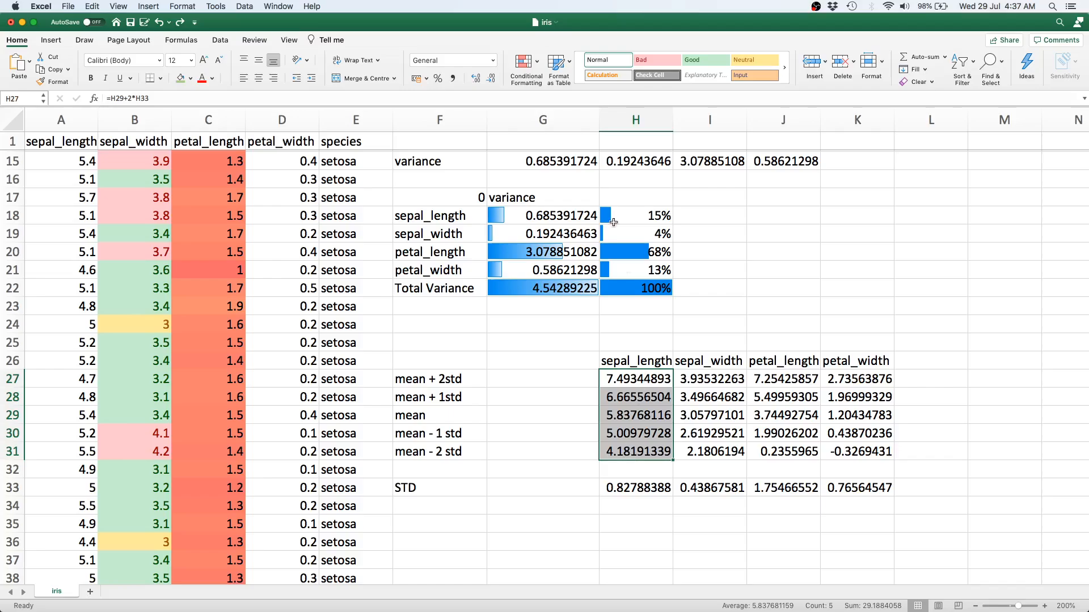
click(524, 63)
mouse_move(554, 125)
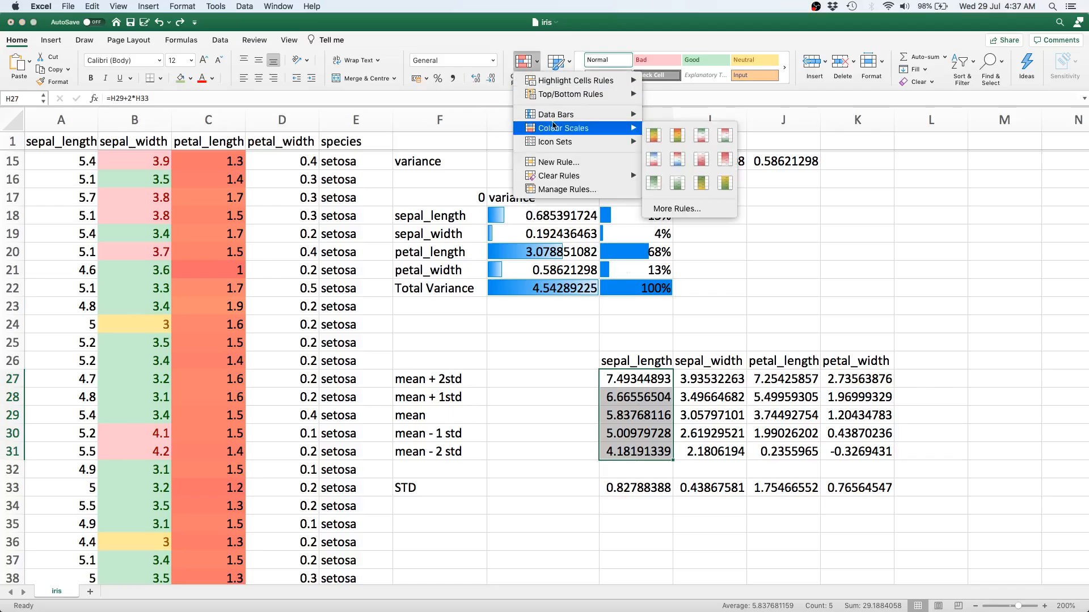
click(658, 140)
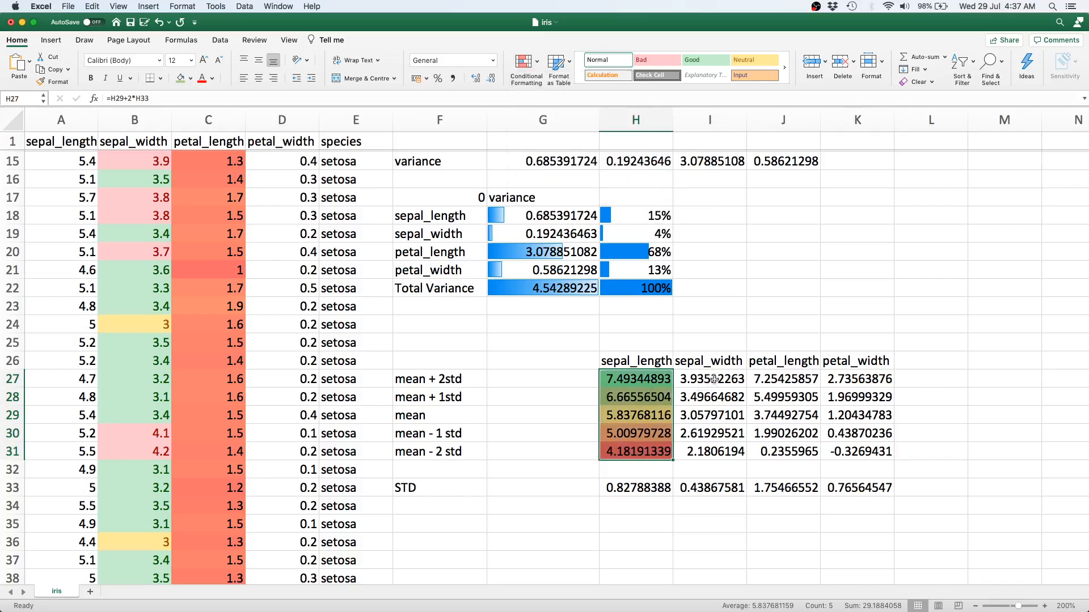
Apply a separate green-yellow-red colour scale to the sepal_width values in I27:I31.
drag(714, 379, 715, 452)
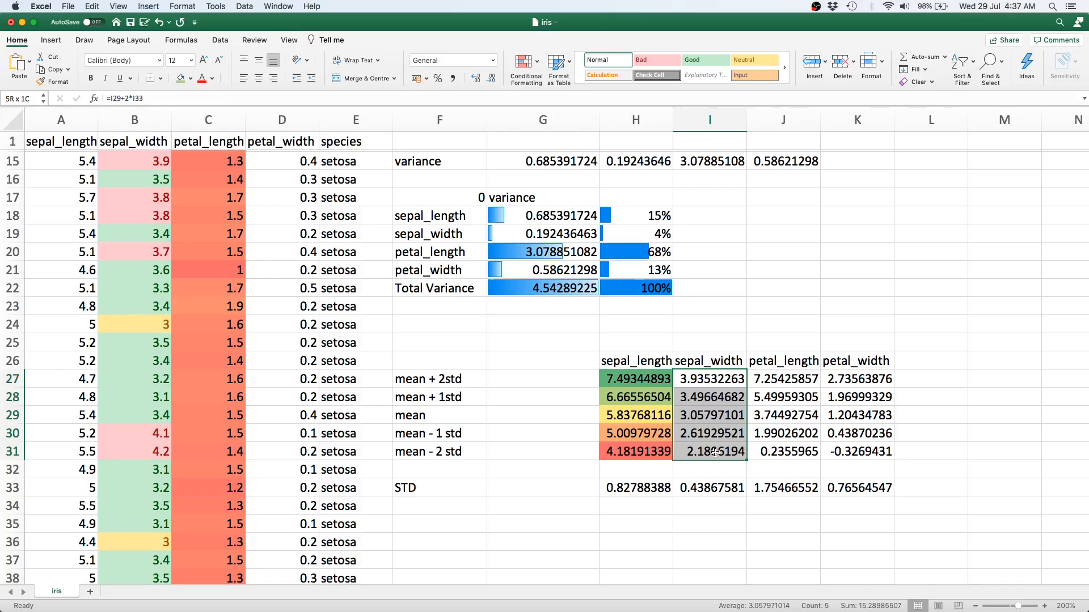
click(524, 62)
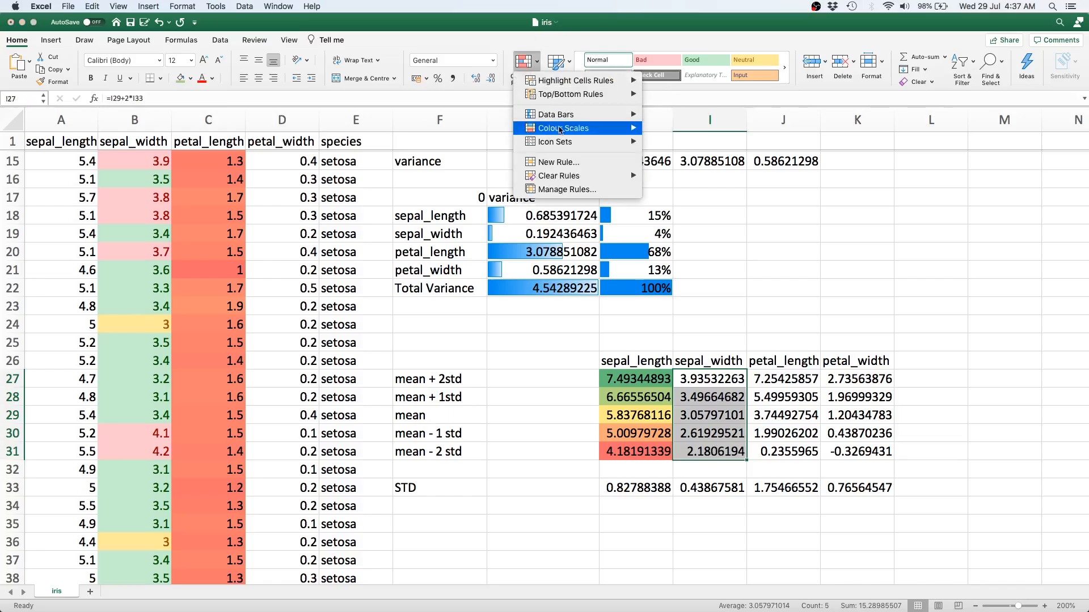
mouse_move(560, 130)
click(656, 142)
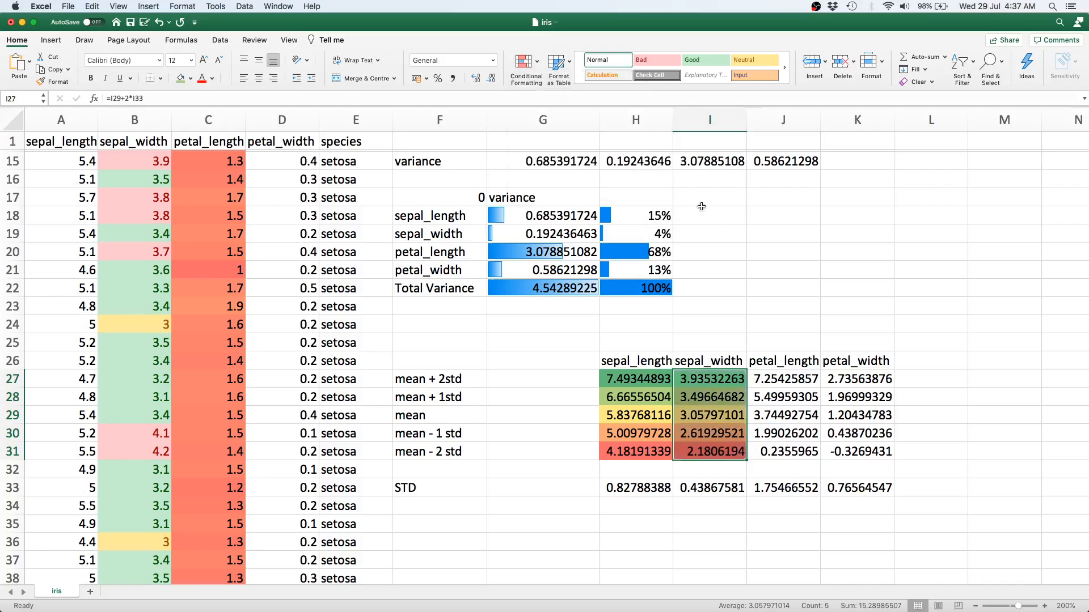
Apply a separate green-yellow-red colour scale to the petal_length values in J27:J31.
drag(777, 379, 780, 452)
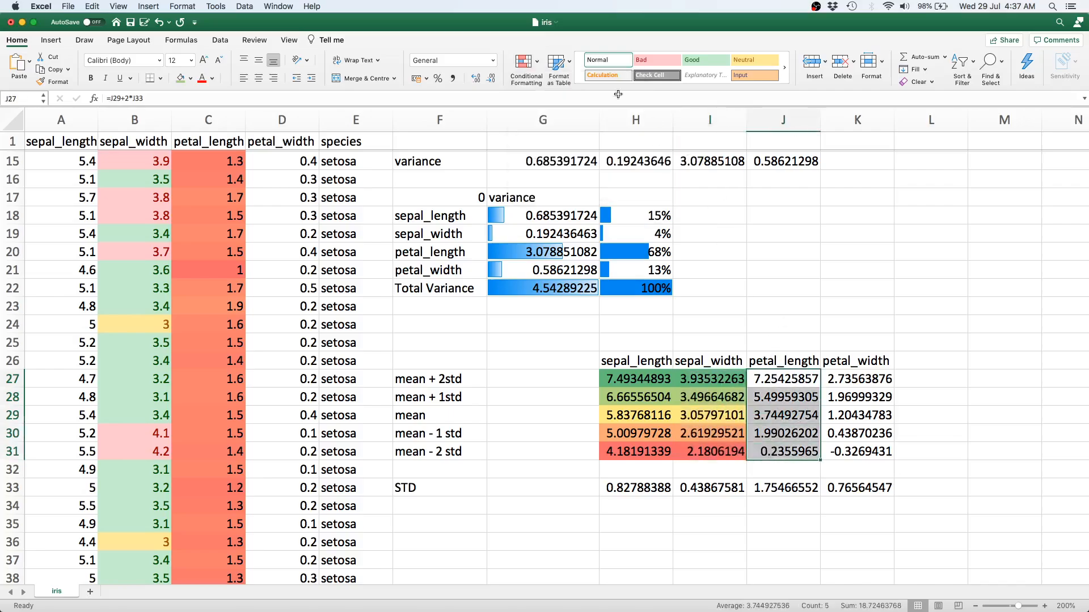
click(524, 63)
mouse_move(615, 130)
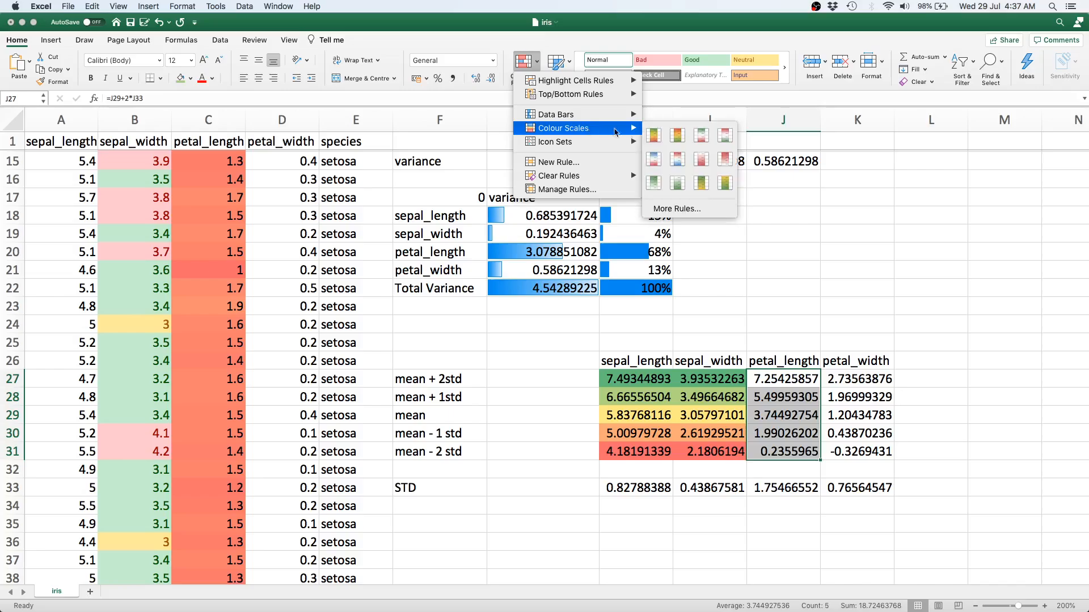
click(654, 136)
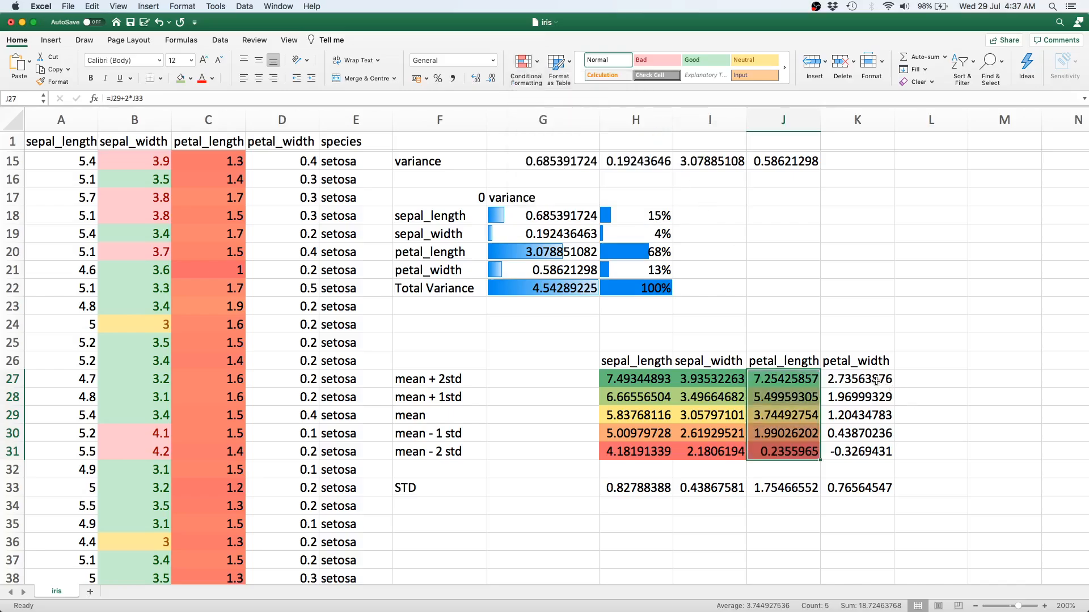
Apply a separate green-yellow-red colour scale to the petal_width values in K27:K31.
drag(876, 379, 876, 452)
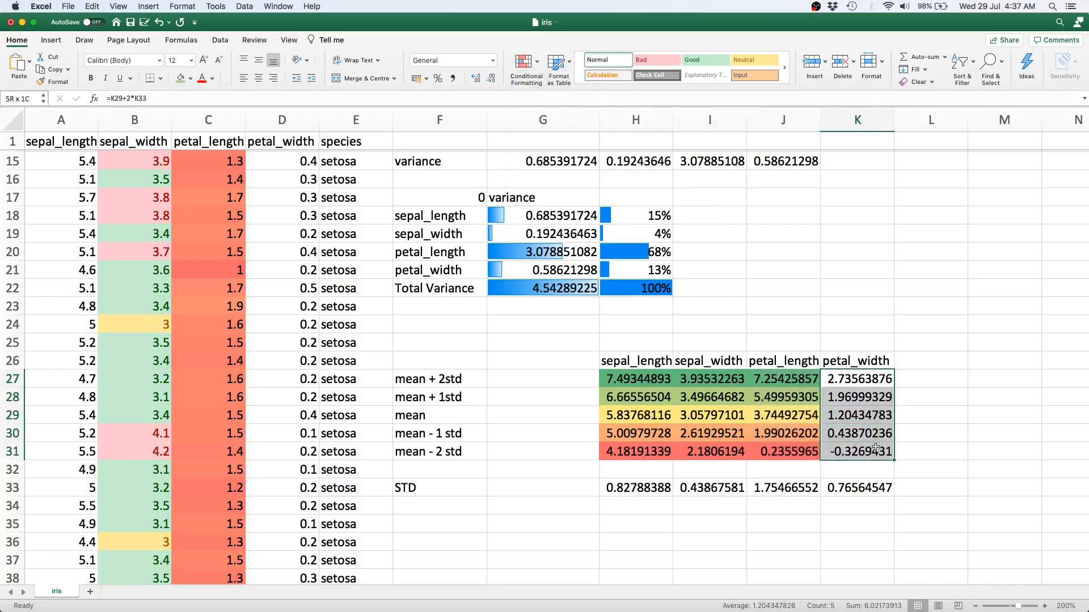
click(522, 65)
mouse_move(615, 129)
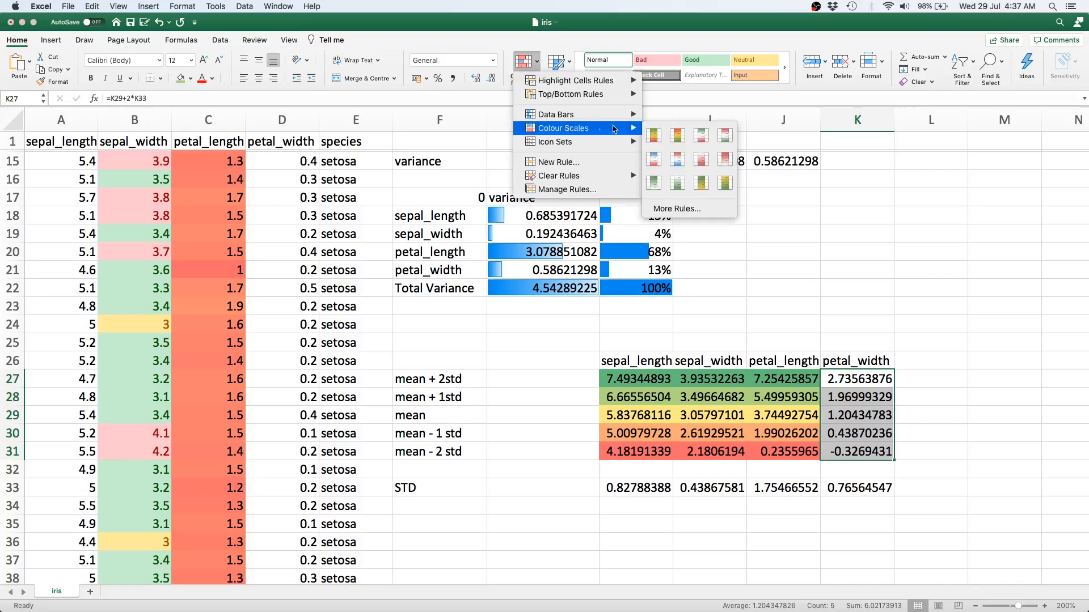
click(653, 136)
click(977, 387)
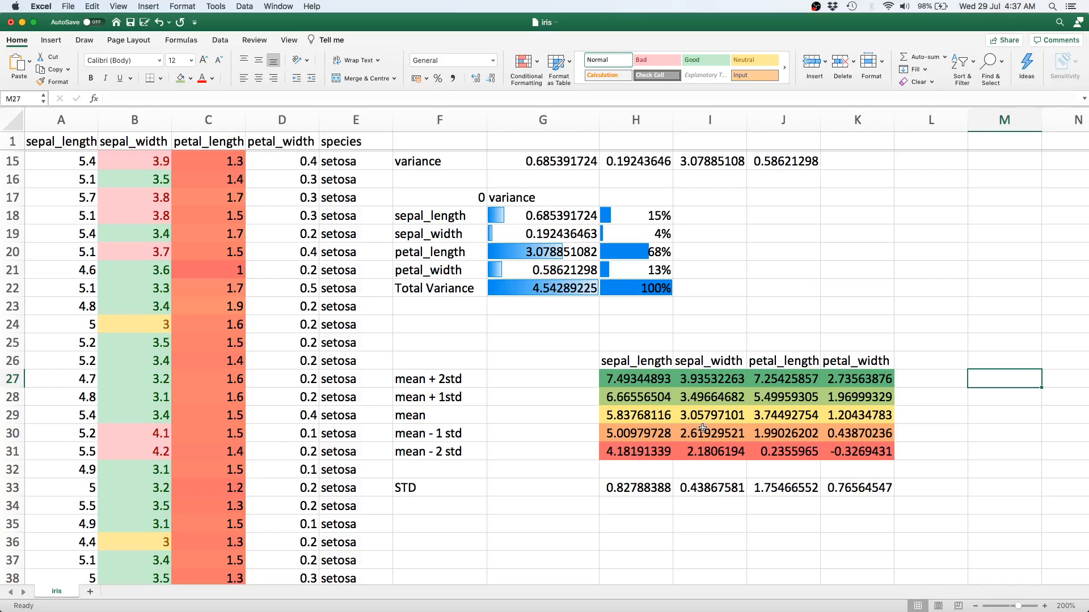
Examine how the per-column colour scales shade the mean - 2 std, mean - 1 std and mean rows across H to K.
drag(652, 379, 652, 448)
drag(699, 383, 874, 454)
click(652, 453)
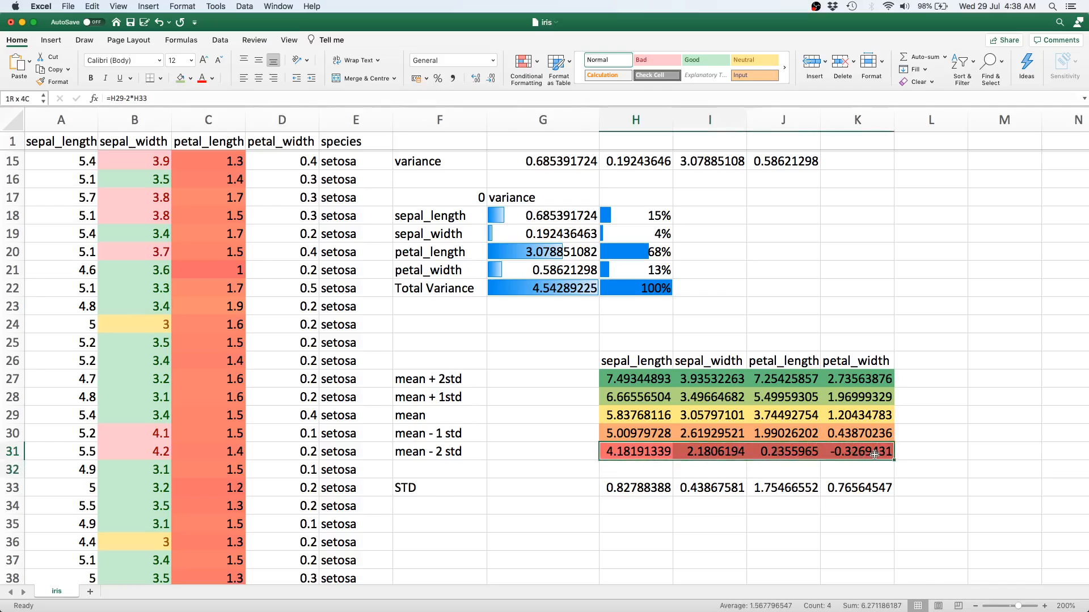
drag(639, 432, 859, 432)
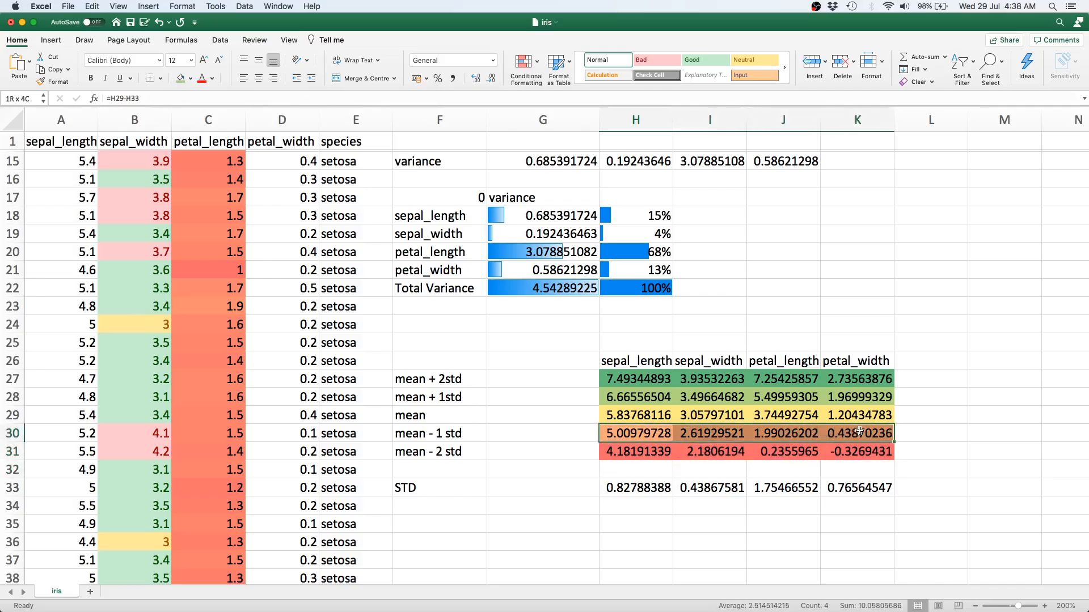
drag(631, 415, 854, 418)
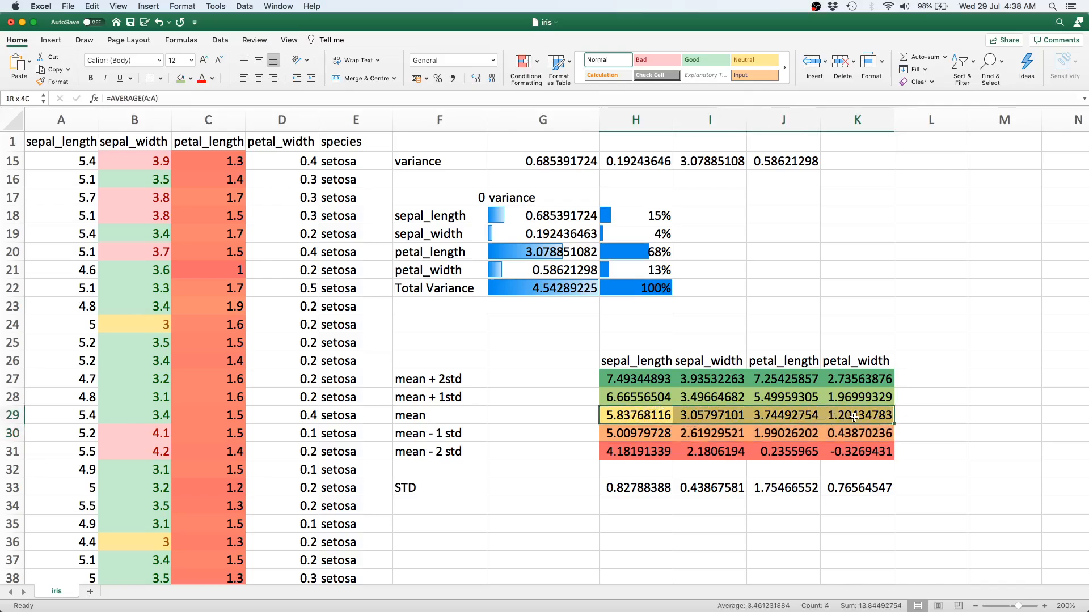
Examine how the per-column colour scales shade the mean + 1std and mean + 2std rows across H to K.
drag(638, 397, 886, 378)
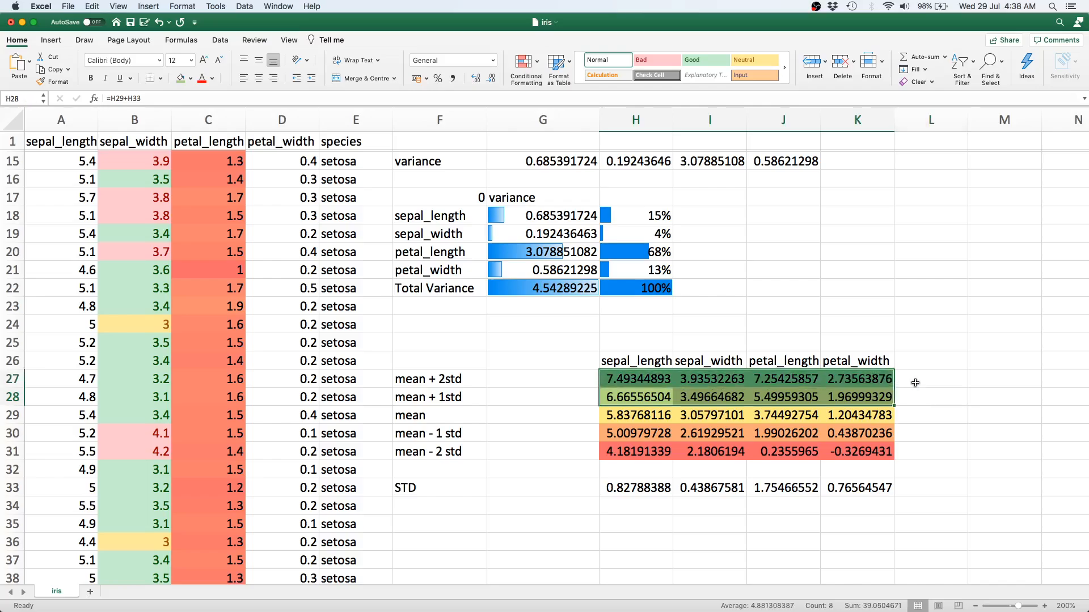
click(915, 382)
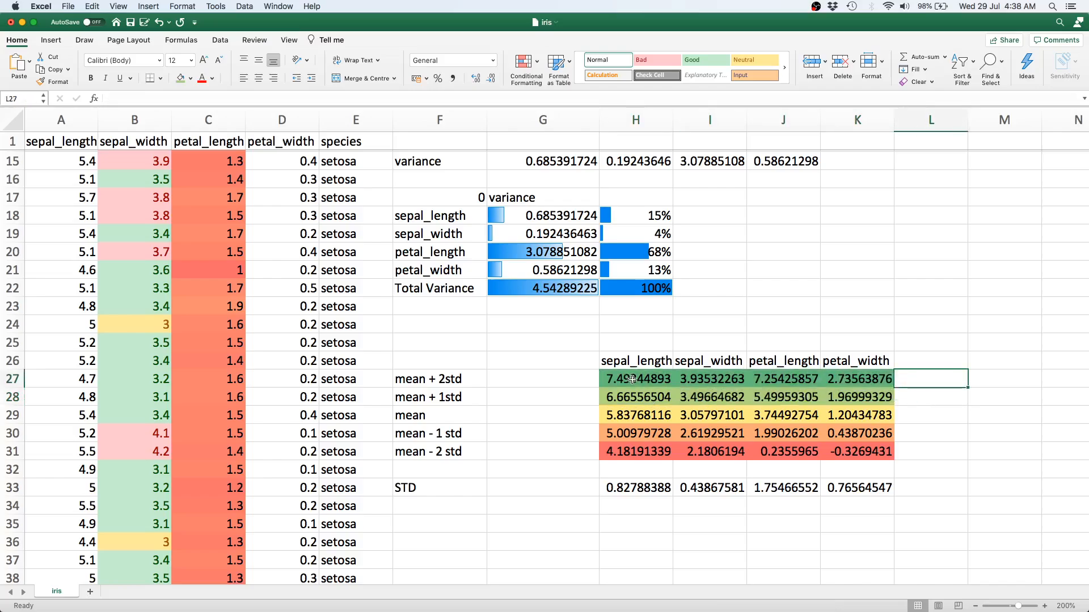
drag(633, 380, 634, 456)
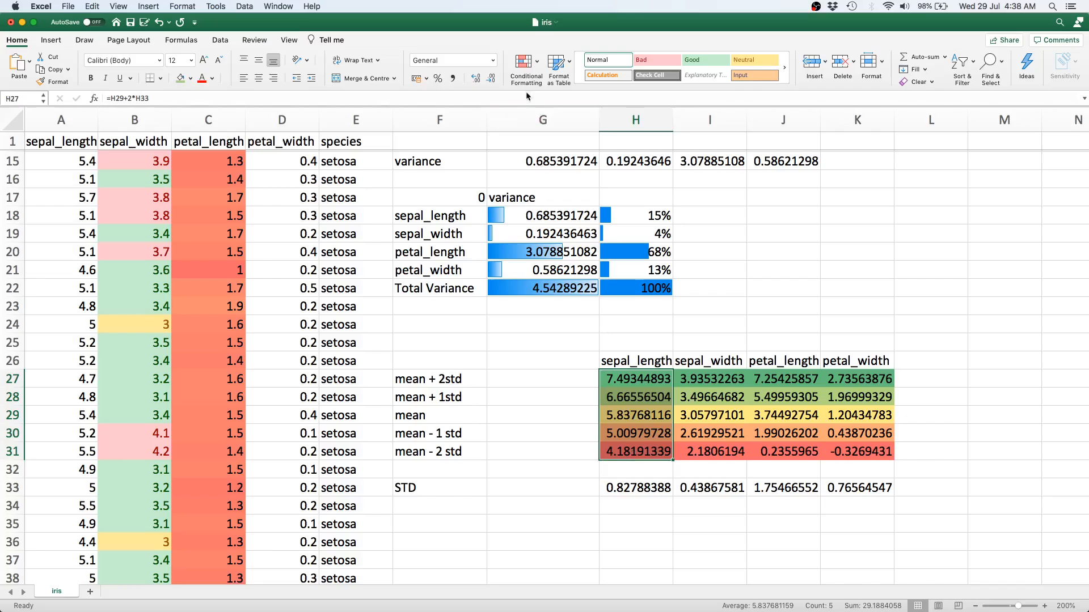
click(523, 61)
mouse_move(551, 131)
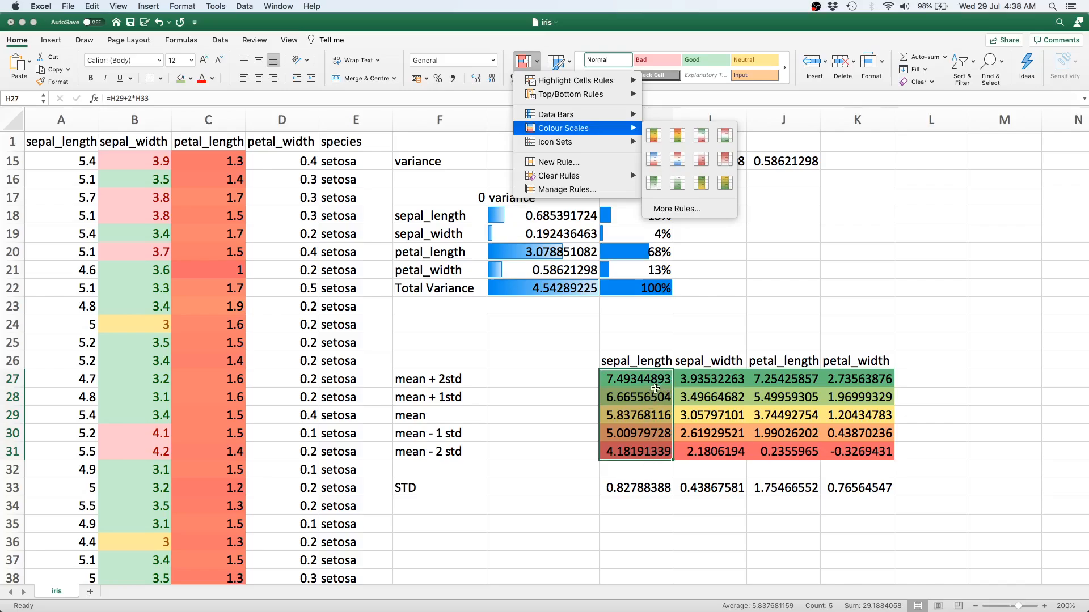
click(694, 401)
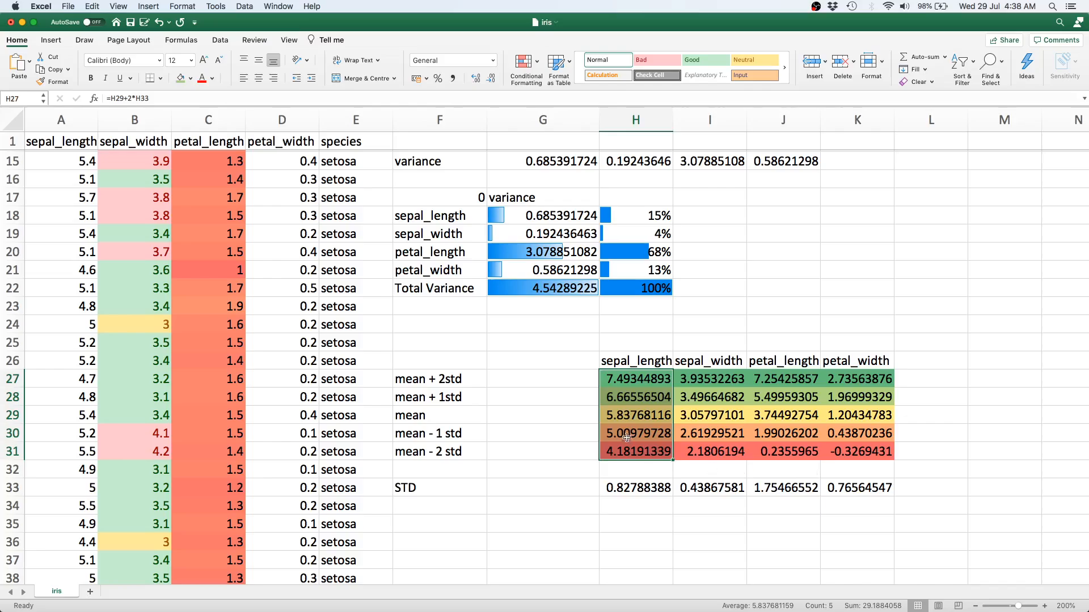
click(786, 438)
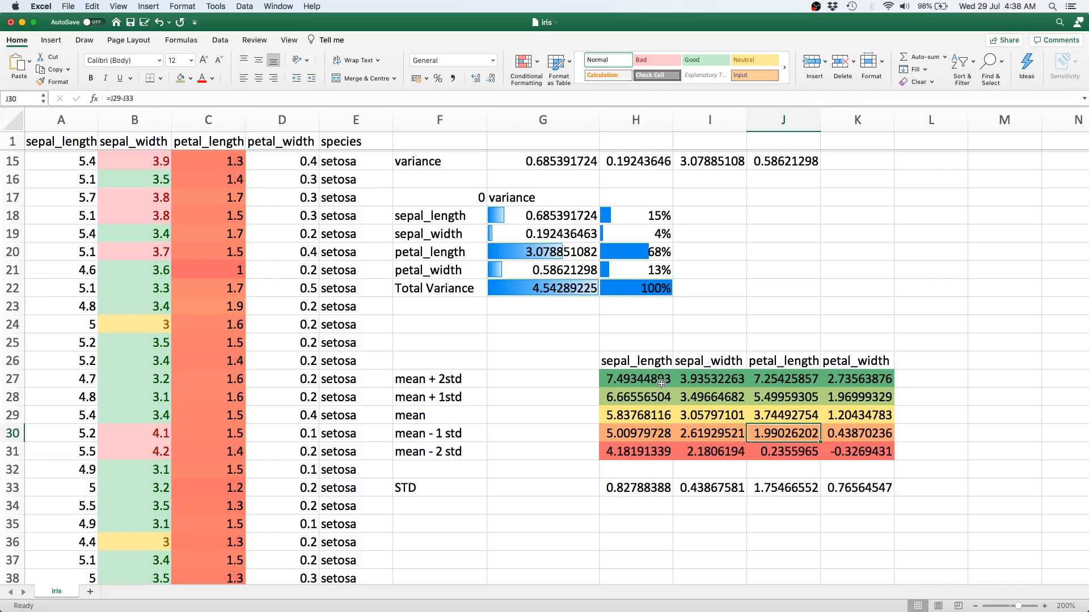
Apply a single green-yellow-red colour scale to the whole mean ± std table in H27:K31.
drag(661, 383, 868, 454)
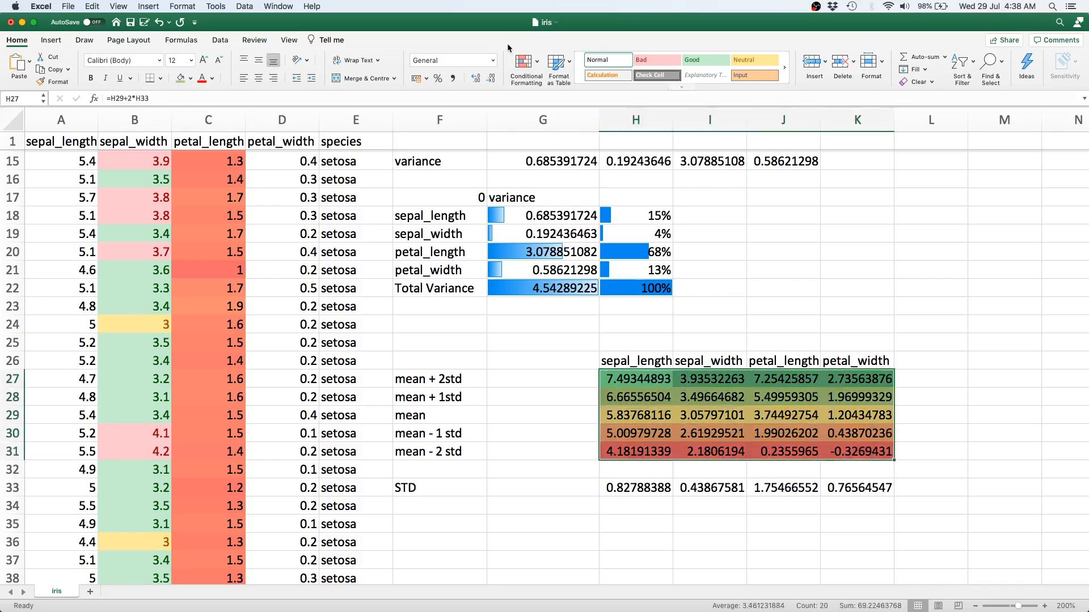
click(525, 62)
mouse_move(624, 128)
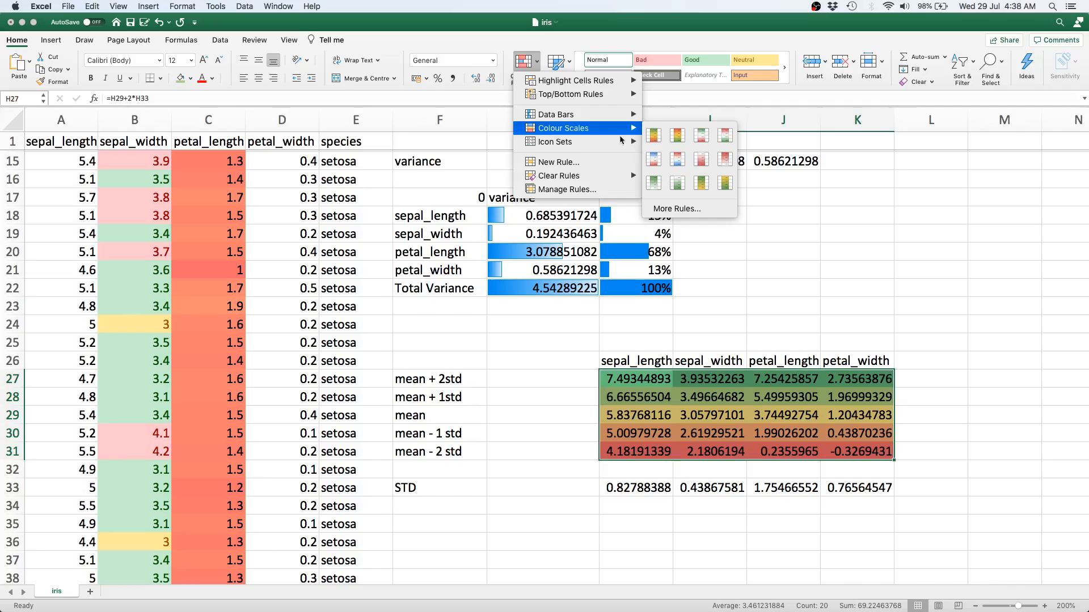
click(654, 143)
click(940, 354)
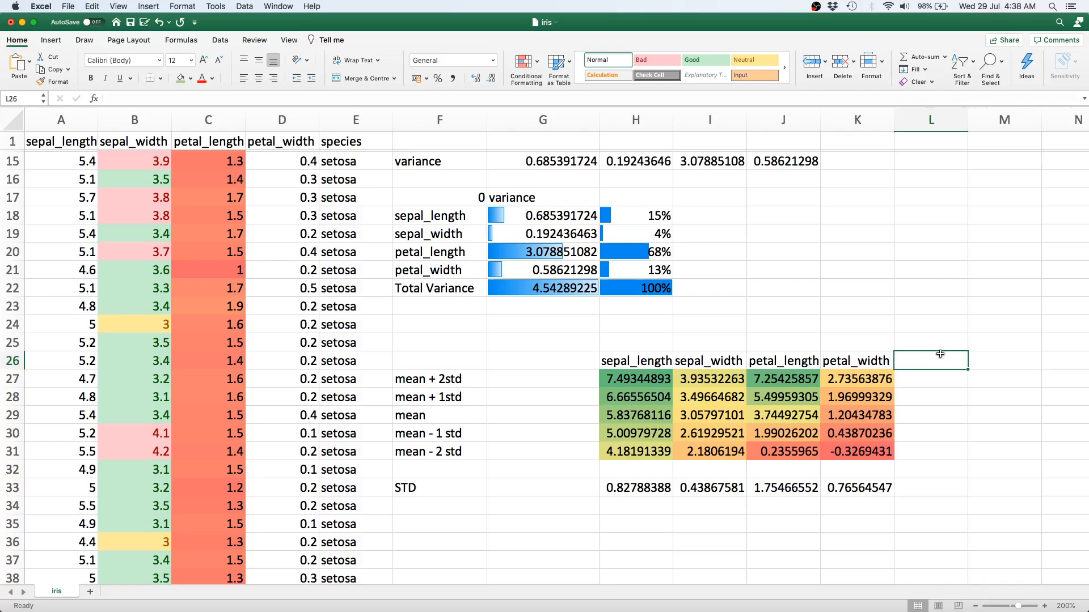
Examine how the table-wide colour scale shades the sepal and petal columns across H27:K31, comparing their high and low values.
click(866, 385)
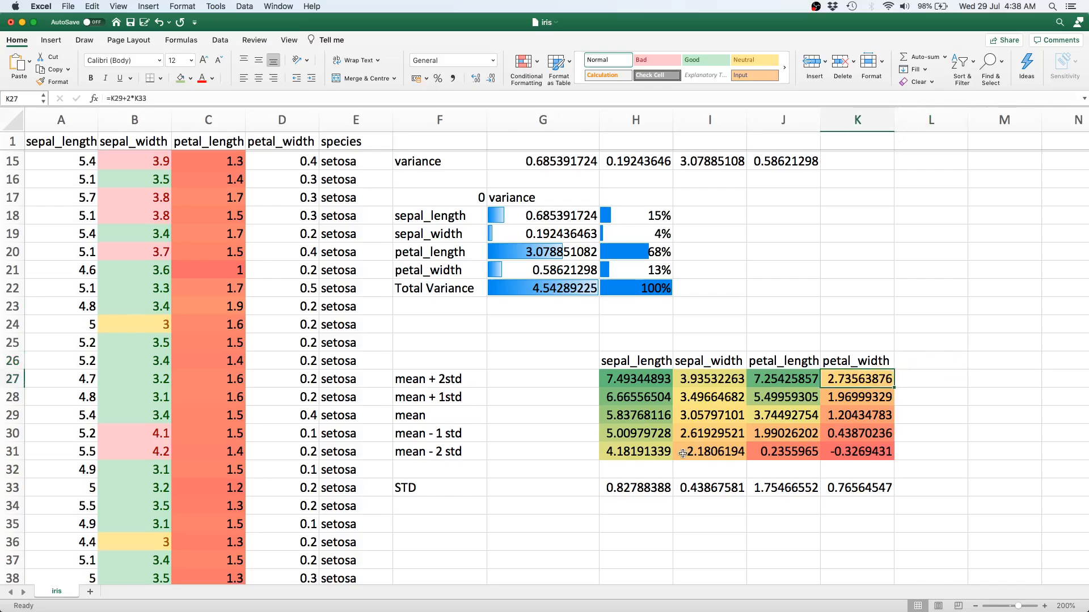
click(683, 454)
click(652, 401)
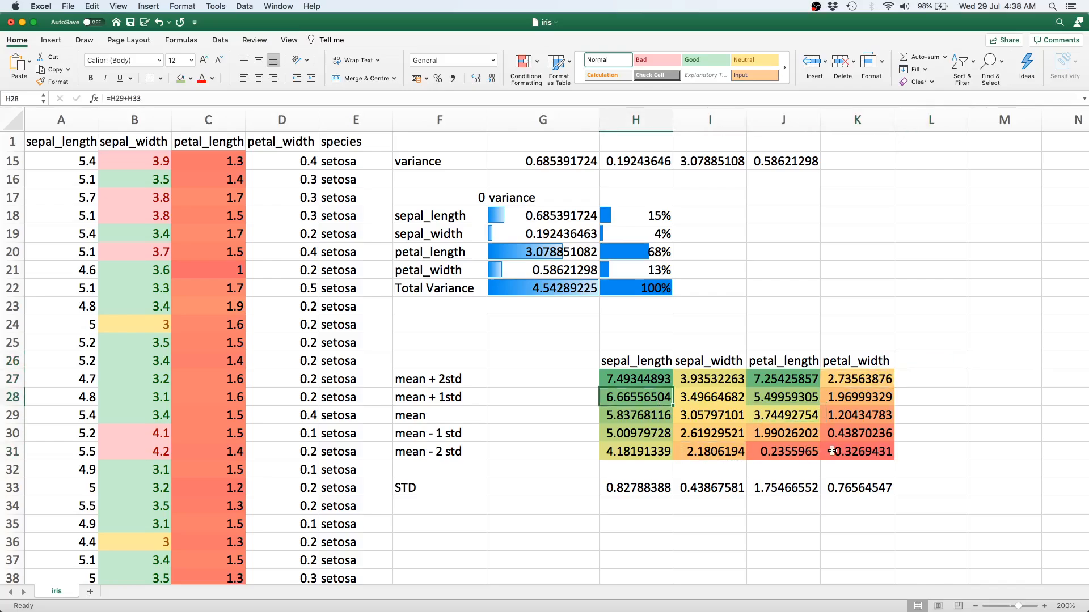
click(662, 384)
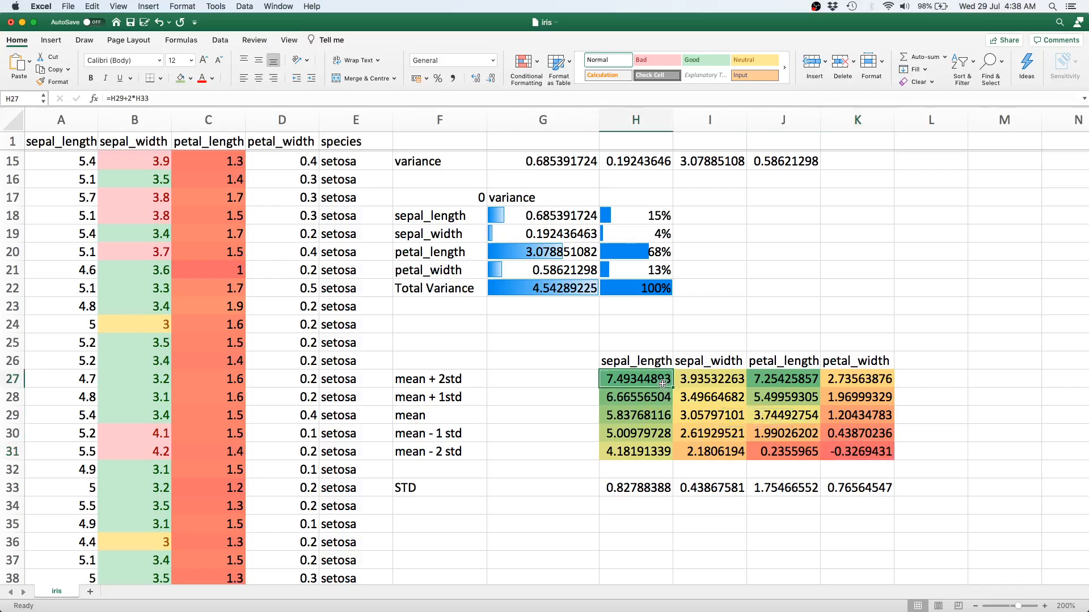
drag(662, 384, 657, 432)
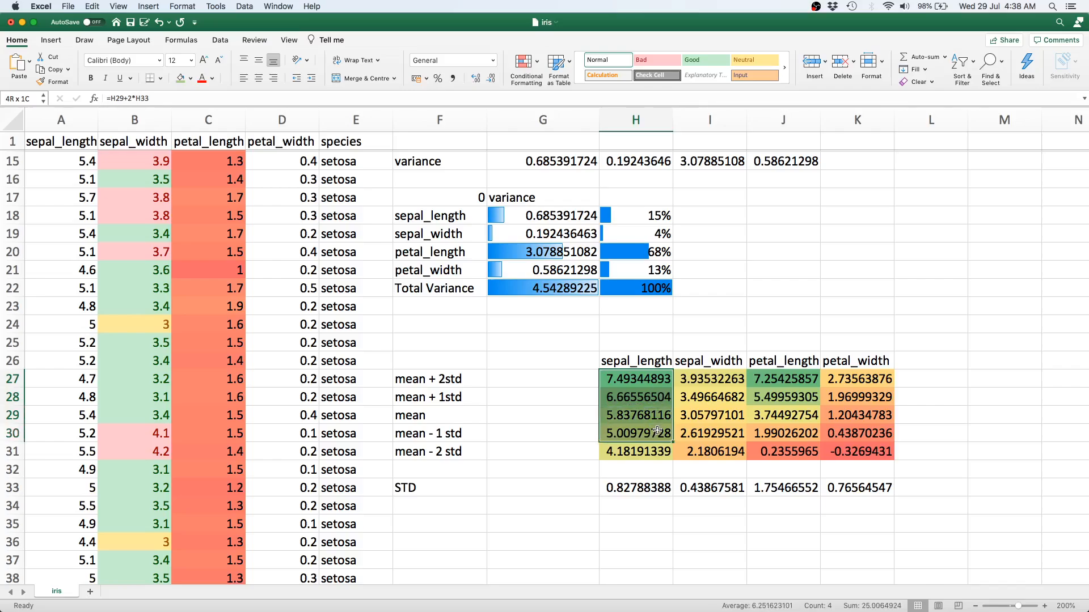
click(702, 418)
drag(647, 383, 863, 451)
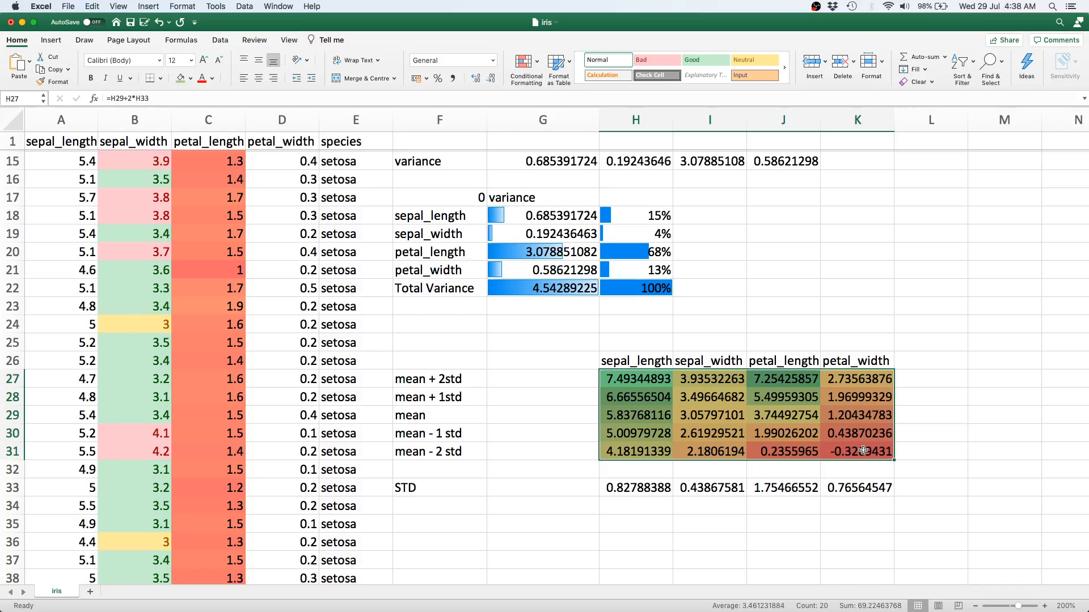
click(846, 346)
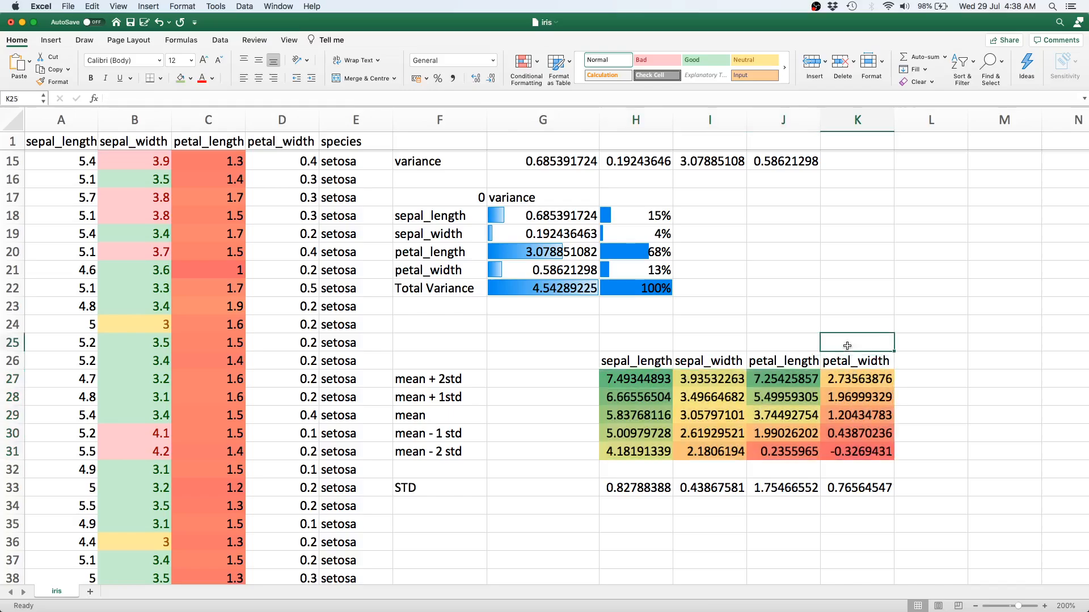